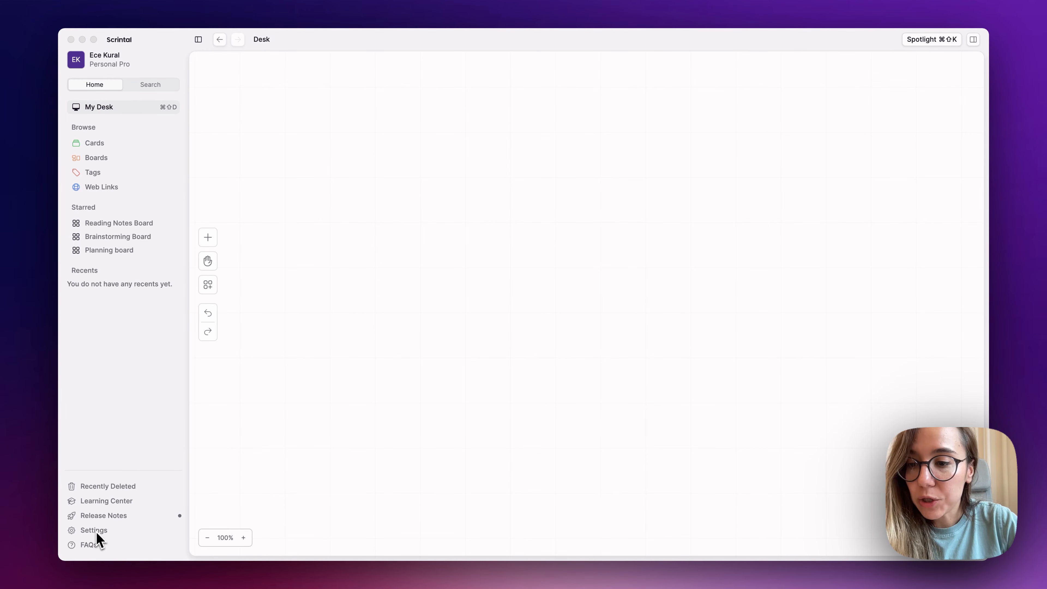
# Look through the template gallery in the settings, close it without adding a board, and return to the desk
pyautogui.click(97, 530)
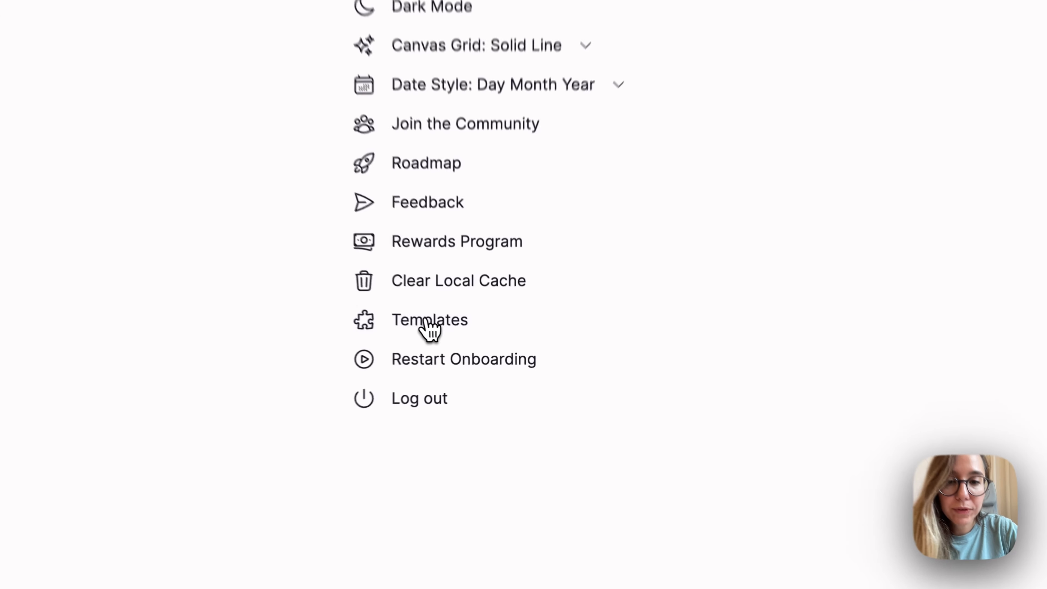
pyautogui.click(427, 324)
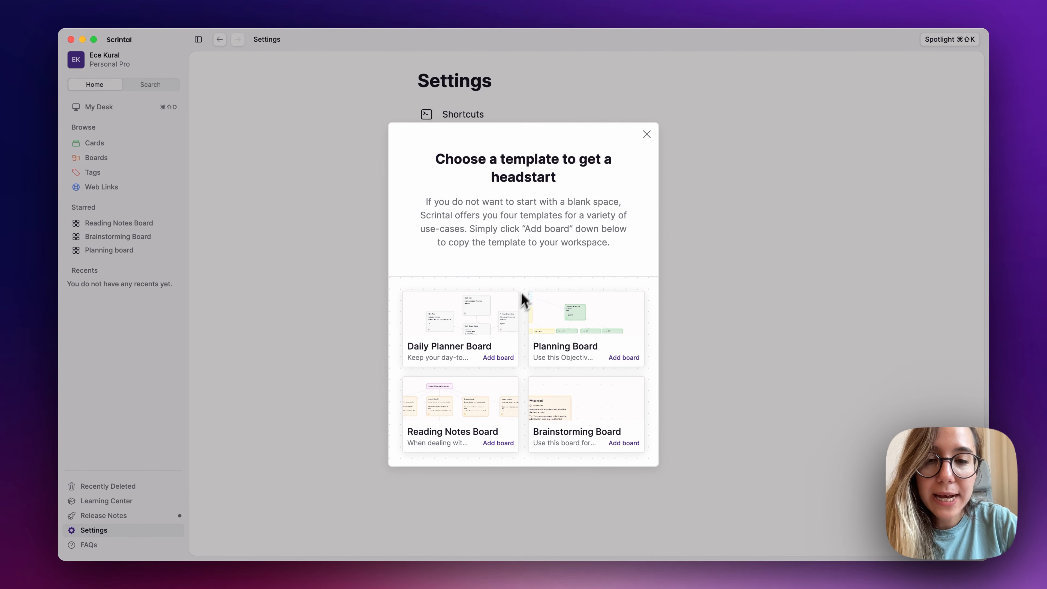
pyautogui.click(647, 134)
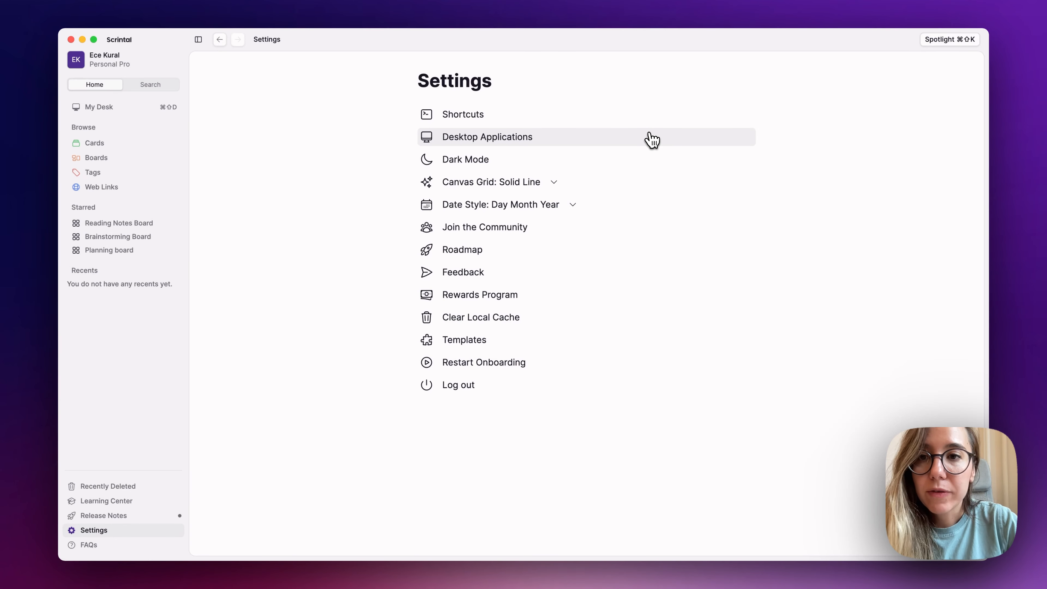
pyautogui.click(220, 41)
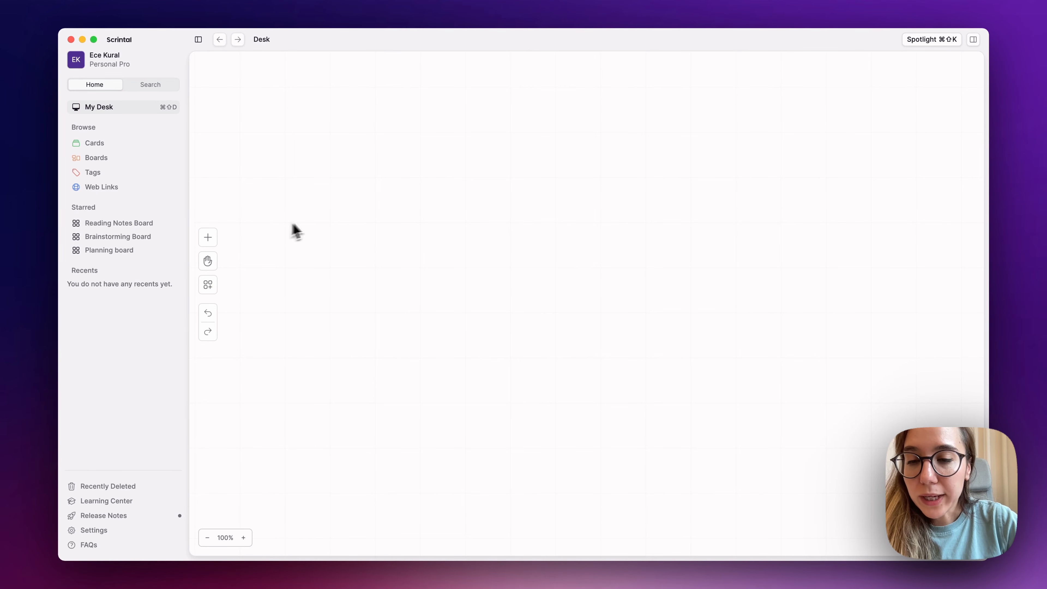
# Create a card titled "new card" on the empty desk and close its editor
pyautogui.doubleClick(370, 211)
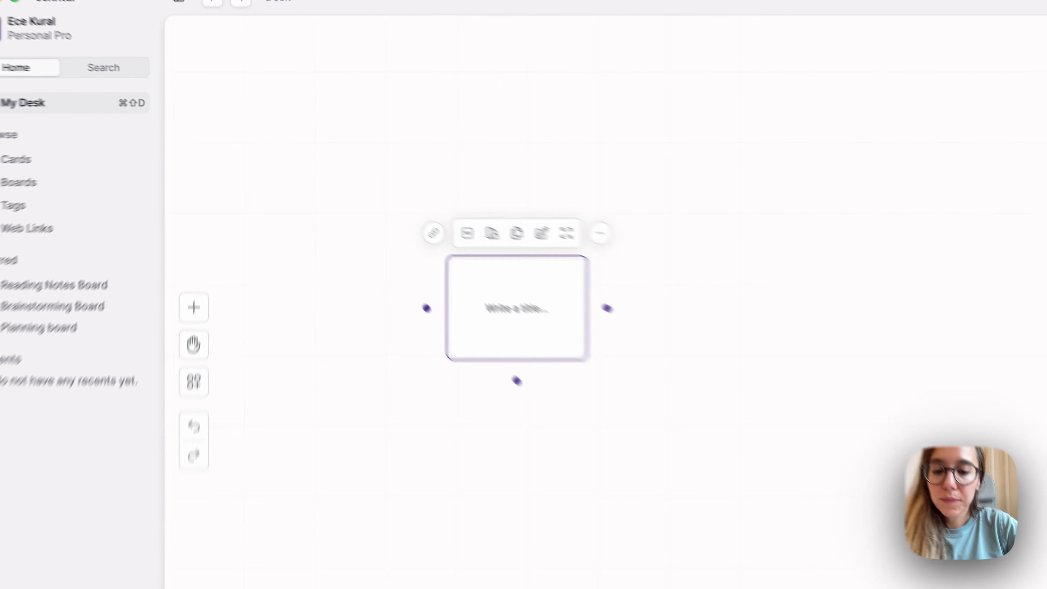
pyautogui.write('new card')
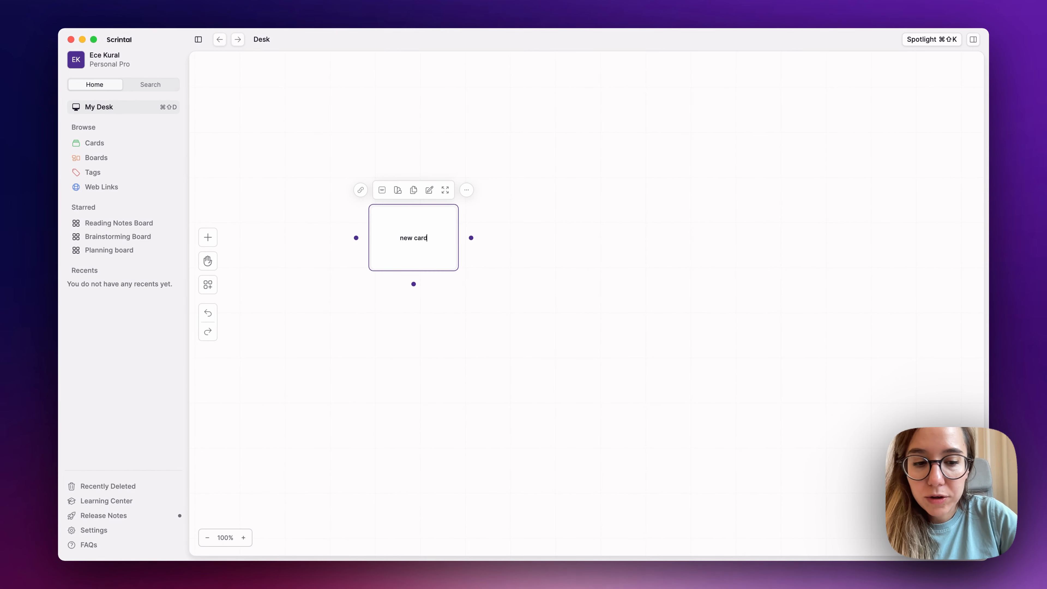
pyautogui.press('Return')
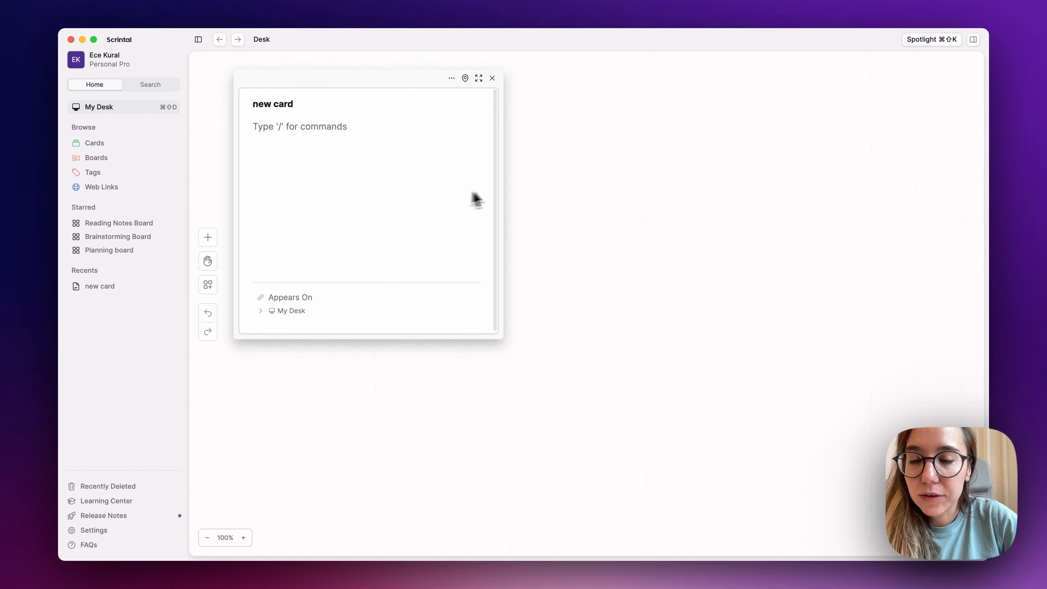
pyautogui.moveTo(342, 79); pyautogui.dragTo(404, 141)
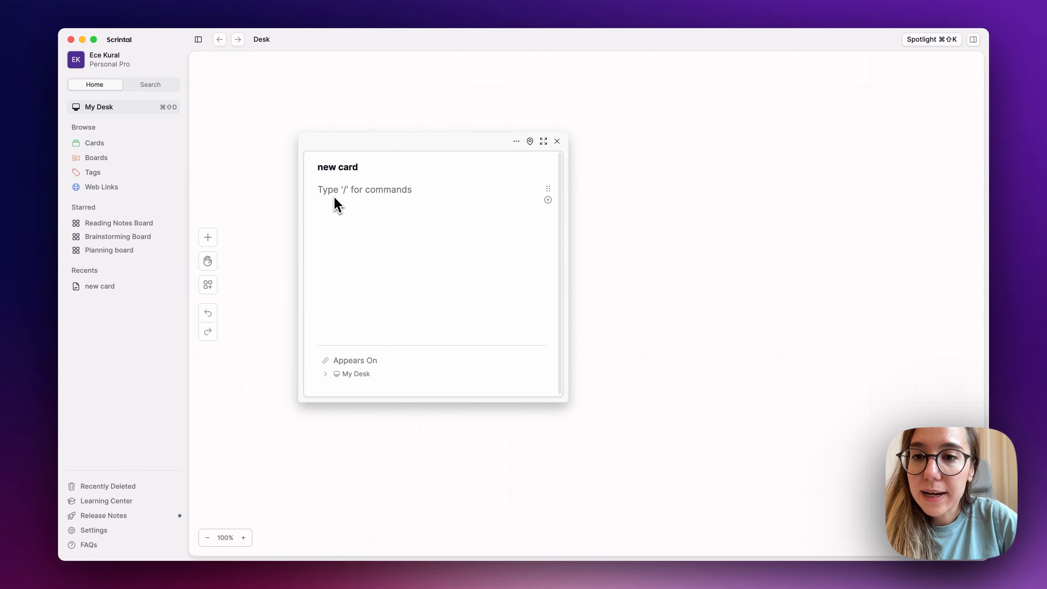
pyautogui.press('Escape')
pyautogui.click(339, 329)
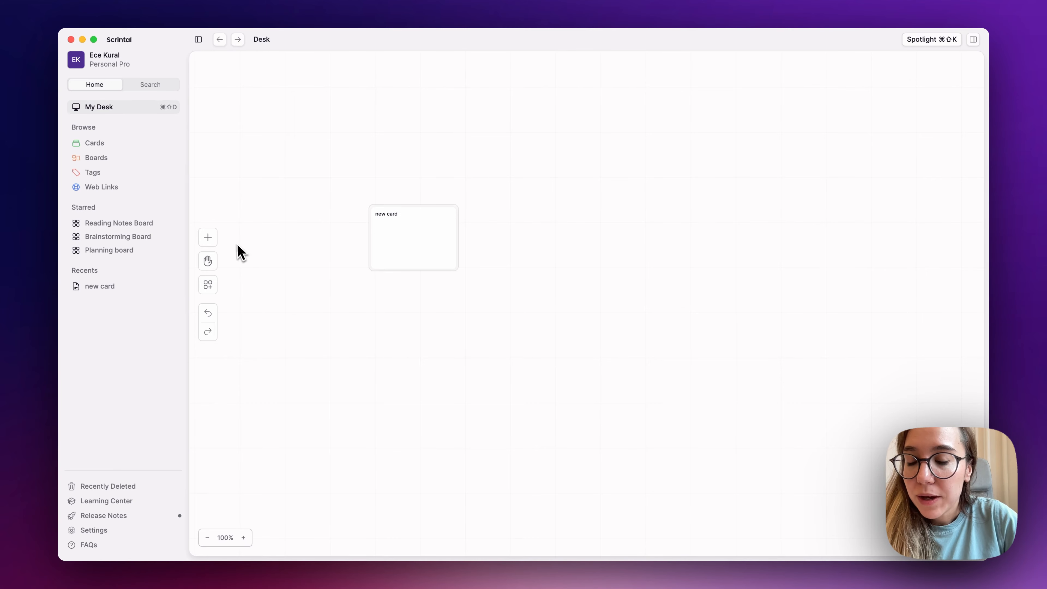
# Add a second card titled "new card 2" to the right of the first card and close its editor
pyautogui.hscroll(-2, 321, 220)
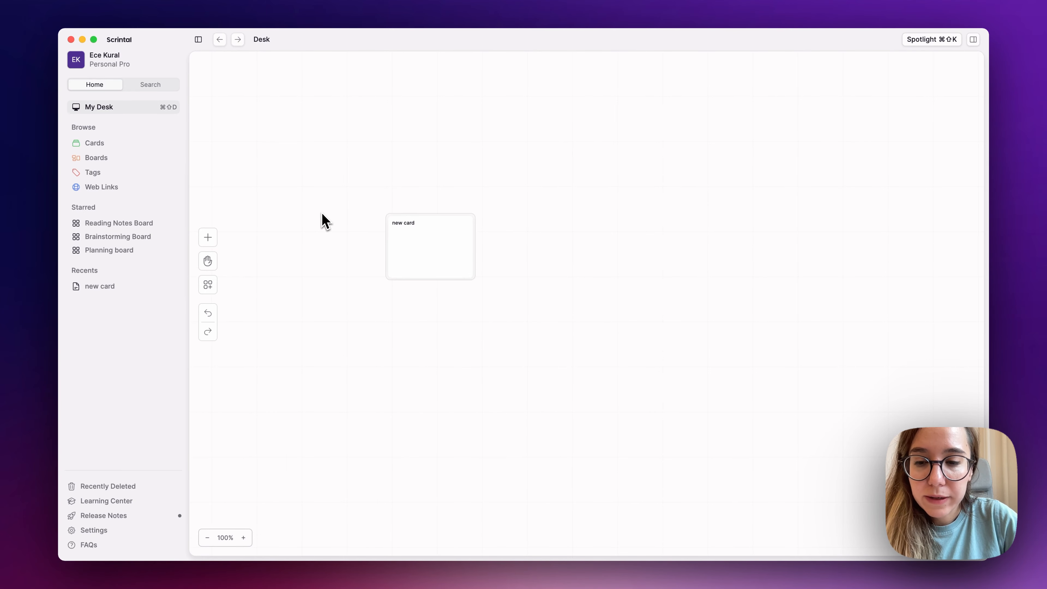
pyautogui.click(243, 537)
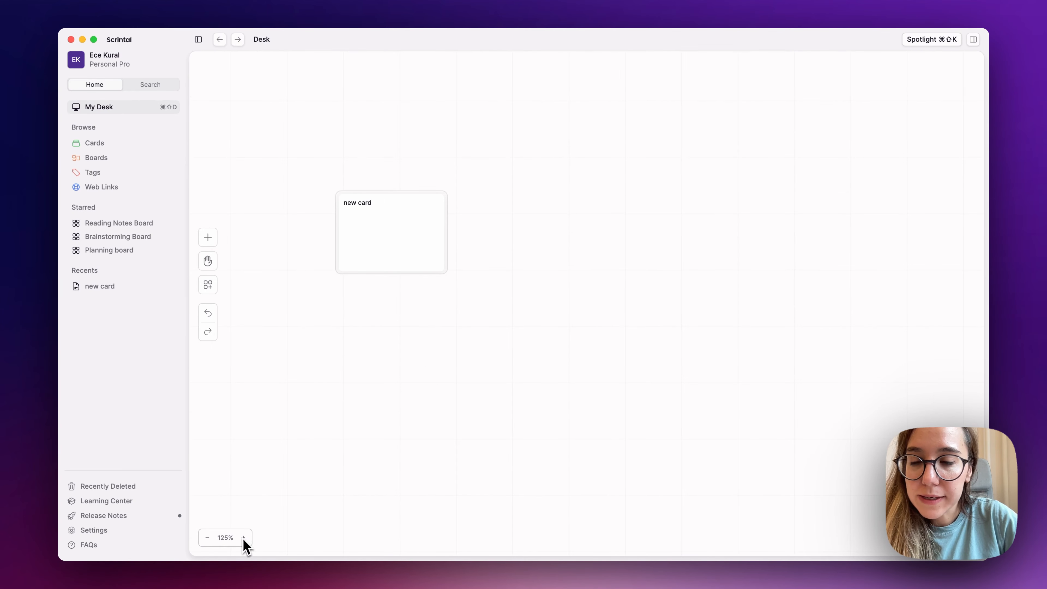
pyautogui.click(208, 238)
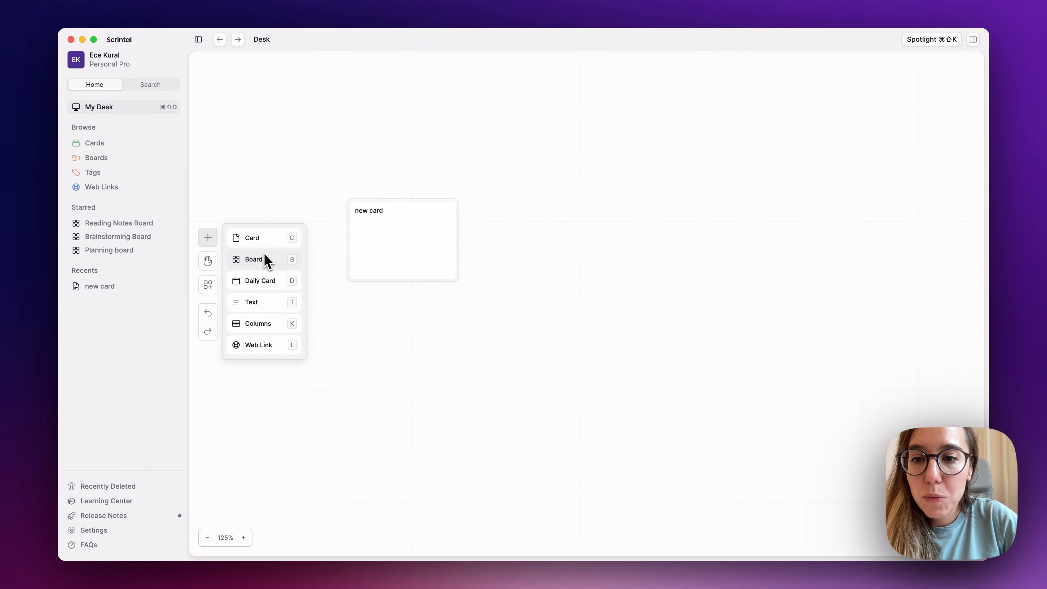
pyautogui.click(249, 240)
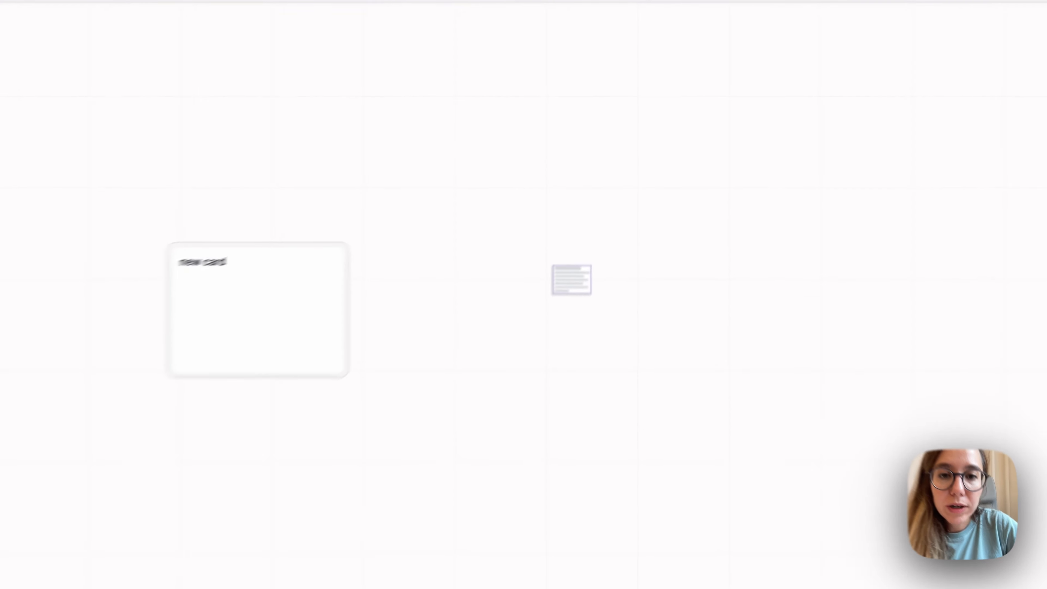
pyautogui.click(586, 214)
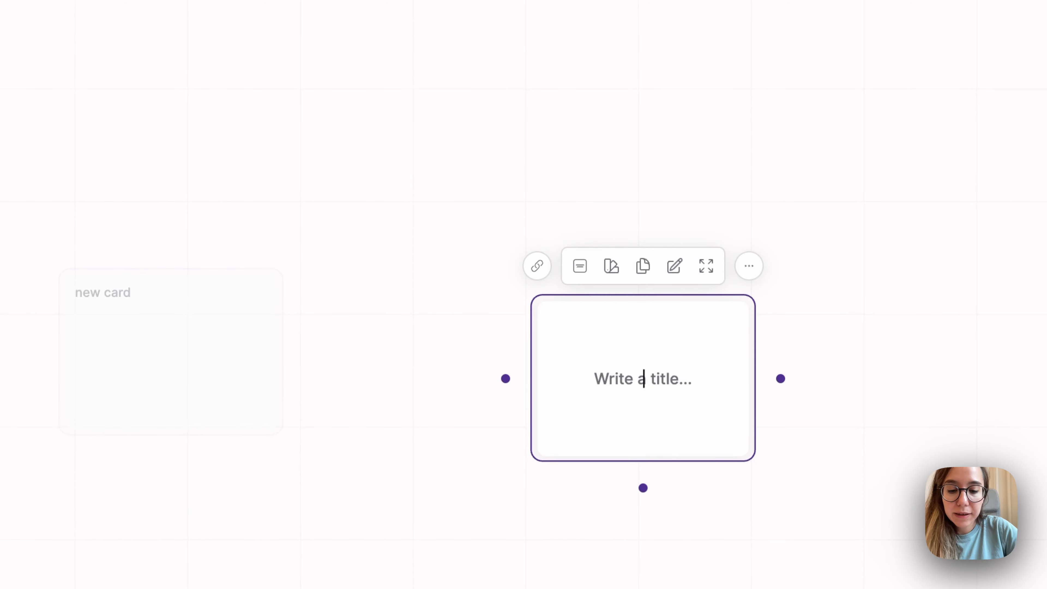
pyautogui.write('new ca')
pyautogui.write('rd')
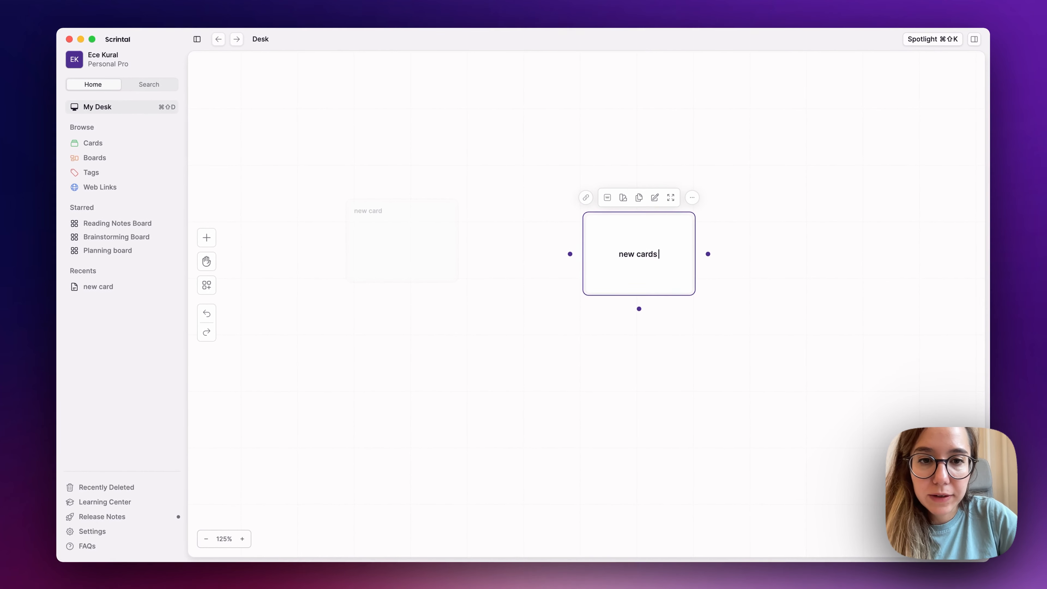
pyautogui.write(' 2')
pyautogui.press('Return')
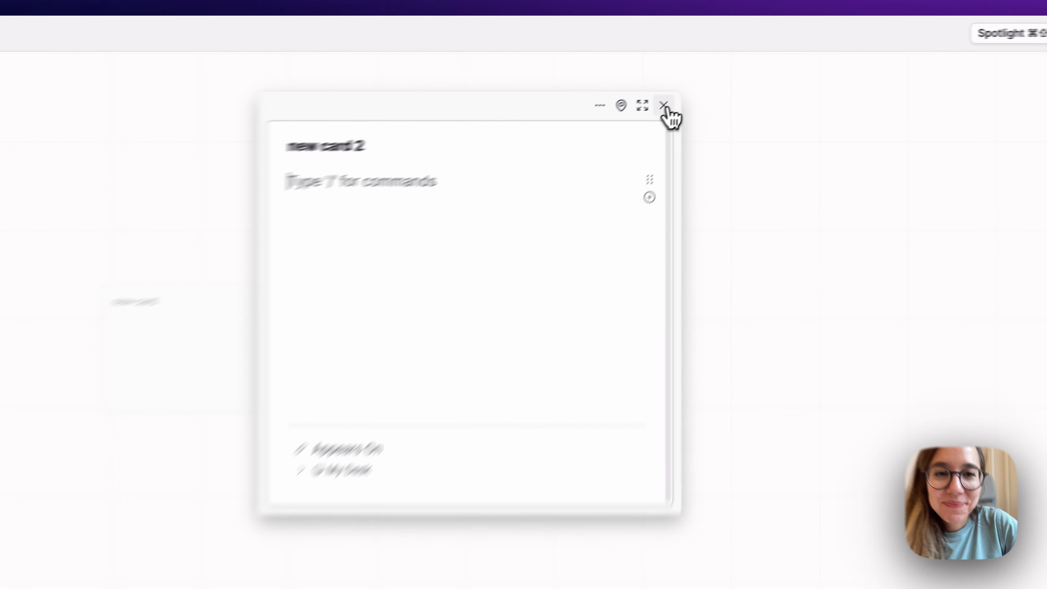
pyautogui.click(664, 107)
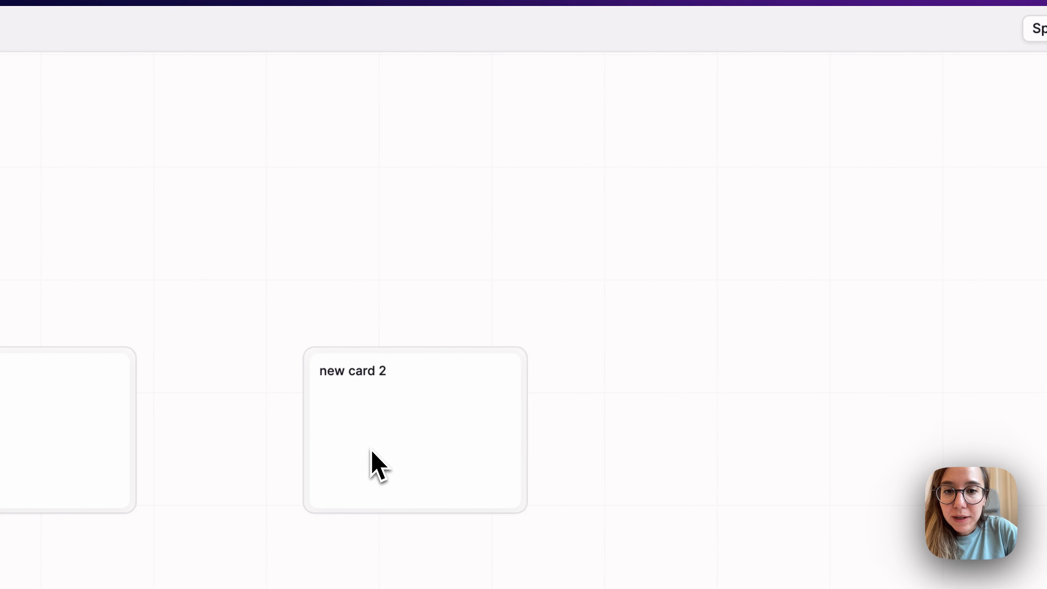
# Place a third card below and between the two existing cards, leaving its title empty
pyautogui.click(310, 253)
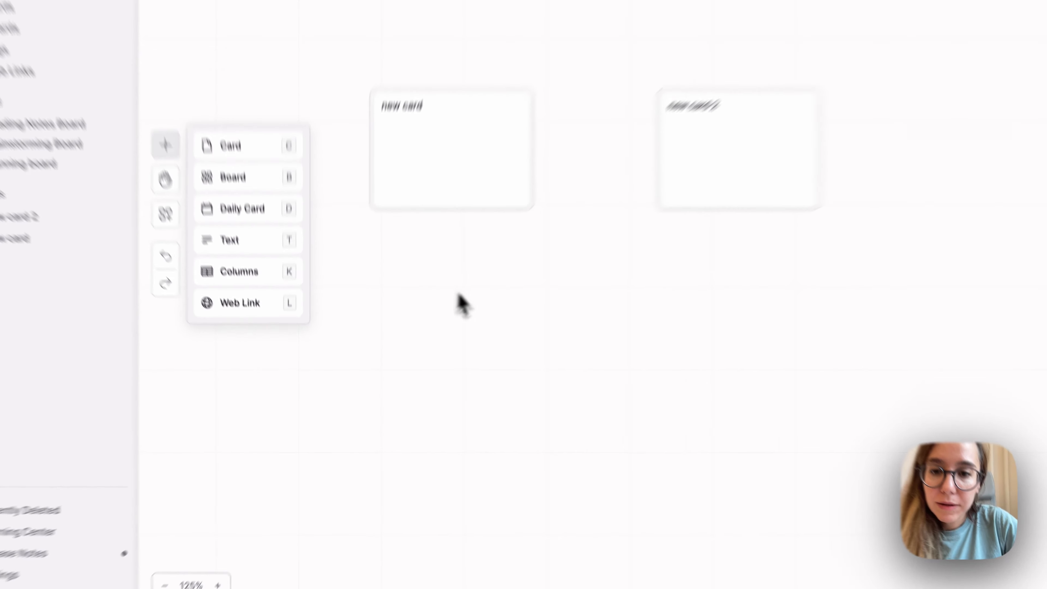
pyautogui.click(420, 349)
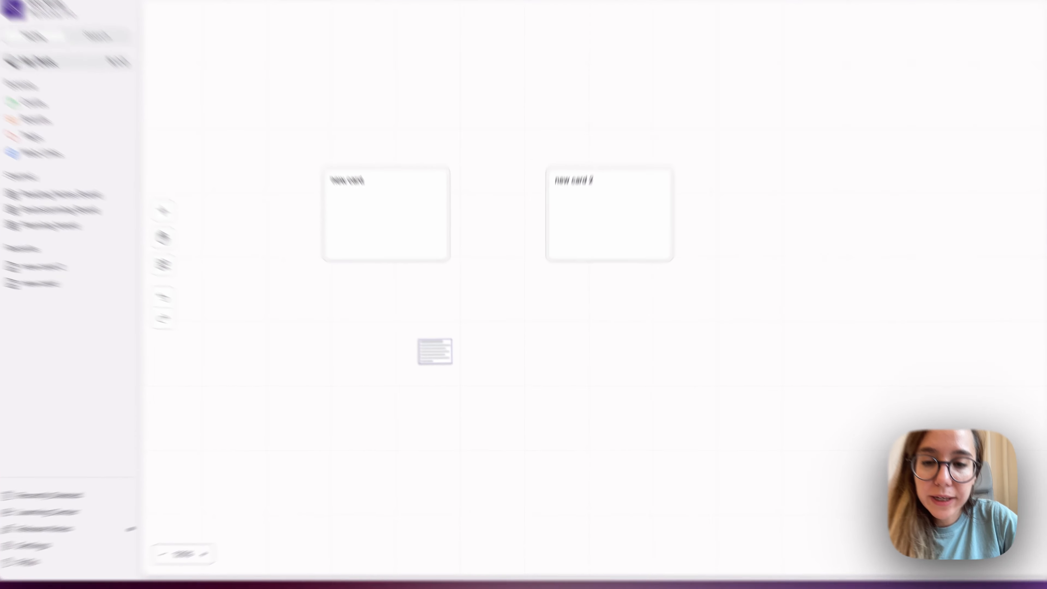
pyautogui.click(433, 357)
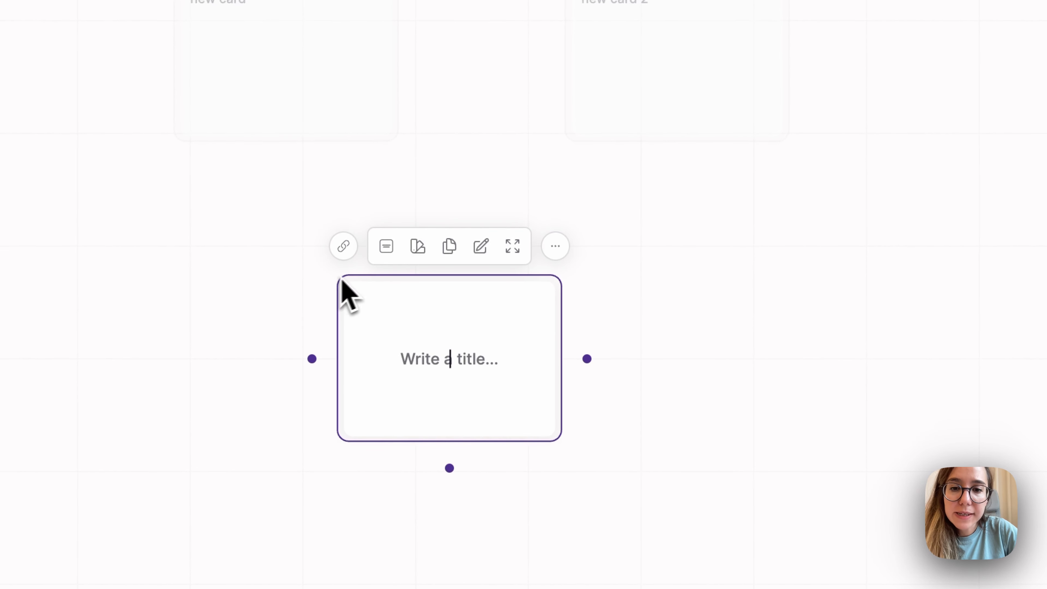
pyautogui.click(706, 300)
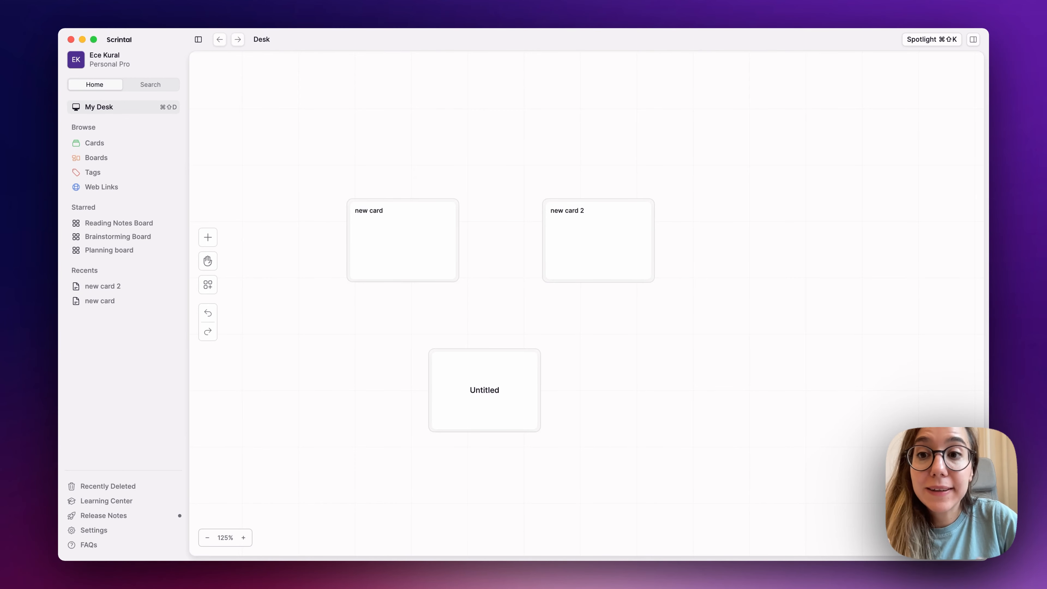
# Link "new card" to "new card 2" with a connector arrow
pyautogui.click(402, 264)
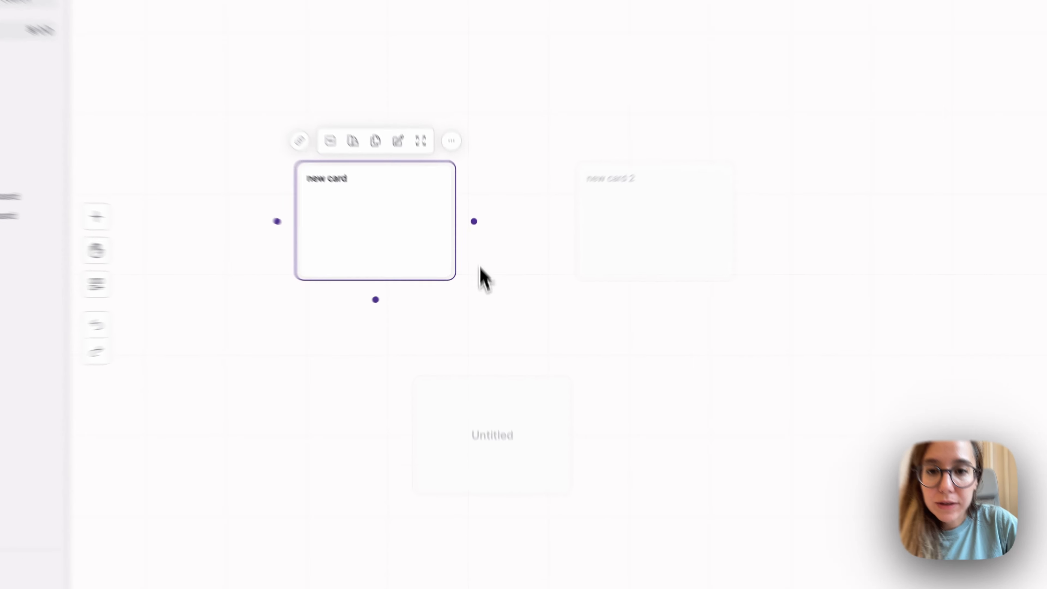
pyautogui.click(474, 275)
pyautogui.click(428, 249)
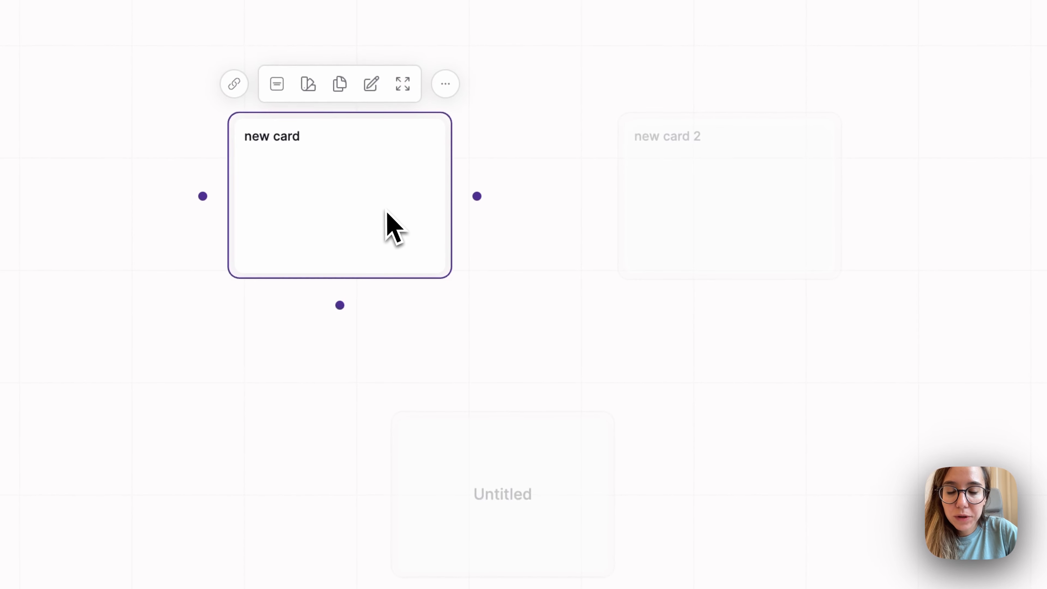
pyautogui.moveTo(477, 196); pyautogui.dragTo(626, 198)
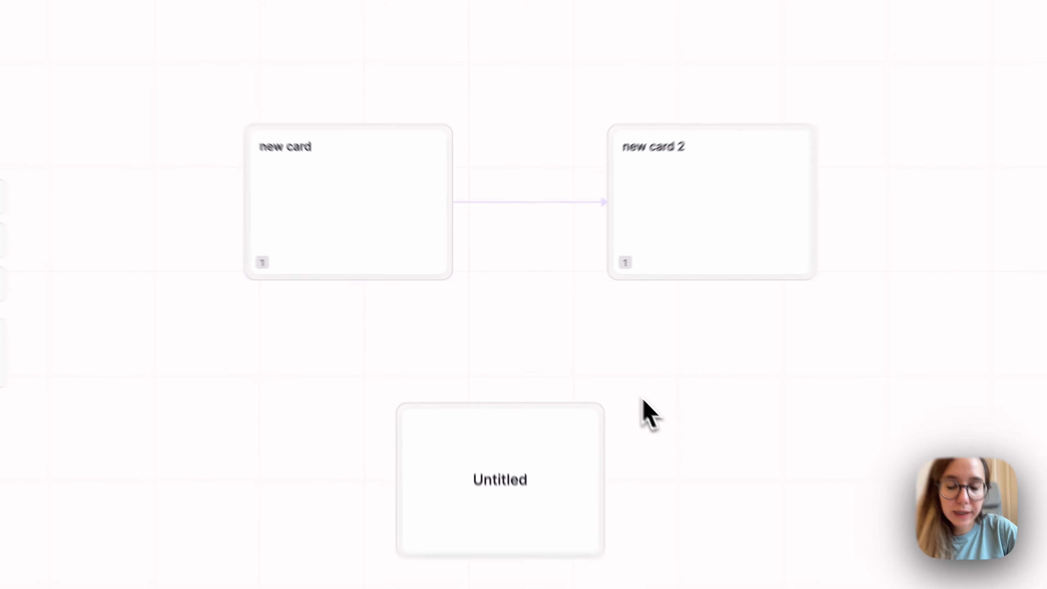
# Open the editor of "new card" and move its window clear of "new card 2"
pyautogui.scroll(8, 571, 353)
pyautogui.scroll(3, 572, 353)
pyautogui.hscroll(-3, 572, 353)
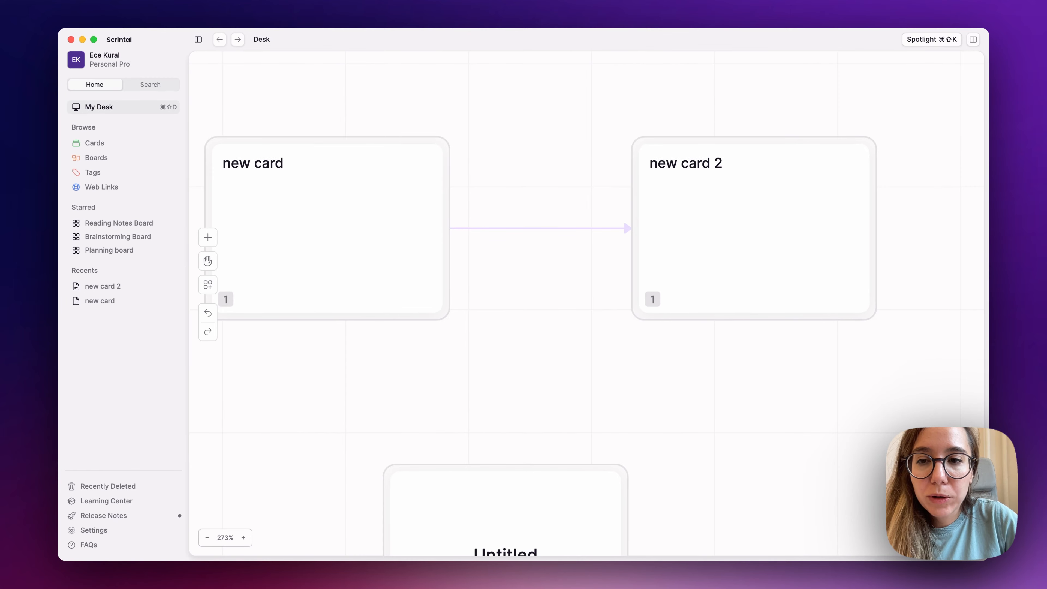
pyautogui.hscroll(-1, 562, 349)
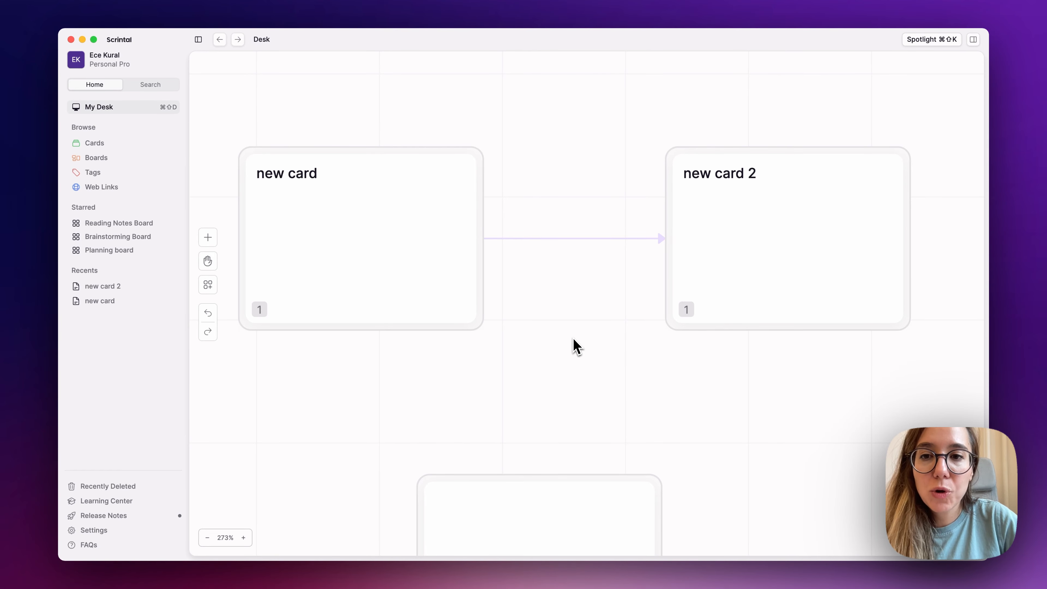
pyautogui.click(421, 254)
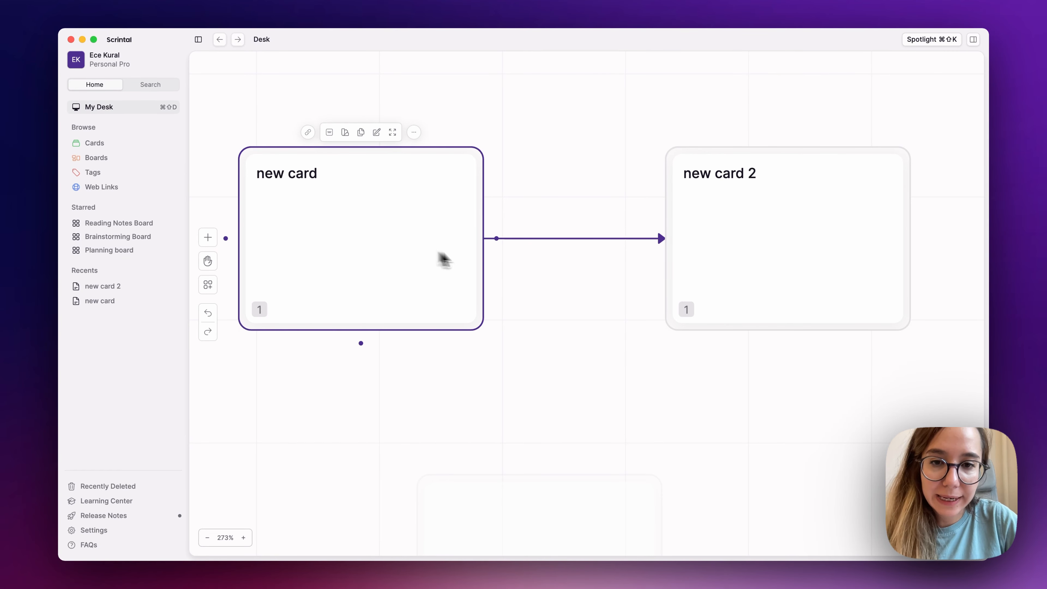
pyautogui.click(540, 283)
pyautogui.doubleClick(384, 215)
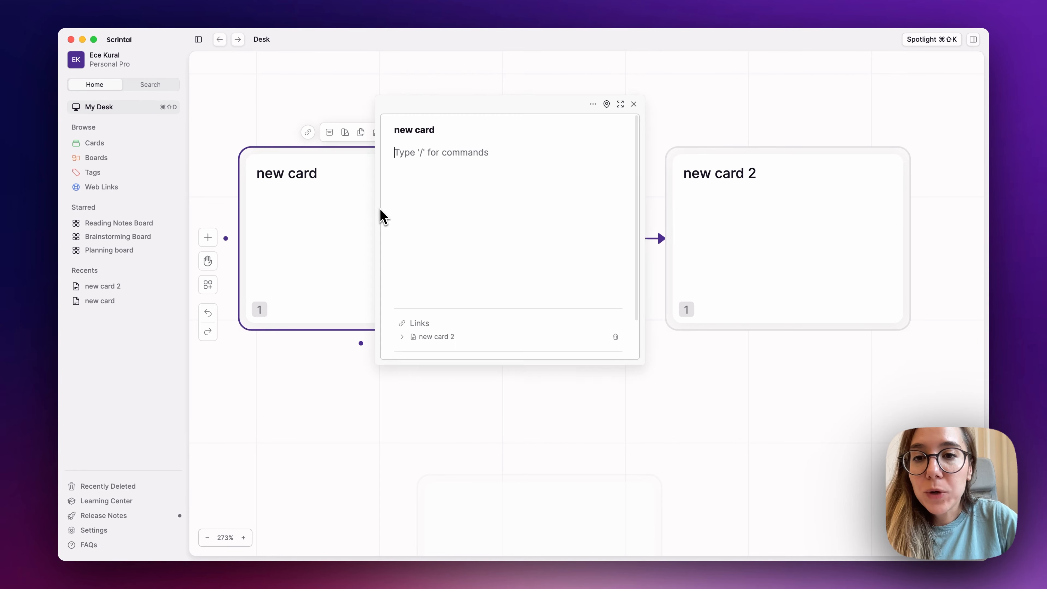
pyautogui.moveTo(514, 107); pyautogui.dragTo(393, 110)
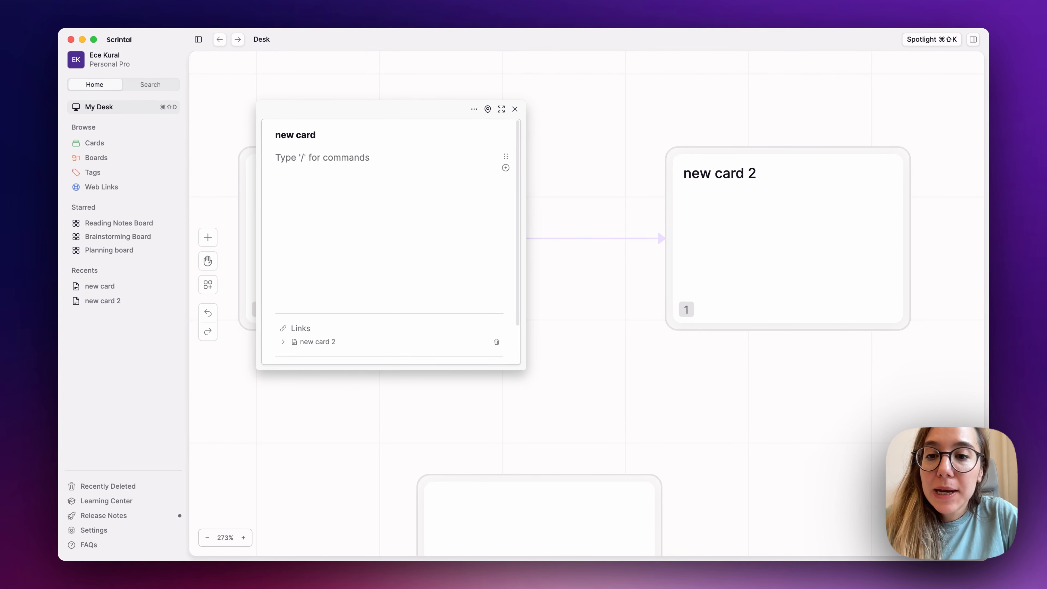
# Examine the Links and Appears On sections of "new card"
pyautogui.scroll(-1, 390, 242)
pyautogui.scroll(1, 424, 219)
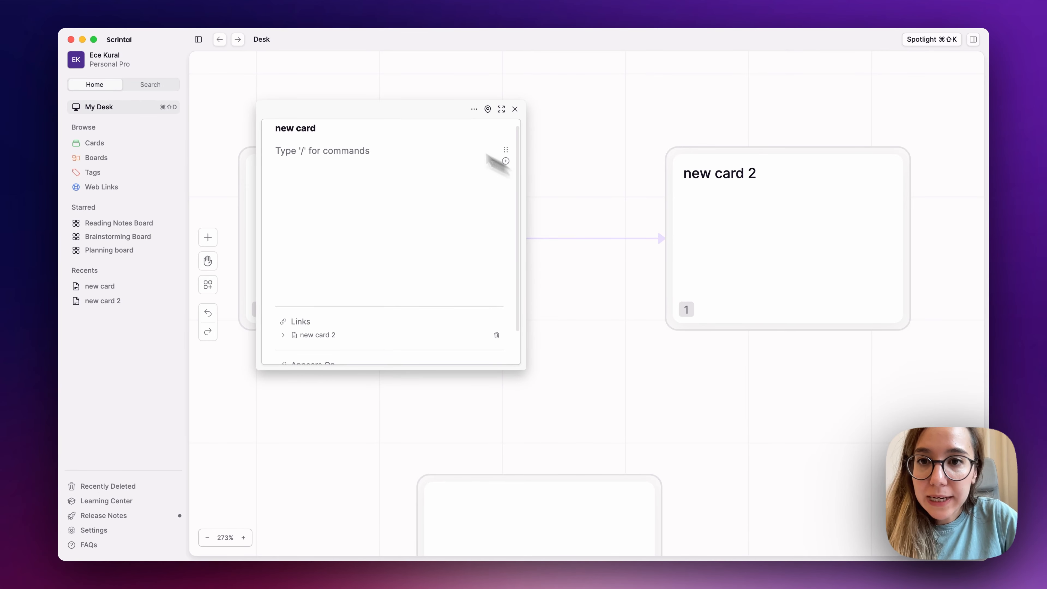
pyautogui.moveTo(360, 103); pyautogui.dragTo(341, 106)
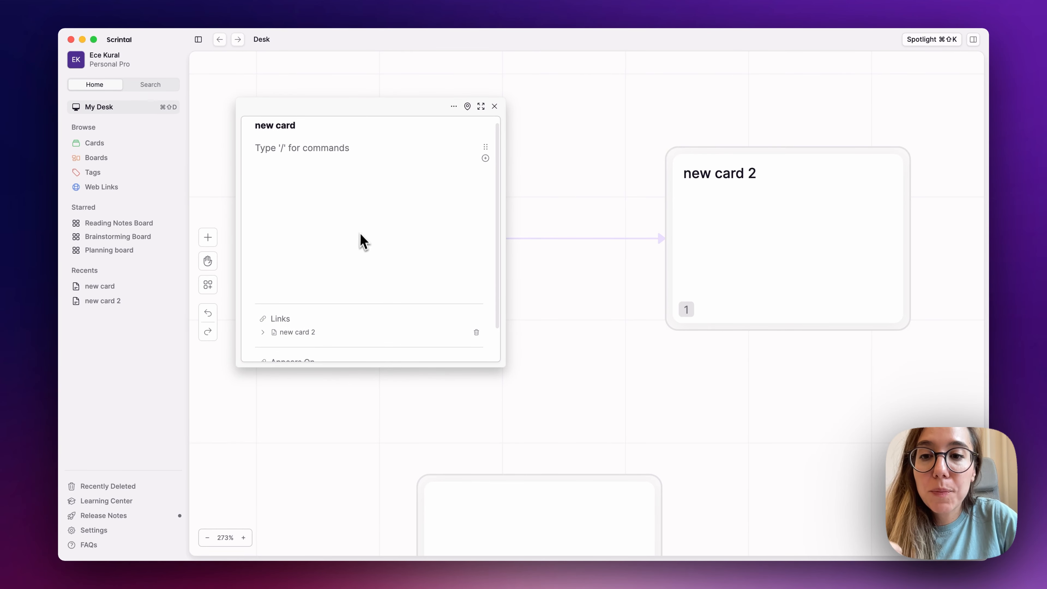
pyautogui.scroll(-2, 354, 289)
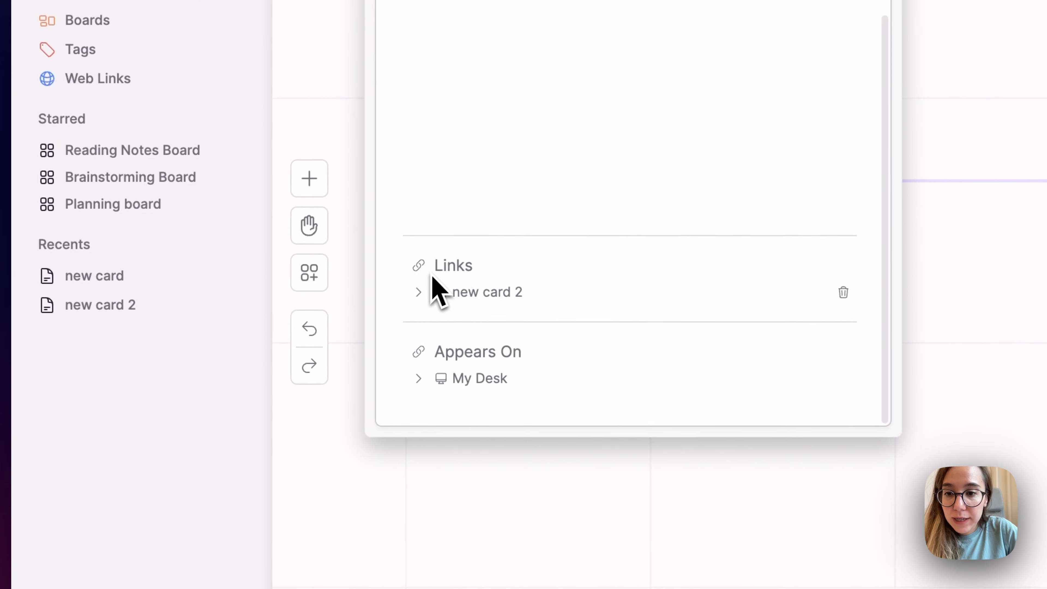
pyautogui.scroll(3, 550, 268)
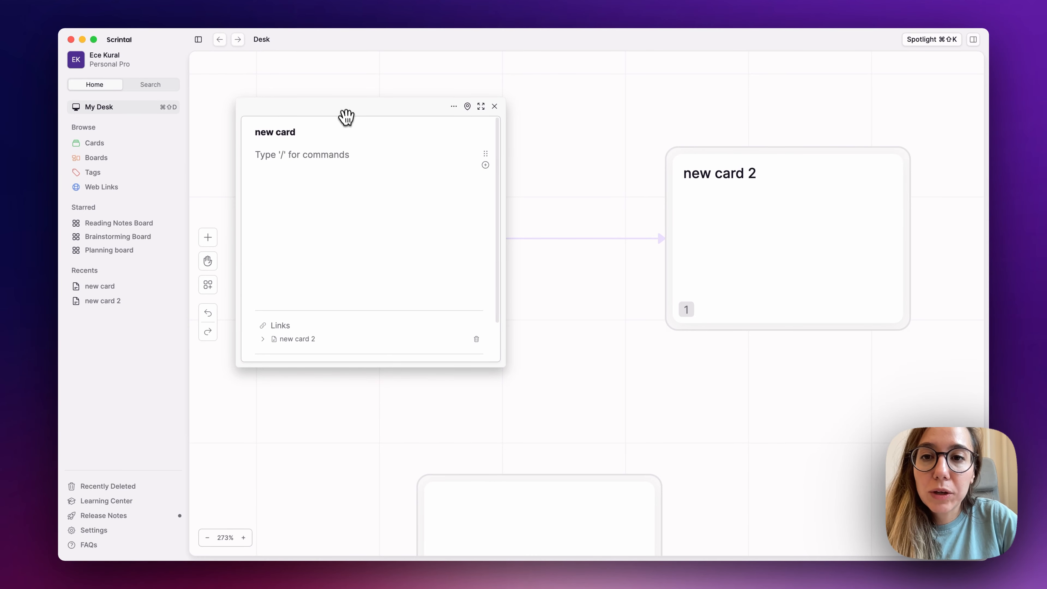
# Create a card named "new card 3" as an inline link in the body of "new card"
pyautogui.moveTo(337, 107)
pyautogui.mouseDown()
pyautogui.moveTo(348, 114)
pyautogui.moveTo(338, 118)
pyautogui.mouseUp()
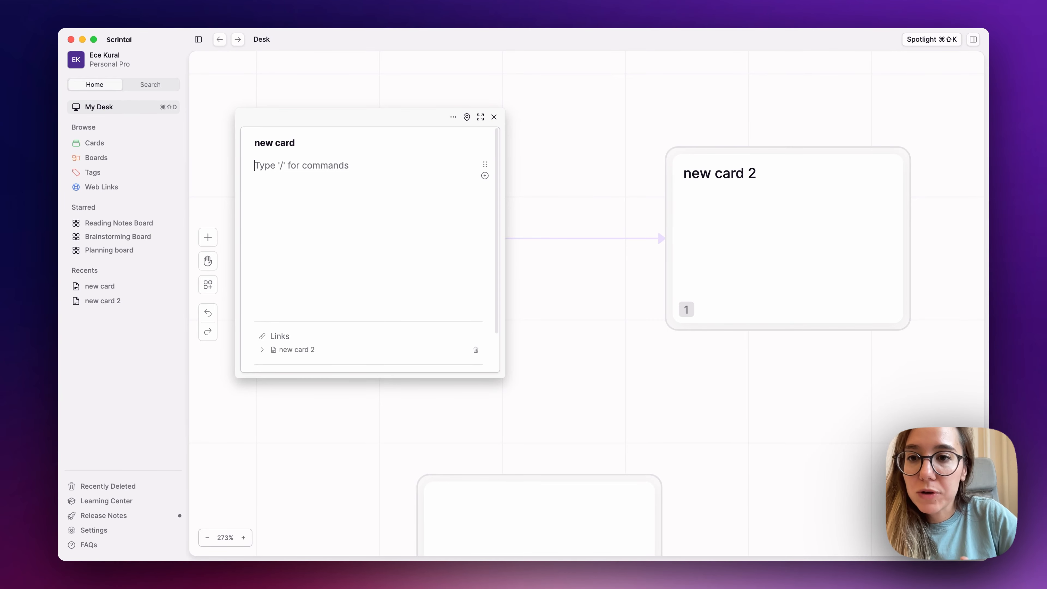
pyautogui.write('+')
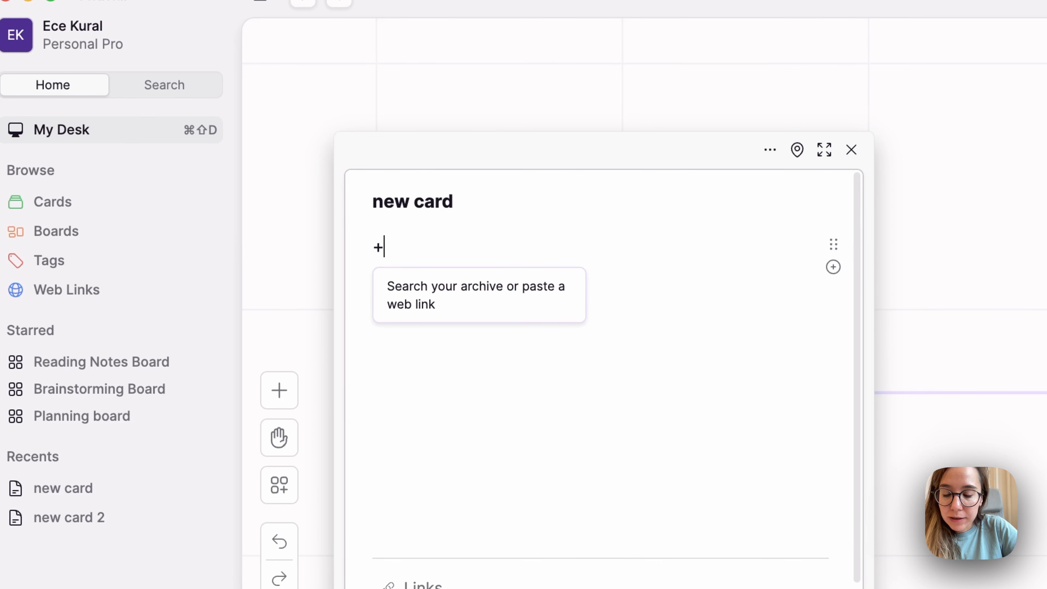
pyautogui.write('new card')
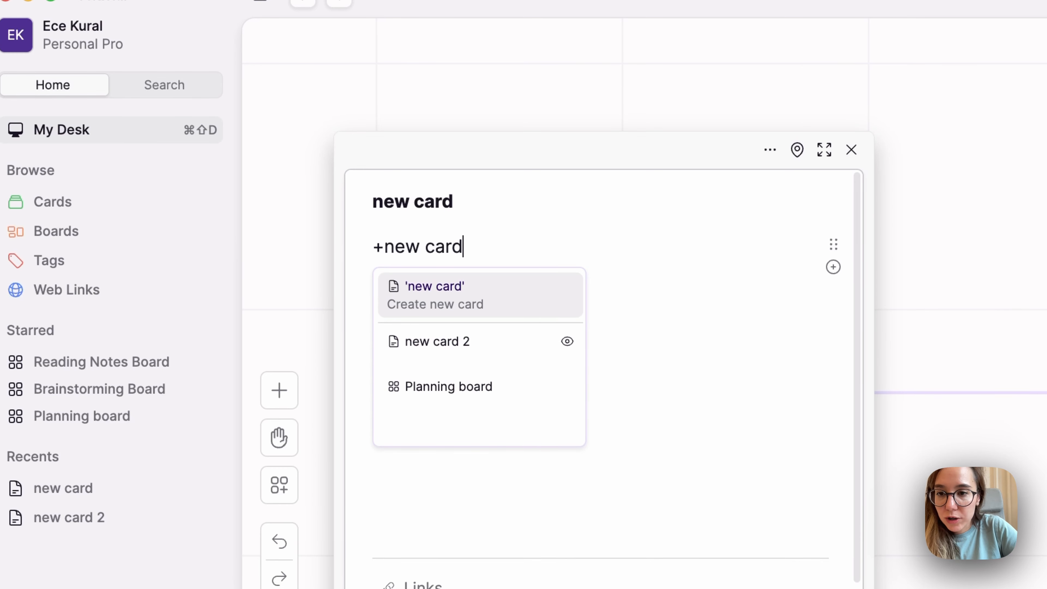
pyautogui.write(' 3')
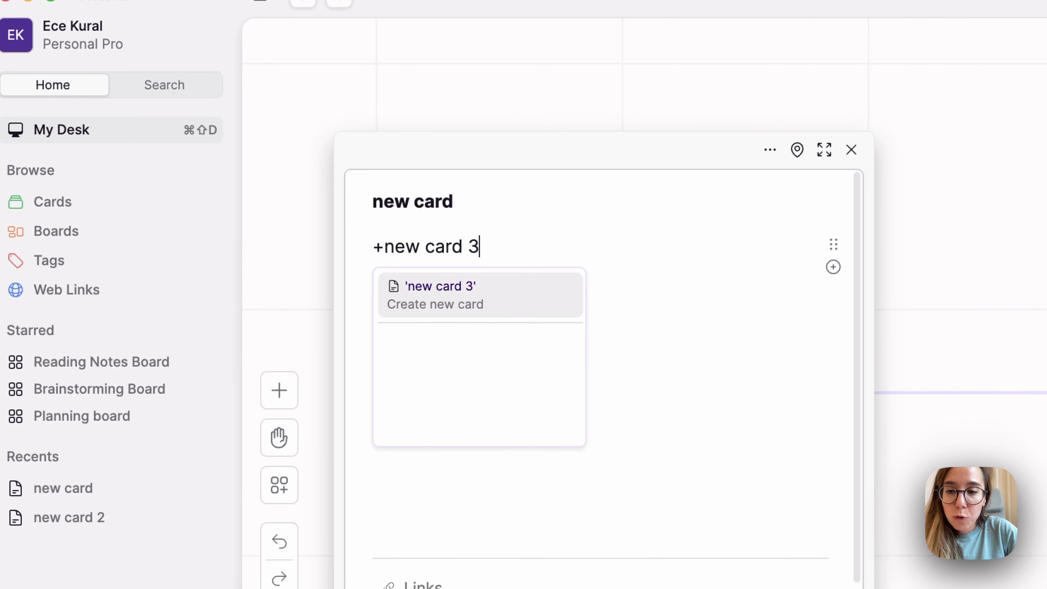
pyautogui.press('Return')
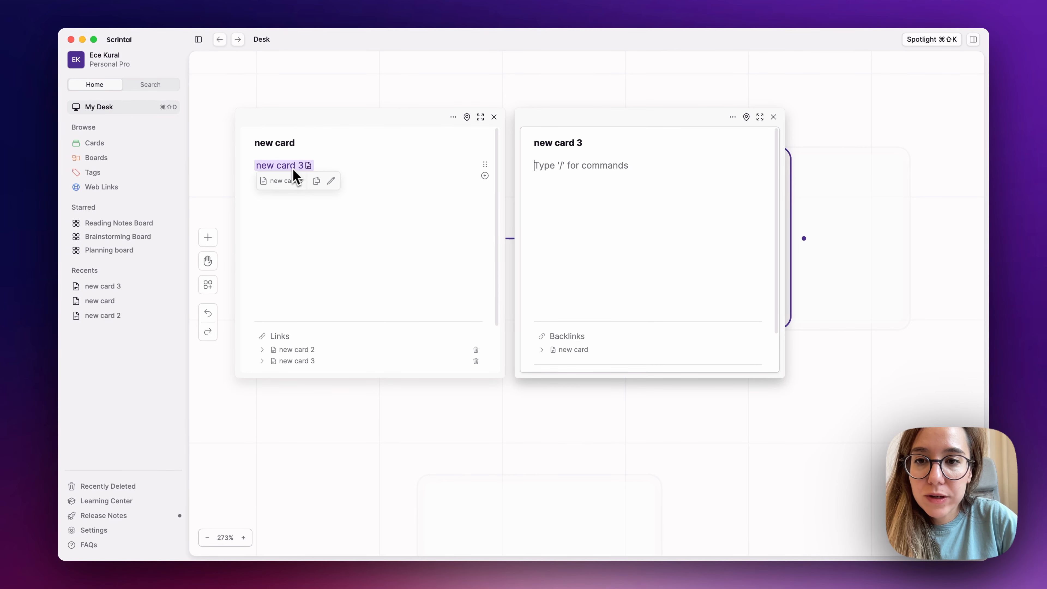
# Change the title of the inline link to "new card 3" to "hello"
pyautogui.moveTo(300, 169)
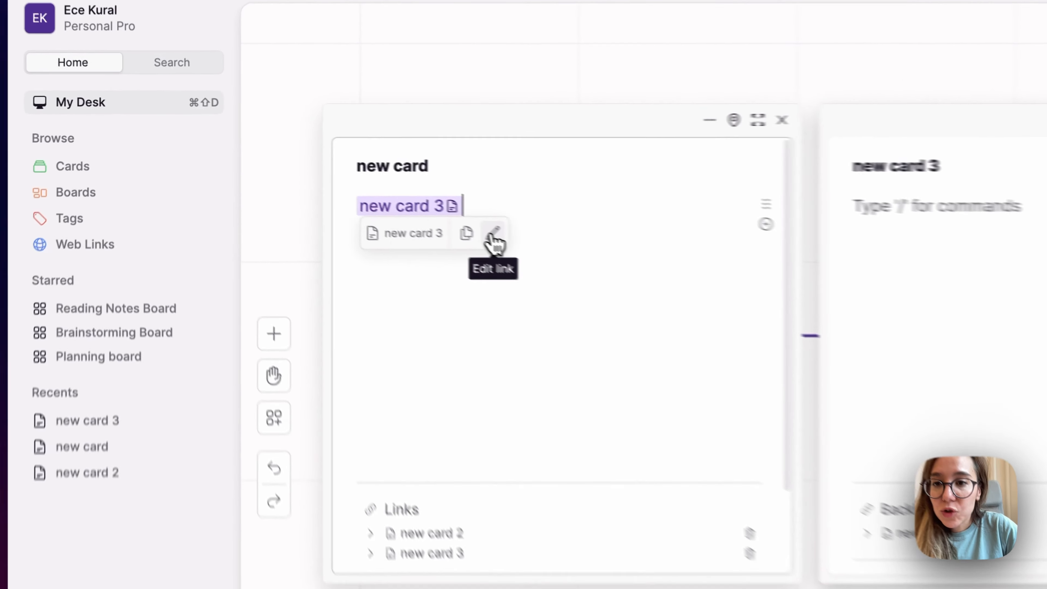
pyautogui.click(332, 182)
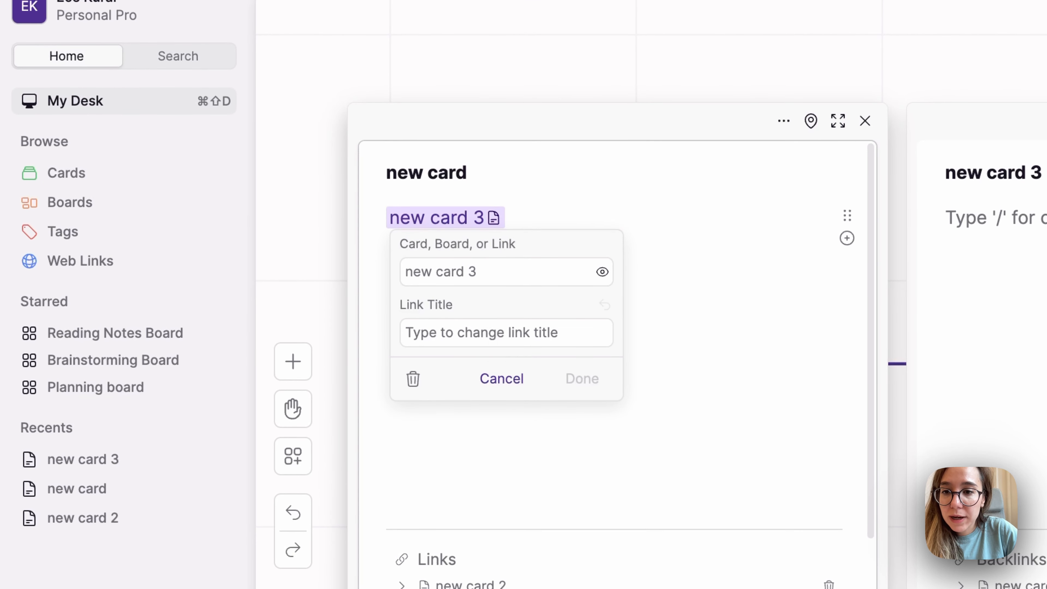
pyautogui.click(477, 334)
pyautogui.write('hello')
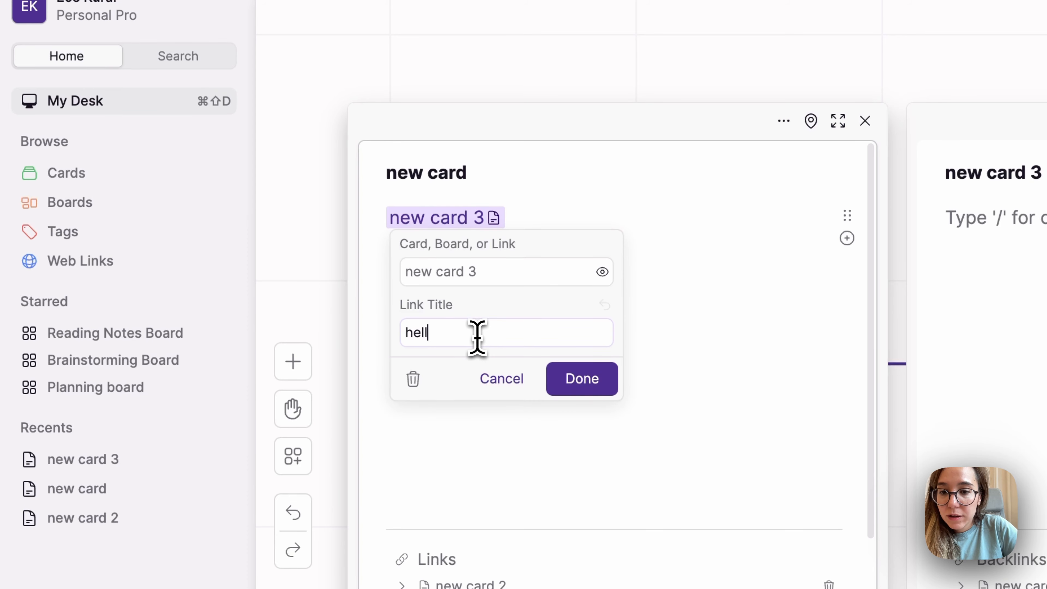
pyautogui.click(581, 379)
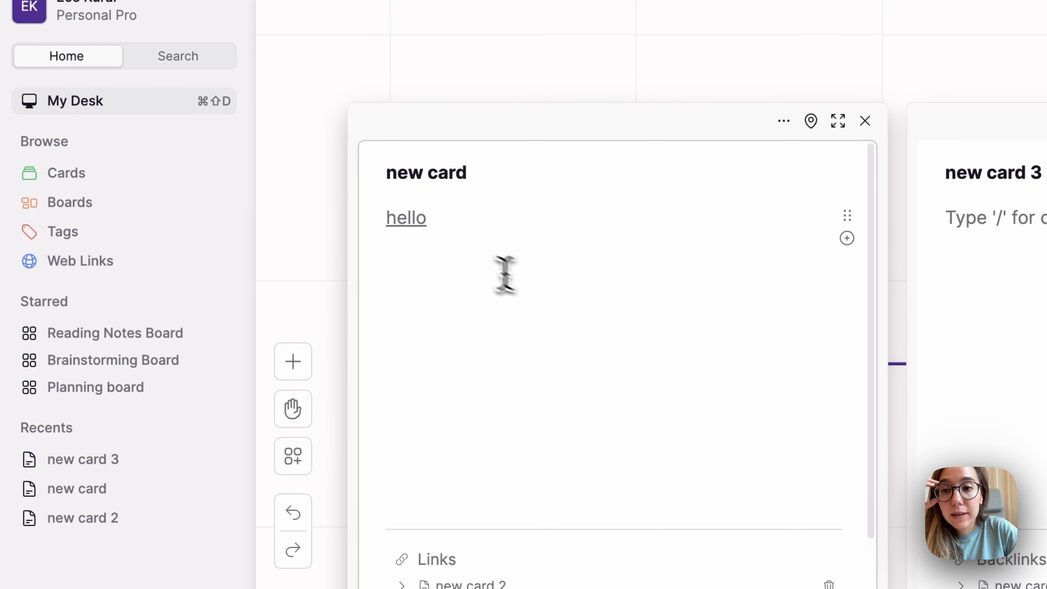
pyautogui.moveTo(403, 228)
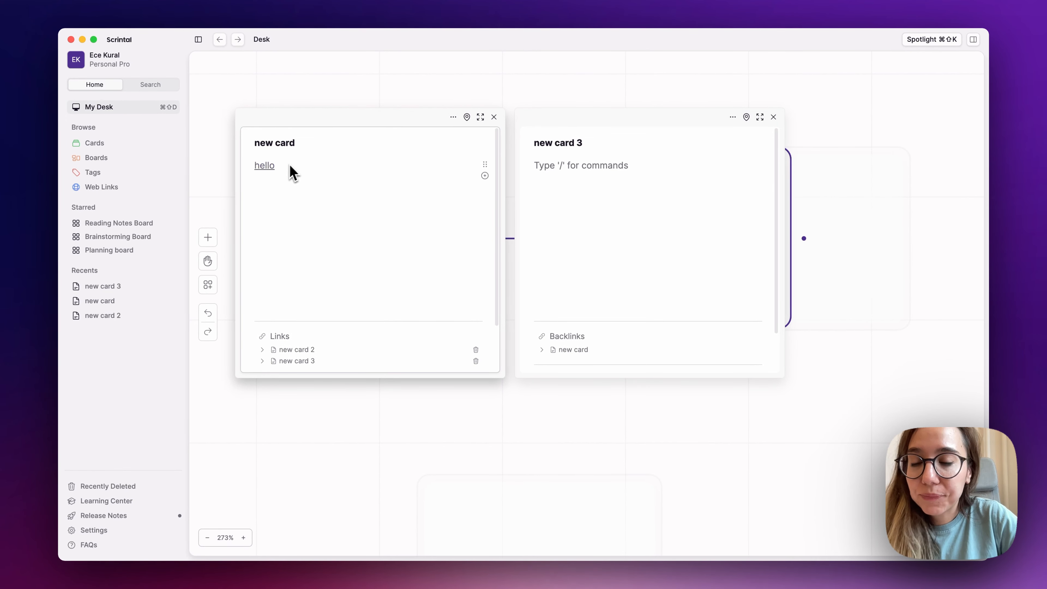
# On a new line of "new card", search for "okr", preview the existing OKRs card and insert a link to it
pyautogui.press('Return')
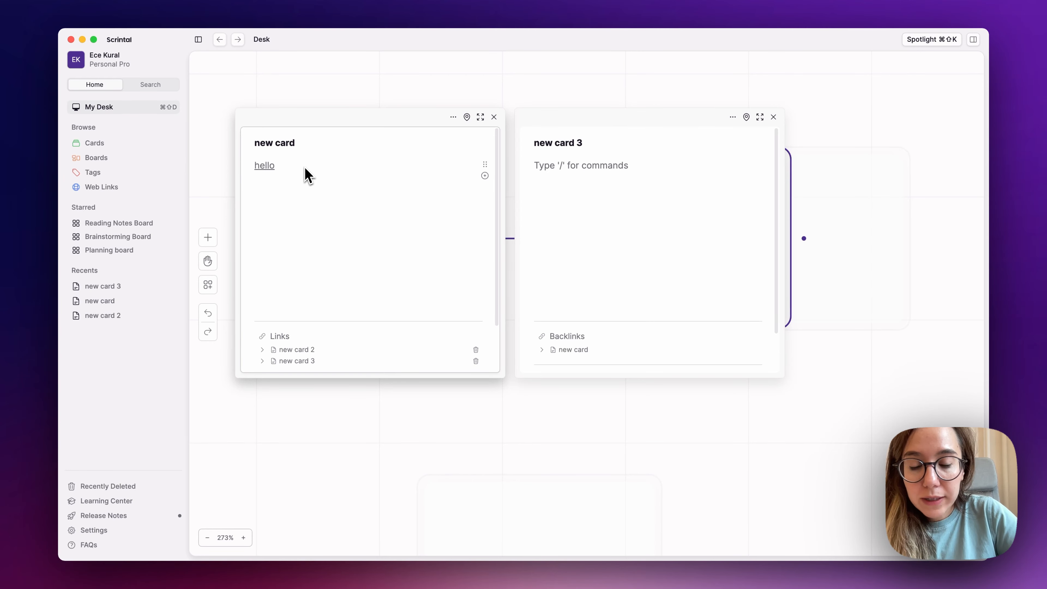
pyautogui.write('+ok')
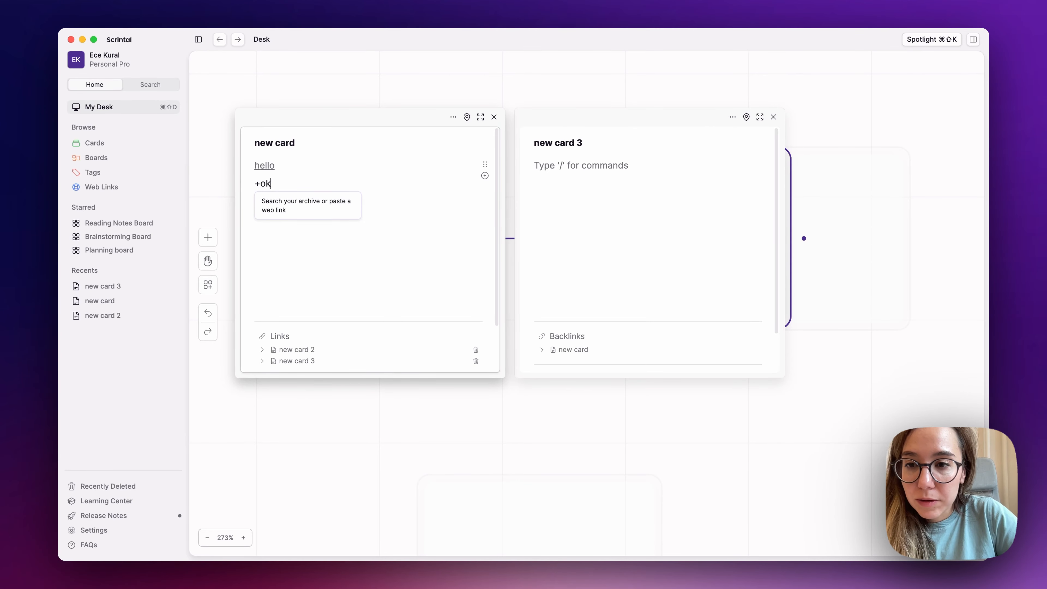
pyautogui.write('r')
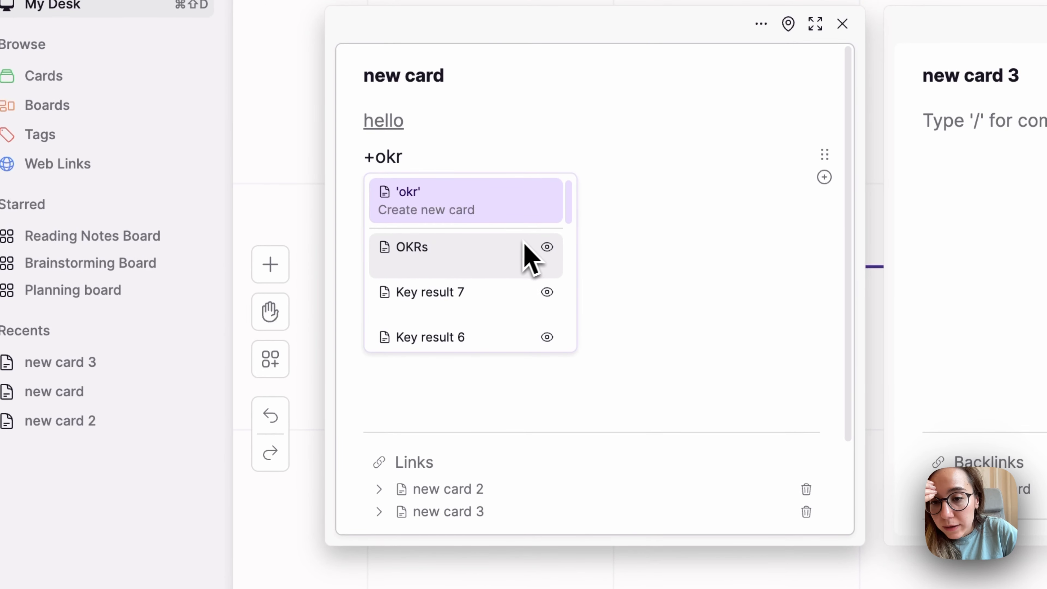
pyautogui.moveTo(545, 247)
pyautogui.scroll(-4, 580, 370)
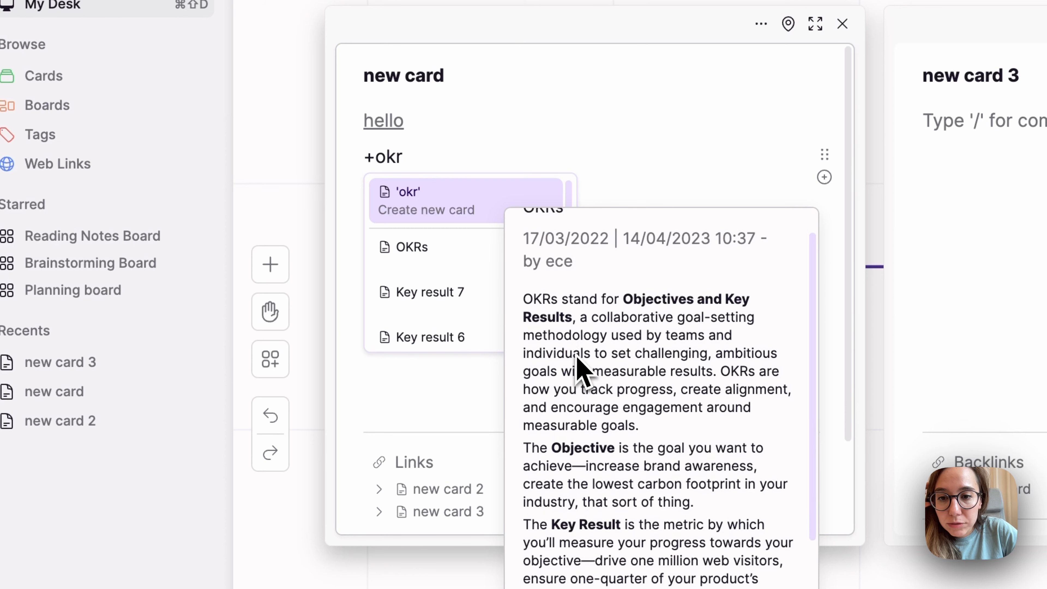
pyautogui.scroll(5, 578, 360)
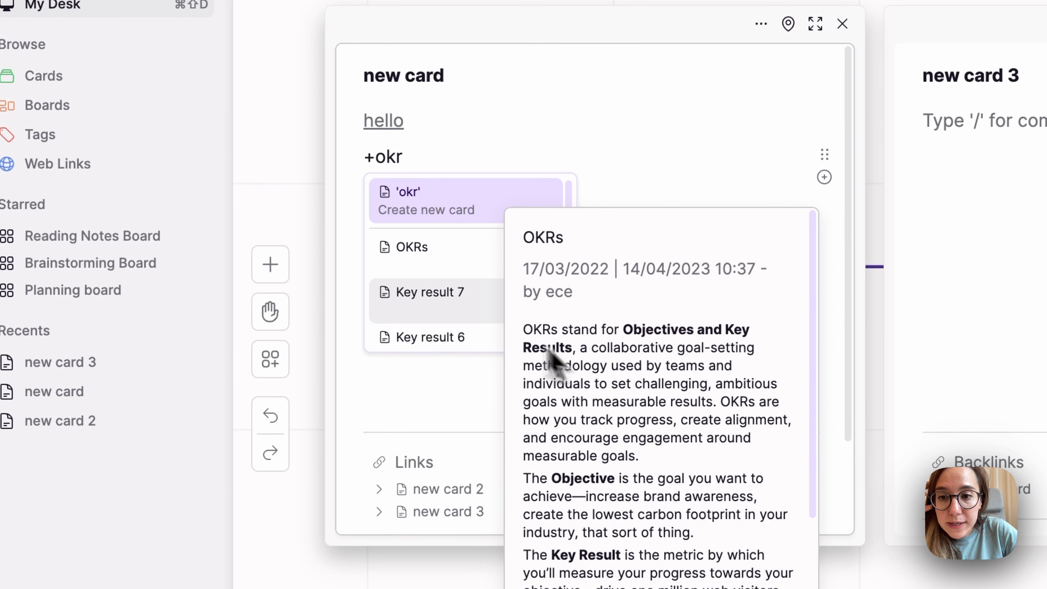
pyautogui.moveTo(546, 294)
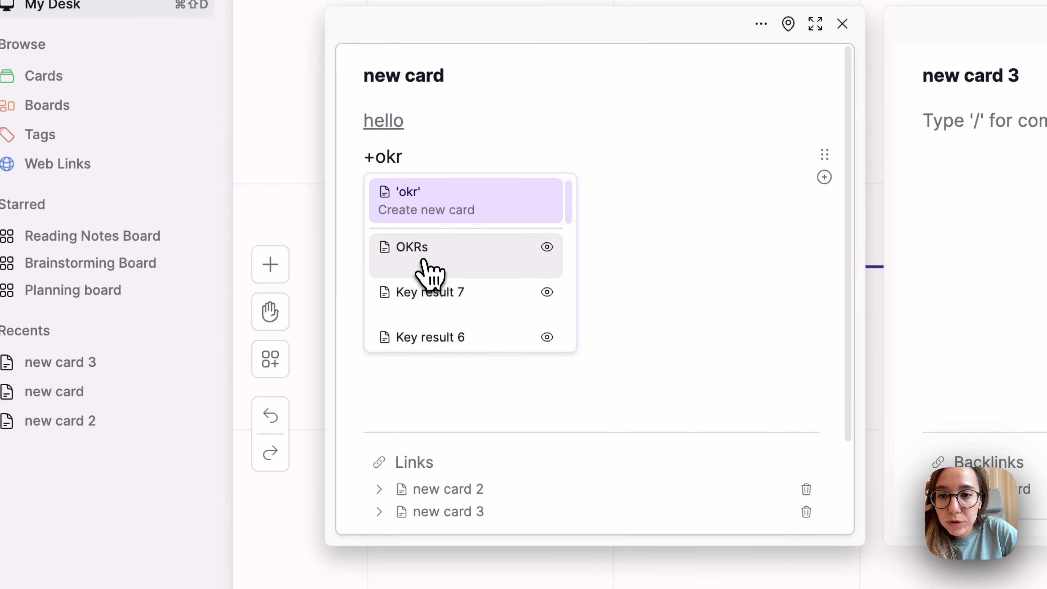
pyautogui.click(443, 266)
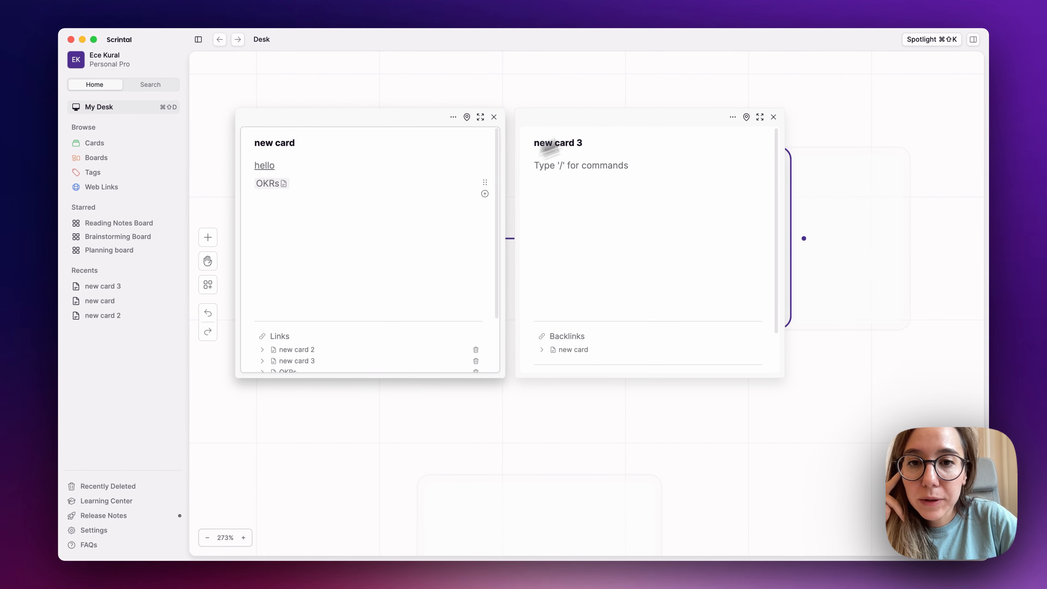
# Open the OKRs card from its link in "new card" and close all open card editors
pyautogui.click(772, 117)
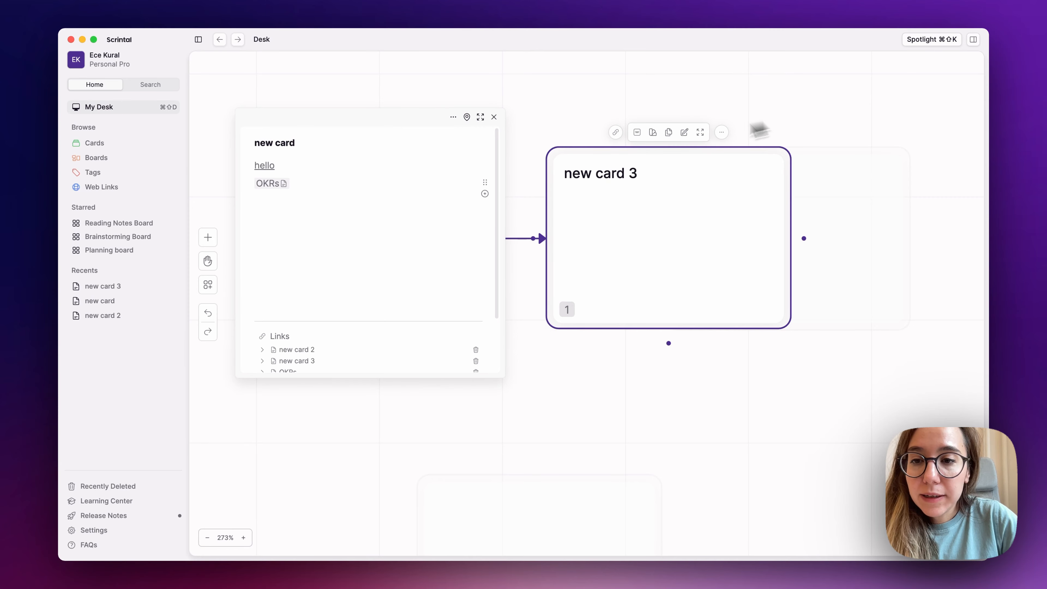
pyautogui.moveTo(269, 190)
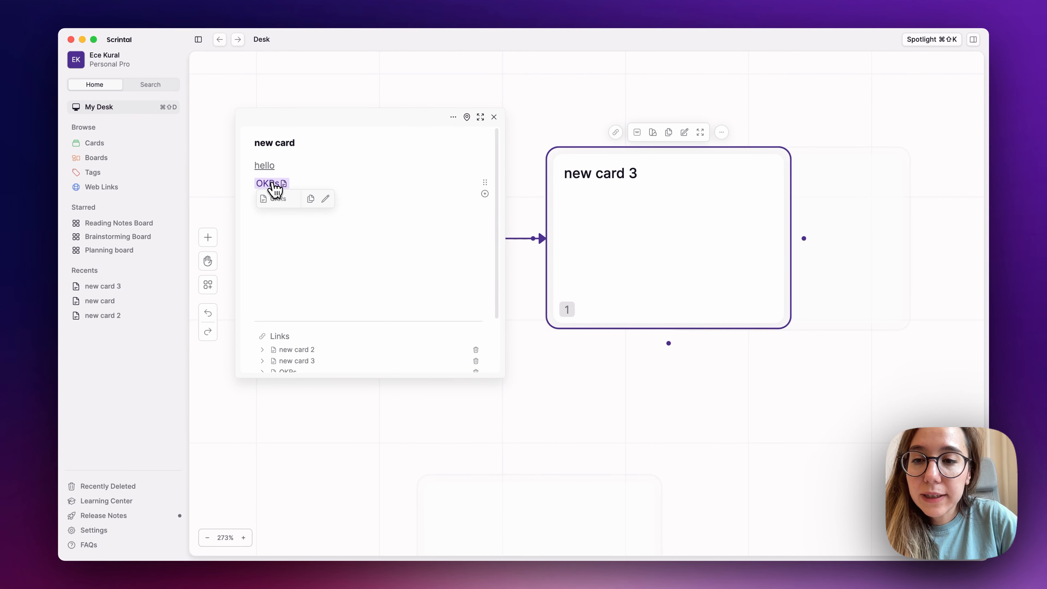
pyautogui.click(273, 184)
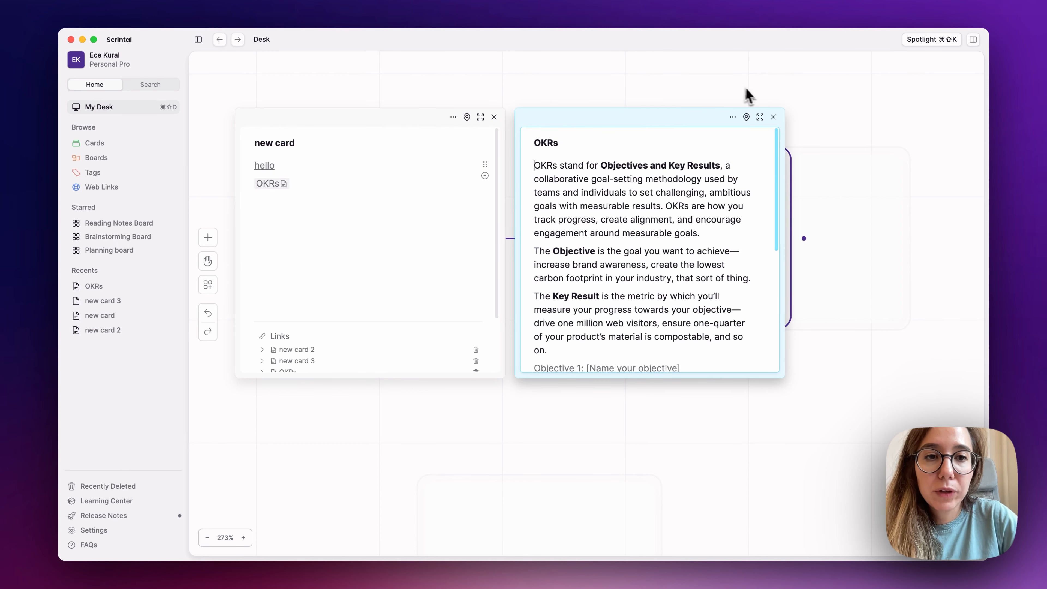
pyautogui.click(775, 119)
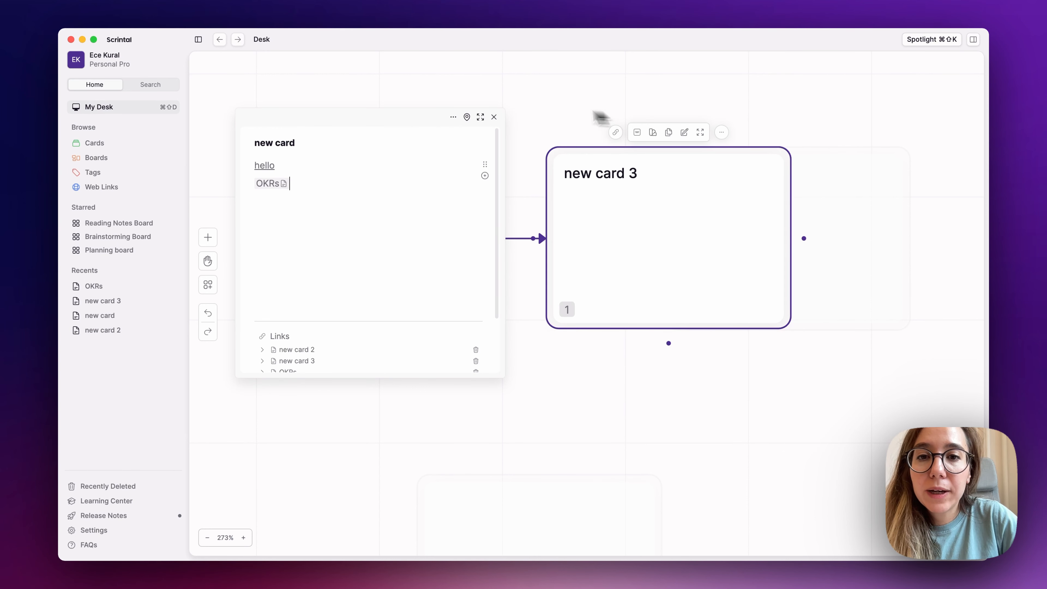
pyautogui.click(494, 118)
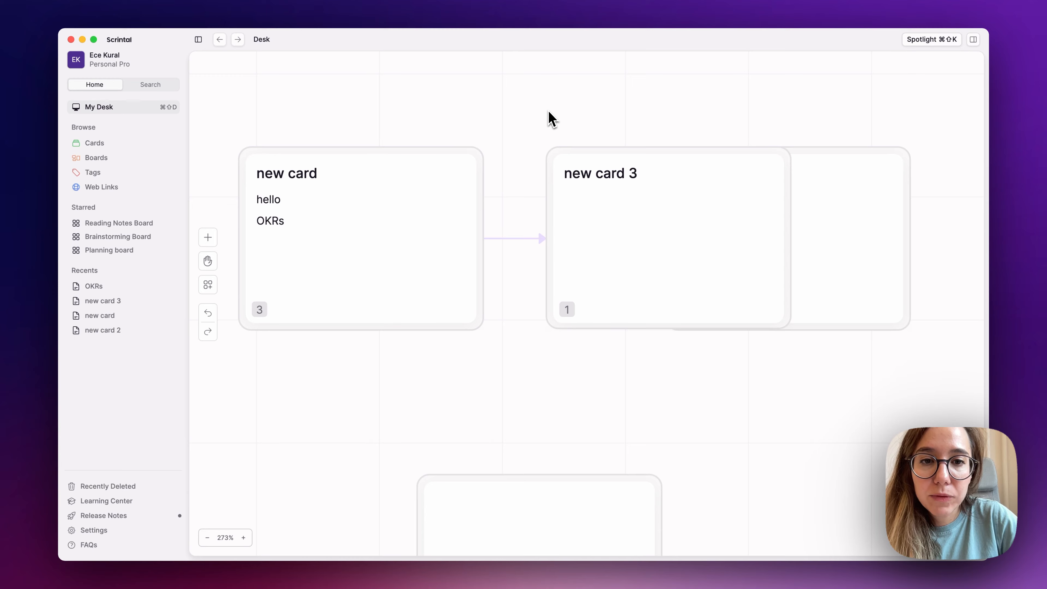
# Move "new card 3" to the lower left of "new card" and shift the untitled card slightly right
pyautogui.scroll(-5, 552, 119)
pyautogui.moveTo(588, 154); pyautogui.dragTo(350, 313)
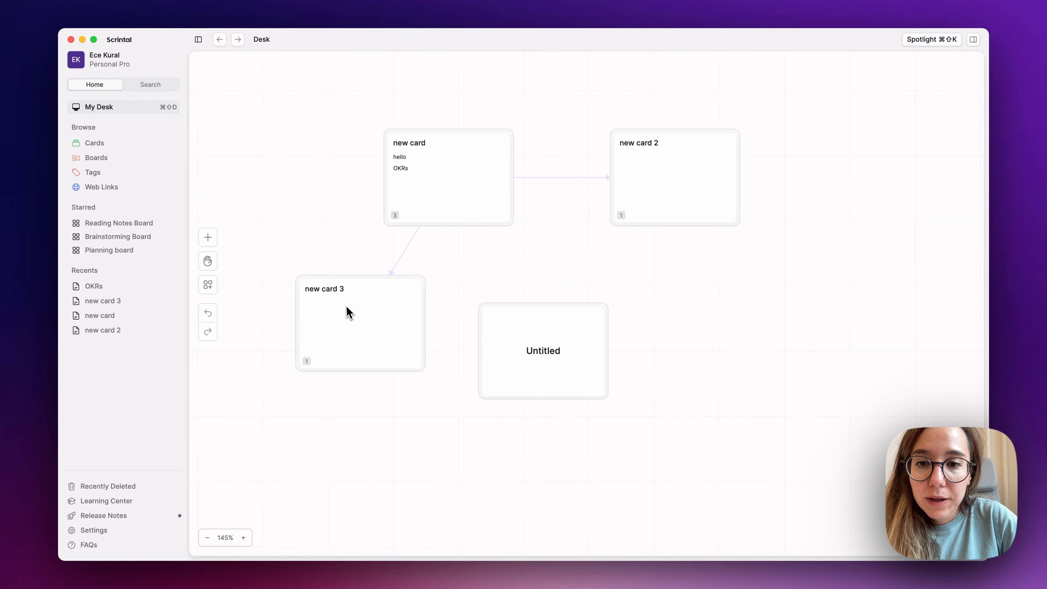
pyautogui.moveTo(524, 344); pyautogui.dragTo(569, 334)
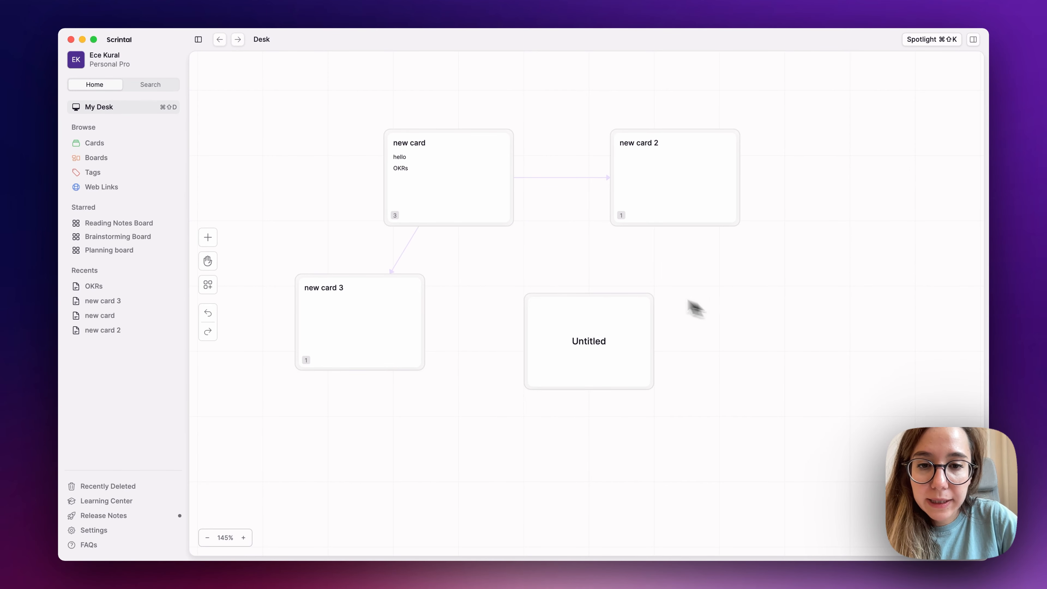
# Delete the untitled card from the desk
pyautogui.hscroll(2, 697, 309)
pyautogui.hscroll(-1, 512, 262)
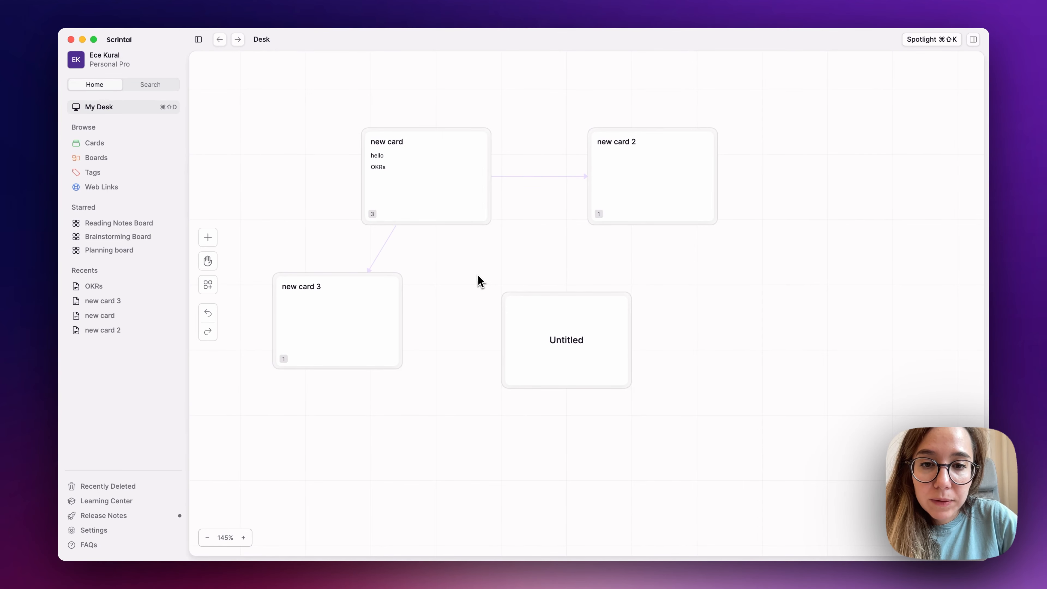
pyautogui.moveTo(476, 274); pyautogui.dragTo(705, 440)
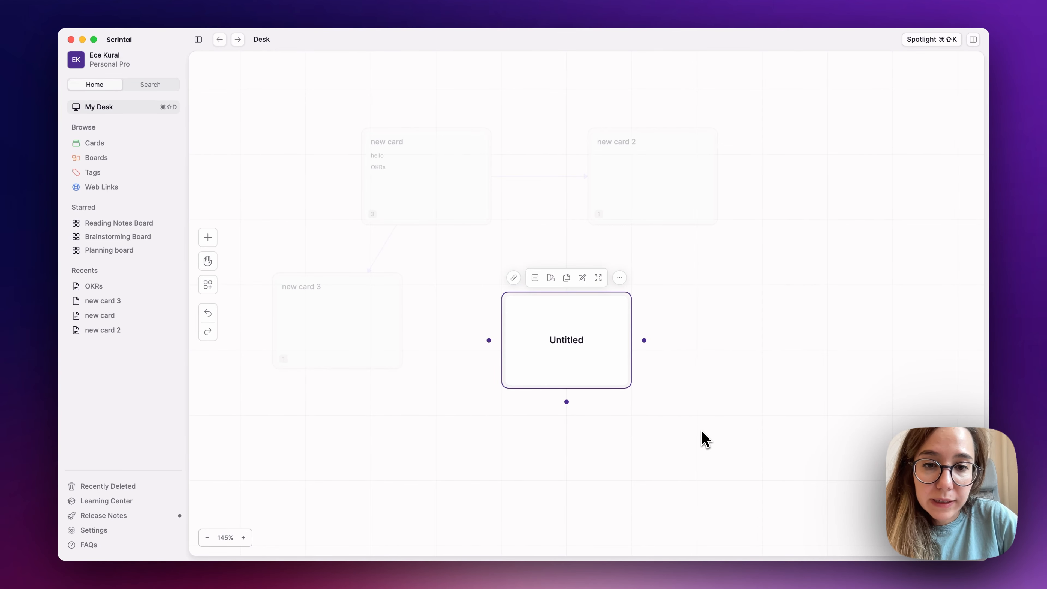
pyautogui.click(619, 278)
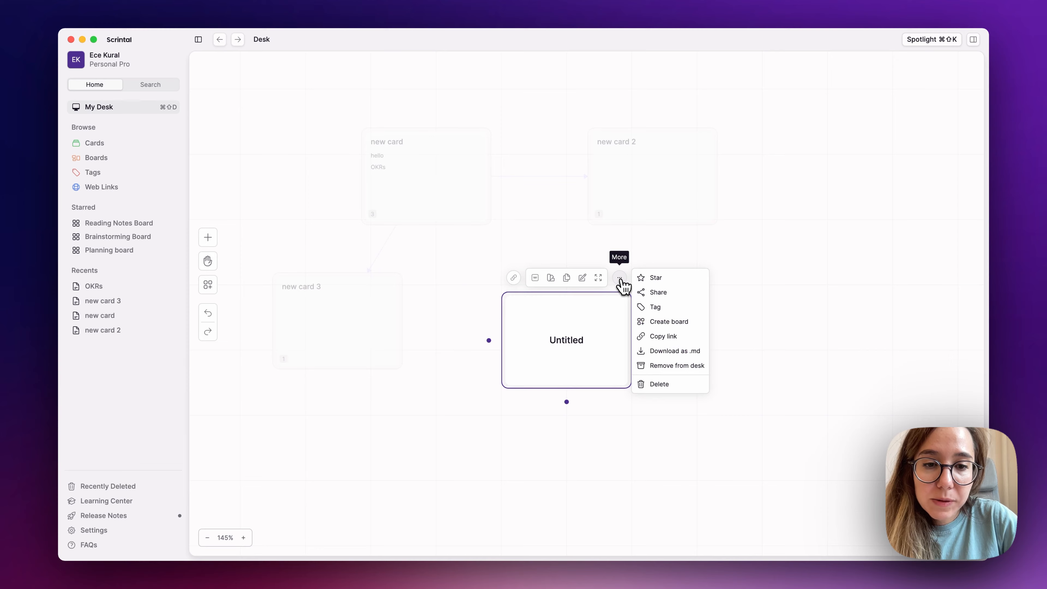
pyautogui.click(654, 384)
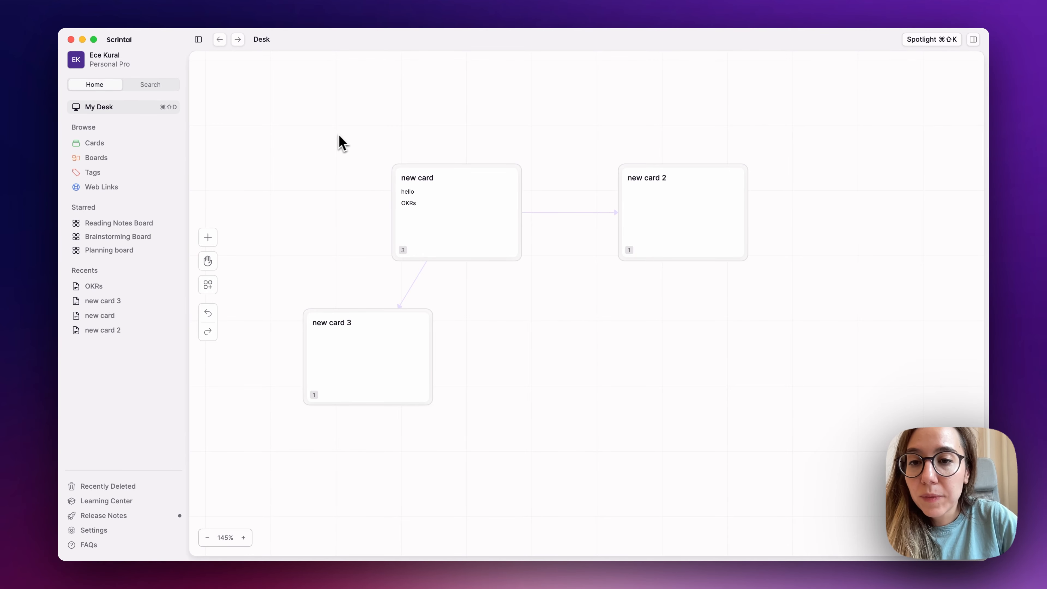
# Select the upper two cards, extend the selection to all three cards on the desk, and clear it
pyautogui.moveTo(298, 132); pyautogui.dragTo(796, 281)
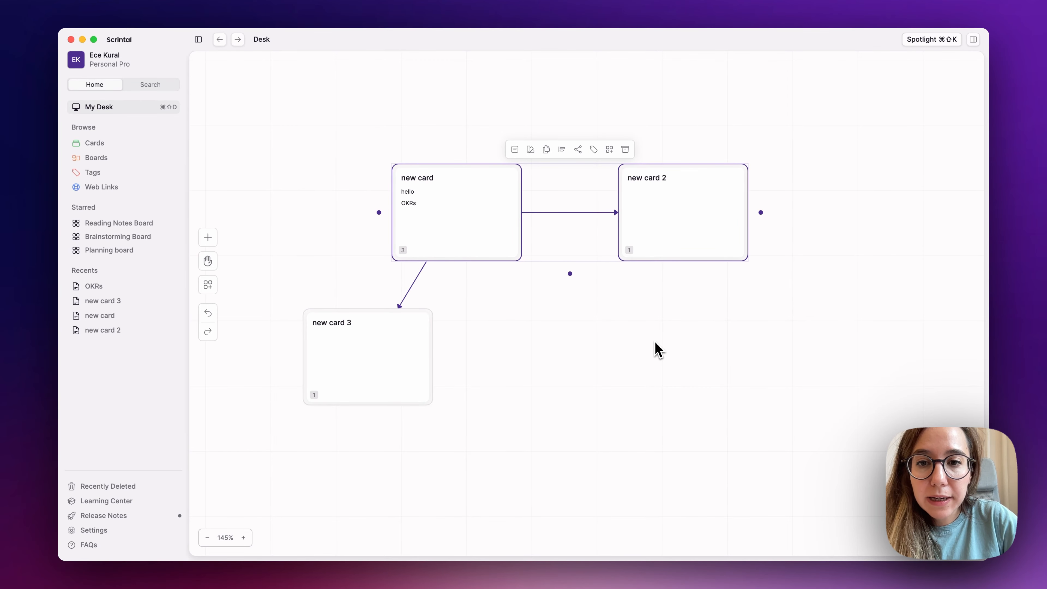
pyautogui.click(658, 350)
pyautogui.moveTo(276, 132); pyautogui.dragTo(748, 417)
pyautogui.click(627, 413)
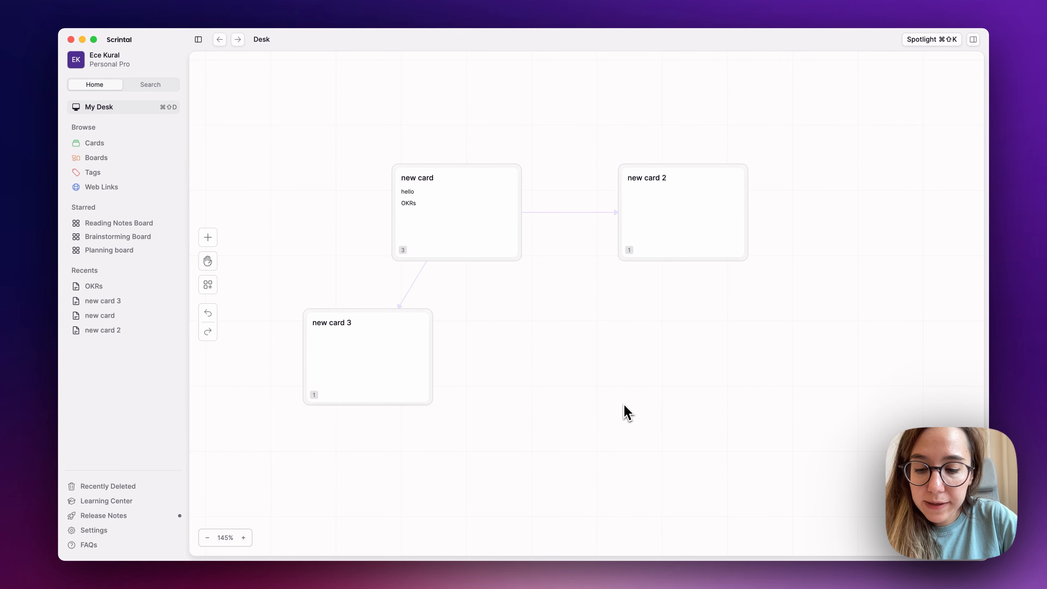
pyautogui.press('super+a')
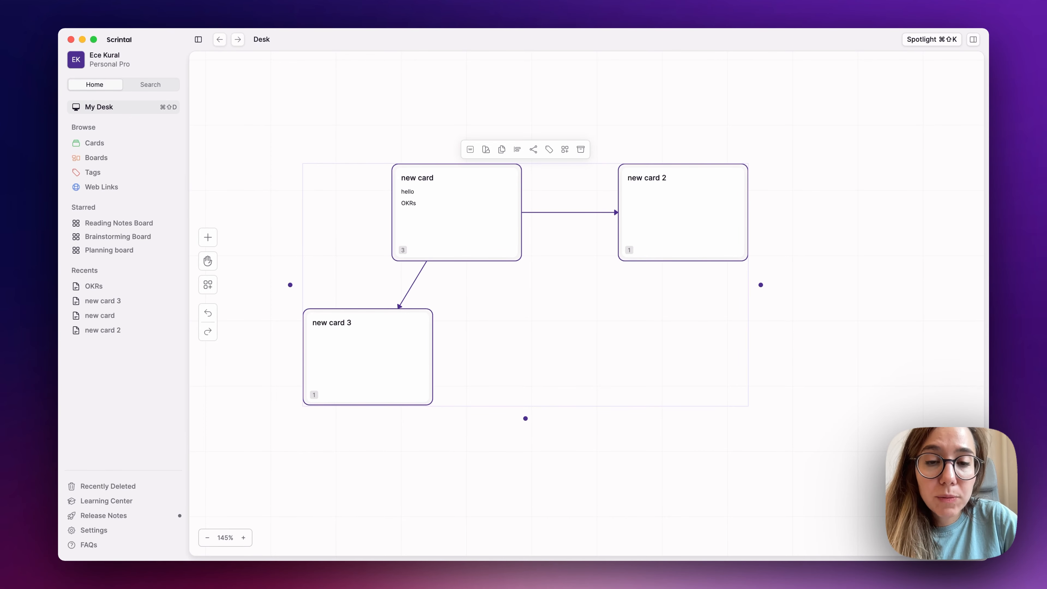
pyautogui.click(624, 459)
# Add a Daily Card to the desk below the gap between "new card" and "new card 2" and close its editor
pyautogui.scroll(-2, 625, 457)
pyautogui.hscroll(2, 625, 456)
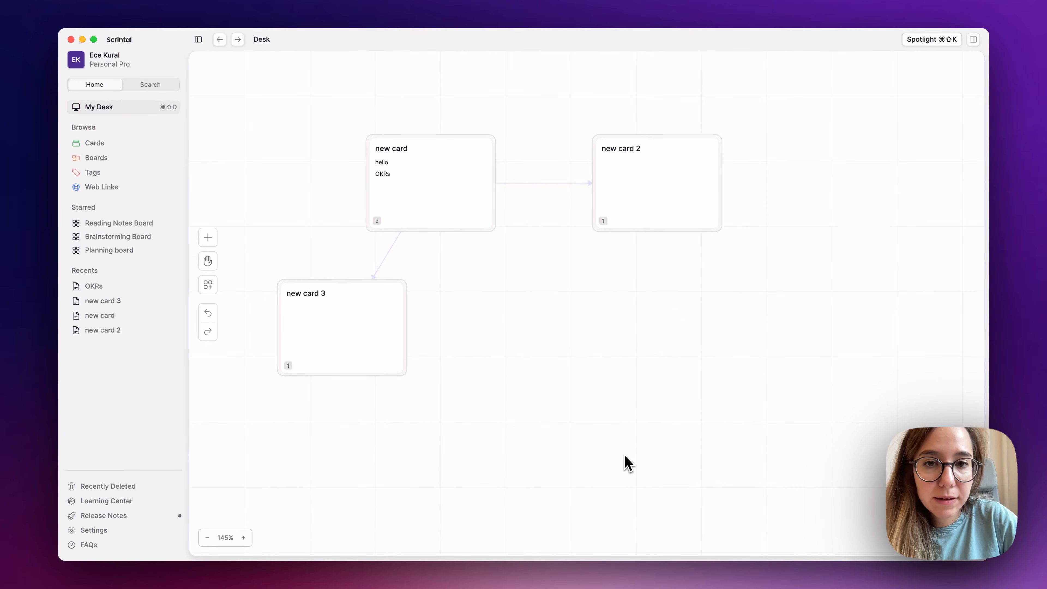
pyautogui.scroll(-1, 628, 463)
pyautogui.hscroll(1, 628, 462)
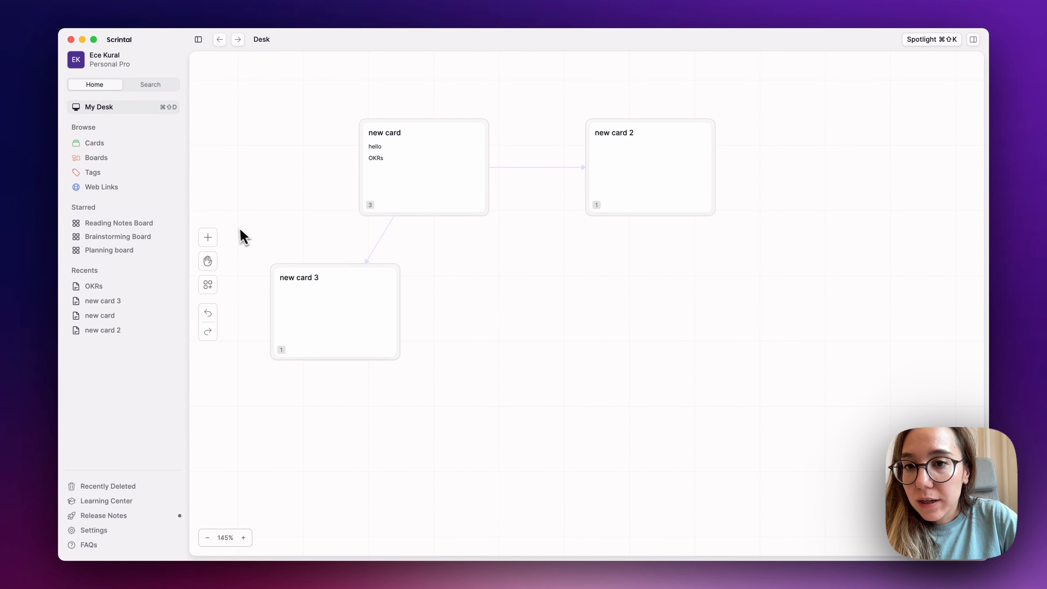
pyautogui.click(208, 238)
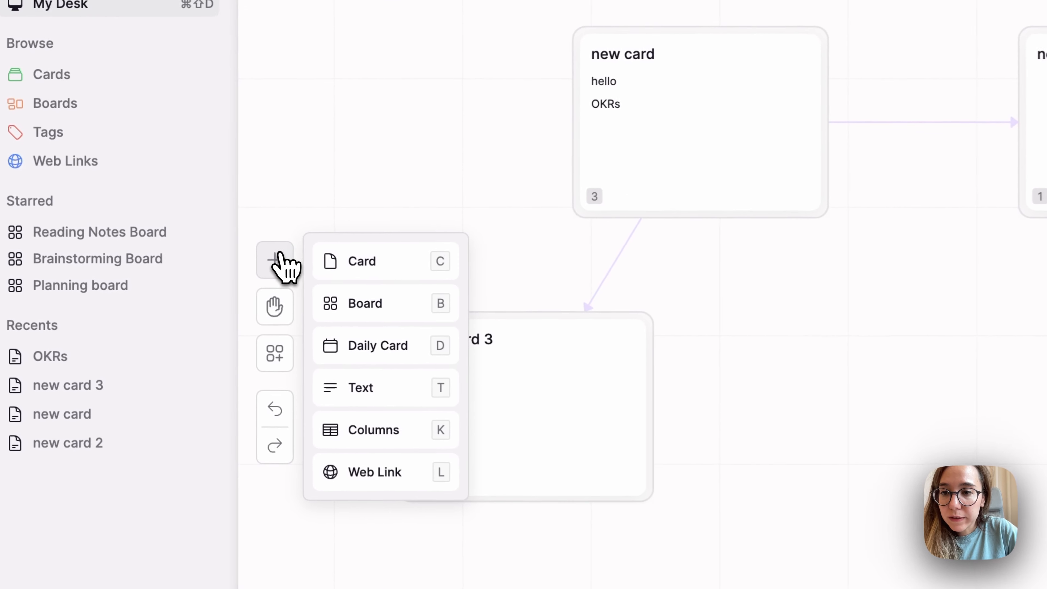
pyautogui.click(388, 351)
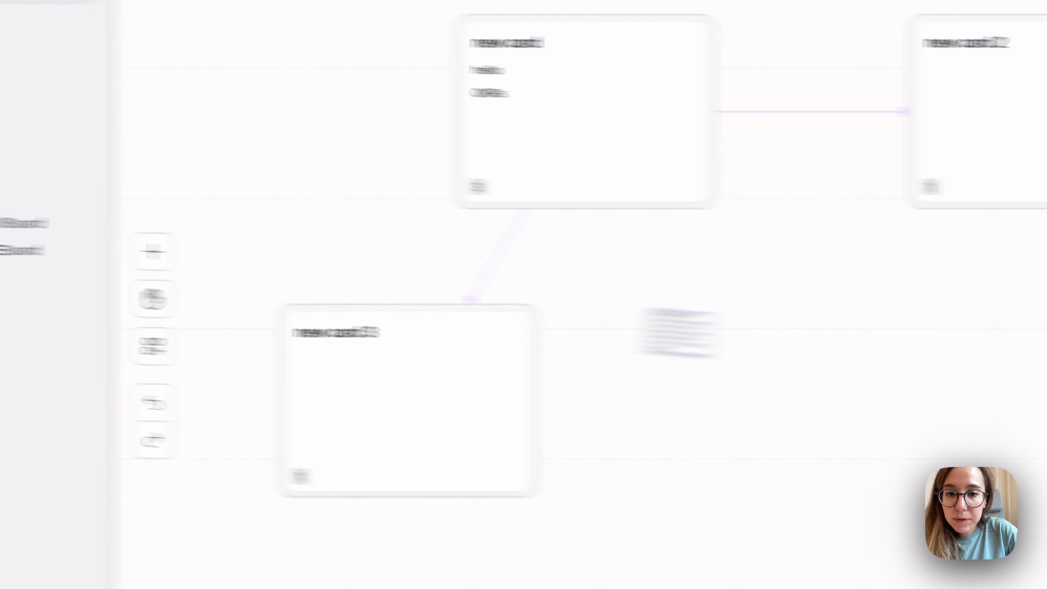
pyautogui.click(602, 329)
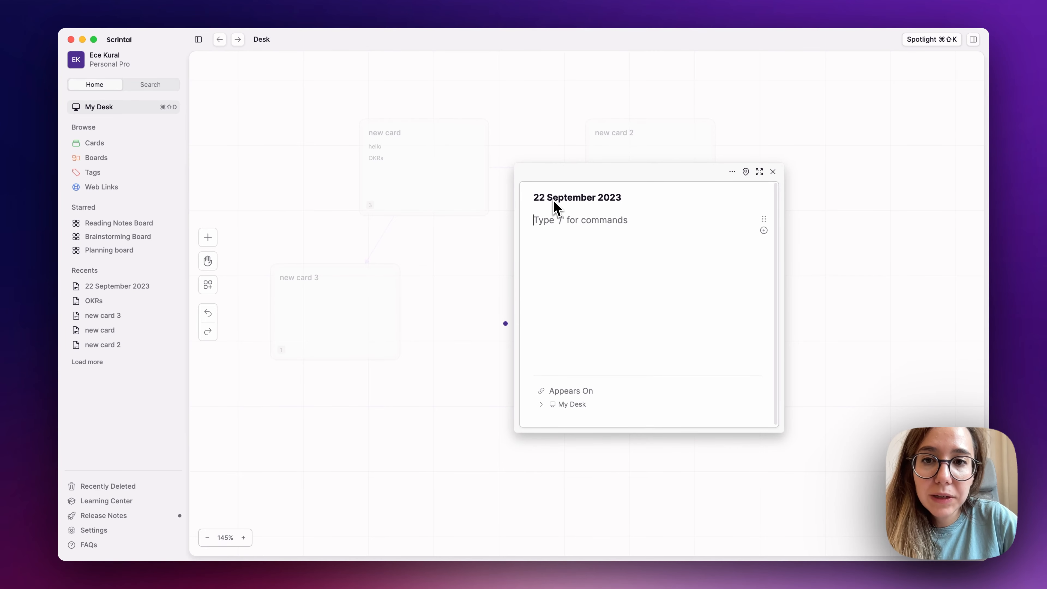
pyautogui.click(774, 172)
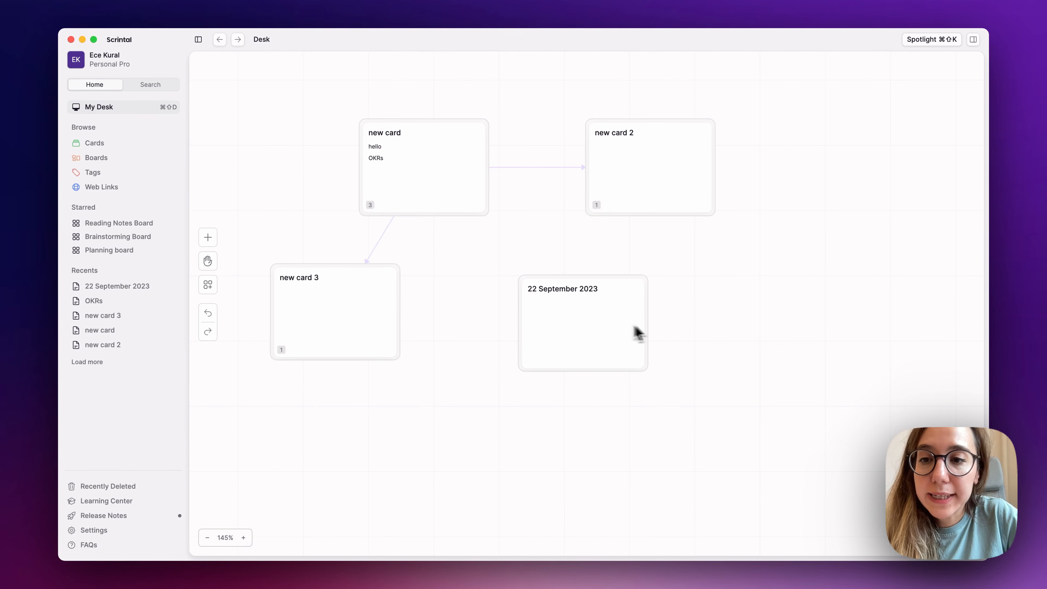
# Add a text element reading "hello!" between "new card 2" and the 22 September 2023 card
pyautogui.click(208, 237)
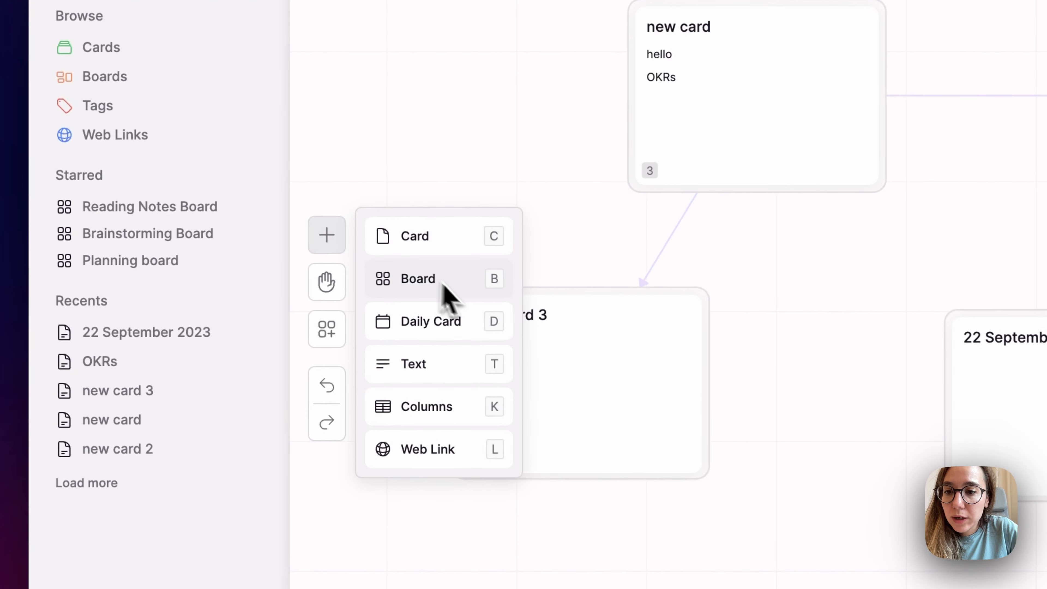
pyautogui.click(420, 365)
pyautogui.click(985, 248)
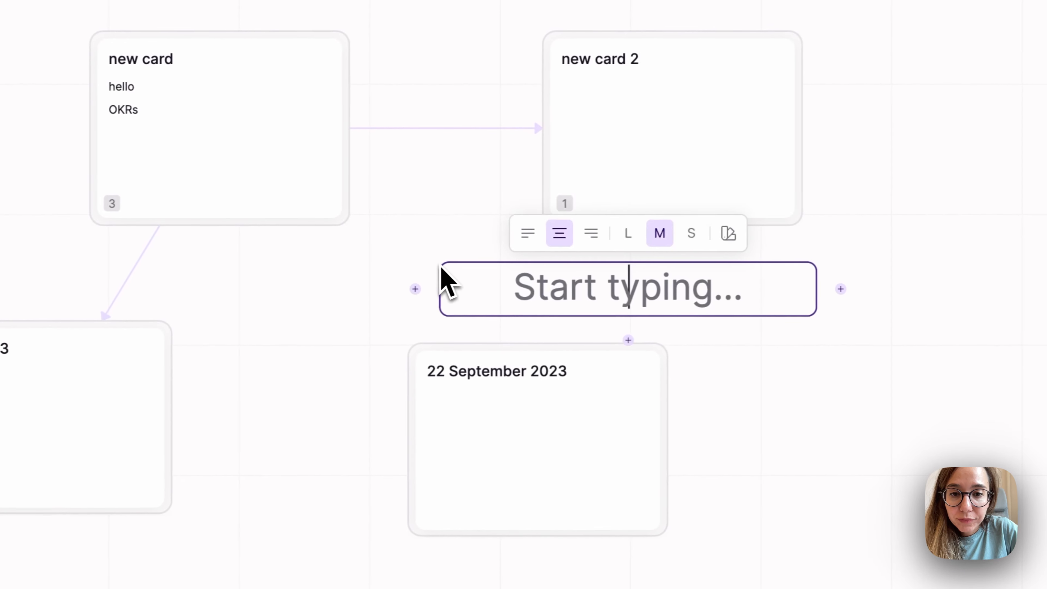
pyautogui.write('hello!')
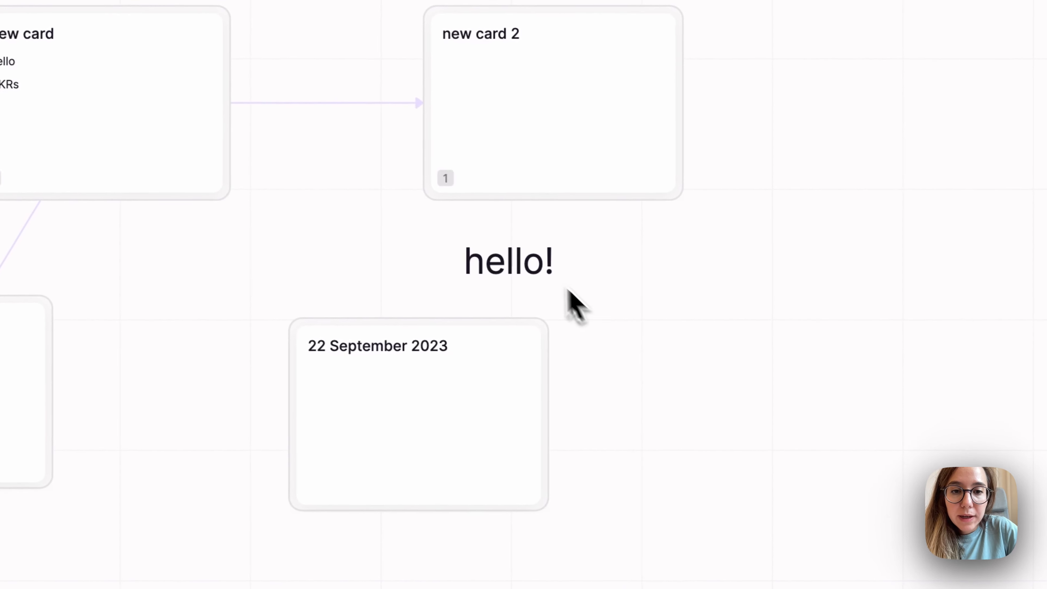
# Try an orange background on the "hello!" text and settle on blue
pyautogui.click(533, 270)
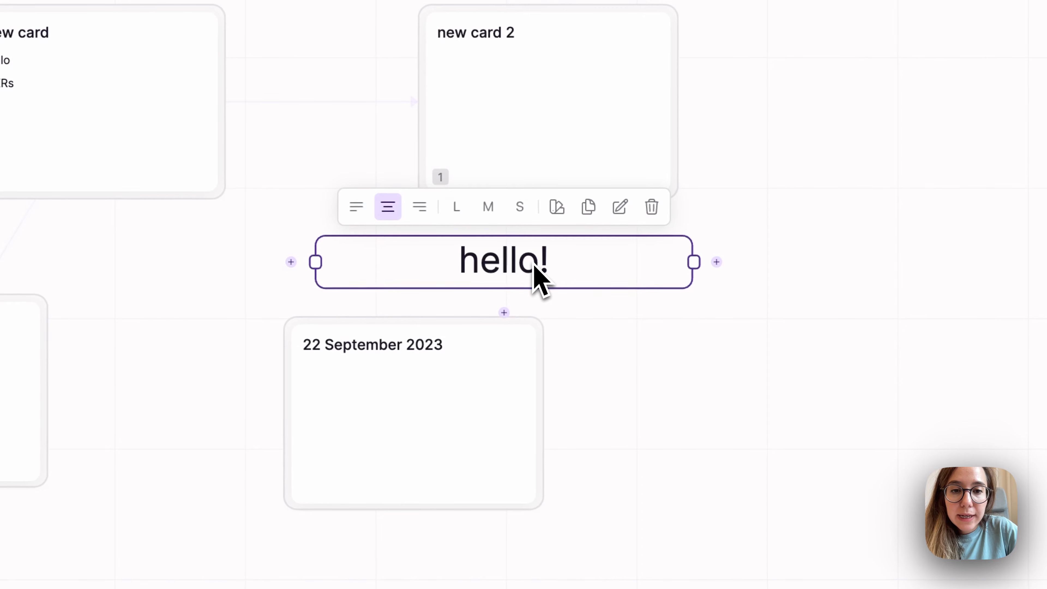
pyautogui.click(559, 209)
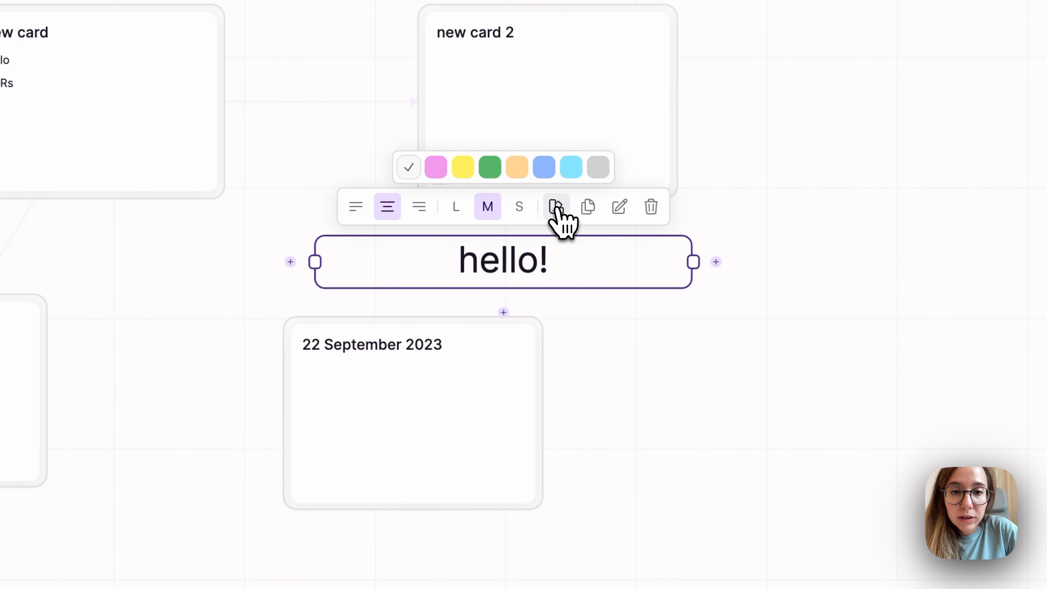
pyautogui.click(518, 167)
pyautogui.click(544, 168)
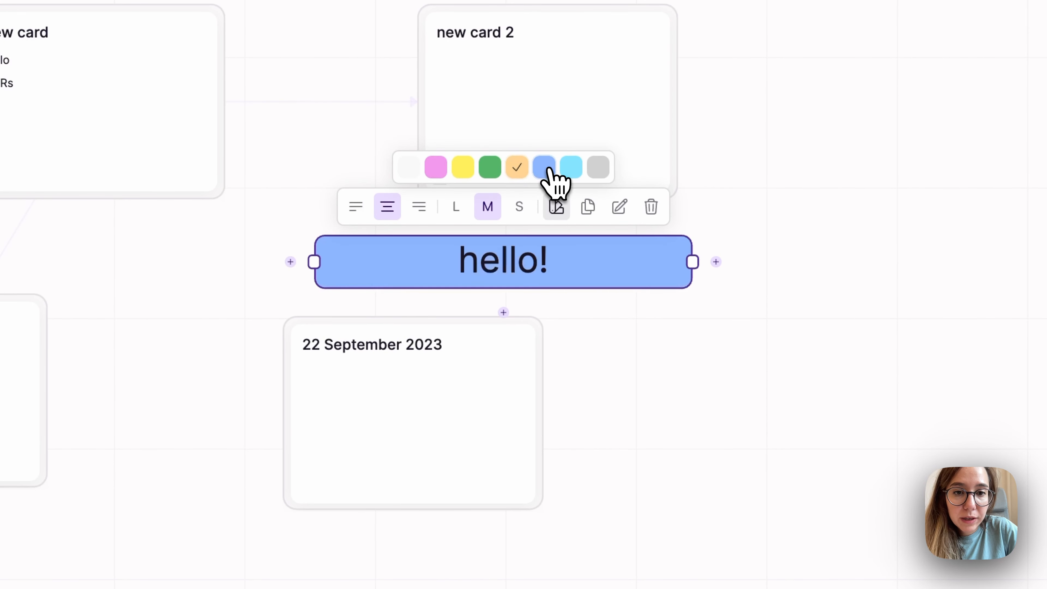
# Set the "hello!" text to Small size, try left and right alignment, and keep it centred
pyautogui.click(456, 207)
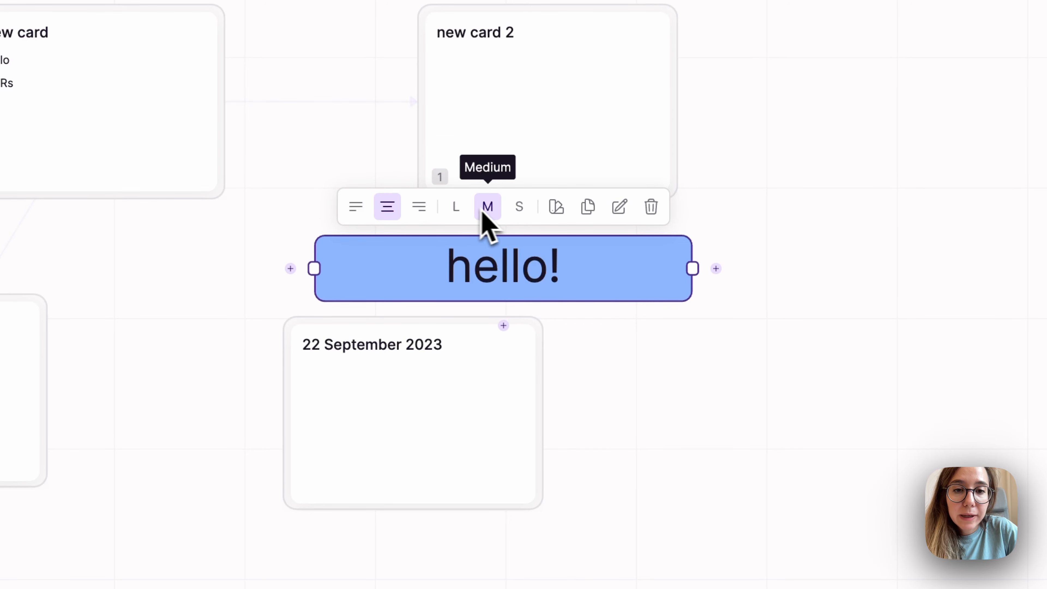
pyautogui.click(519, 209)
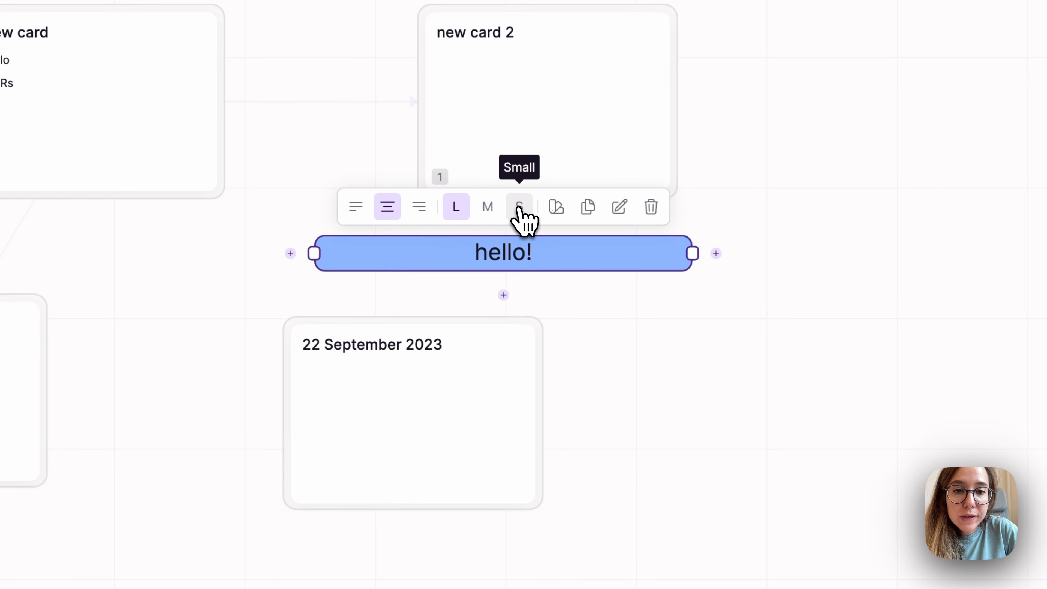
pyautogui.click(364, 208)
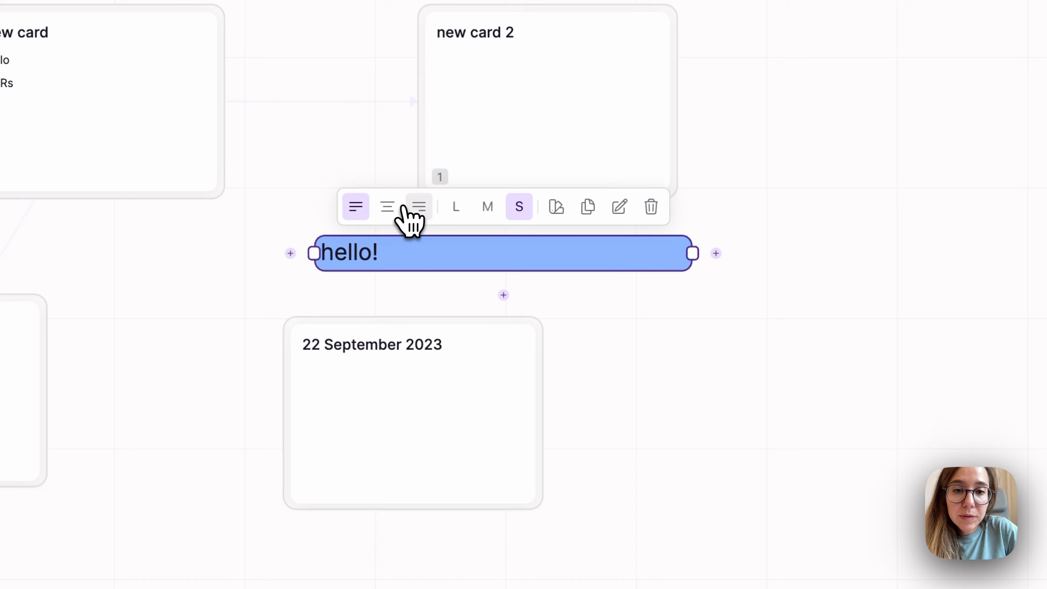
pyautogui.click(419, 209)
pyautogui.click(390, 207)
pyautogui.click(716, 423)
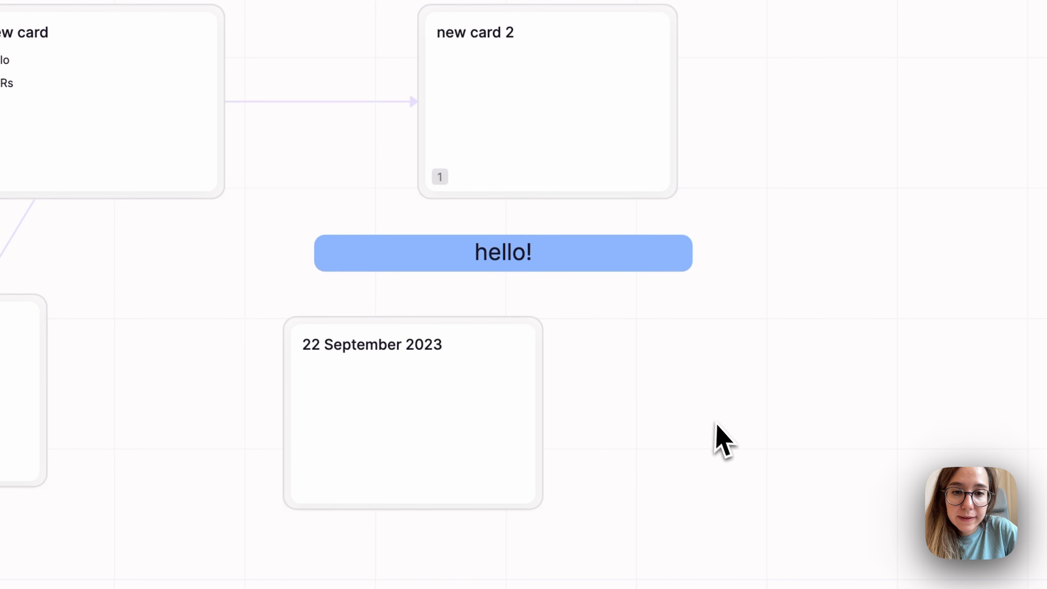
# Move the "hello!" text so it is centred above the 22 September 2023 card
pyautogui.moveTo(545, 258); pyautogui.dragTo(452, 261)
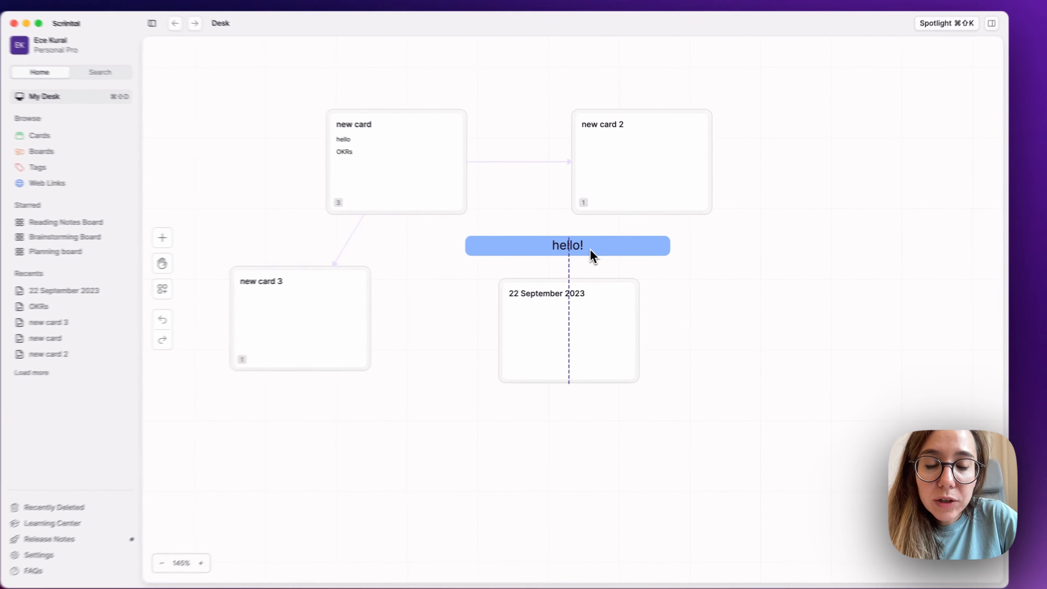
pyautogui.moveTo(590, 248); pyautogui.dragTo(591, 249)
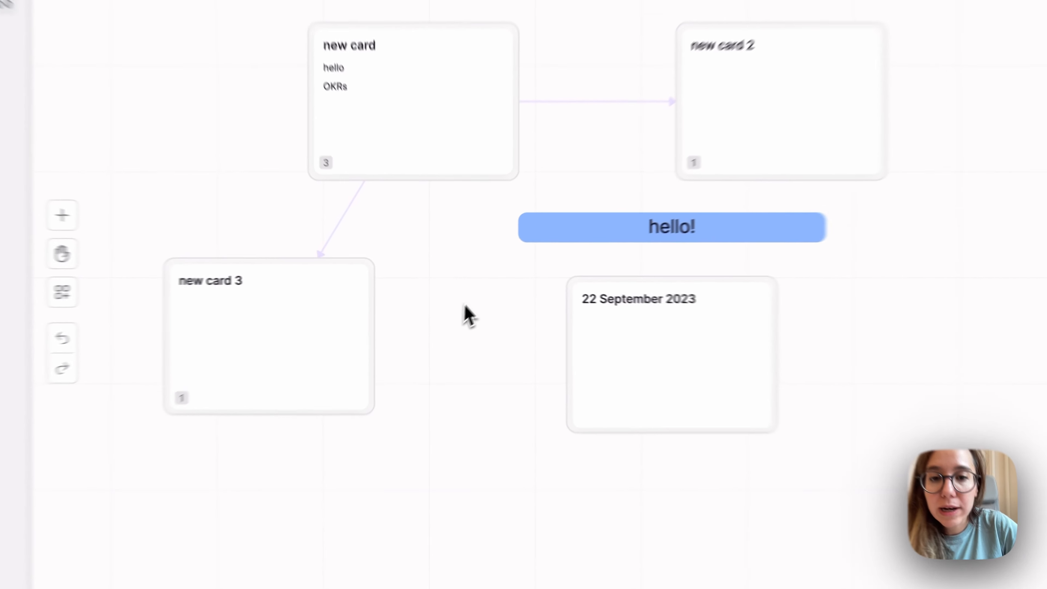
pyautogui.click(586, 234)
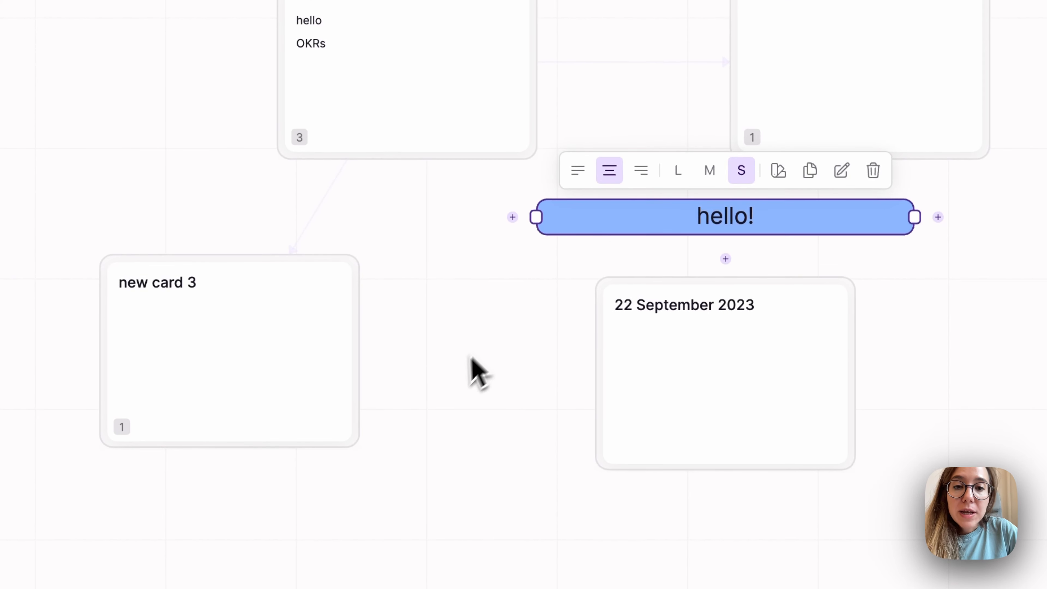
pyautogui.click(472, 360)
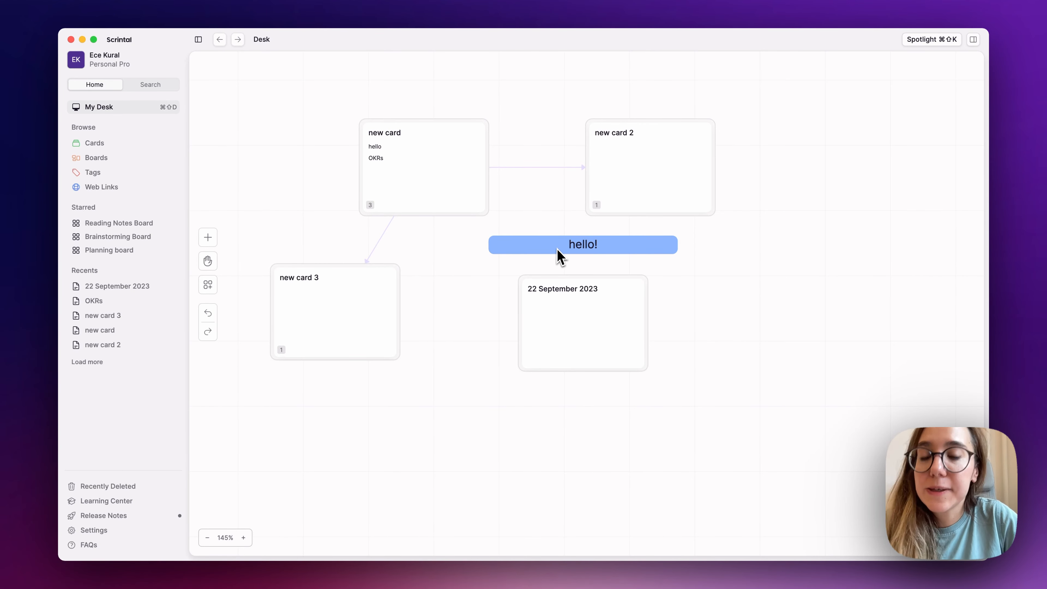
pyautogui.moveTo(558, 248); pyautogui.dragTo(510, 275)
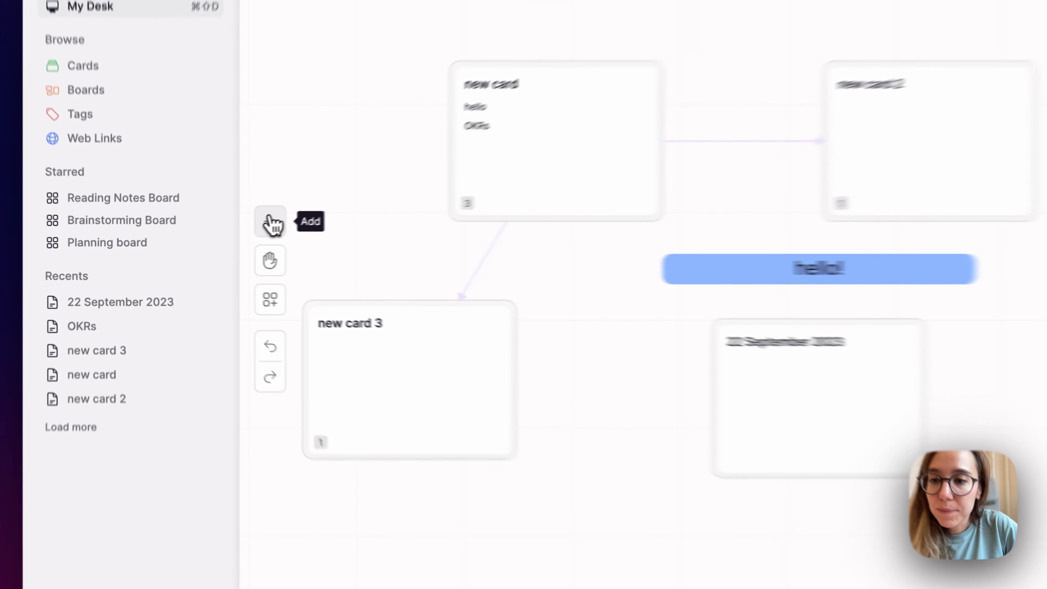
# Add a Columns element to the right of "new card 2" and name its column "new column"
pyautogui.click(208, 237)
pyautogui.click(428, 392)
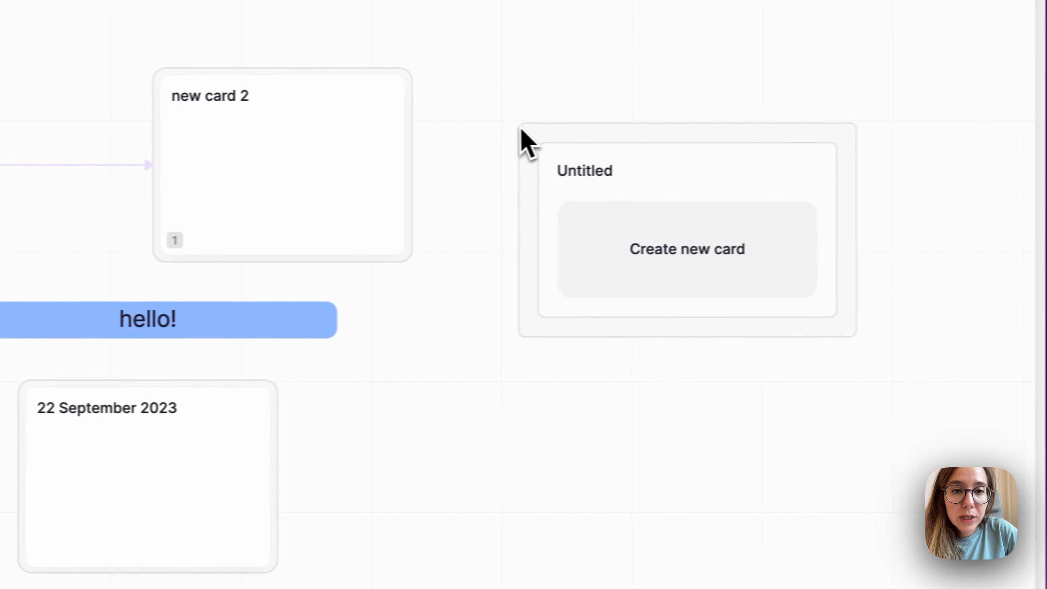
pyautogui.click(586, 170)
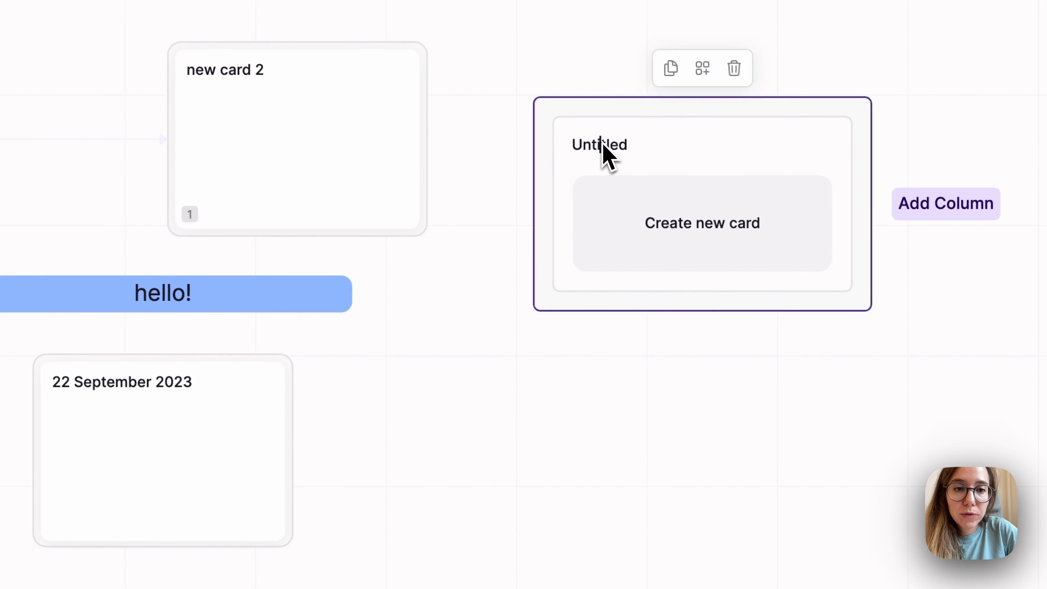
pyautogui.doubleClick(601, 145)
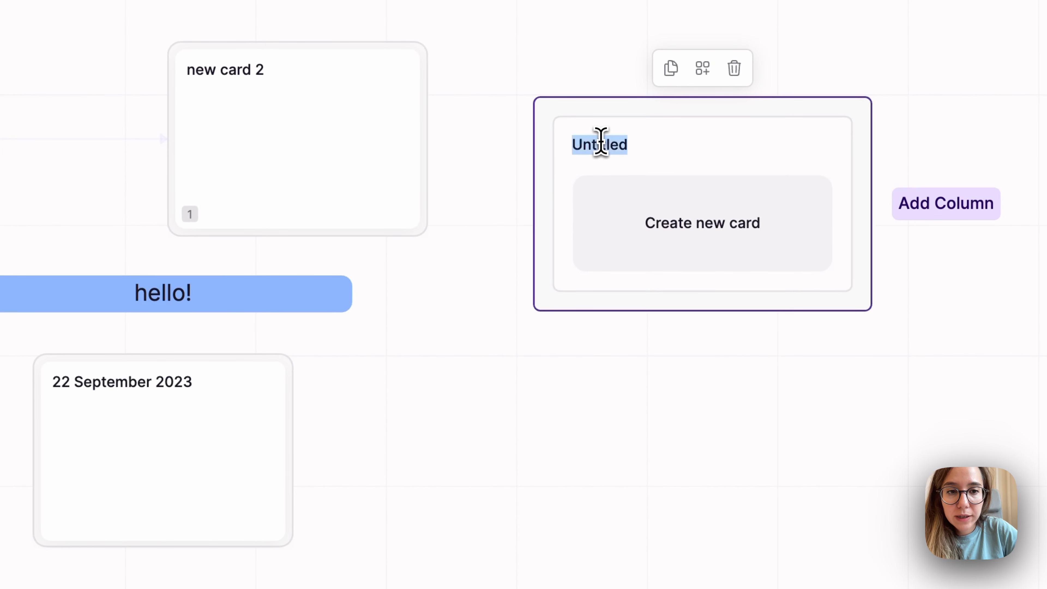
pyautogui.write('new column')
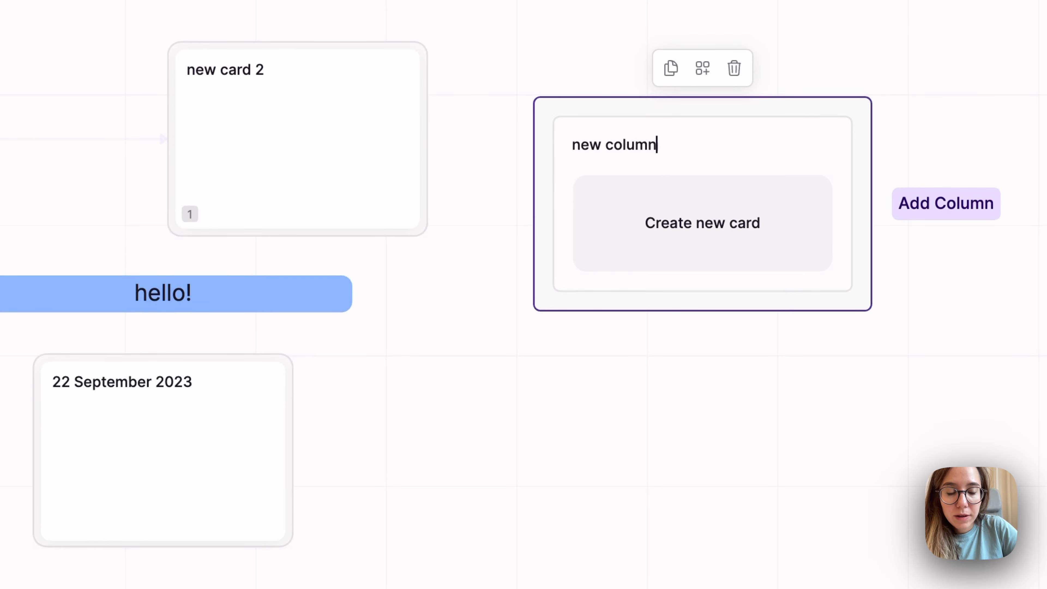
pyautogui.press('Return')
# Move "new card 2", "new card" and the 22 September 2023 card into "new column", shifting the Columns element closer to the "hello!" text
pyautogui.moveTo(228, 113); pyautogui.dragTo(664, 267)
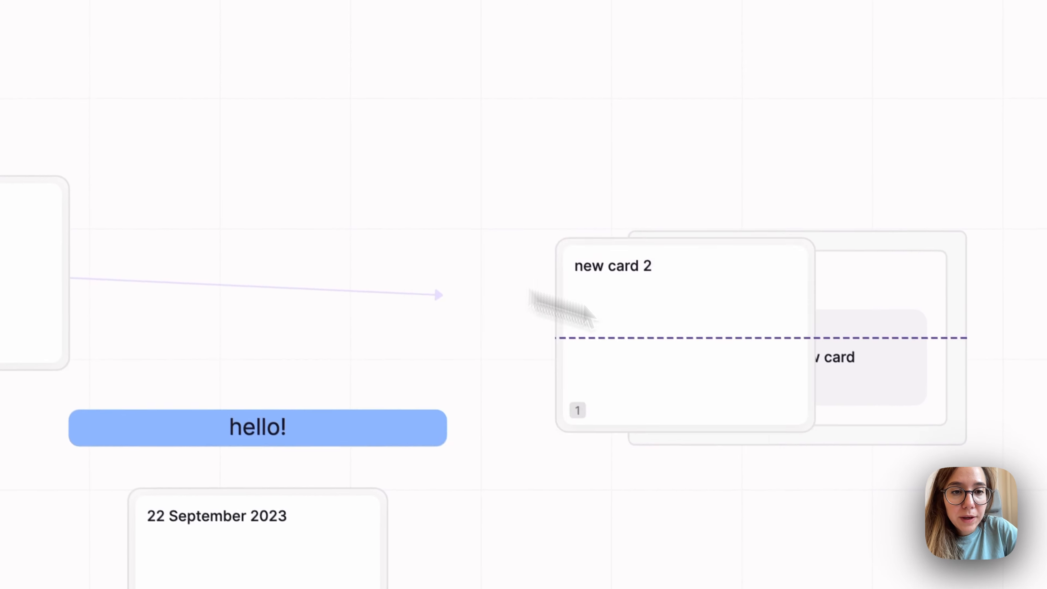
pyautogui.moveTo(767, 423); pyautogui.dragTo(739, 421)
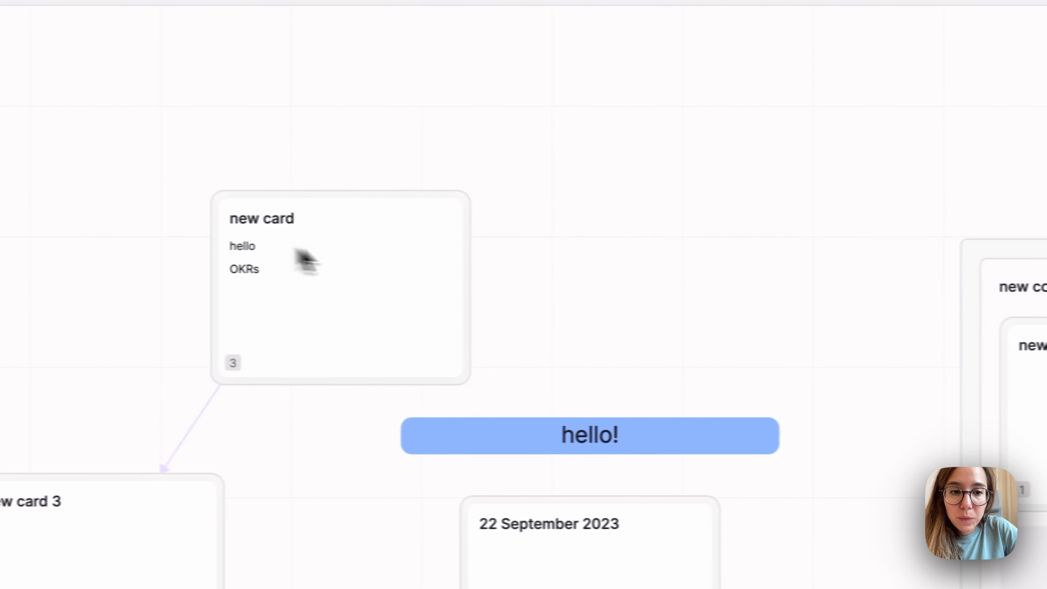
pyautogui.moveTo(304, 262); pyautogui.dragTo(808, 491)
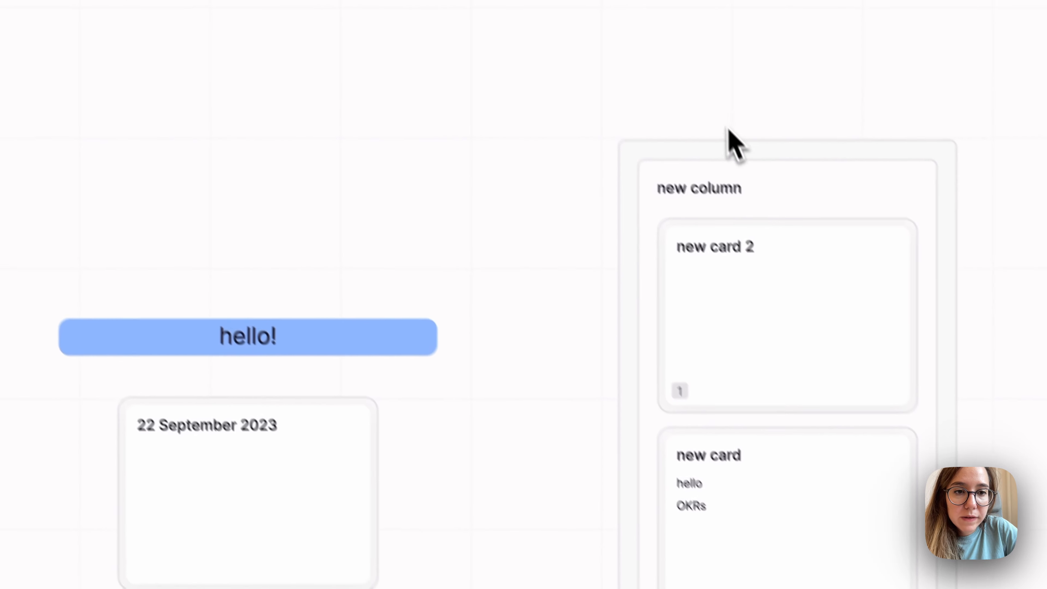
pyautogui.moveTo(770, 182); pyautogui.dragTo(643, 164)
pyautogui.moveTo(213, 477); pyautogui.dragTo(731, 411)
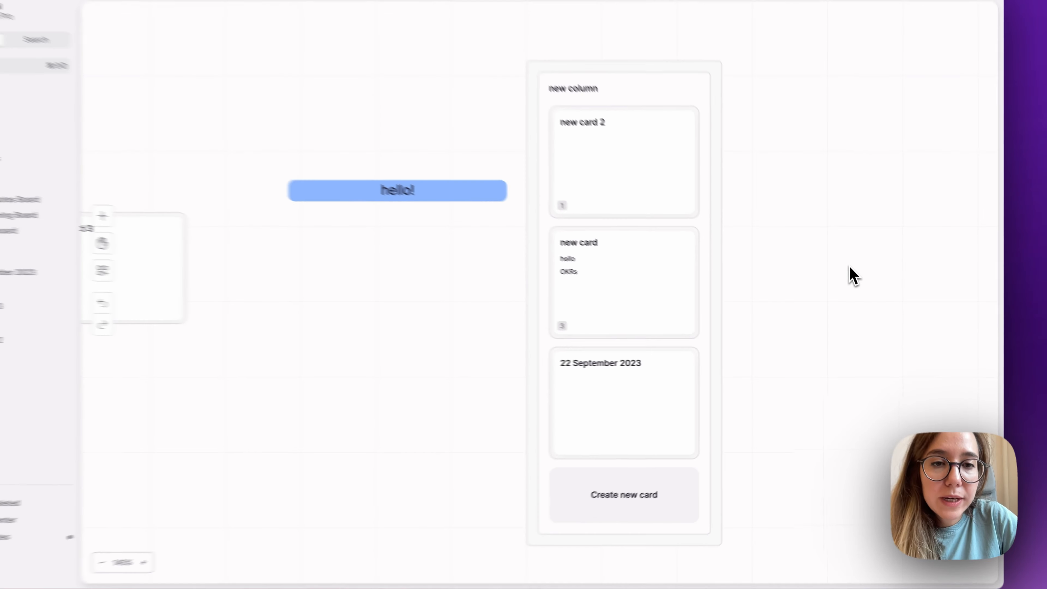
pyautogui.scroll(1, 855, 280)
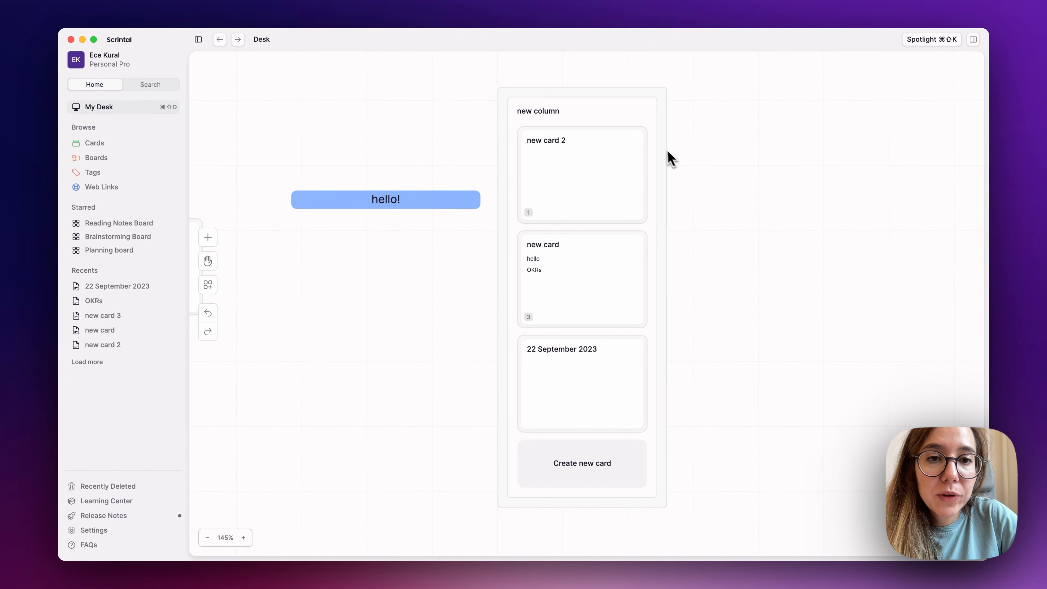
# Add a second column to the Columns element and name it "done"
pyautogui.click(663, 144)
pyautogui.click(707, 296)
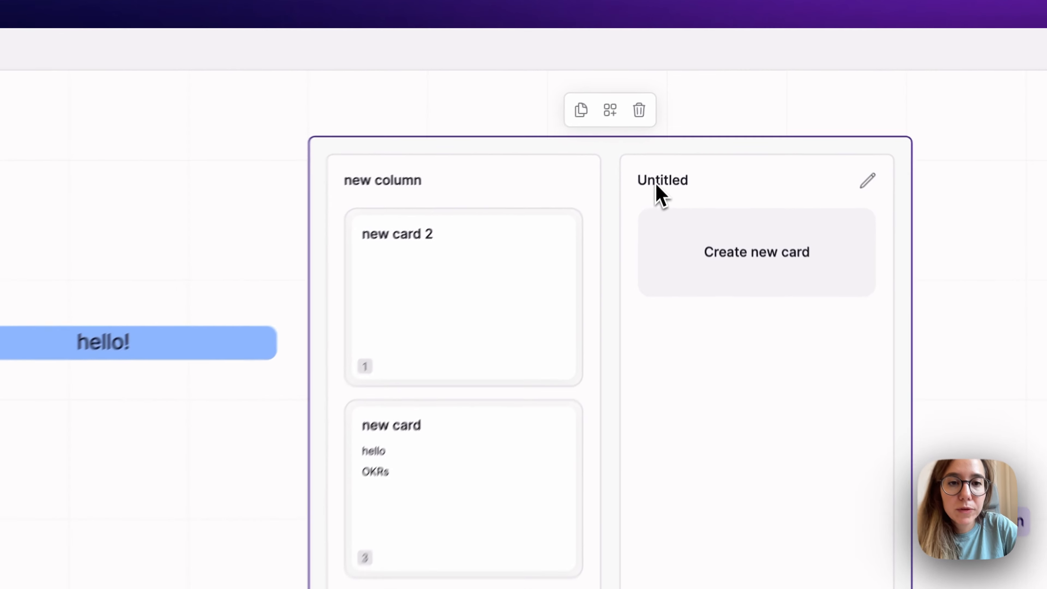
pyautogui.doubleClick(686, 111)
pyautogui.write('done')
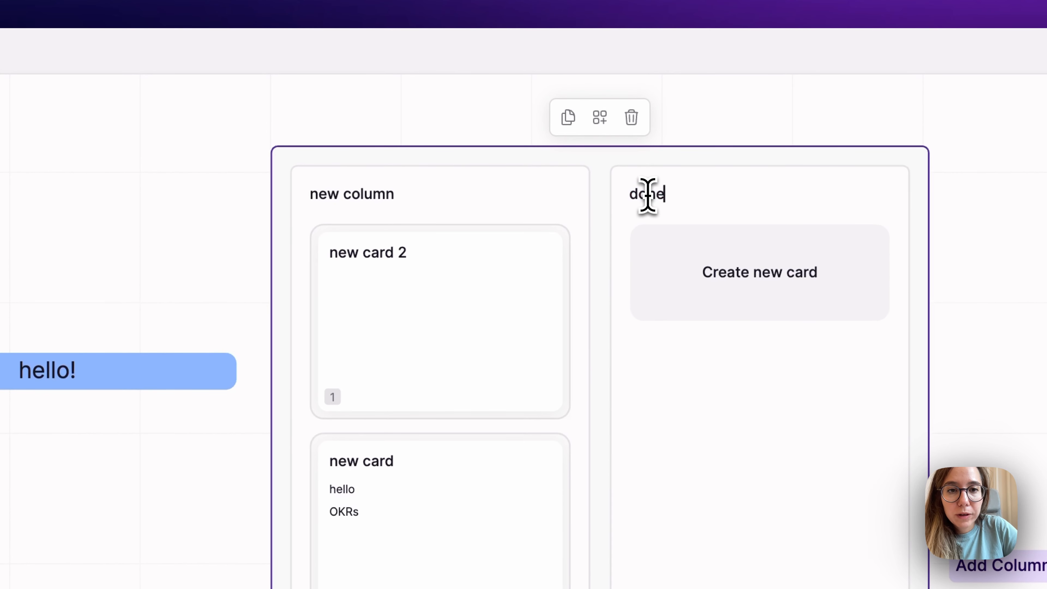
pyautogui.press('Return')
# Rename "new column" to "todo" and move "new card 2" from it into the "done" column
pyautogui.doubleClick(348, 194)
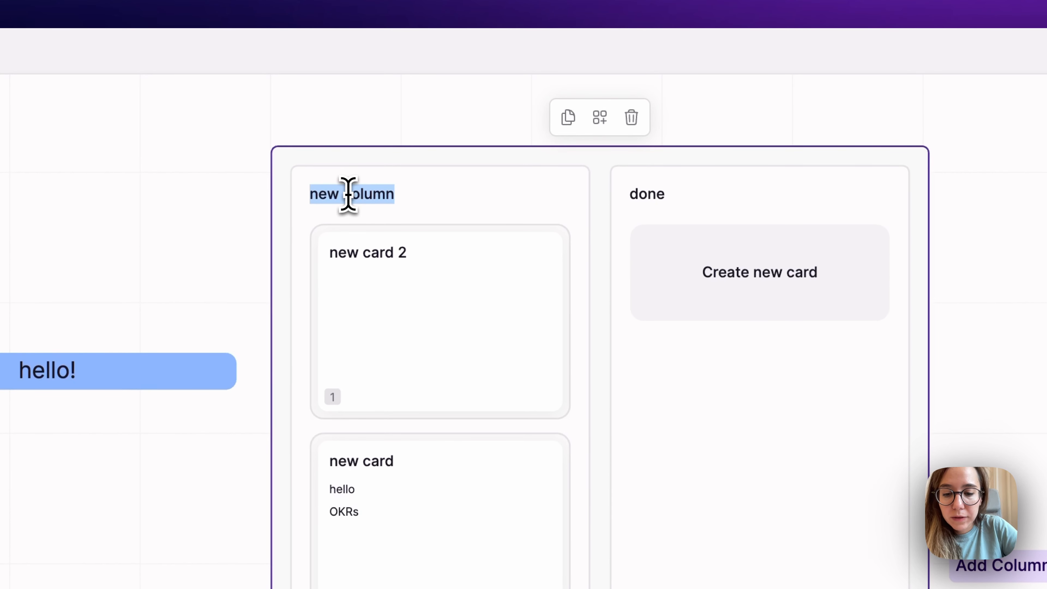
pyautogui.write('todo')
pyautogui.press('Return')
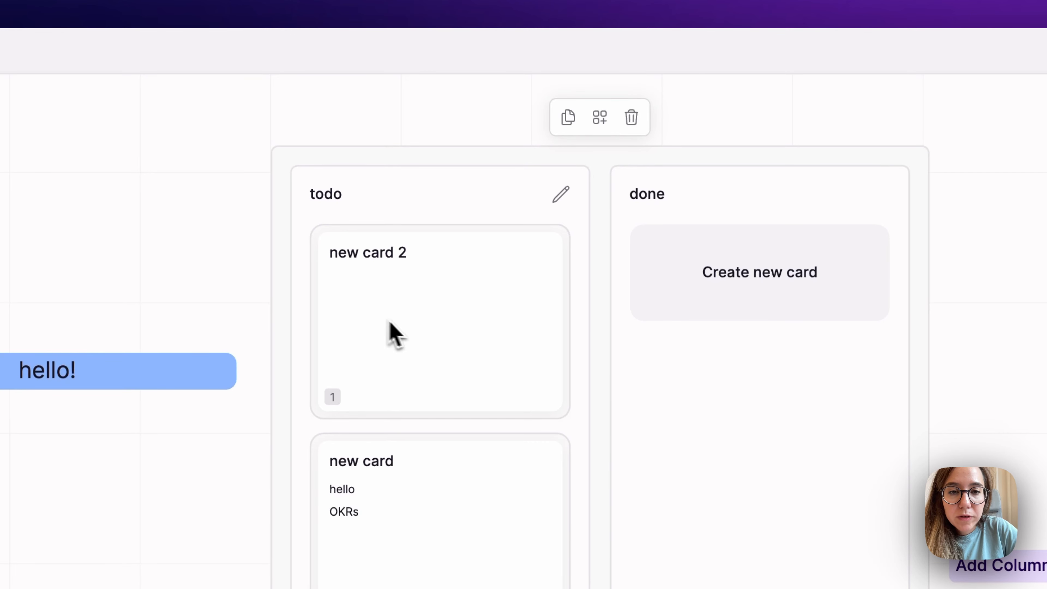
pyautogui.moveTo(391, 332); pyautogui.dragTo(735, 322)
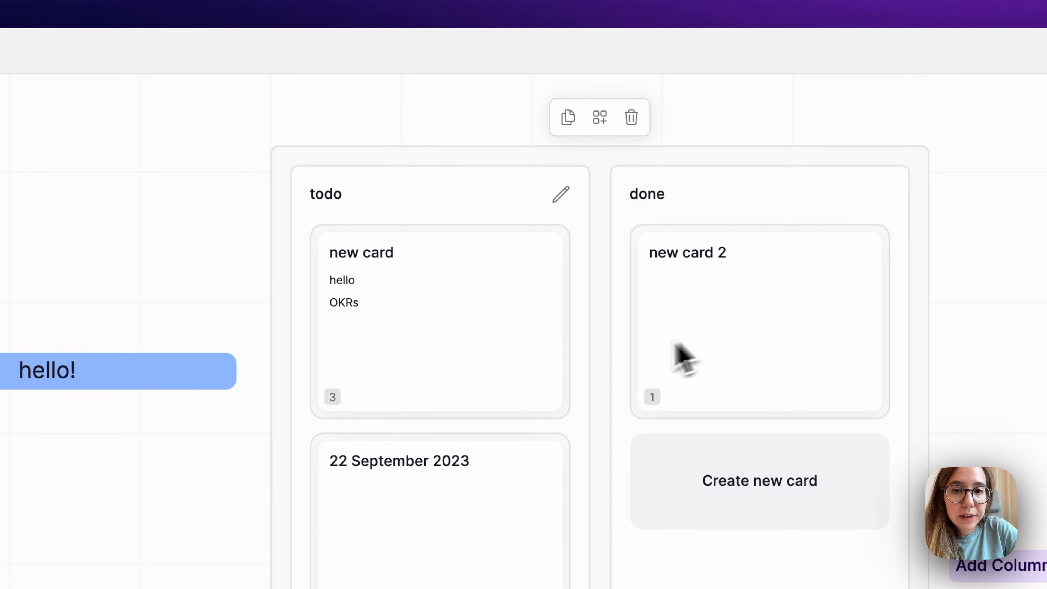
# Move the "hello!" text from beside the Columns element to just above it
pyautogui.hscroll(-5, 622, 374)
pyautogui.scroll(-3, 622, 375)
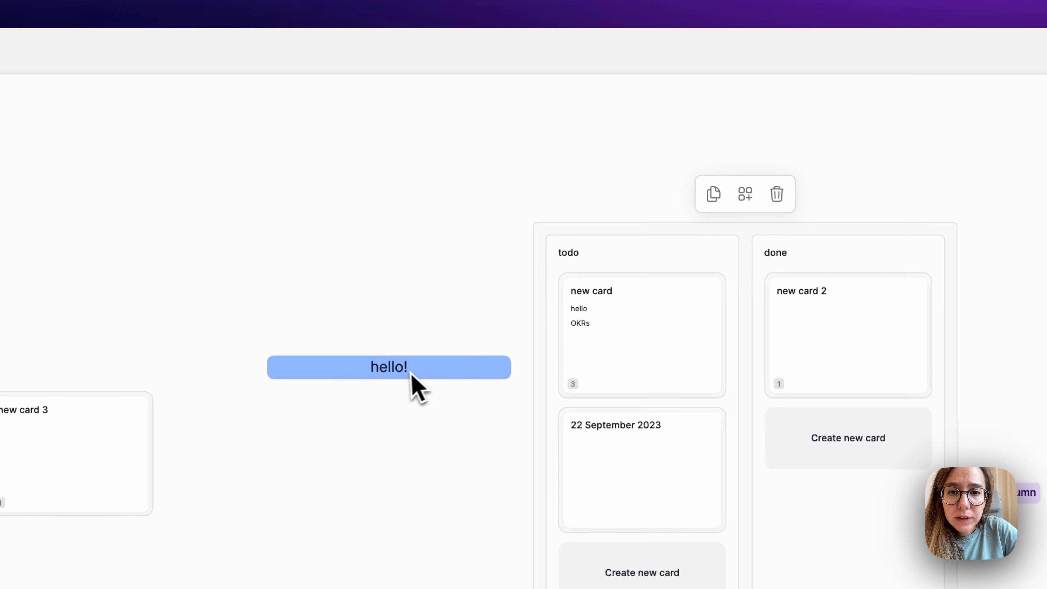
pyautogui.moveTo(412, 374); pyautogui.dragTo(688, 159)
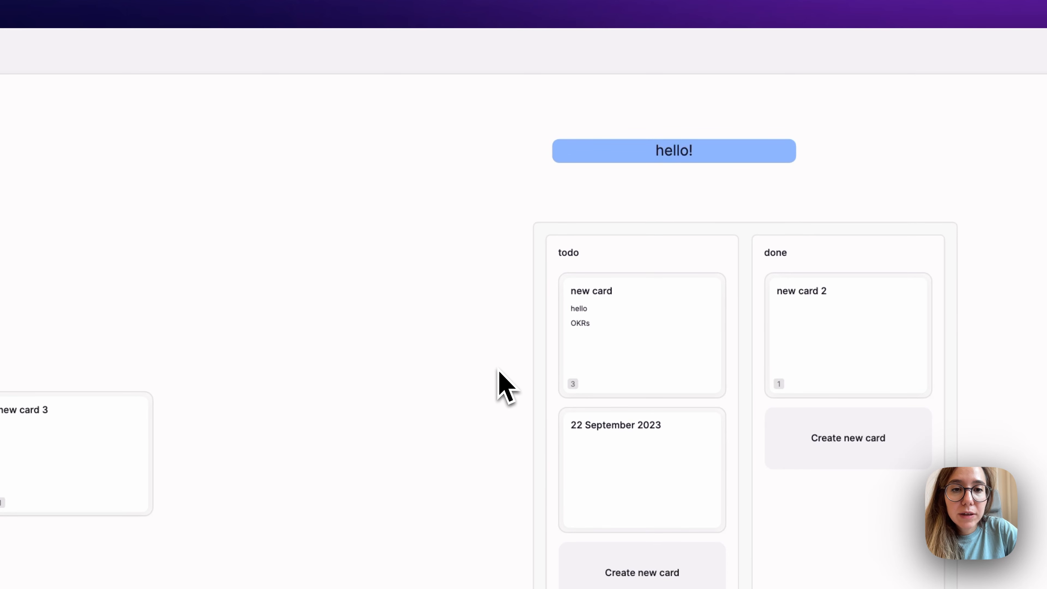
# Take "new card", the 22 September 2023 card and "new card 2" out of the columns and place them around "new card 3" on the desk
pyautogui.moveTo(617, 342); pyautogui.dragTo(277, 226)
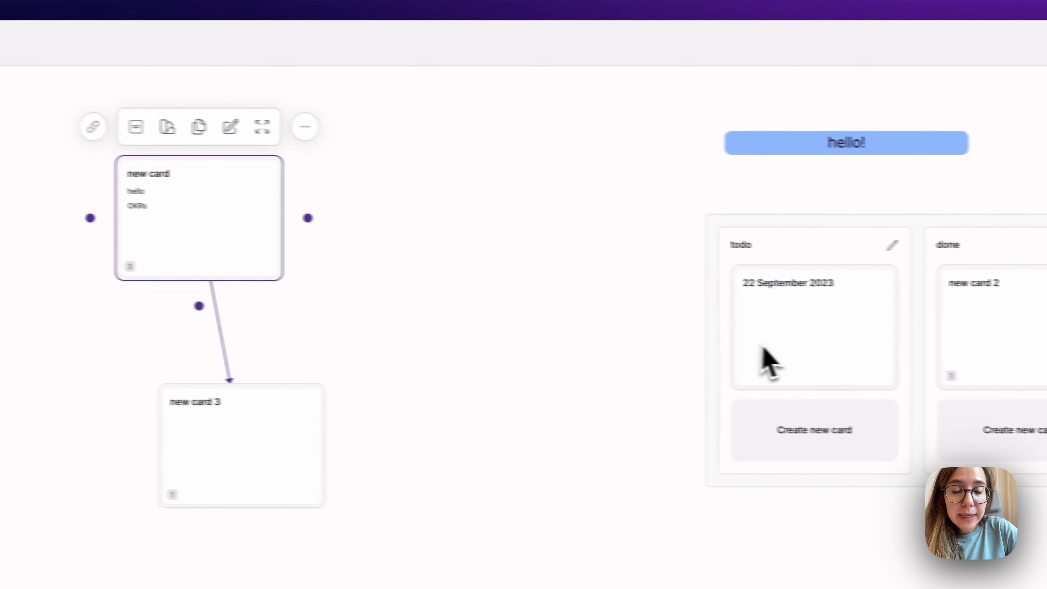
pyautogui.moveTo(775, 359); pyautogui.dragTo(362, 299)
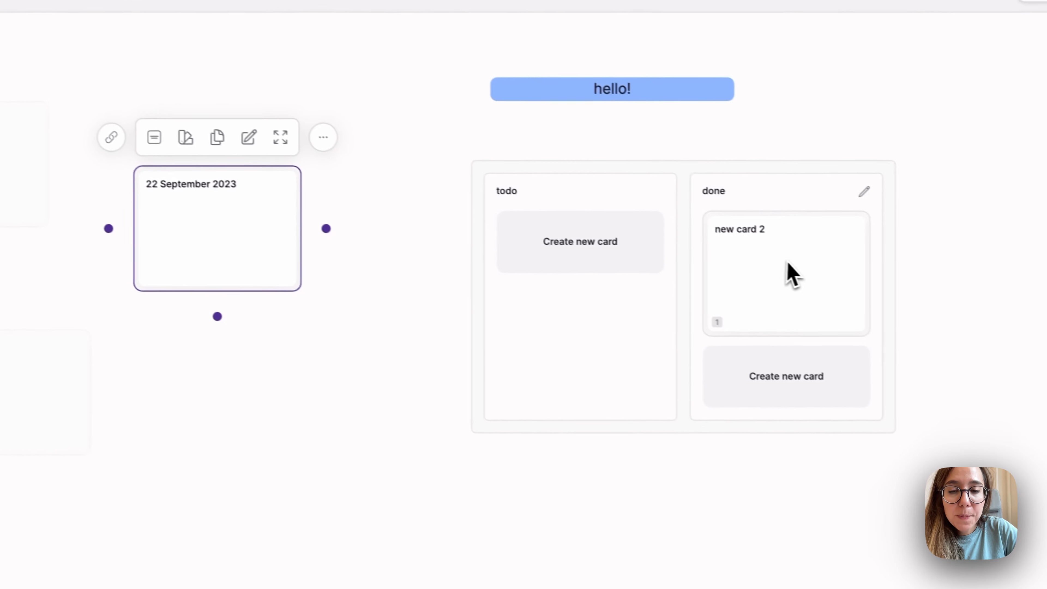
pyautogui.moveTo(971, 312); pyautogui.dragTo(538, 433)
pyautogui.moveTo(346, 388); pyautogui.dragTo(249, 448)
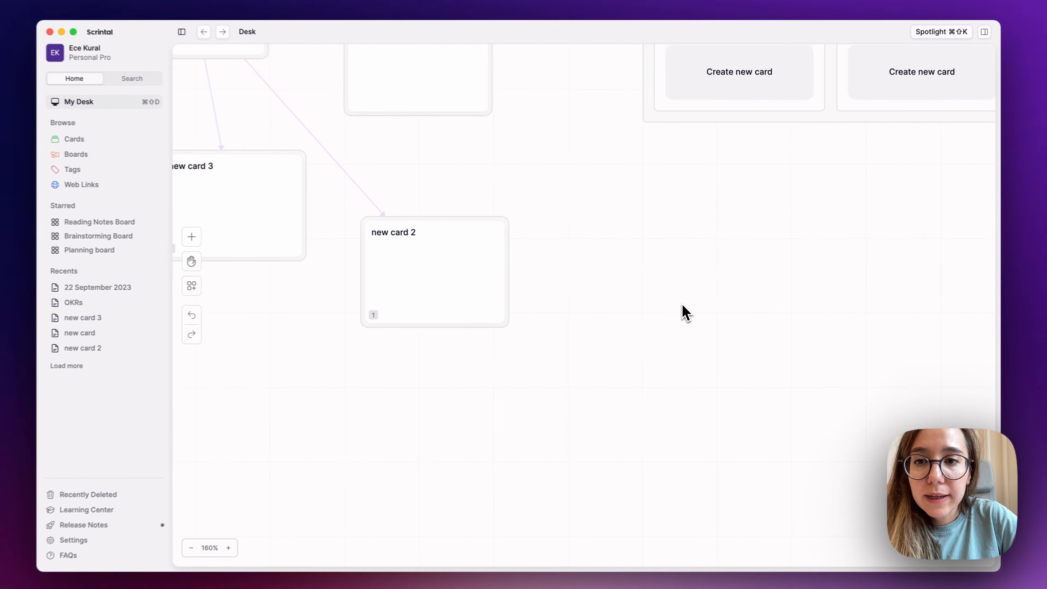
pyautogui.hscroll(-5, 682, 306)
pyautogui.scroll(3, 682, 305)
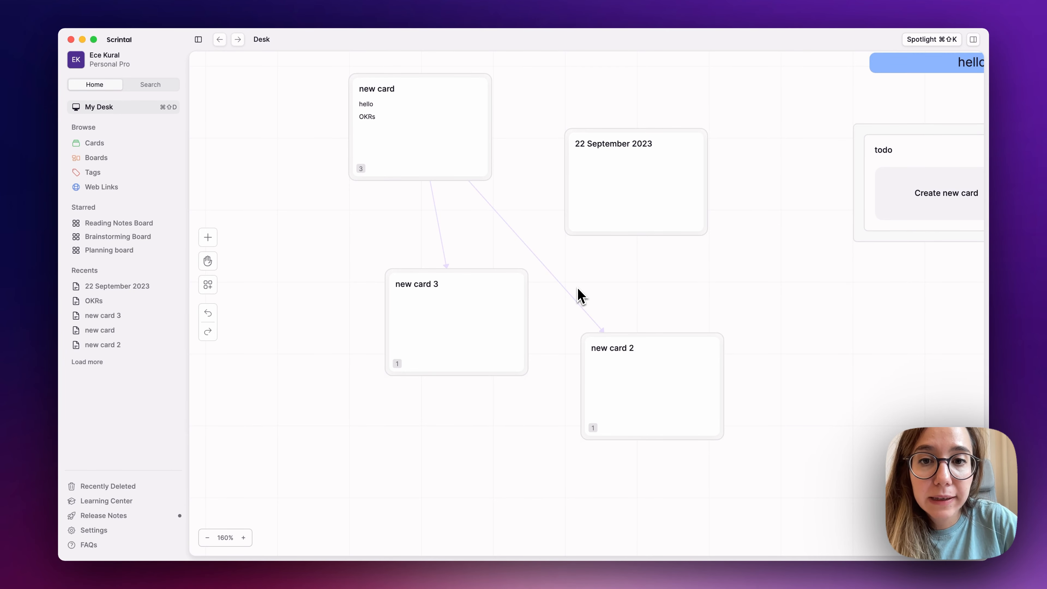
pyautogui.hscroll(1, 578, 288)
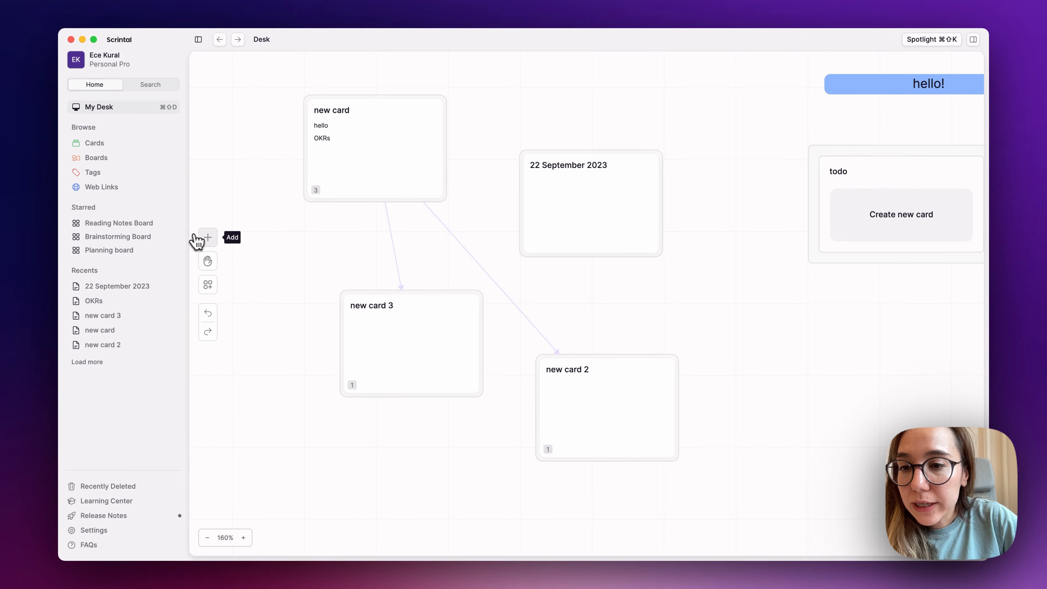
pyautogui.click(206, 236)
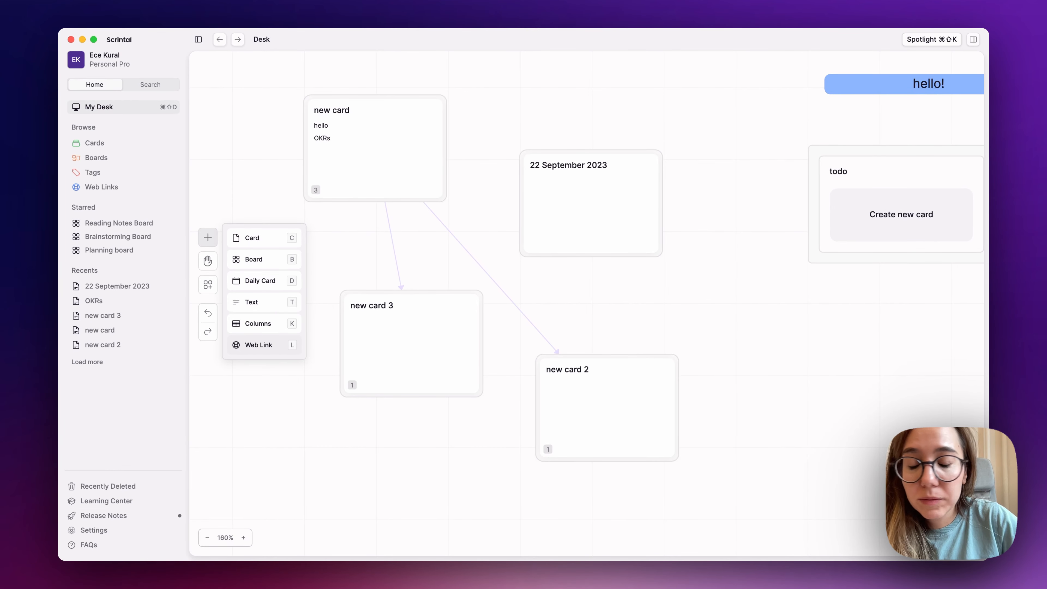
pyautogui.click(314, 420)
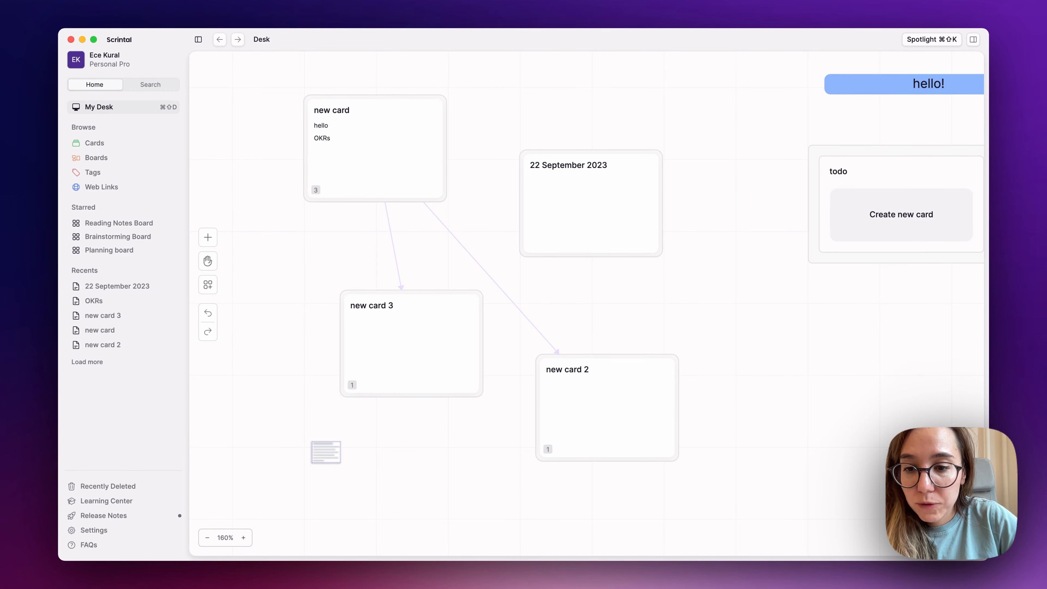
pyautogui.click(312, 441)
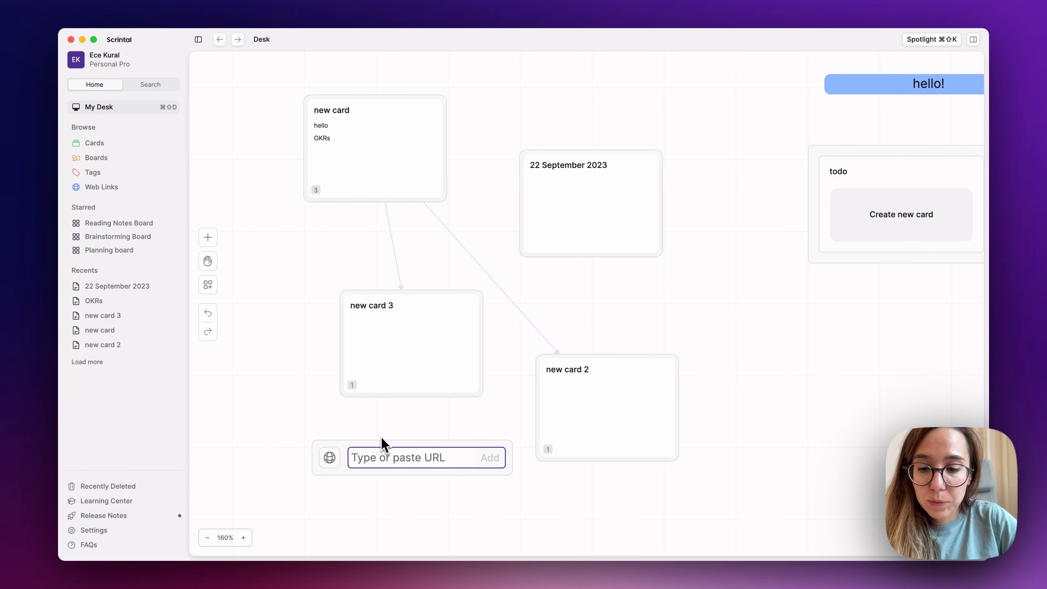
pyautogui.write('www.sc')
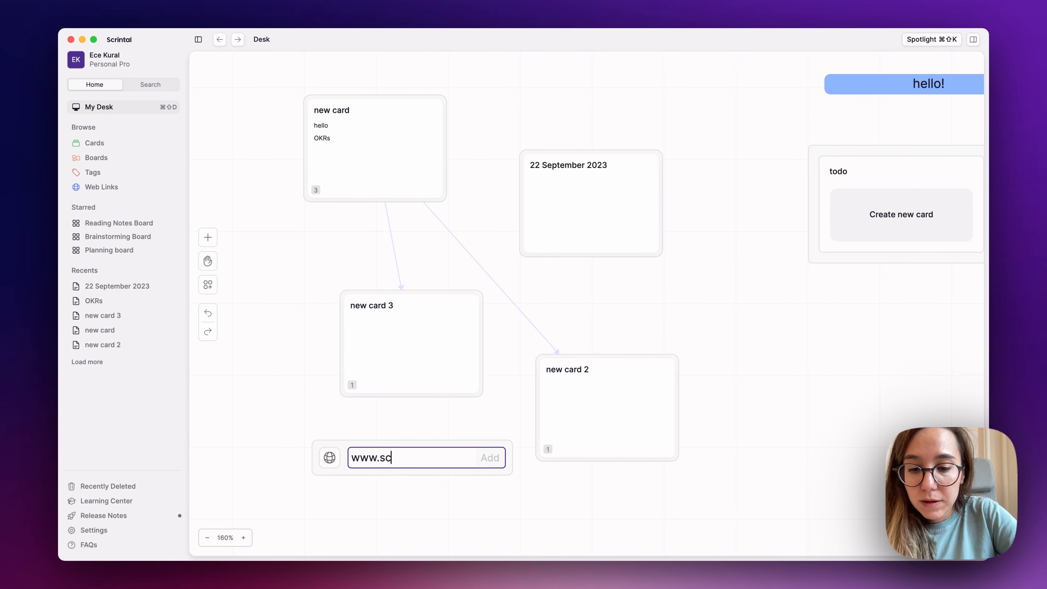
pyautogui.write('rintal.com')
pyautogui.press('Return')
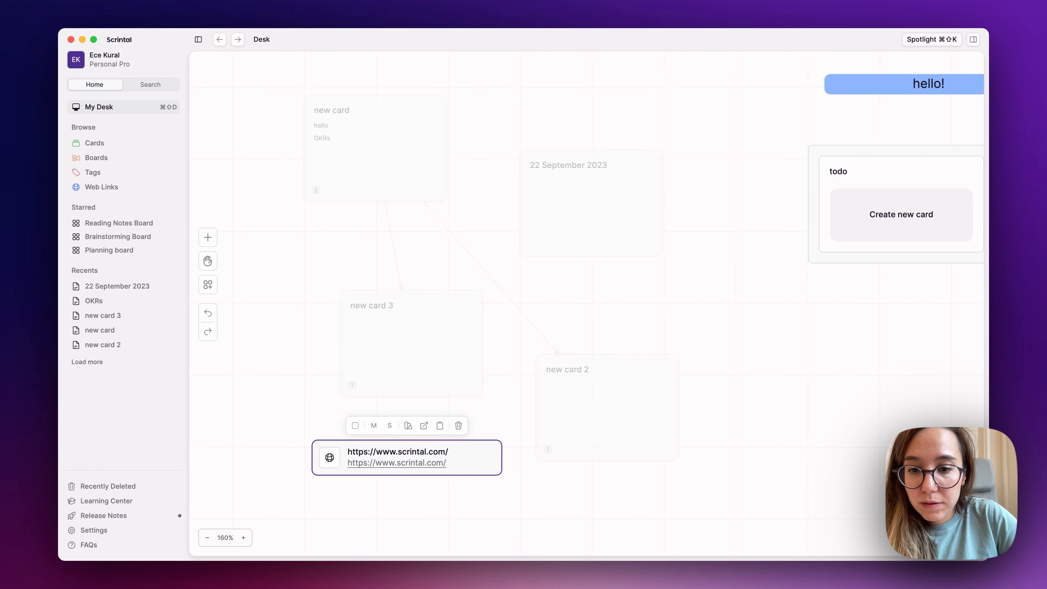
pyautogui.click(539, 503)
# Set the Scrintal web link to medium size and color it green
pyautogui.scroll(-5, 538, 503)
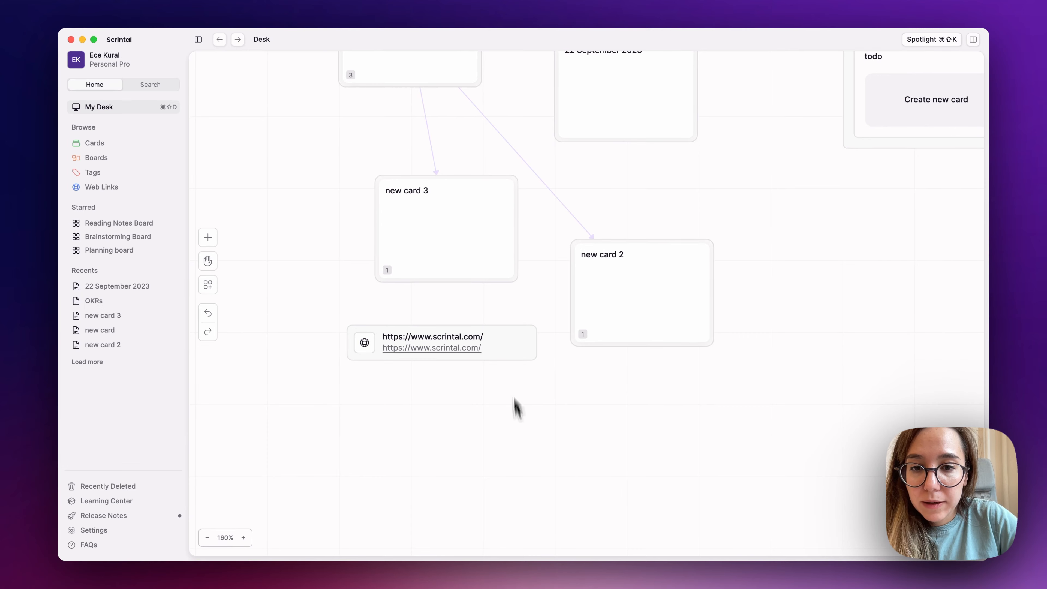
pyautogui.click(510, 344)
pyautogui.click(410, 311)
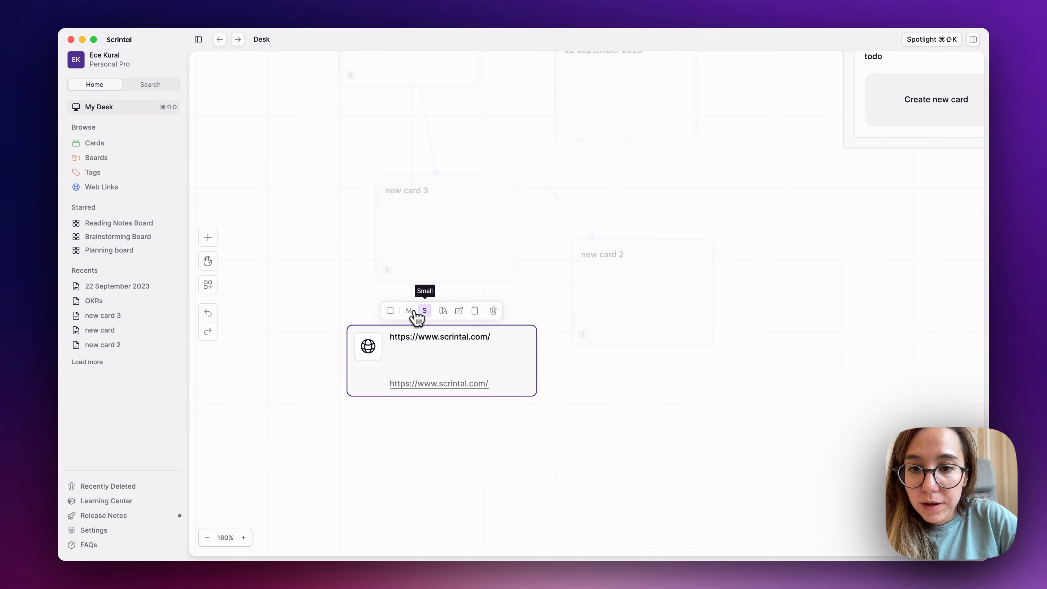
pyautogui.click(443, 311)
pyautogui.click(435, 290)
pyautogui.click(533, 398)
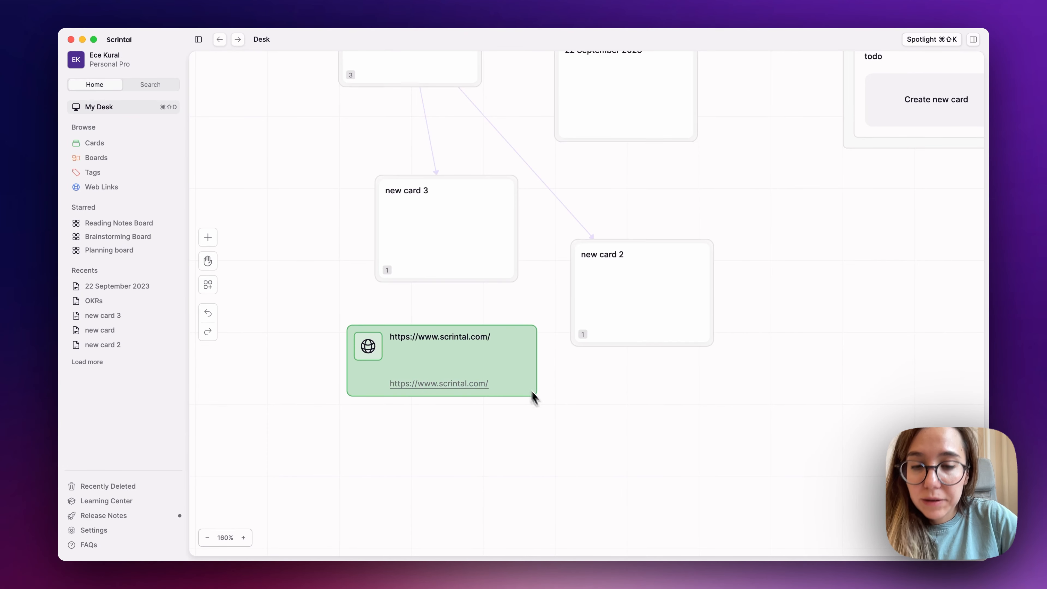
# Reposition the green web link so it sits a little further below "new card 3"
pyautogui.moveTo(529, 380); pyautogui.dragTo(525, 436)
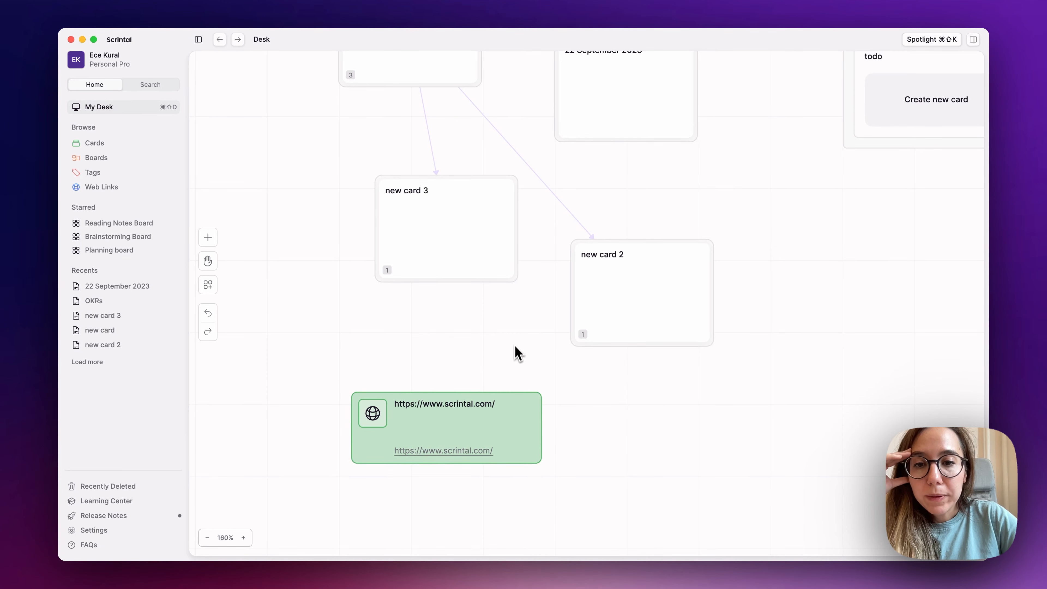
pyautogui.click(467, 262)
pyautogui.click(491, 350)
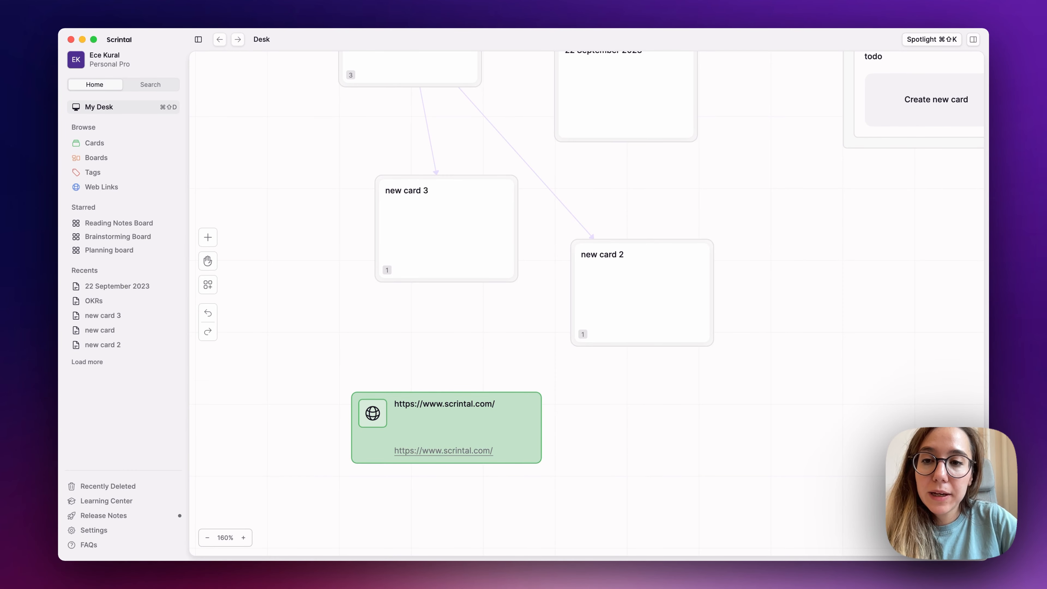
pyautogui.scroll(1, 587, 303)
pyautogui.hscroll(1, 587, 304)
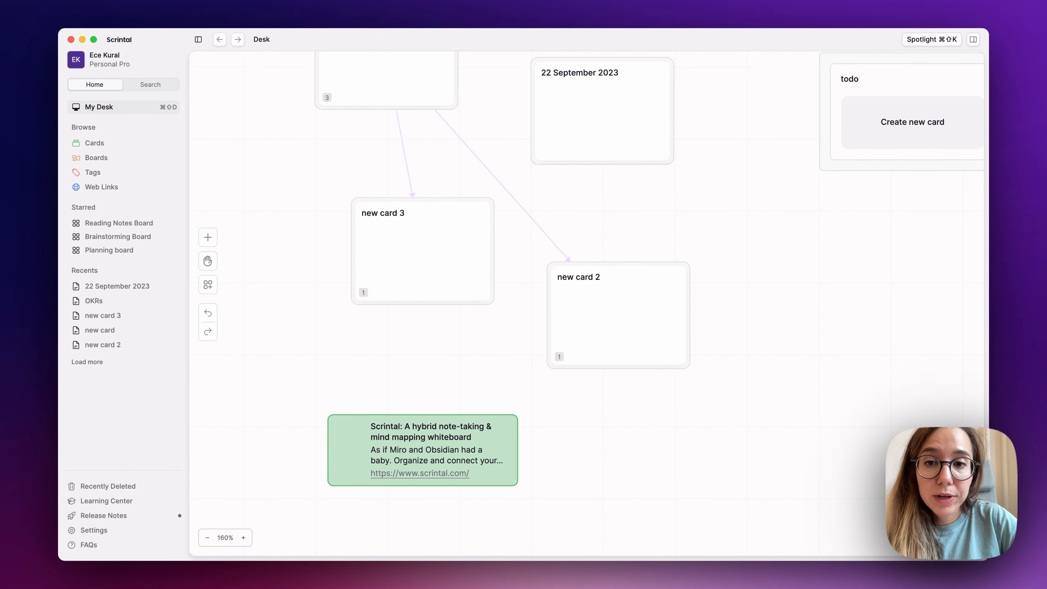
pyautogui.scroll(-5, 445, 421)
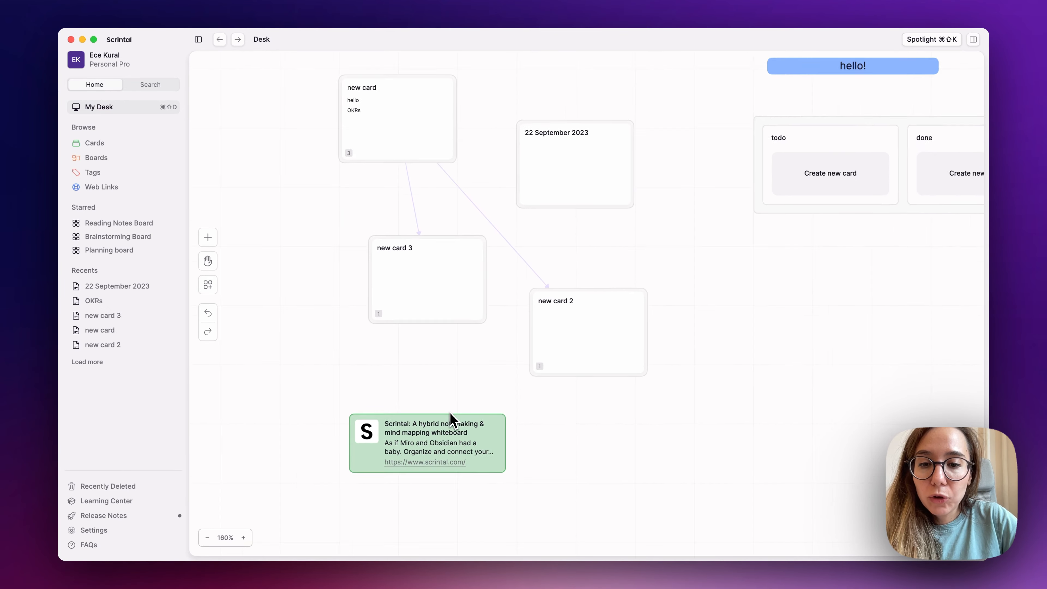
pyautogui.moveTo(547, 346); pyautogui.dragTo(548, 314)
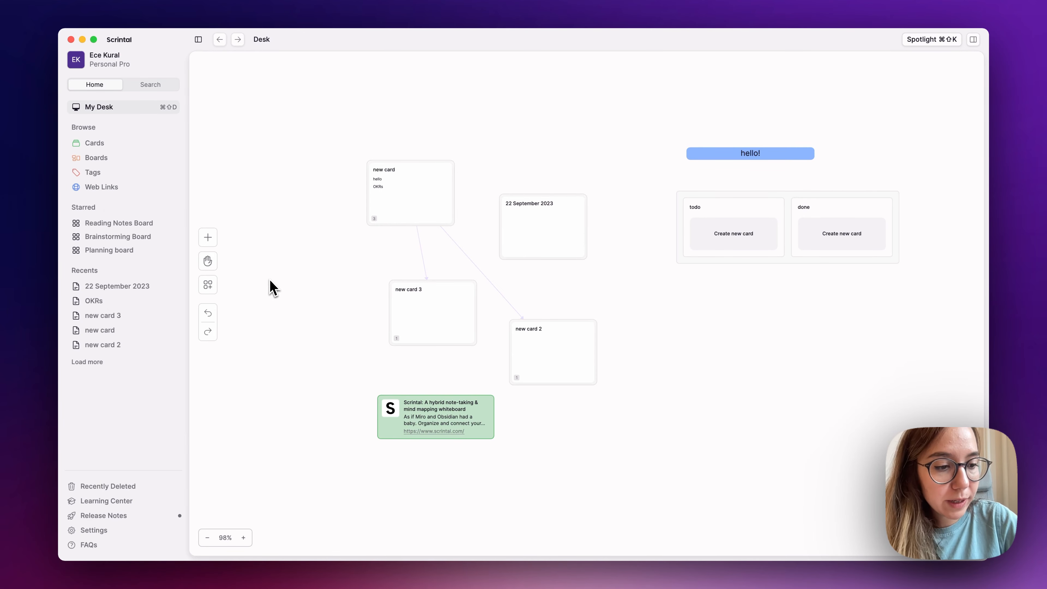
pyautogui.click(209, 239)
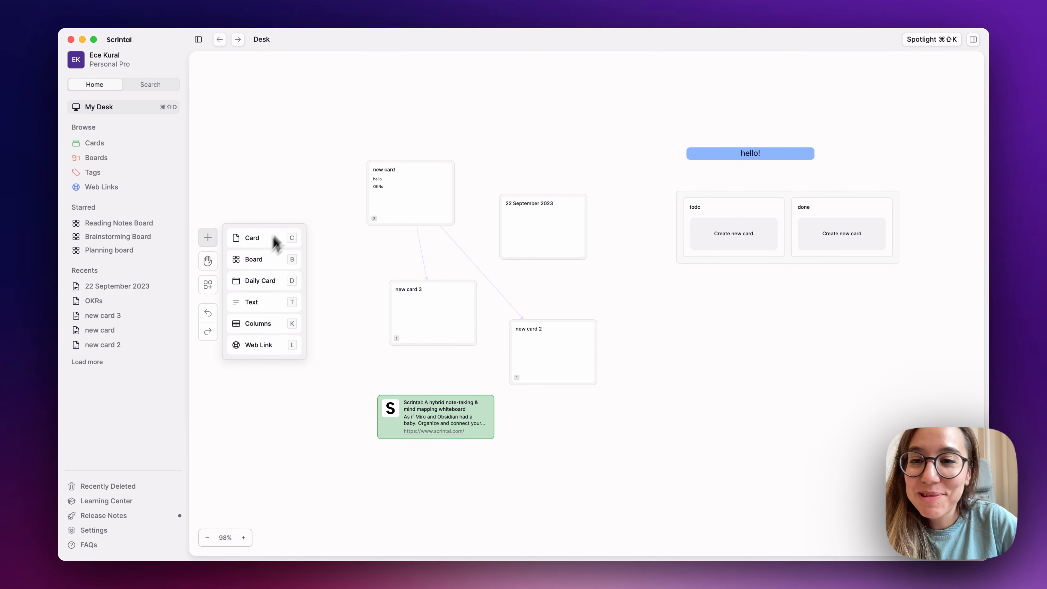
pyautogui.click(305, 201)
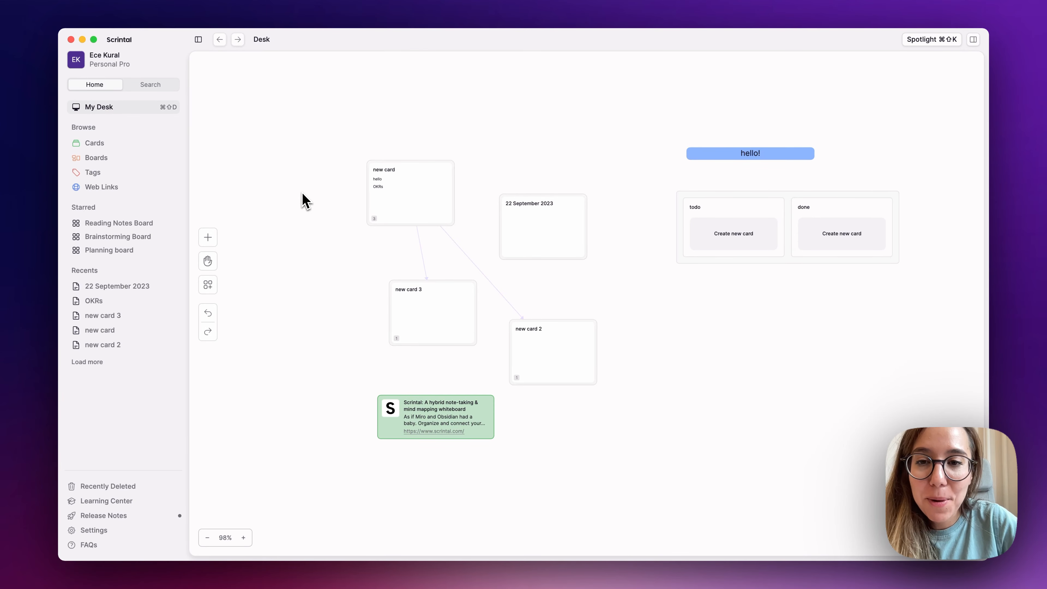
# Open "new card" in a floating window moved clear of the 22 September 2023 card, and start a new line below the OKRs link
pyautogui.scroll(5, 387, 197)
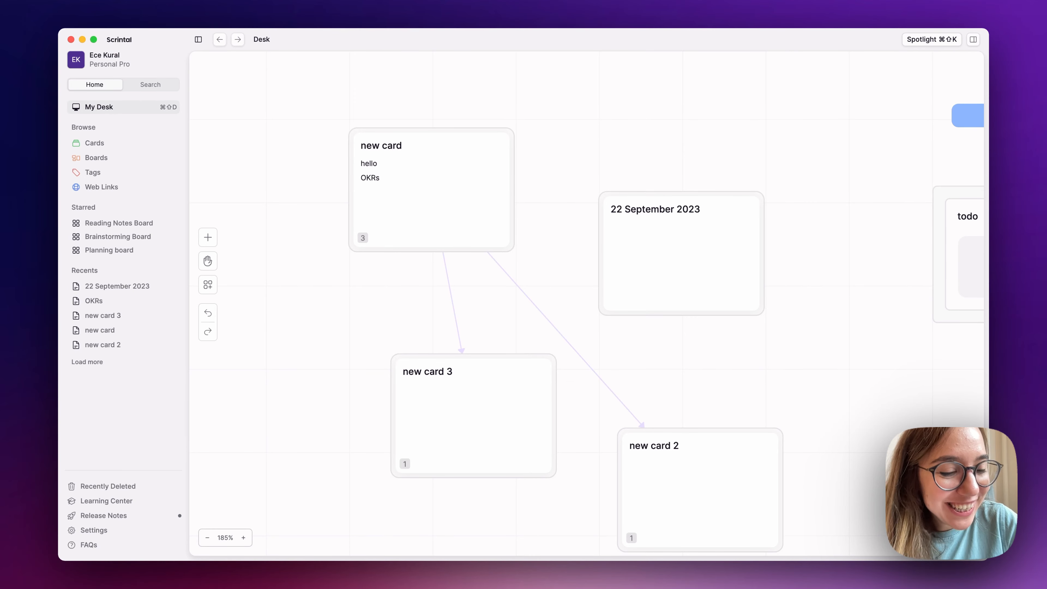
pyautogui.doubleClick(367, 185)
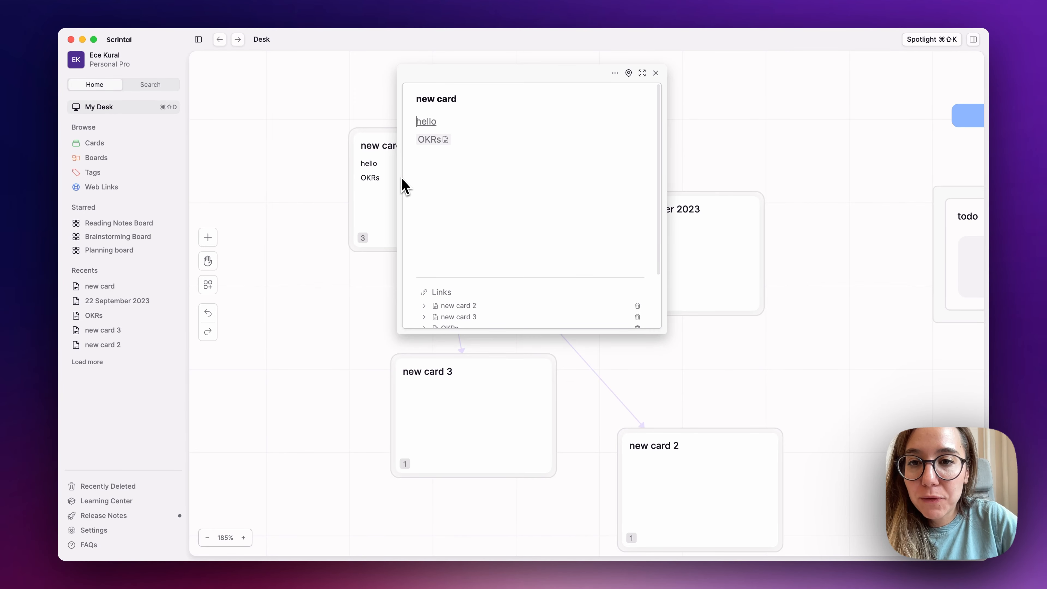
pyautogui.moveTo(448, 76); pyautogui.dragTo(317, 96)
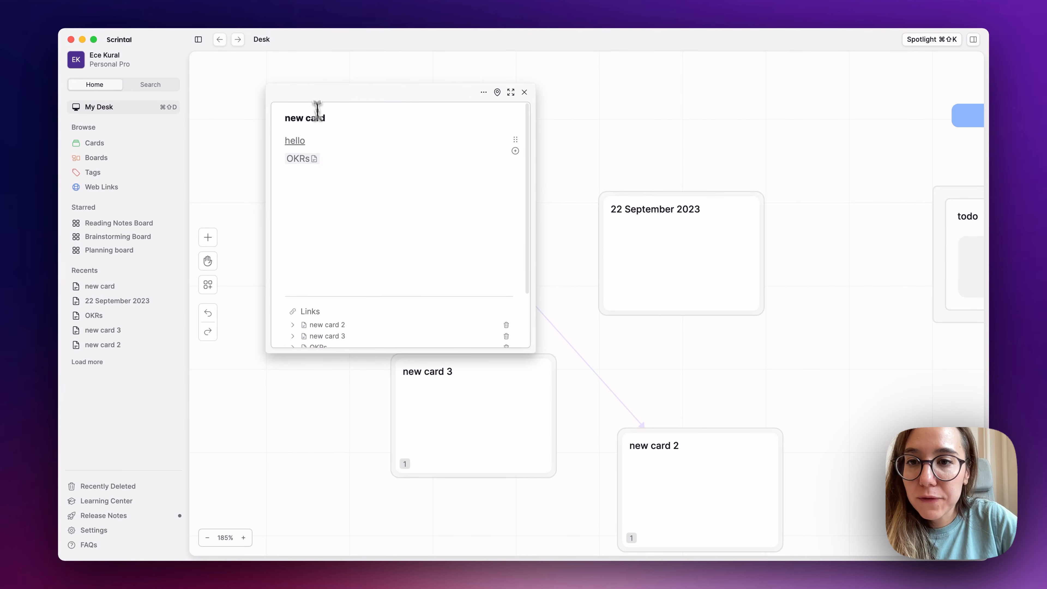
pyautogui.click(330, 155)
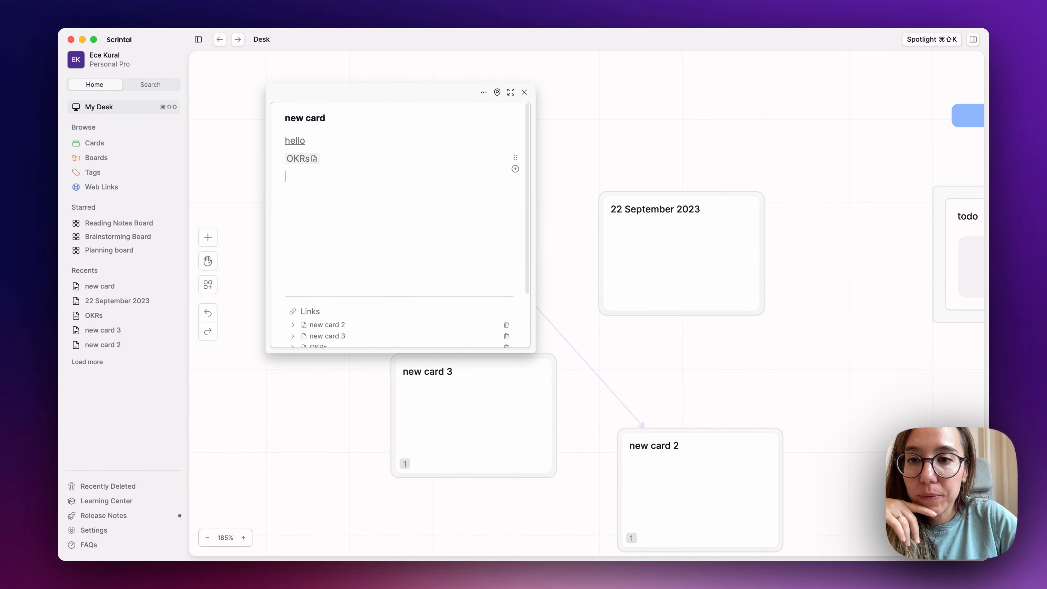
pyautogui.press('Return')
# Review the slash-command options for inserting content on the blank line of "new card", without inserting anything
pyautogui.write('/')
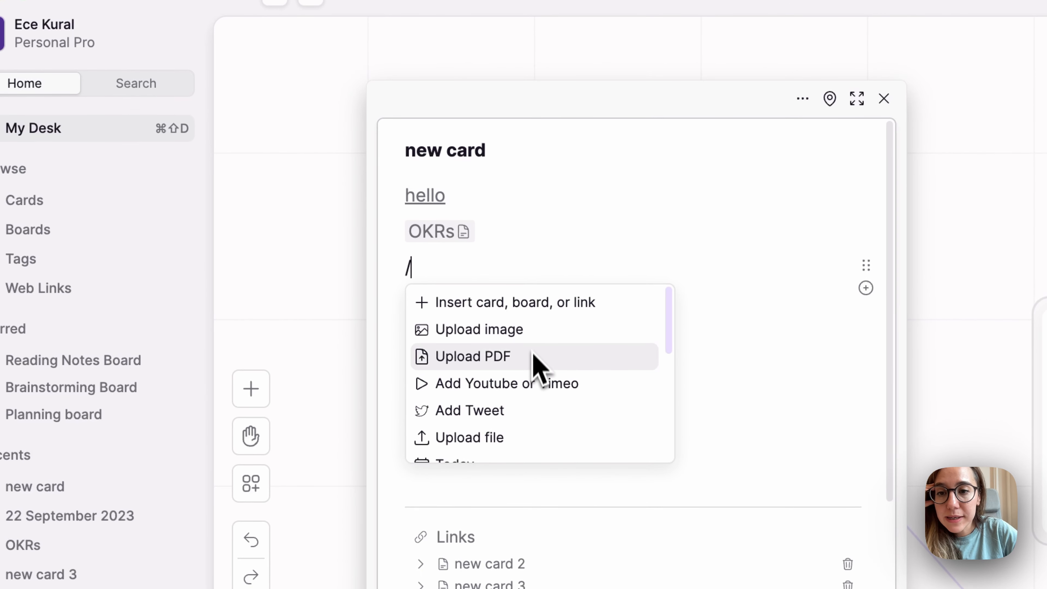
pyautogui.scroll(-5, 534, 371)
pyautogui.scroll(5, 532, 367)
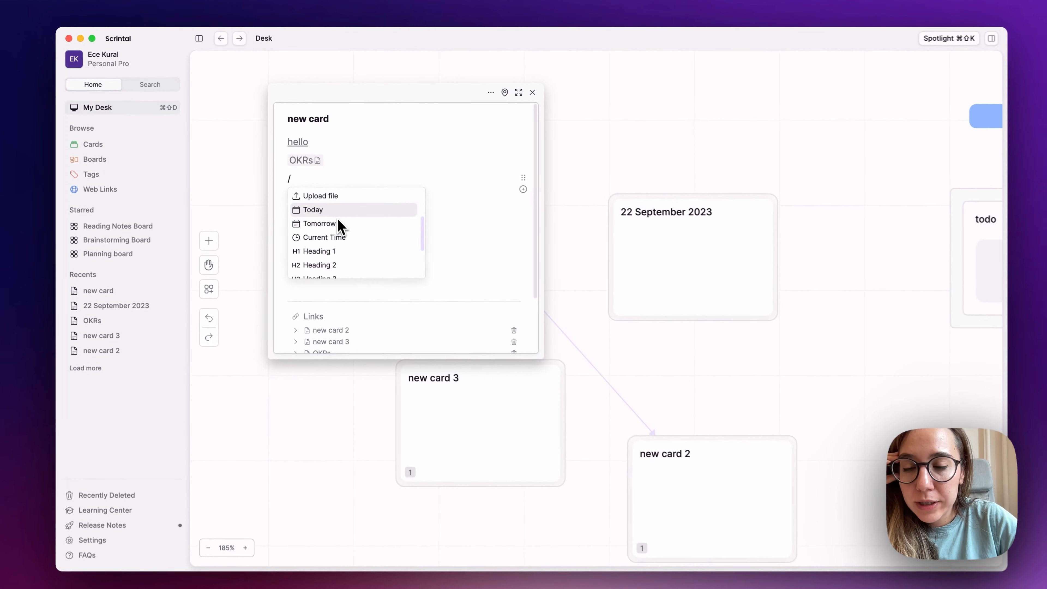
pyautogui.scroll(3, 359, 232)
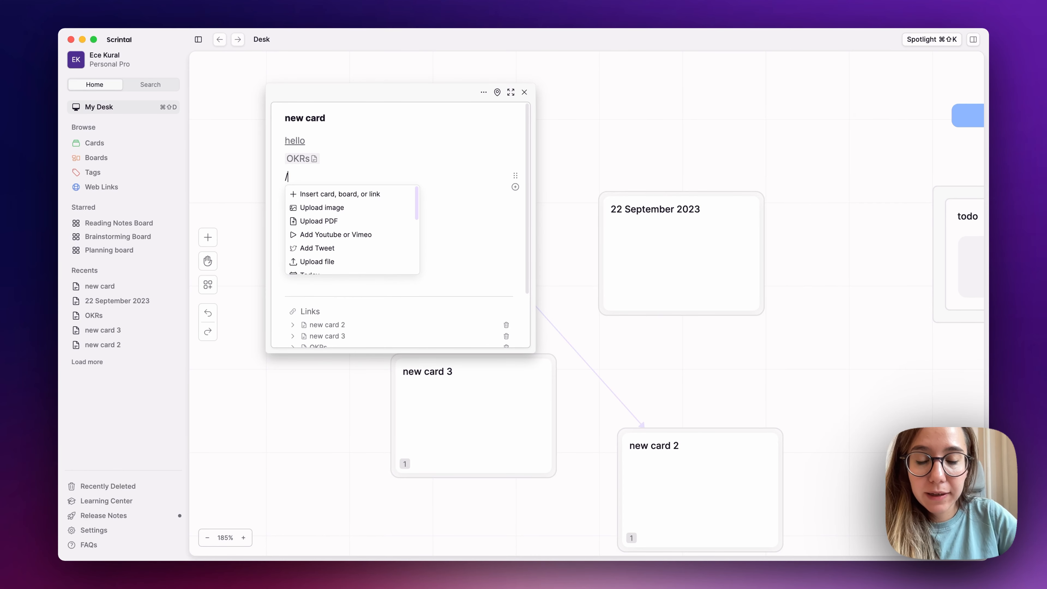
pyautogui.press('BackSpace')
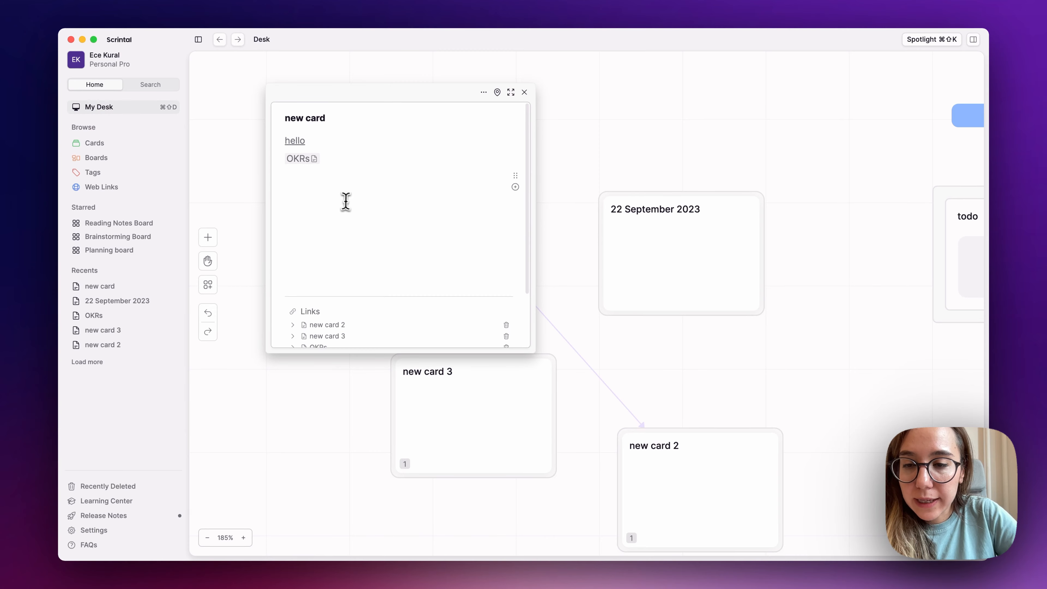
# Paste the copied image into "new card" below the OKRs link
pyautogui.press('super+v')
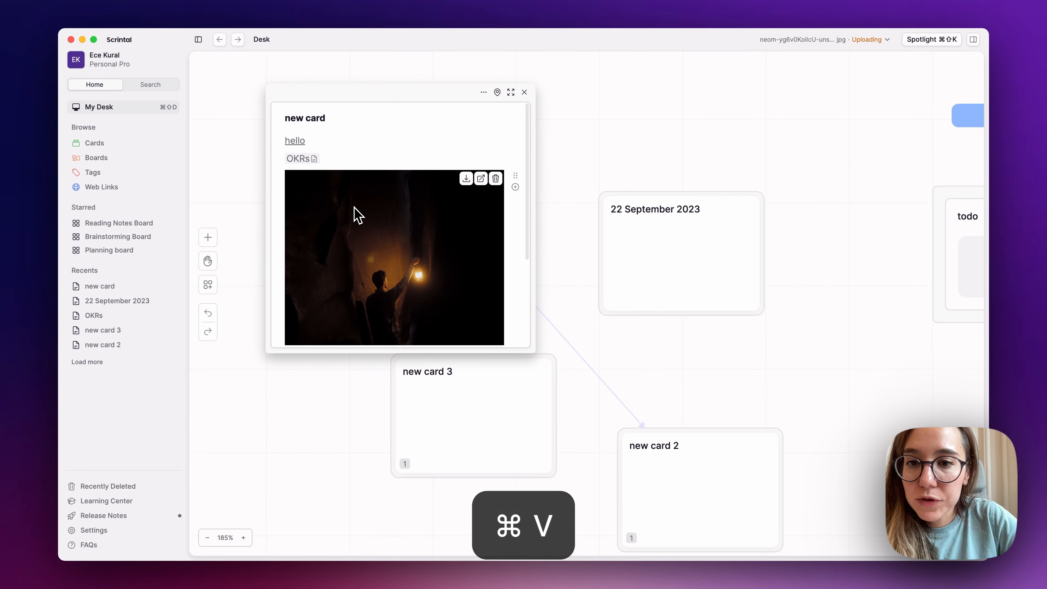
pyautogui.scroll(-2, 407, 214)
pyautogui.scroll(1, 407, 214)
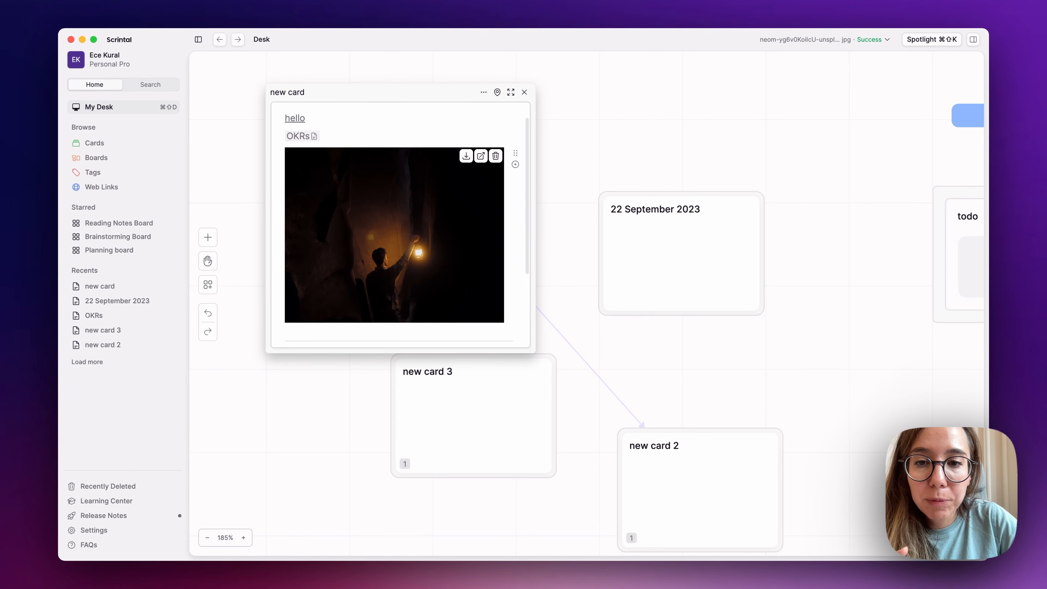
# Open the pasted image in its own floating window and close the "new card" window
pyautogui.scroll(1, 412, 231)
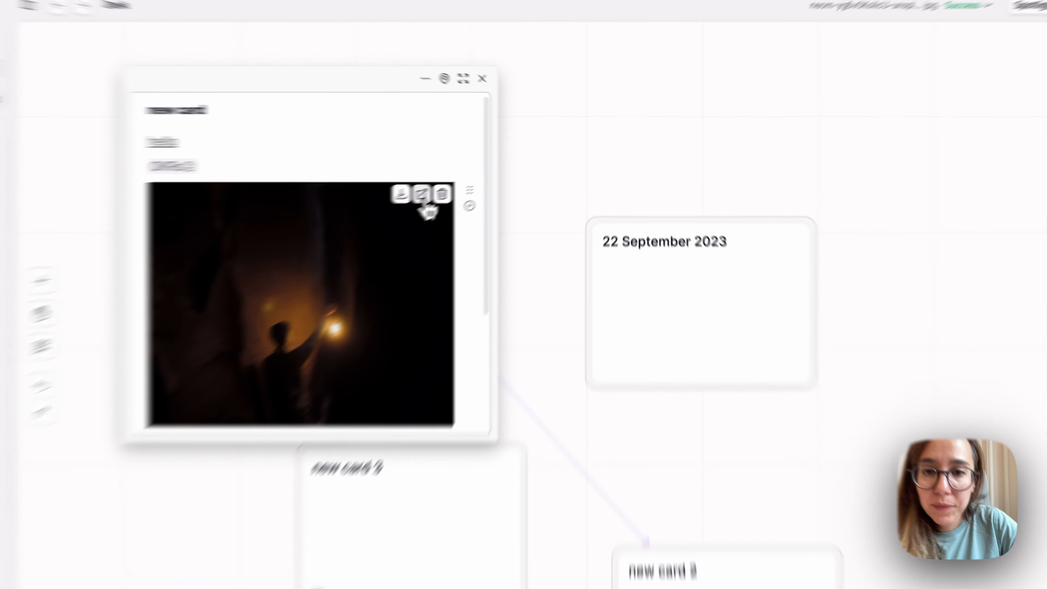
pyautogui.click(481, 175)
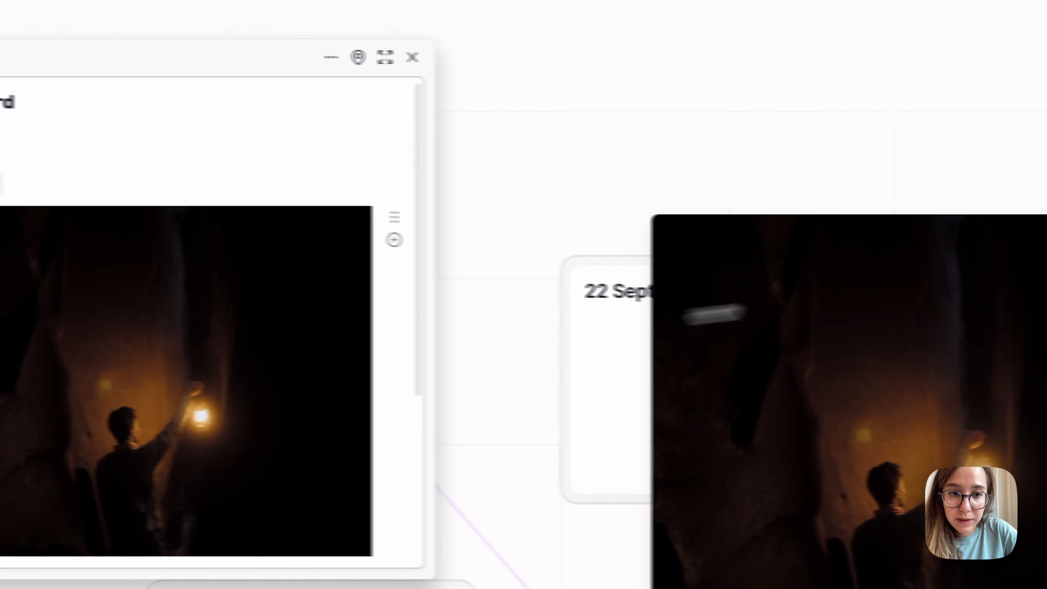
pyautogui.click(412, 57)
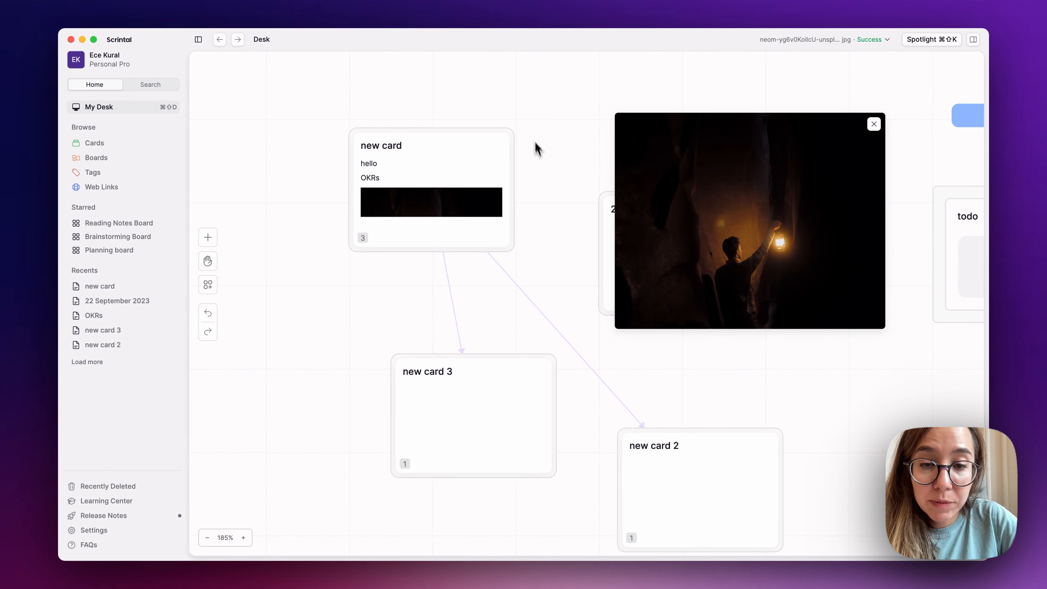
# Move the floating image window over the "new card" card and close it
pyautogui.hscroll(5, 544, 169)
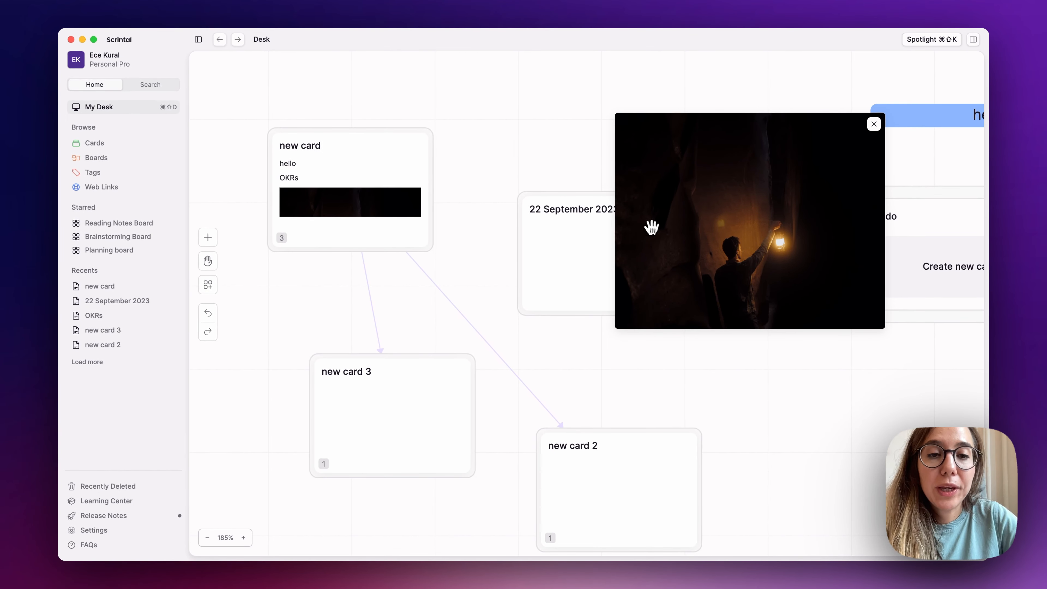
pyautogui.moveTo(729, 227); pyautogui.dragTo(452, 203)
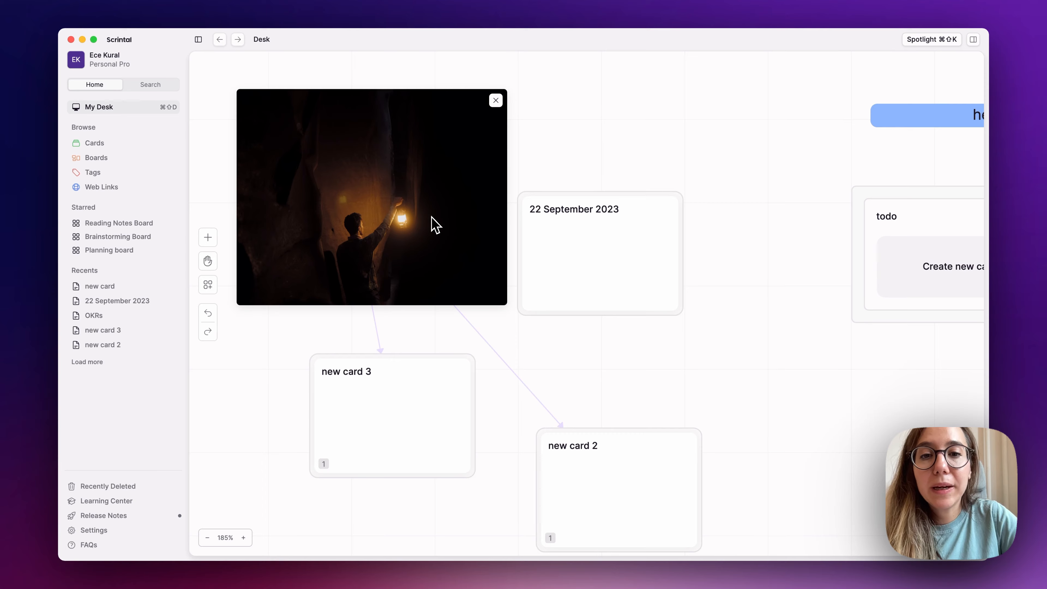
pyautogui.scroll(-10, 629, 243)
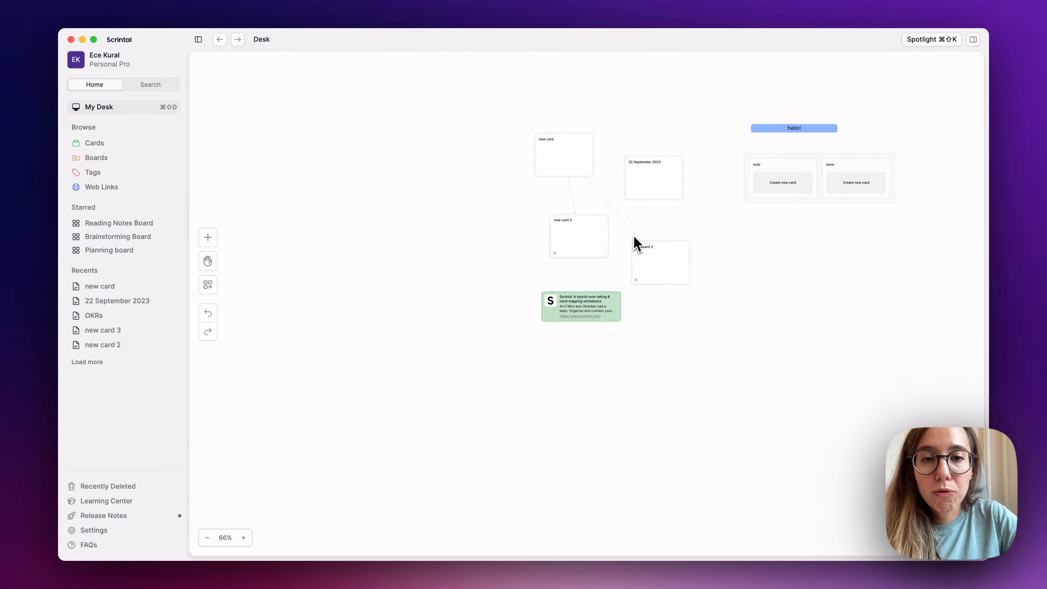
pyautogui.scroll(5, 637, 243)
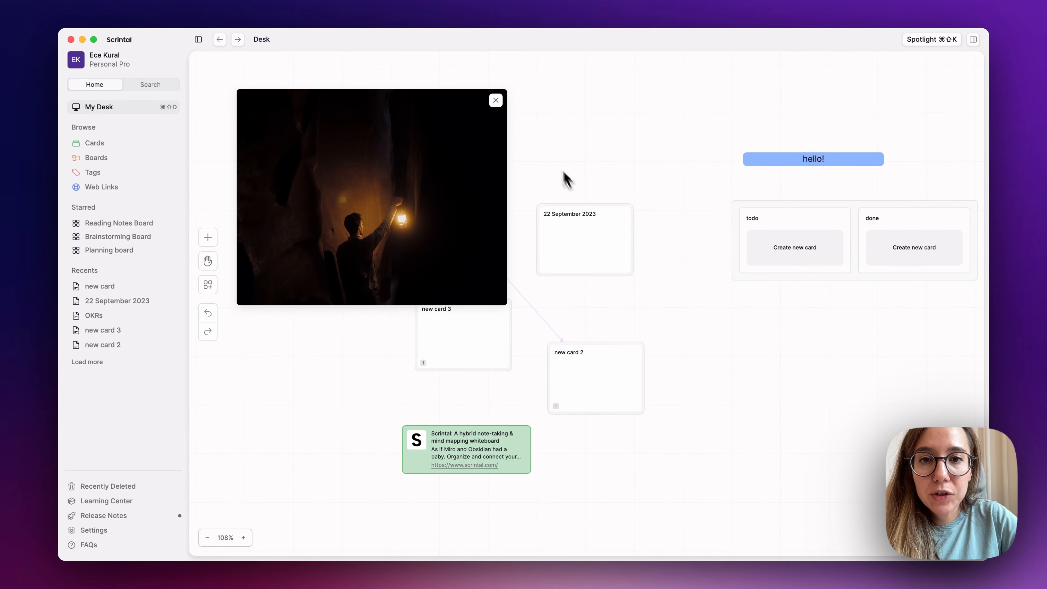
pyautogui.click(496, 101)
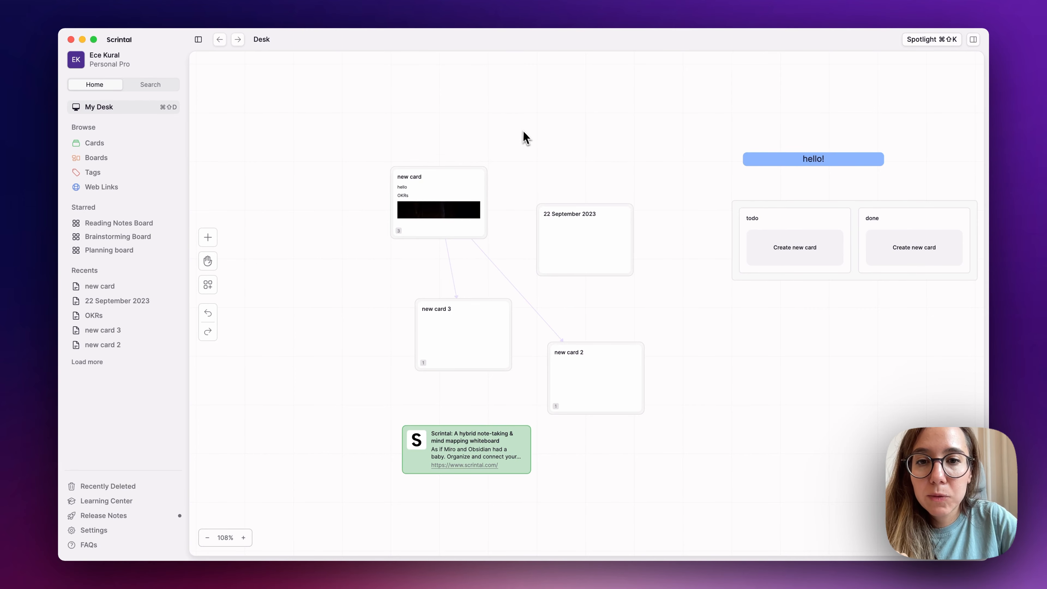
# Rearrange the cards with "new card 3" under "new card", 22 September 2023 beside it, and "new card 2" under 22 September 2023
pyautogui.scroll(5, 528, 143)
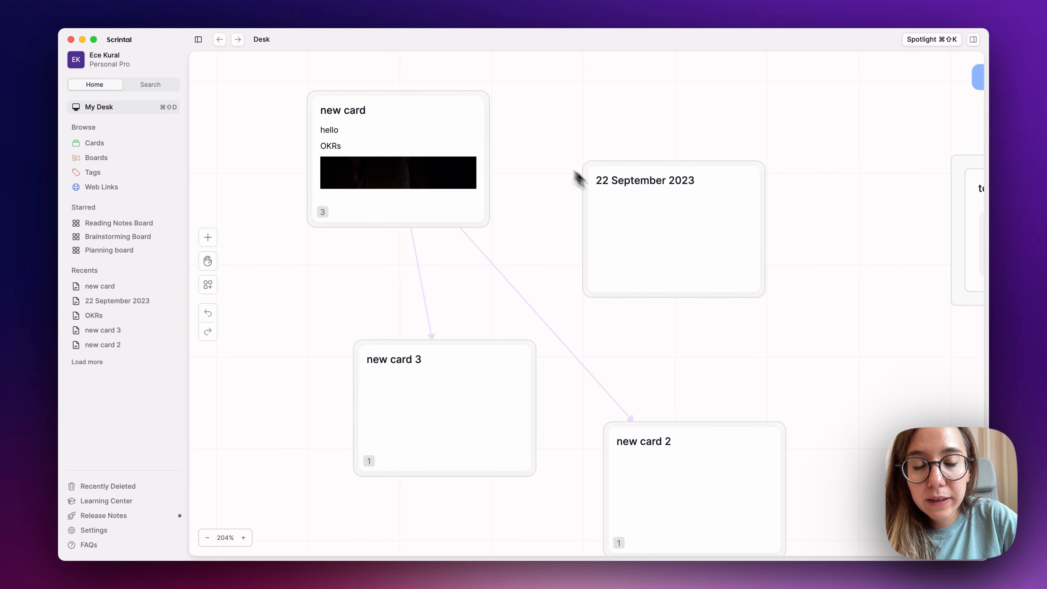
pyautogui.moveTo(458, 360); pyautogui.dragTo(415, 308)
pyautogui.moveTo(606, 256); pyautogui.dragTo(576, 173)
pyautogui.moveTo(660, 480); pyautogui.dragTo(614, 350)
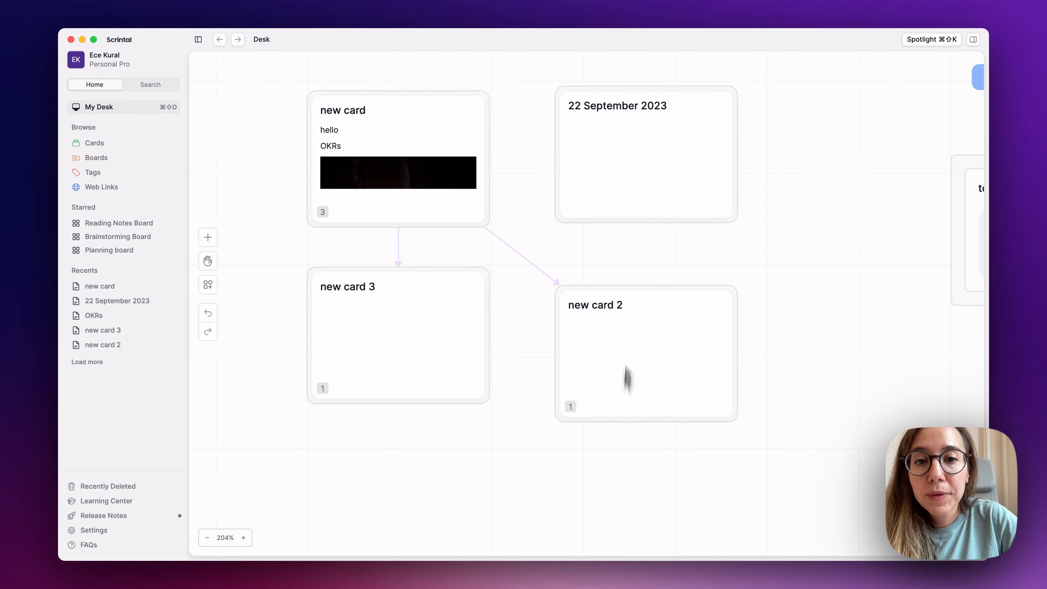
pyautogui.moveTo(626, 204); pyautogui.dragTo(609, 209)
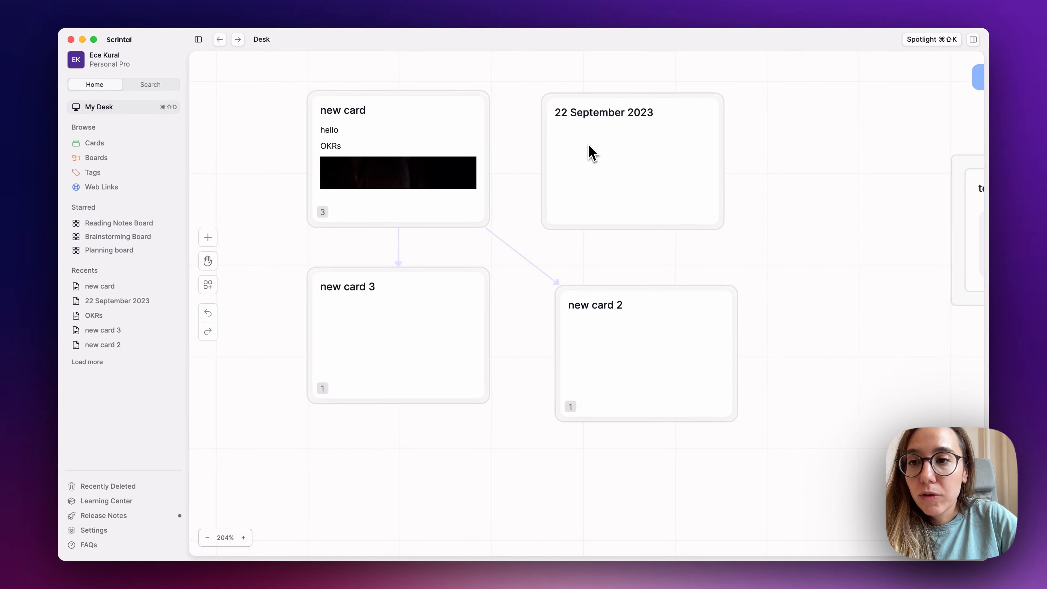
# Create the tag "#new tag" below the image inside "new card" and close the card's window
pyautogui.click(423, 143)
pyautogui.scroll(-5, 567, 140)
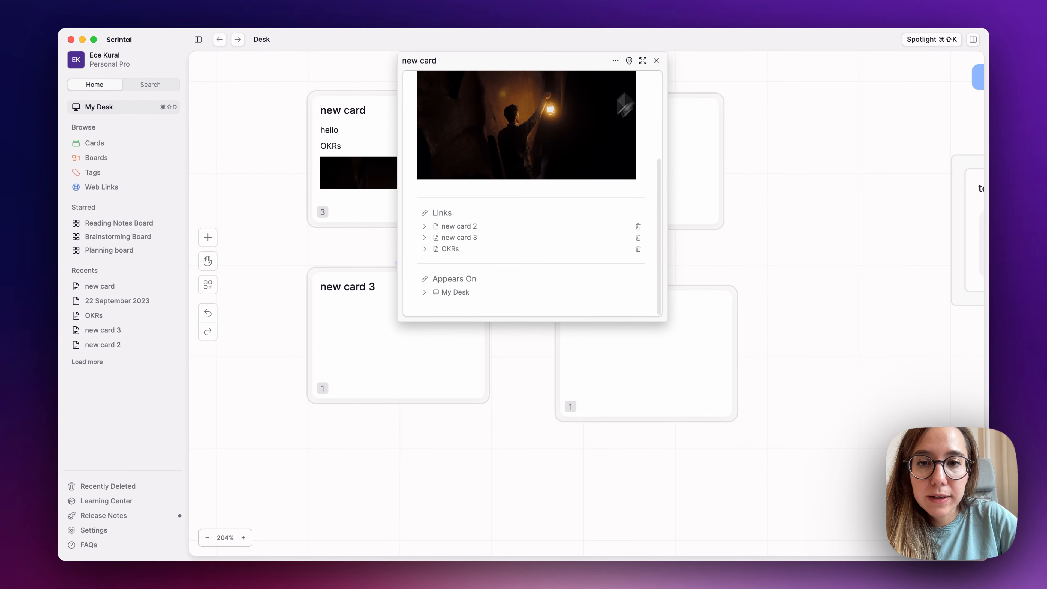
pyautogui.click(437, 192)
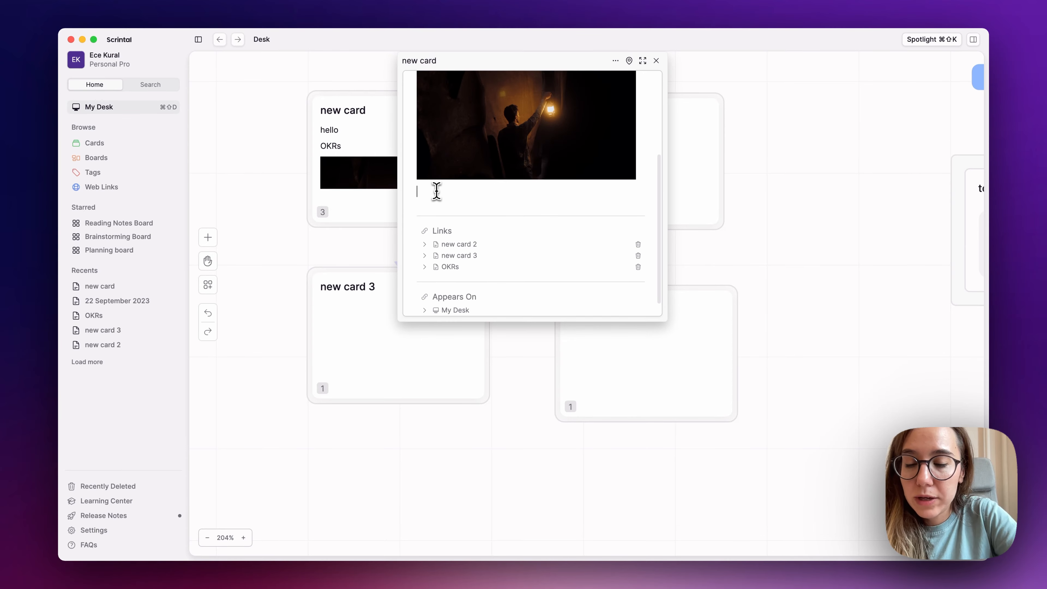
pyautogui.write('#')
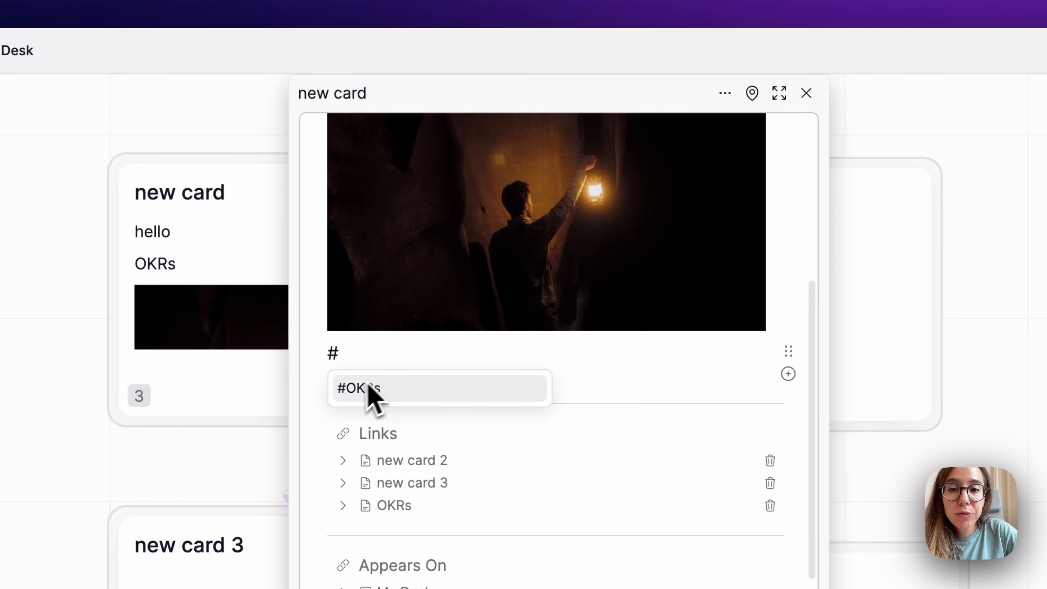
pyautogui.write('new')
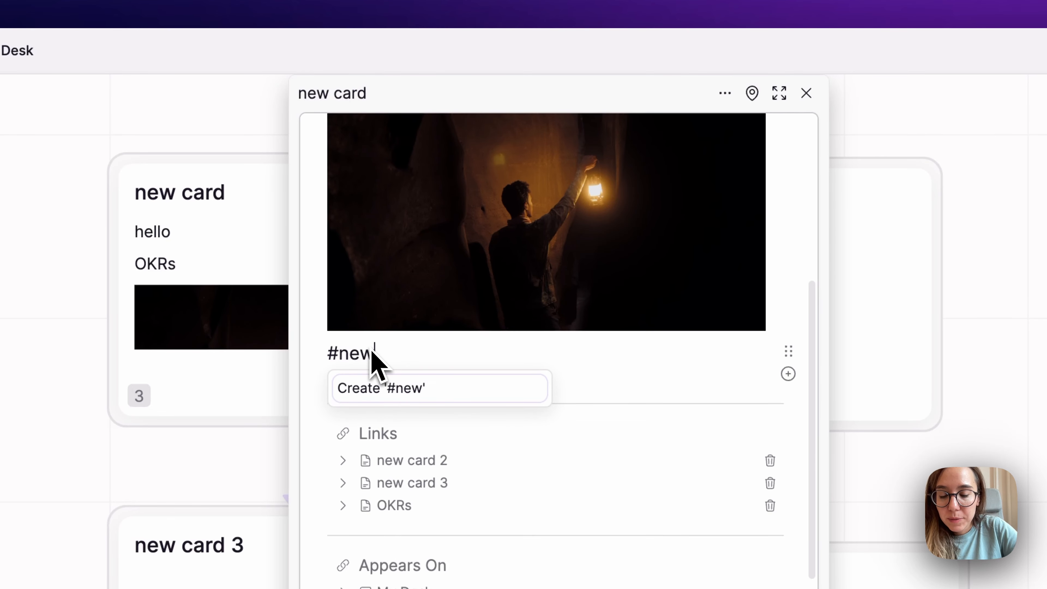
pyautogui.write(' tag')
pyautogui.click(400, 388)
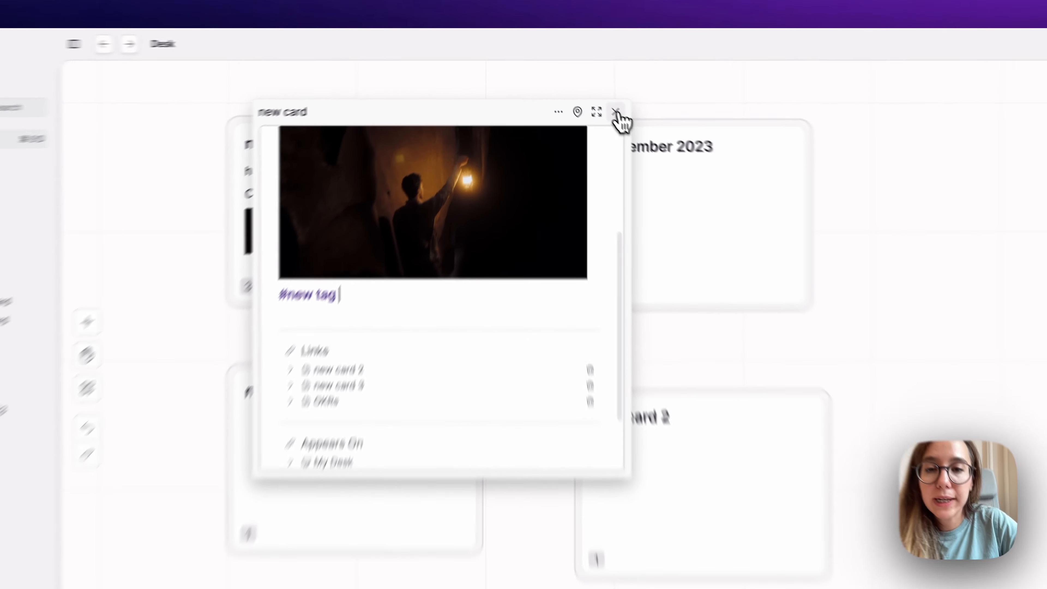
pyautogui.click(806, 93)
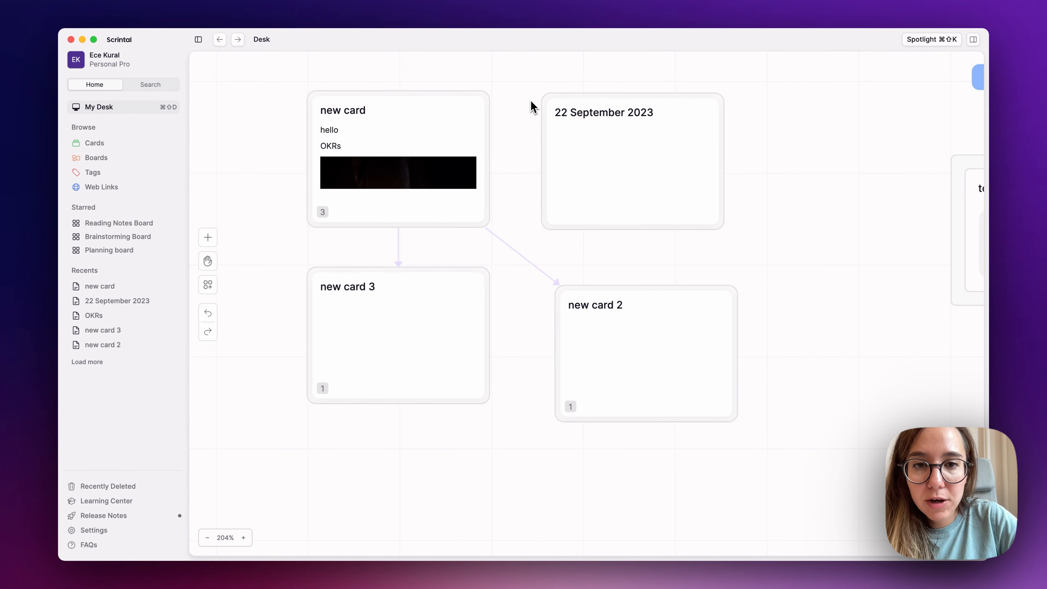
# Apply the existing "#new tag" to the 22 September 2023 and "new card 2" cards together
pyautogui.moveTo(532, 105); pyautogui.dragTo(748, 447)
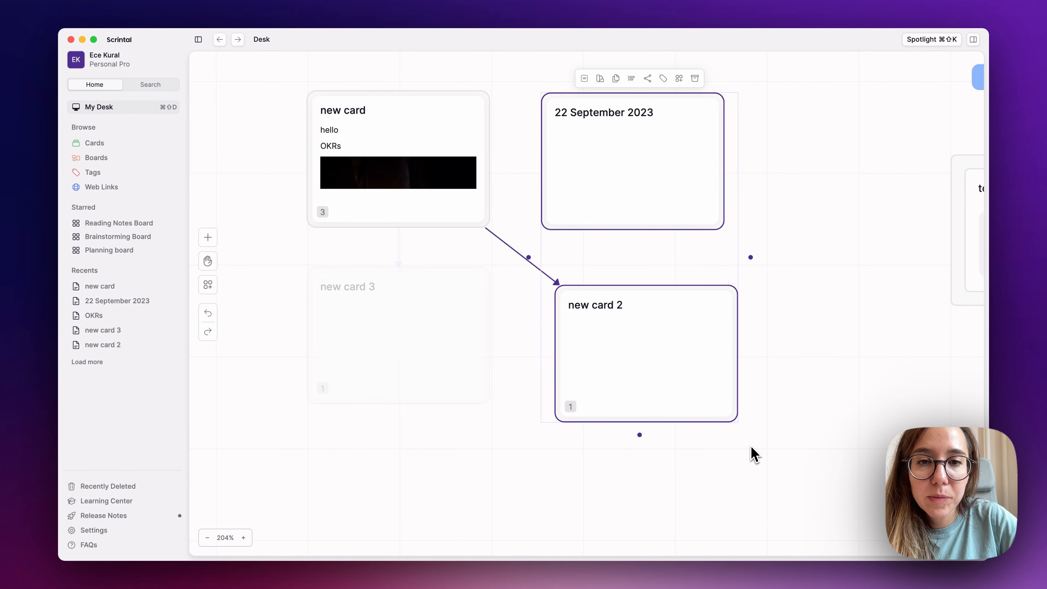
pyautogui.click(663, 79)
pyautogui.write('new')
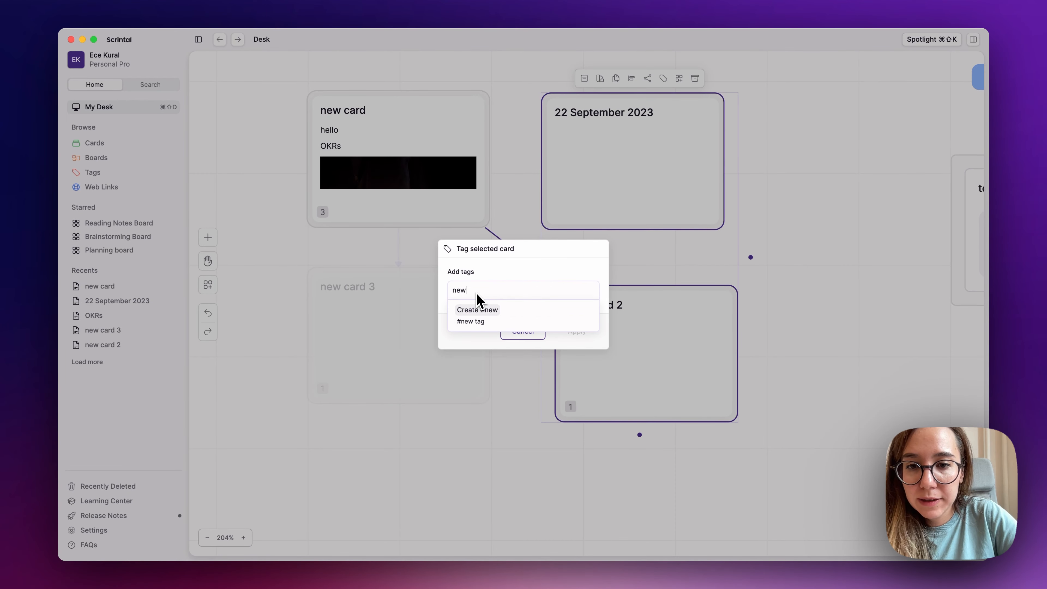
pyautogui.click(479, 321)
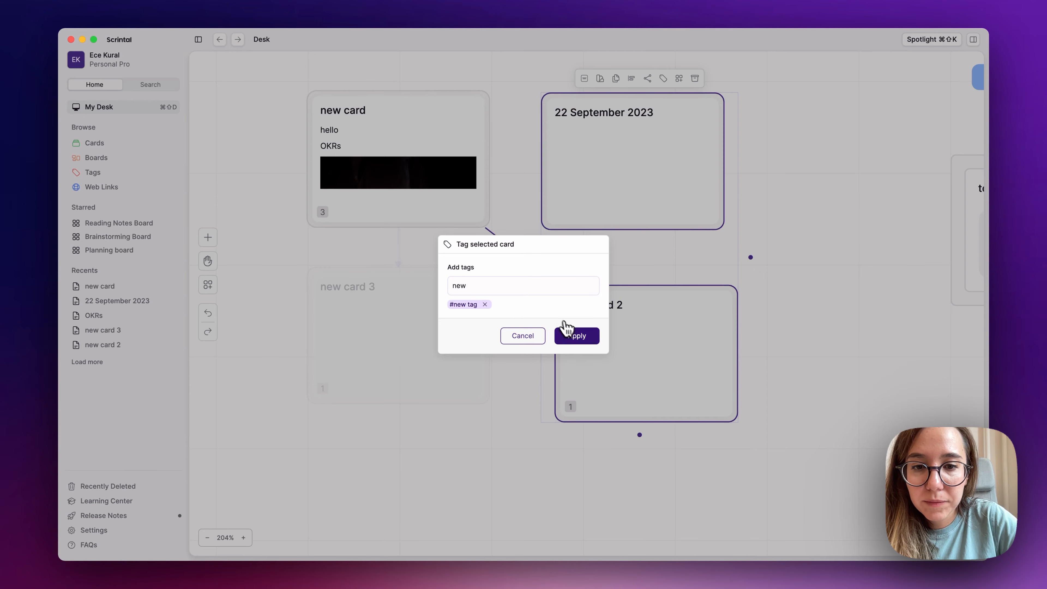
pyautogui.click(573, 337)
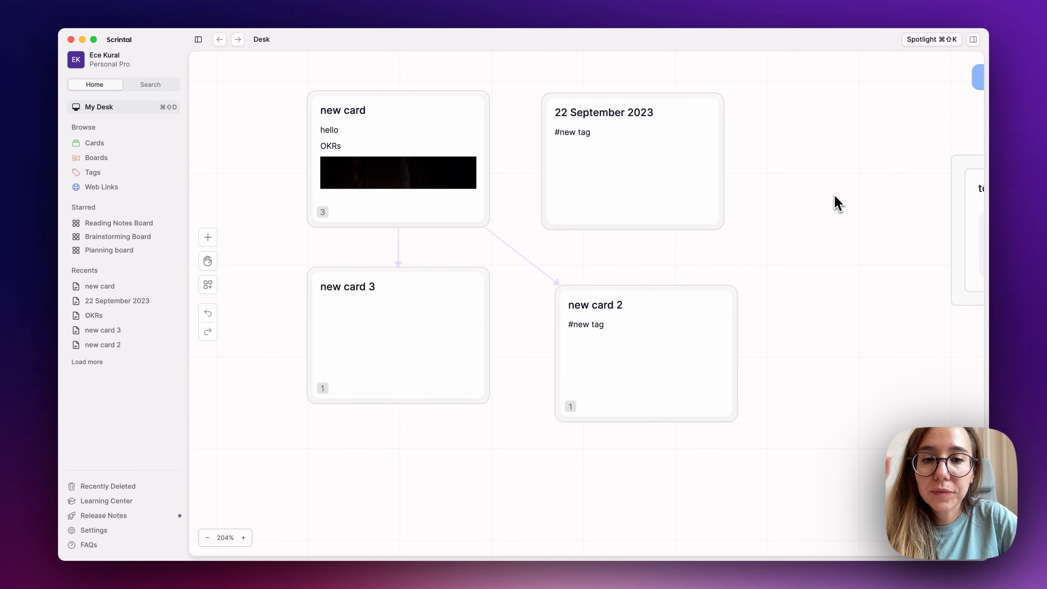
# List all cards tagged "#new tag" from inside the 22 September 2023 card, locate each on the desk, and close the card's window
pyautogui.doubleClick(614, 192)
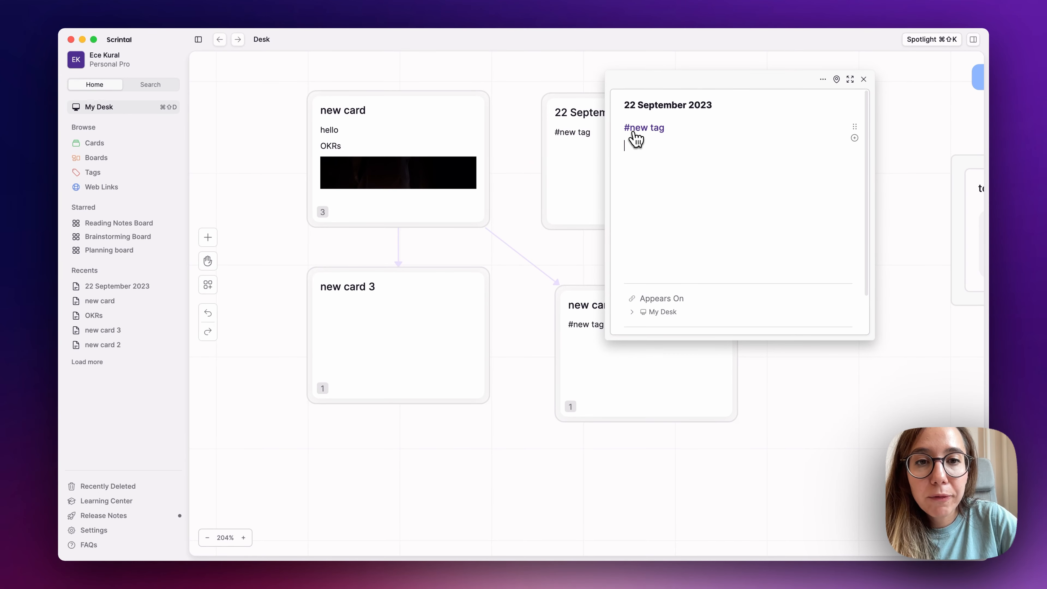
pyautogui.click(634, 133)
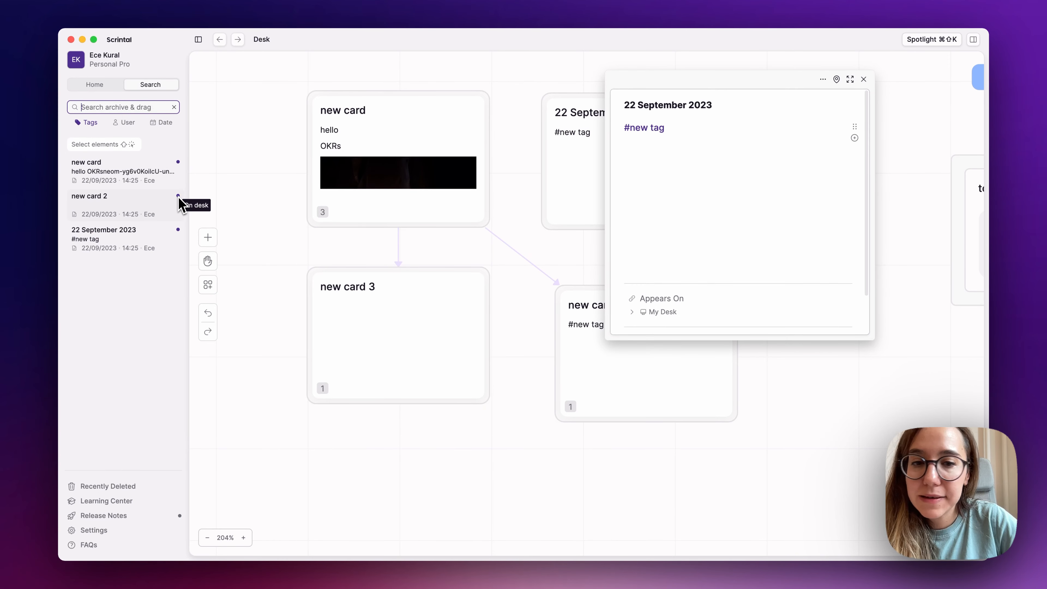
pyautogui.click(178, 231)
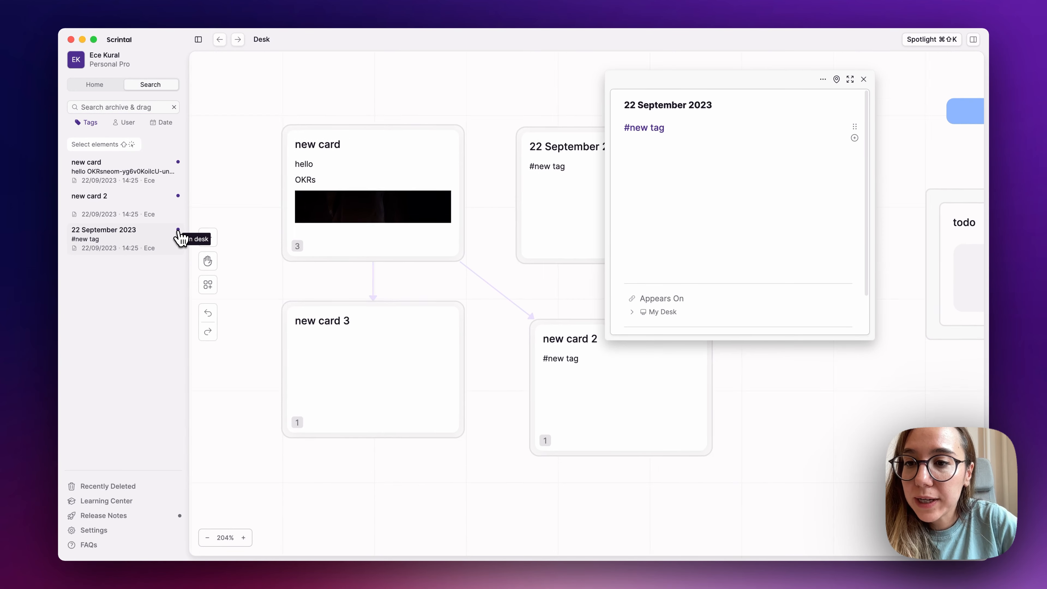
pyautogui.click(178, 196)
pyautogui.click(179, 162)
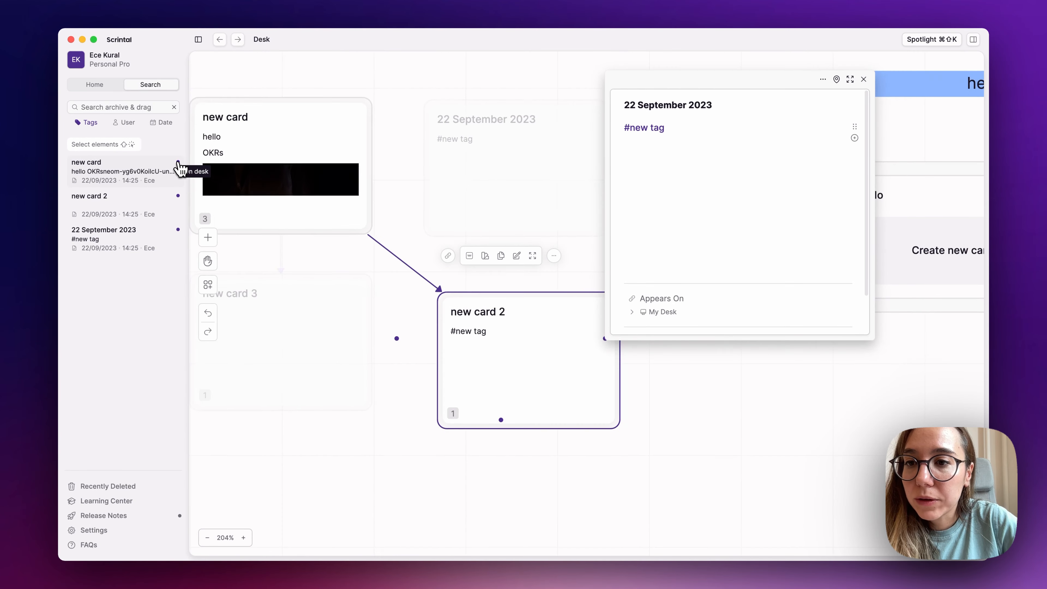
pyautogui.click(287, 218)
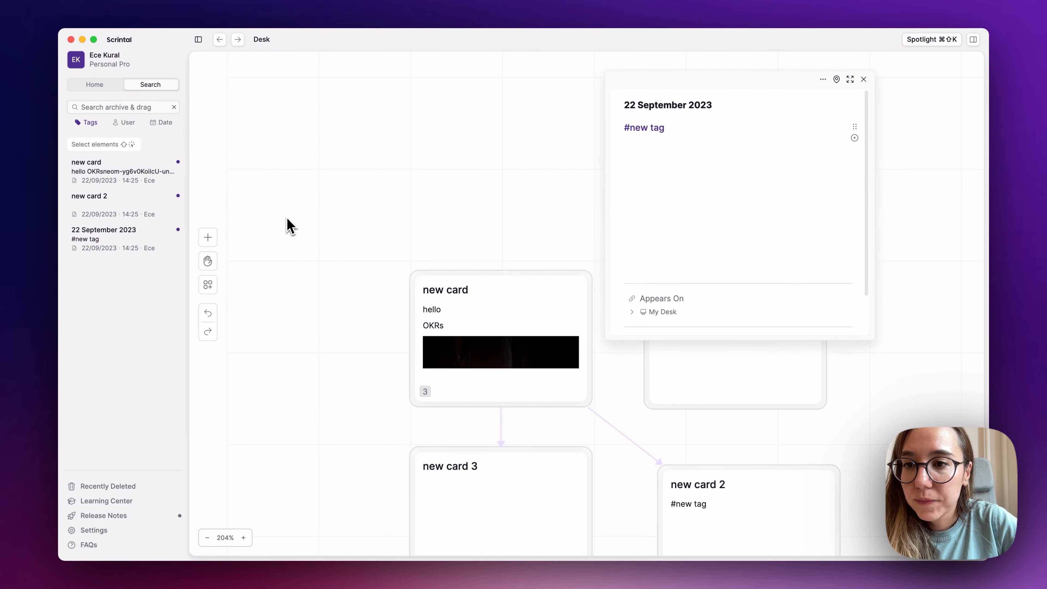
pyautogui.hscroll(2, 287, 219)
pyautogui.scroll(-4, 287, 218)
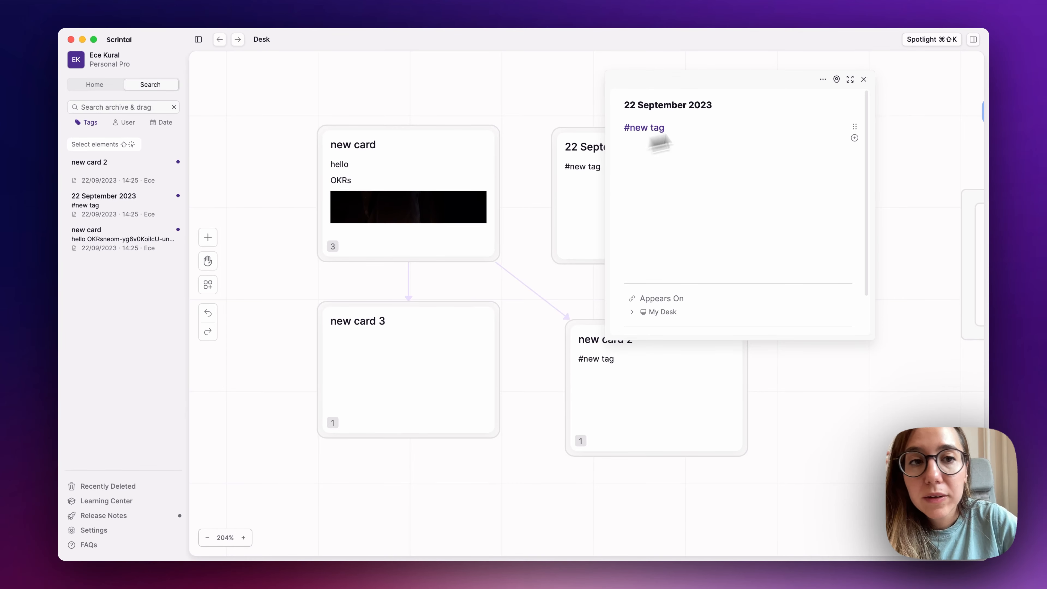
pyautogui.click(864, 80)
# Remove the 22 September 2023 and "new card 2" cards from the desk
pyautogui.click(637, 218)
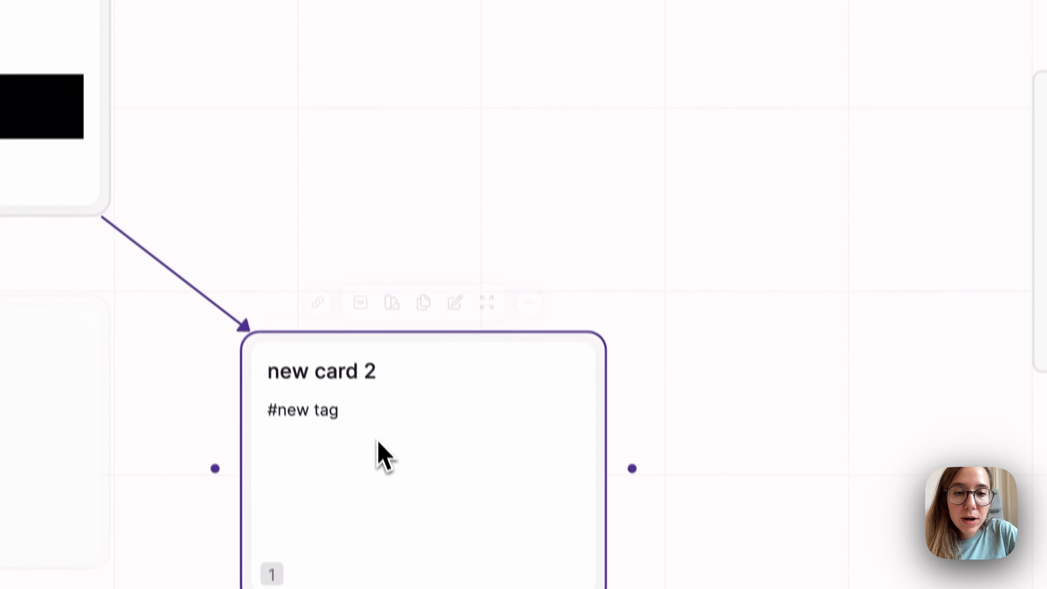
pyautogui.click(518, 342)
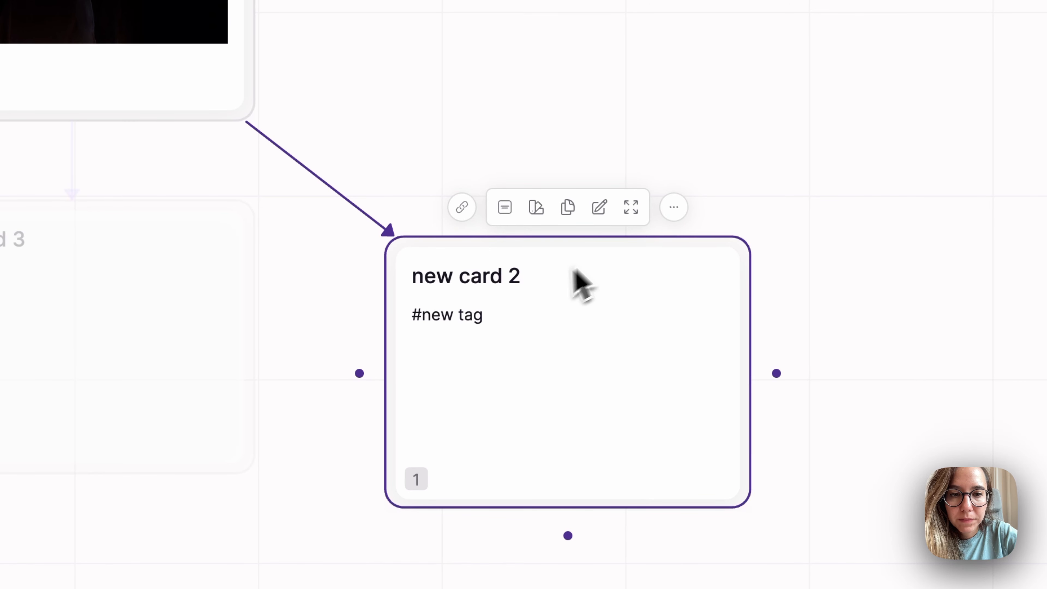
pyautogui.click(673, 207)
pyautogui.click(746, 388)
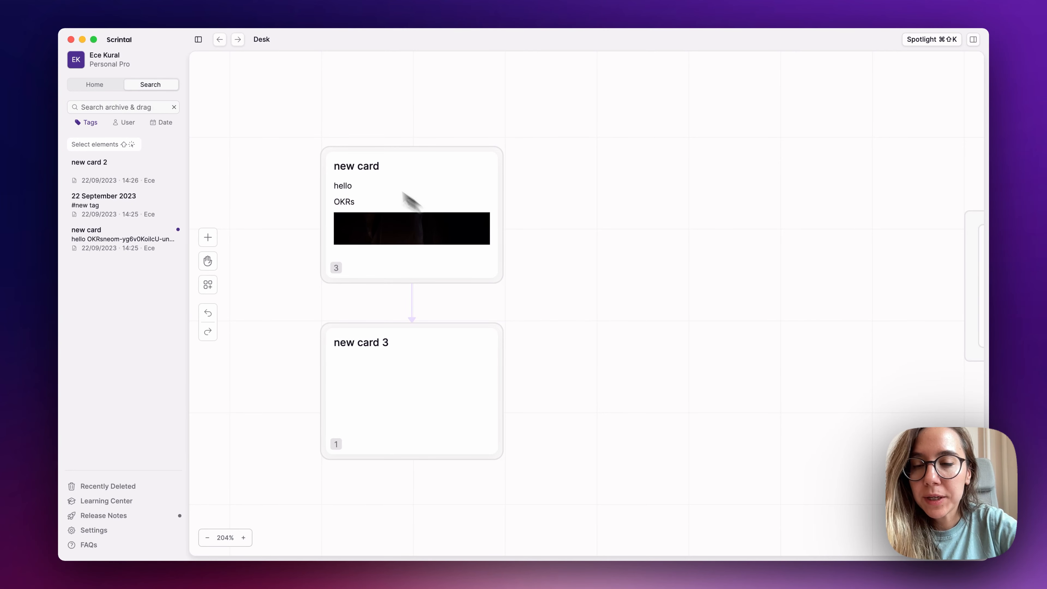
# Place "new card 3" to the right of "new card", then return the sidebar to its Home view and hide it
pyautogui.moveTo(380, 359); pyautogui.dragTo(613, 200)
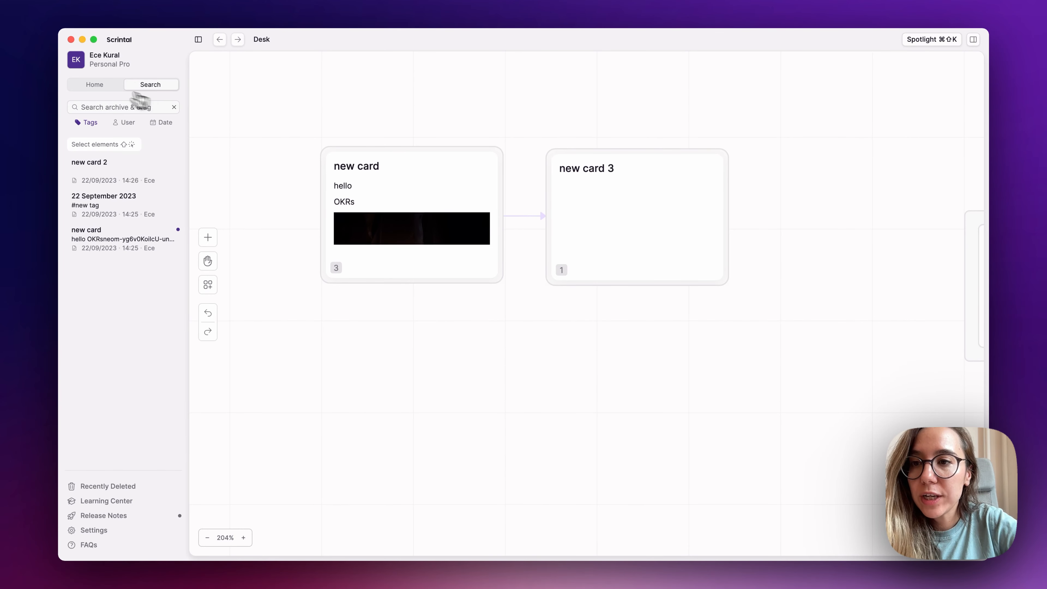
pyautogui.click(98, 85)
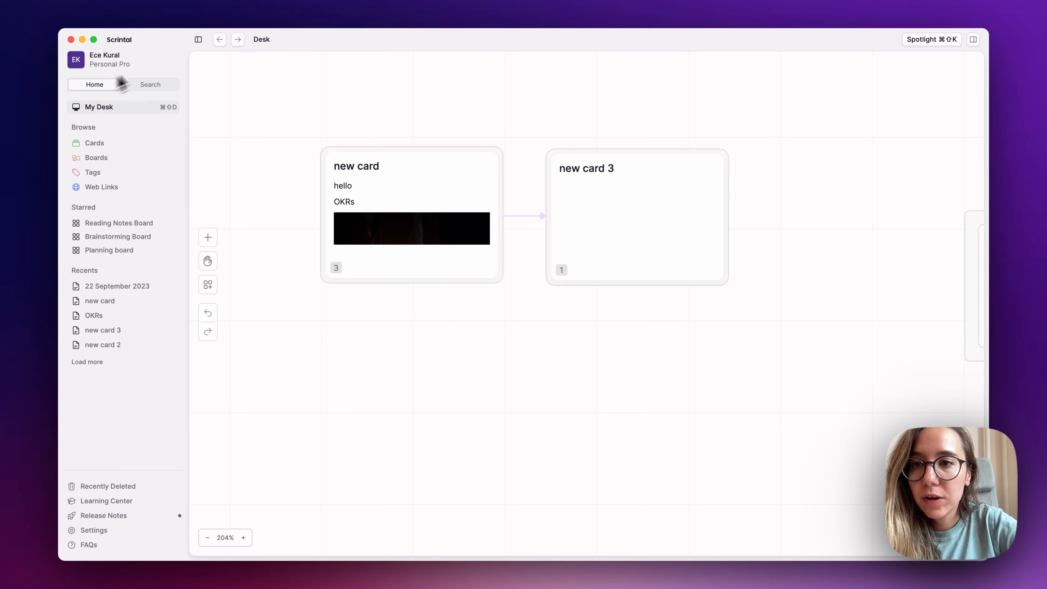
pyautogui.click(199, 40)
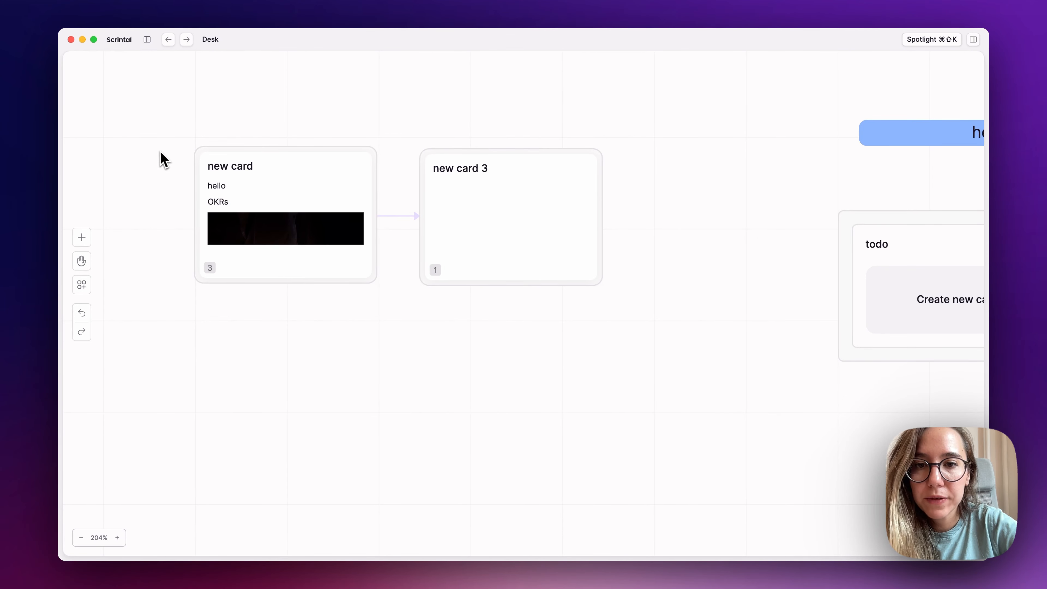
# Color "new card" and "new card 3" pink together and keep both cards selected
pyautogui.moveTo(161, 152); pyautogui.dragTo(191, 149)
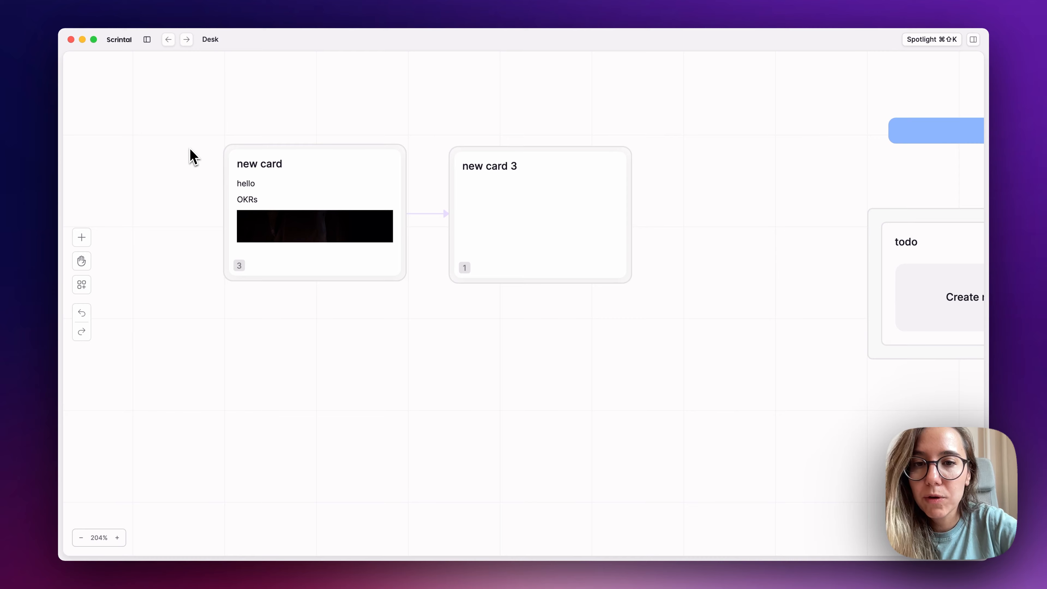
pyautogui.hscroll(-3, 193, 154)
pyautogui.scroll(5, 193, 151)
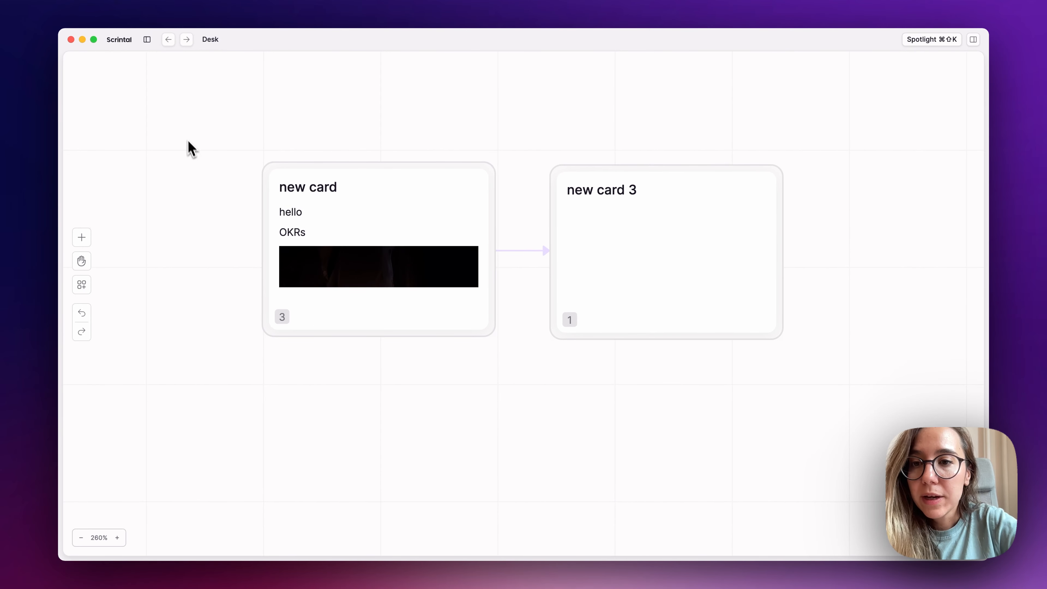
pyautogui.moveTo(187, 129); pyautogui.dragTo(820, 392)
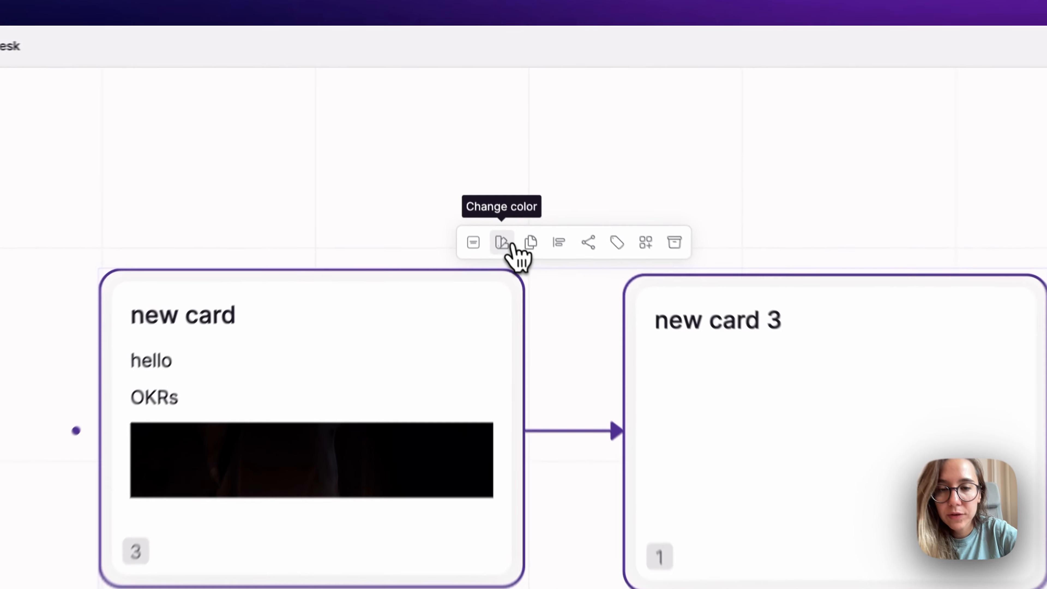
pyautogui.click(483, 147)
pyautogui.click(517, 223)
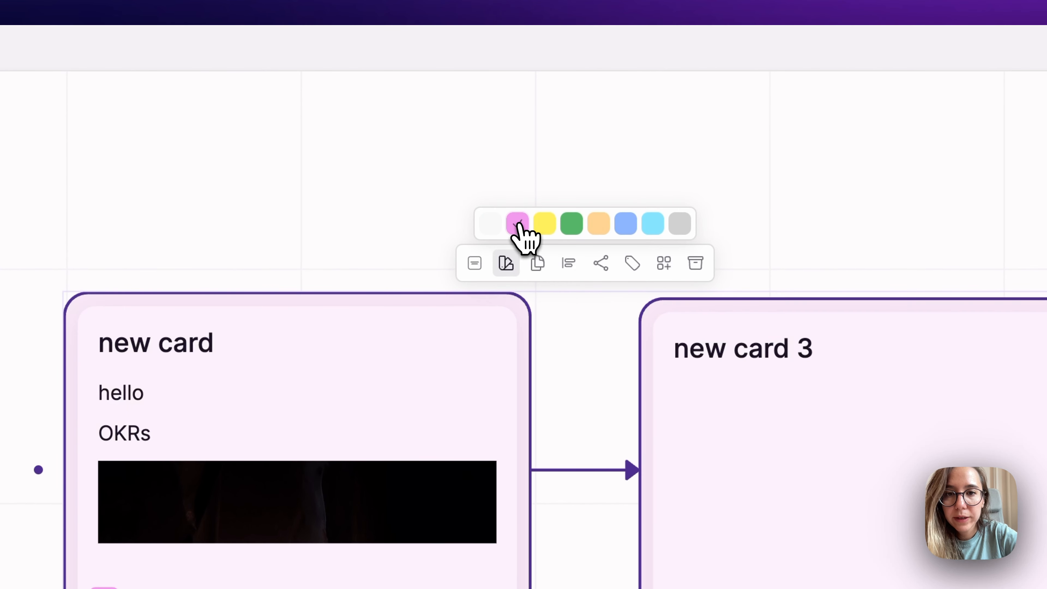
pyautogui.moveTo(288, 127); pyautogui.dragTo(716, 411)
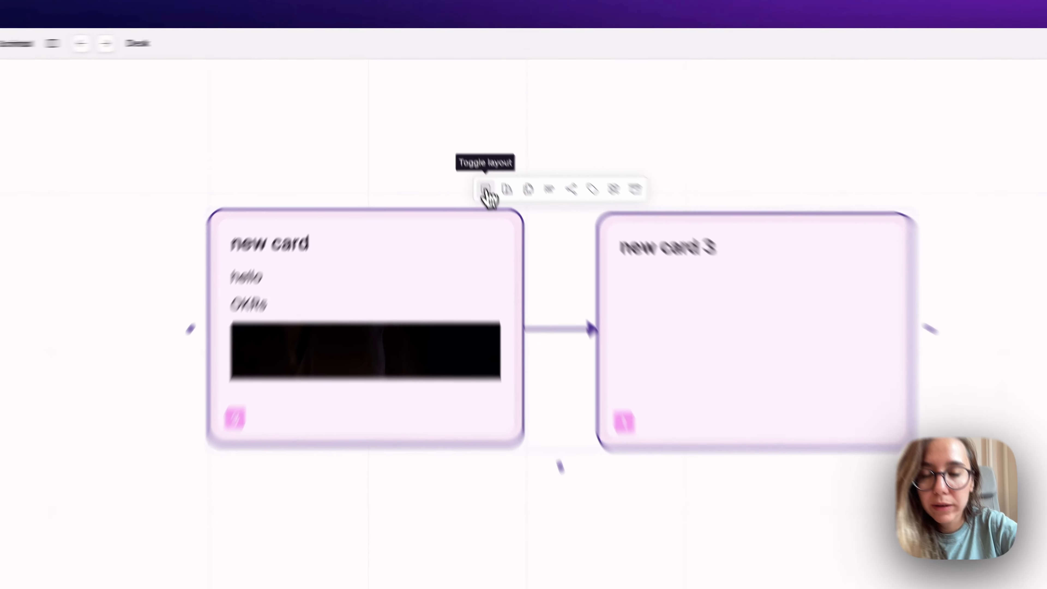
# Cycle both selected cards through the title-only, compact and full-content layouts, and clear the selection
pyautogui.click(486, 190)
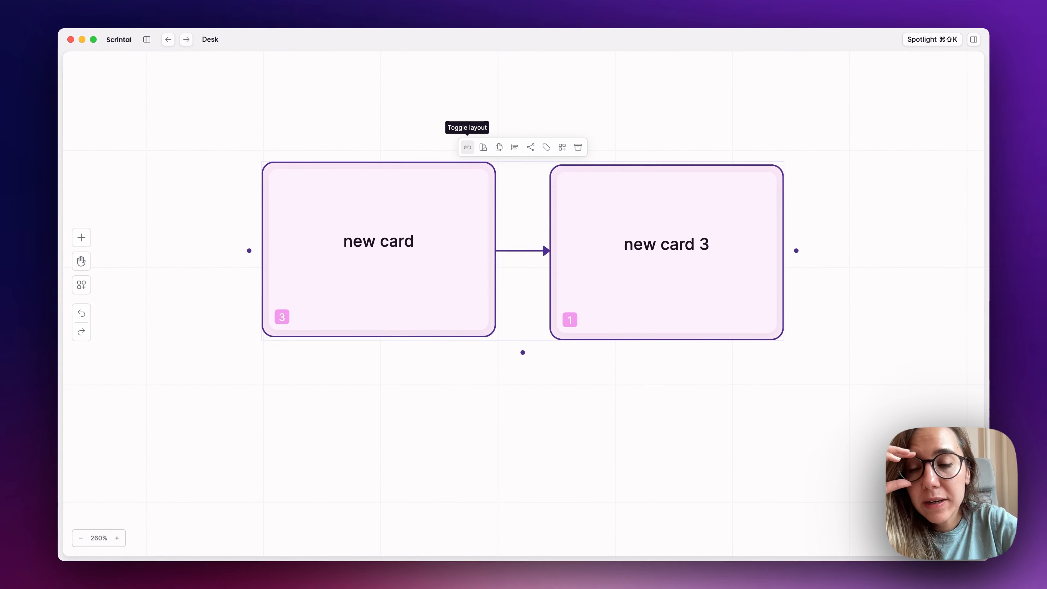
pyautogui.click(467, 147)
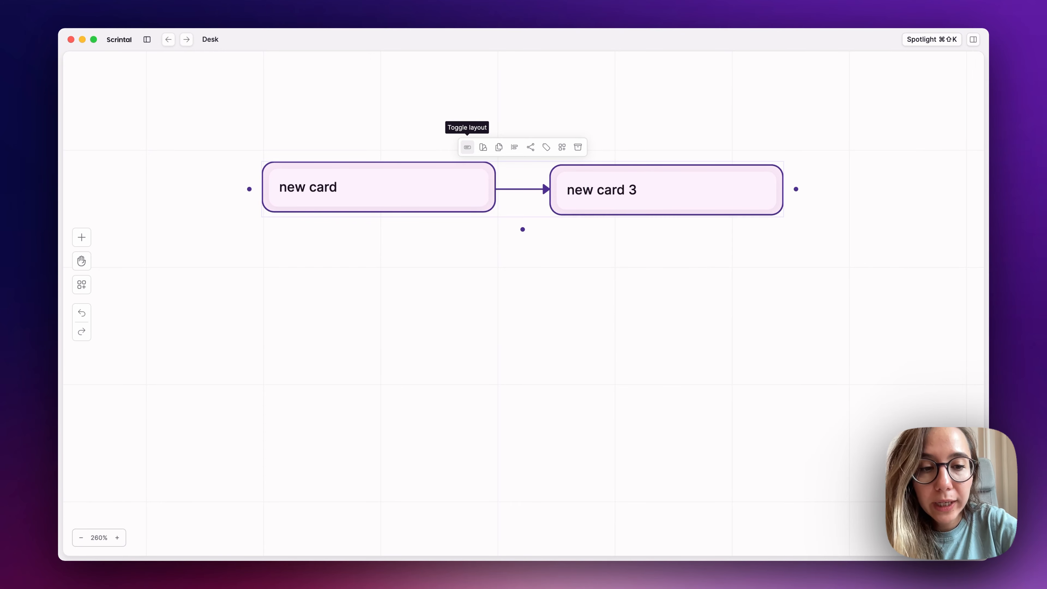
pyautogui.click(468, 147)
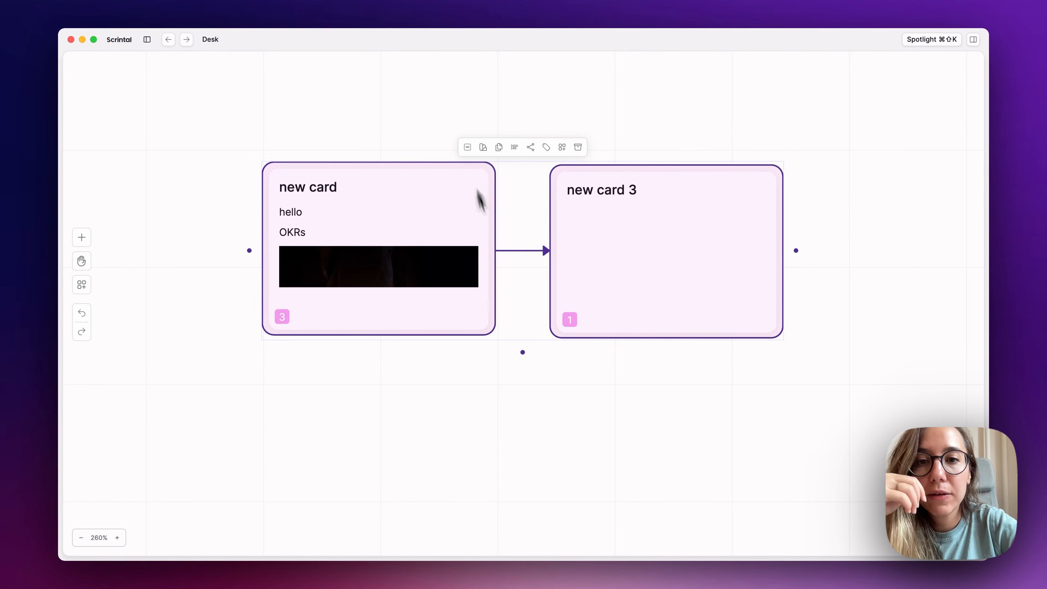
pyautogui.click(518, 406)
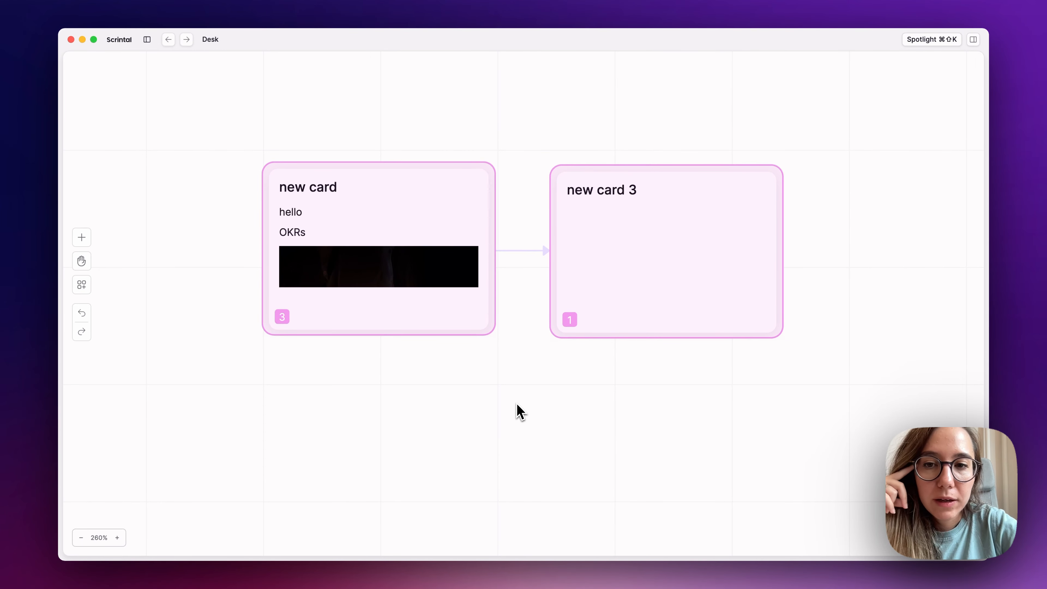
# Show the sidebar, switch "new card" and "new card 3" together to the compact title-bar layout, and deselect them
pyautogui.click(146, 39)
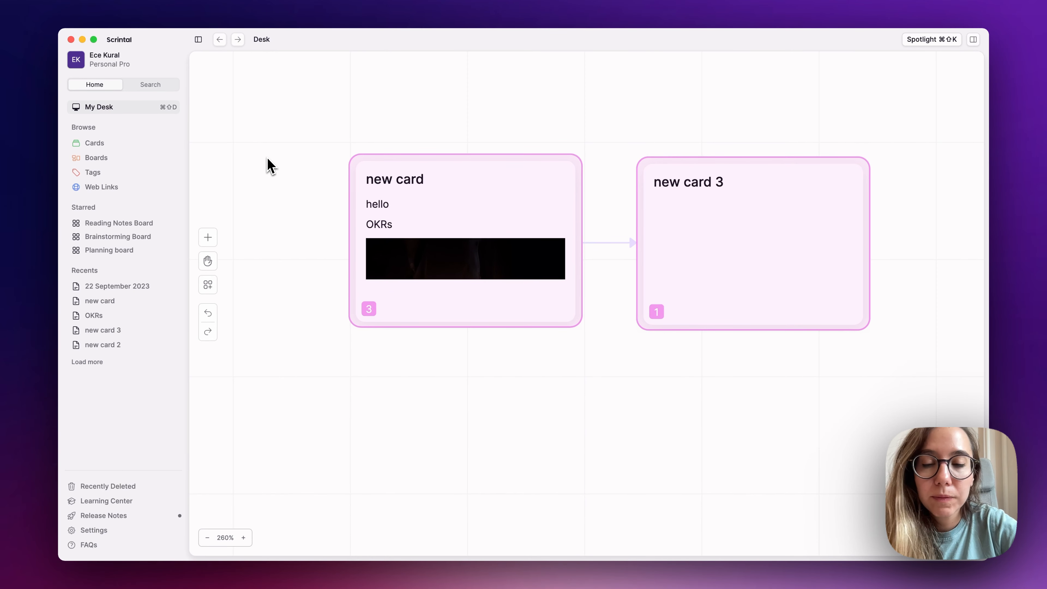
pyautogui.scroll(-10, 267, 159)
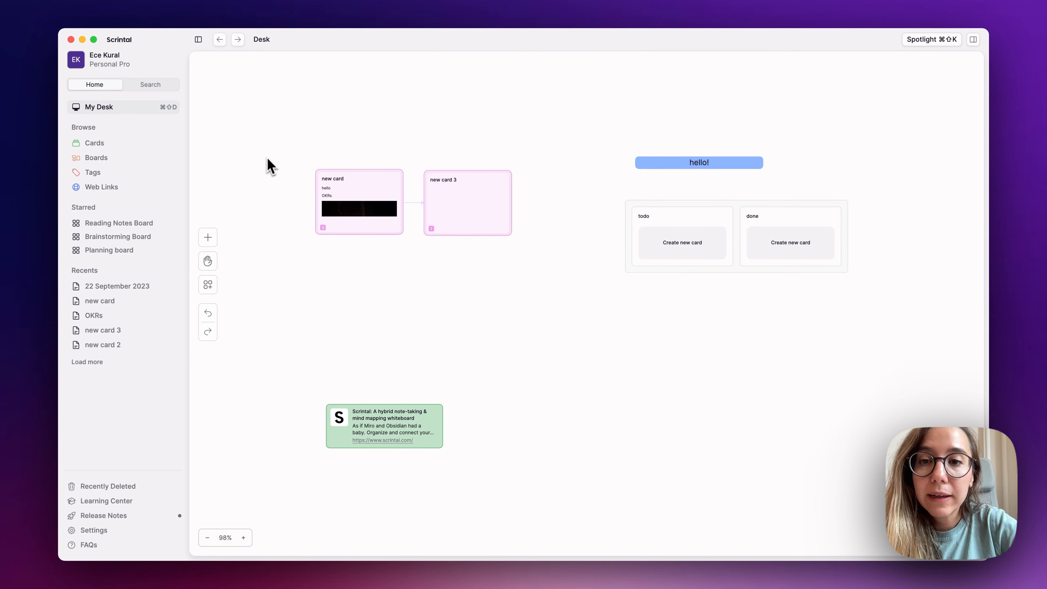
pyautogui.moveTo(286, 155); pyautogui.dragTo(573, 285)
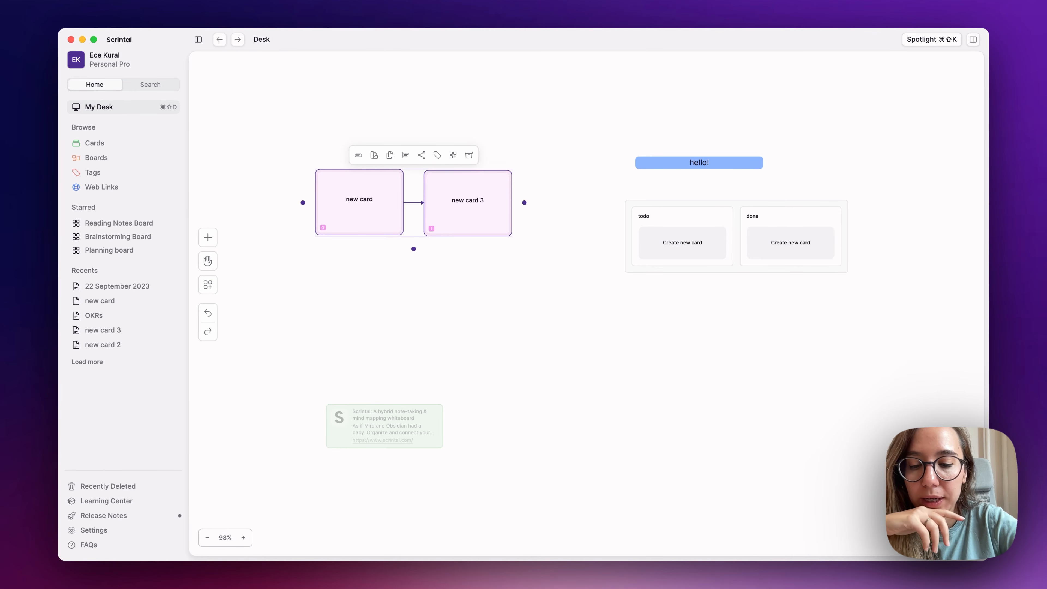
pyautogui.press('1')
pyautogui.click(384, 250)
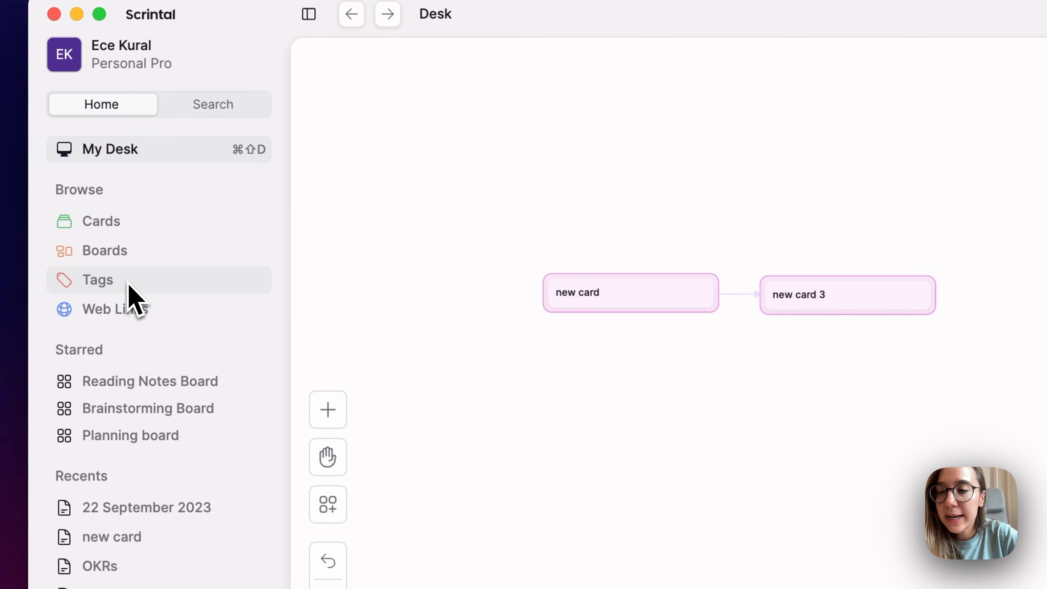
# Look over the Boards list, open the Cards list, and sort it by creation date, first descending and finally ascending
pyautogui.click(105, 251)
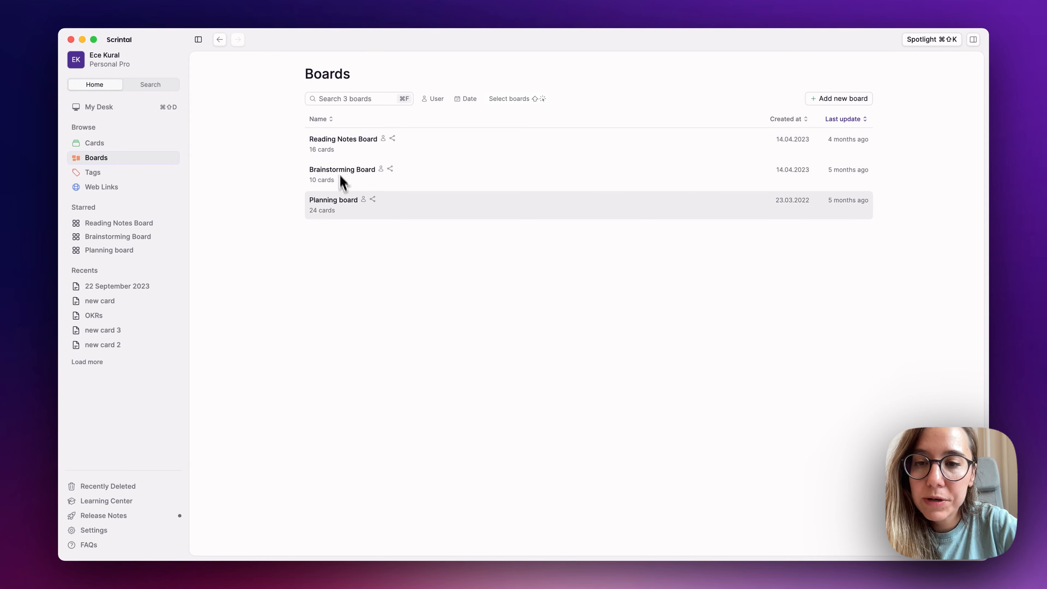
pyautogui.click(106, 145)
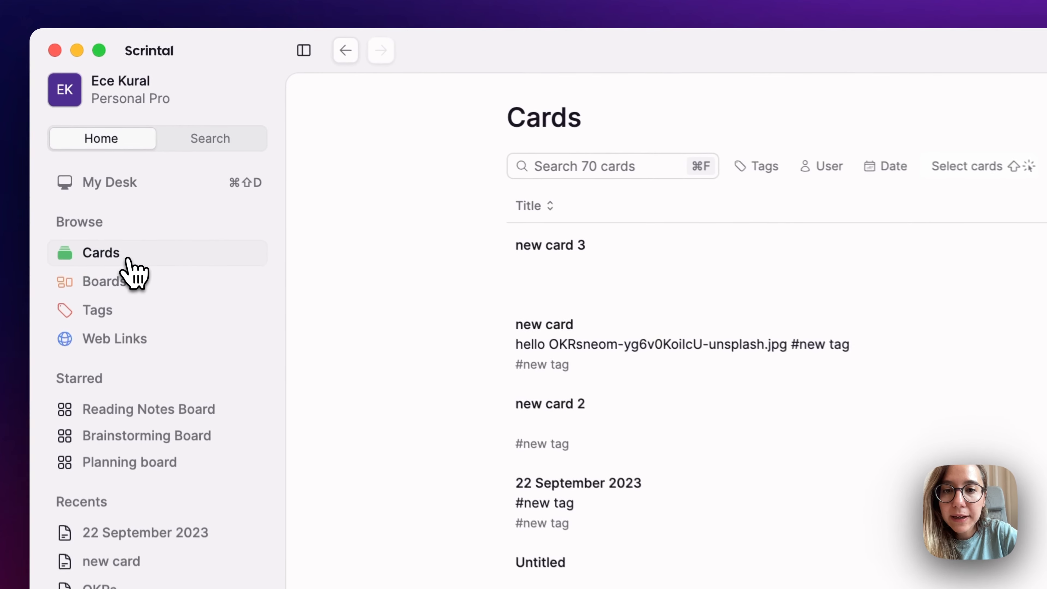
pyautogui.click(795, 122)
pyautogui.click(773, 151)
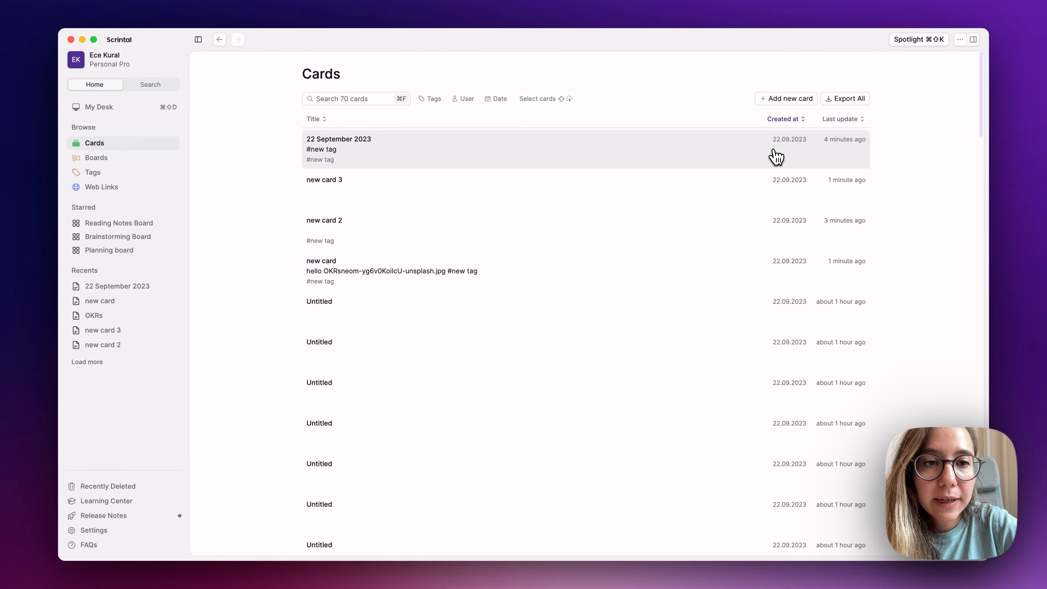
pyautogui.click(785, 120)
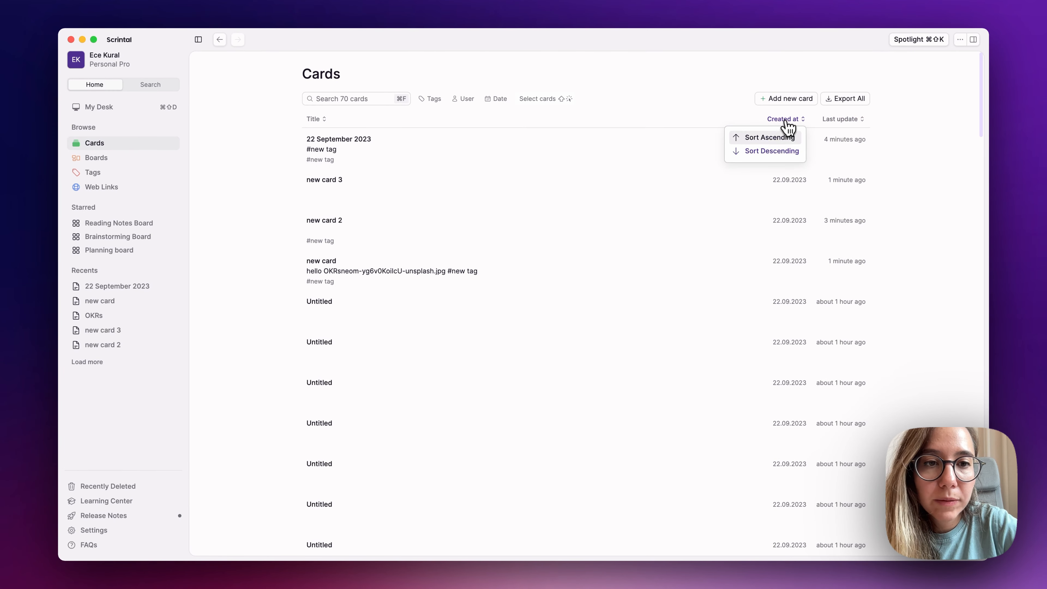
pyautogui.click(770, 136)
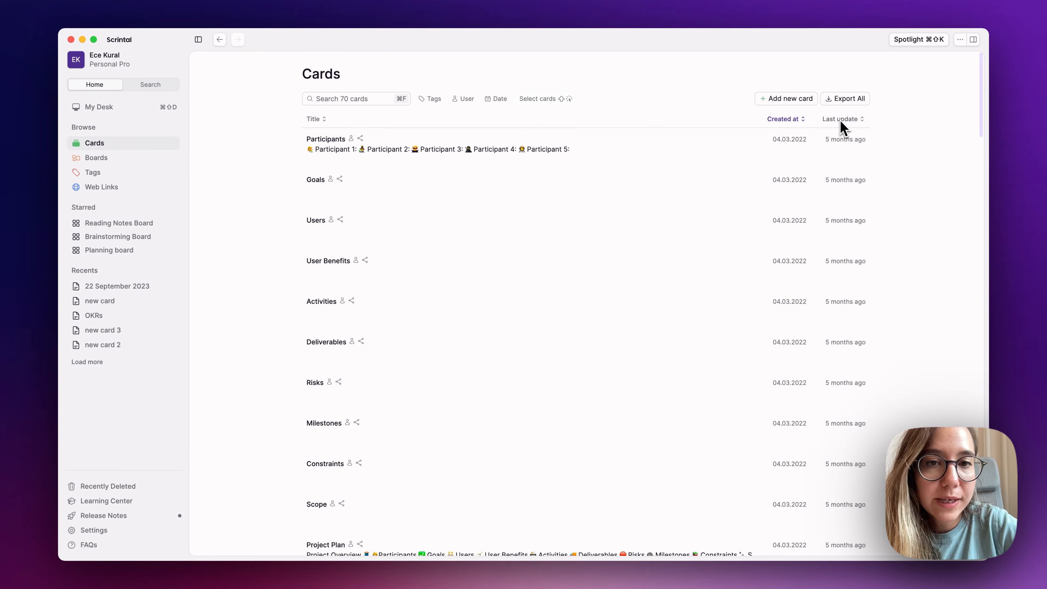
# Filter the Cards list by the tag #OKRs, remove that tag filter, and close the tag choices
pyautogui.click(432, 99)
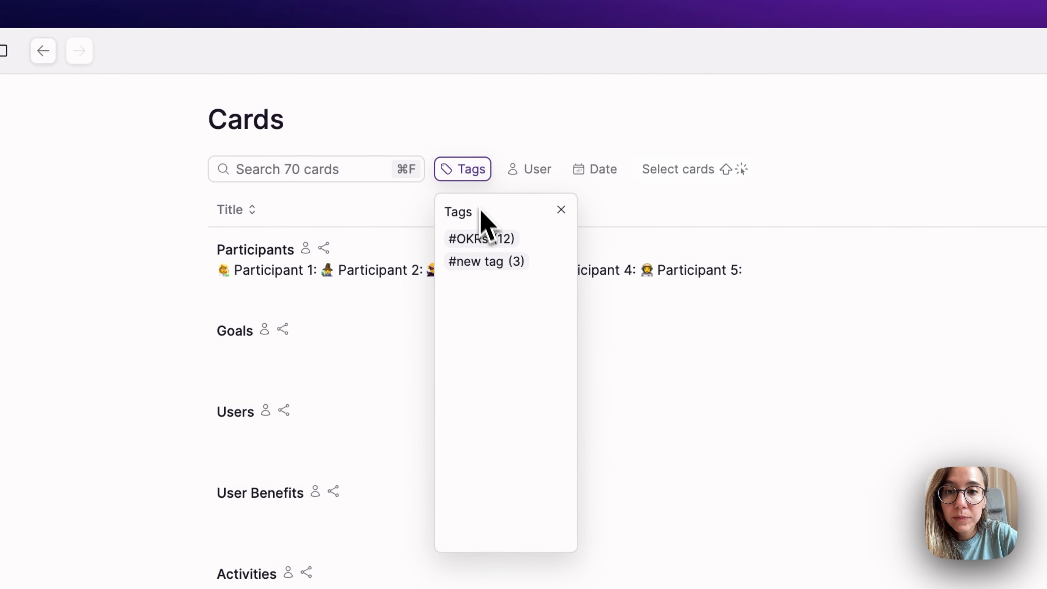
pyautogui.click(486, 242)
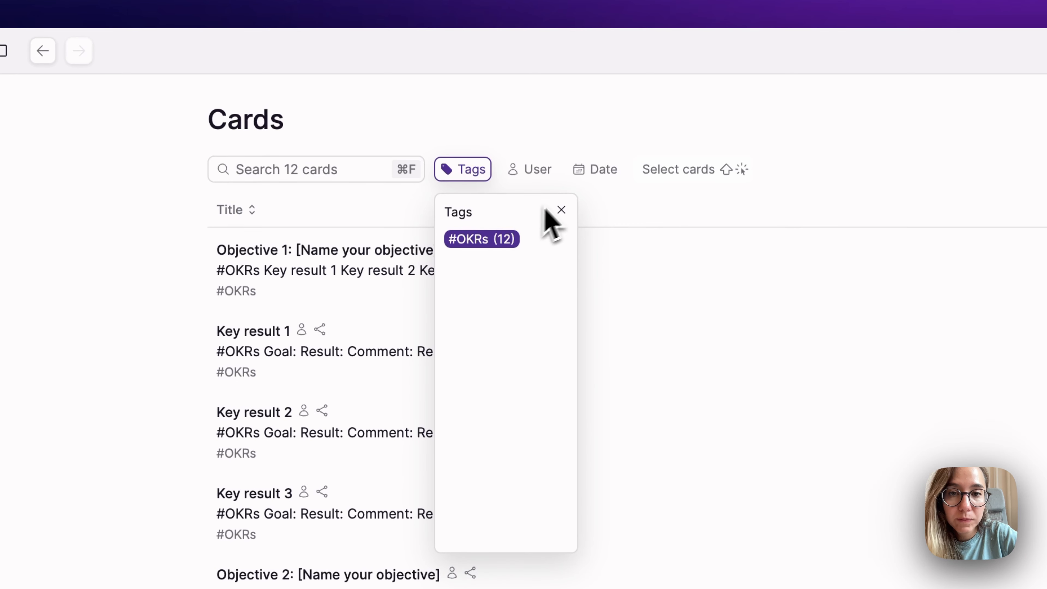
pyautogui.click(480, 242)
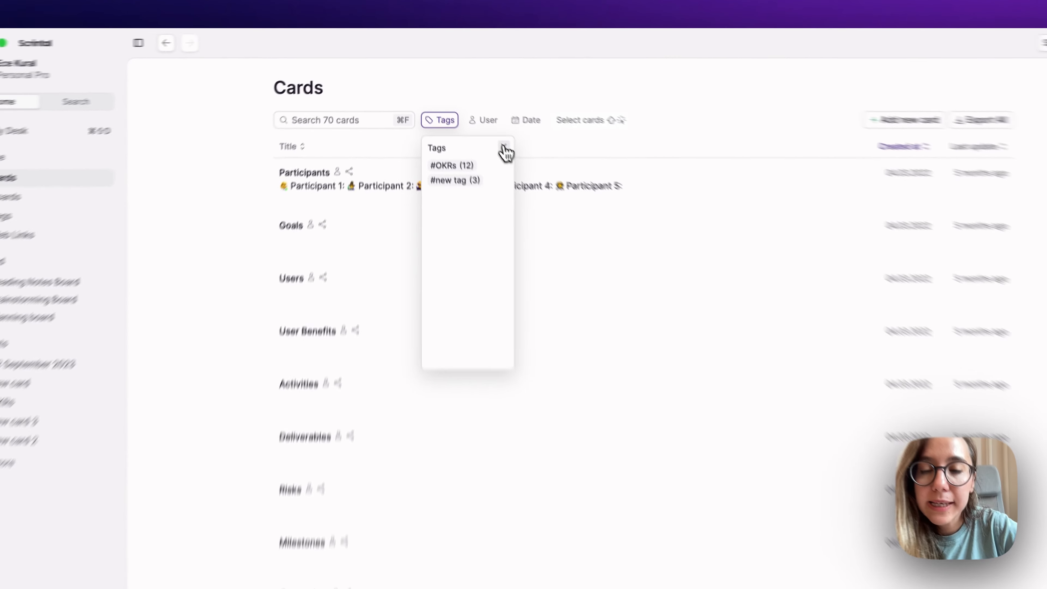
pyautogui.click(505, 147)
# Filter the Cards list by a user and remove that filter, and look at the date filter without choosing a date
pyautogui.click(484, 119)
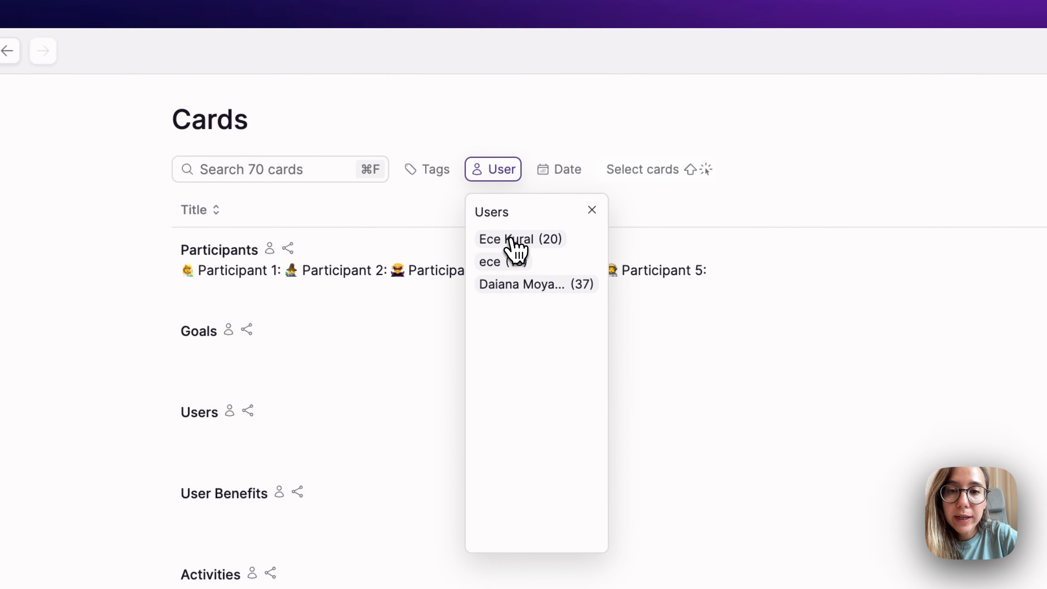
pyautogui.click(512, 247)
pyautogui.click(524, 239)
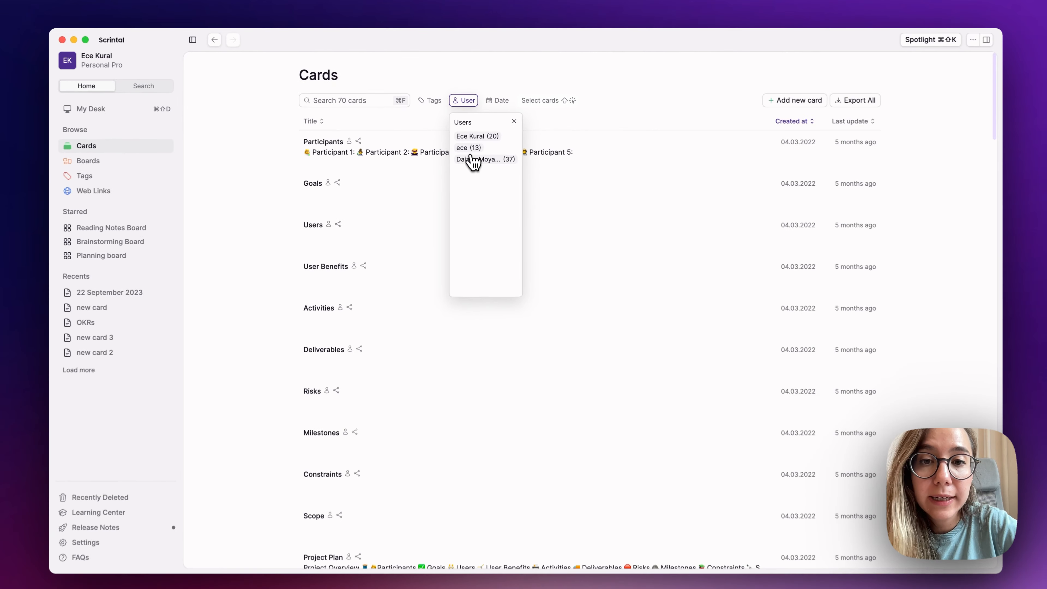
pyautogui.click(473, 160)
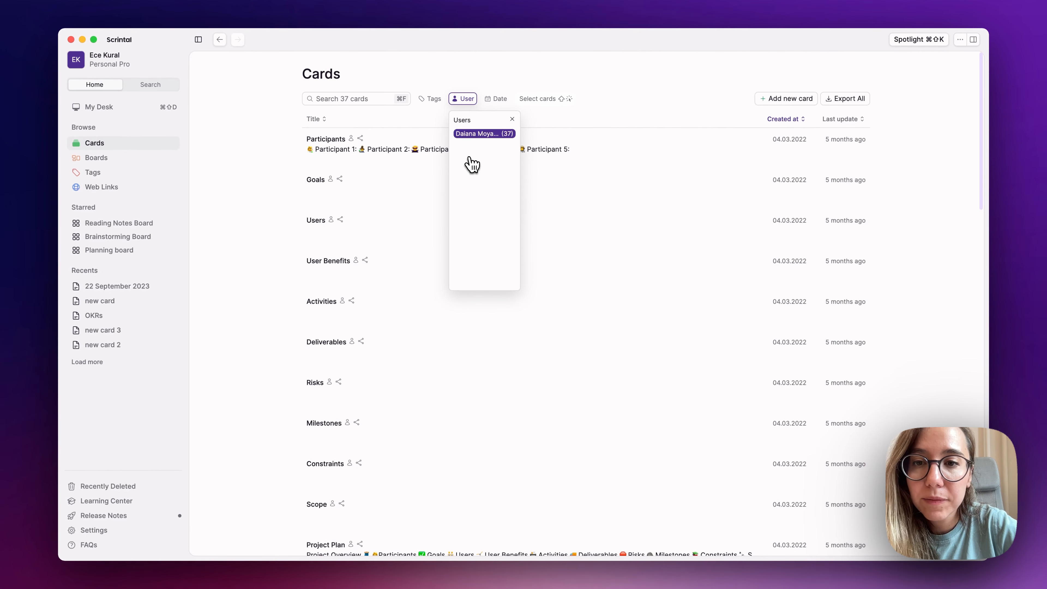
pyautogui.click(487, 135)
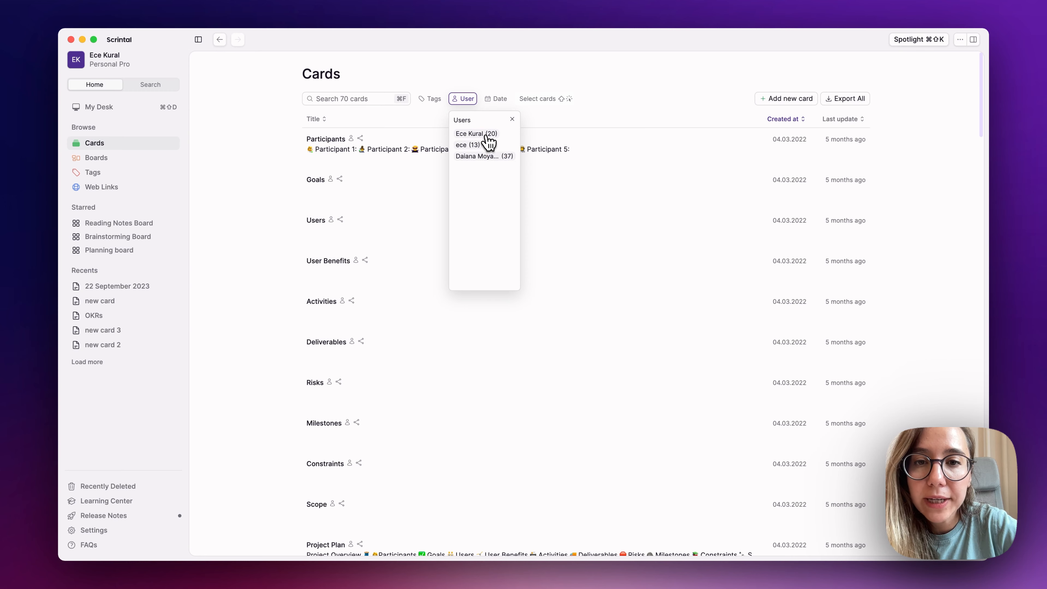
pyautogui.click(512, 119)
pyautogui.click(499, 100)
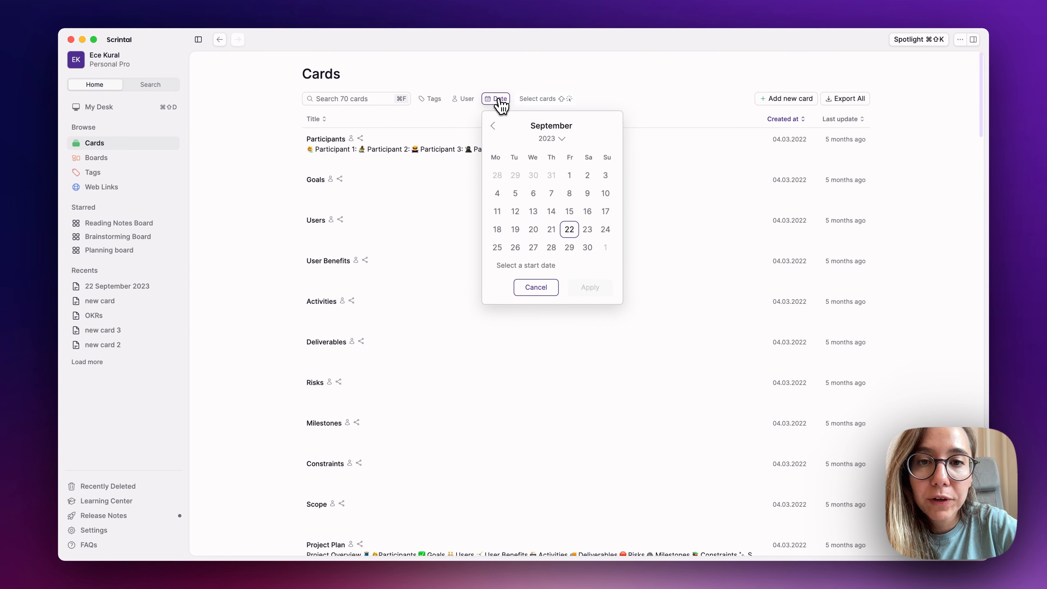
pyautogui.click(536, 86)
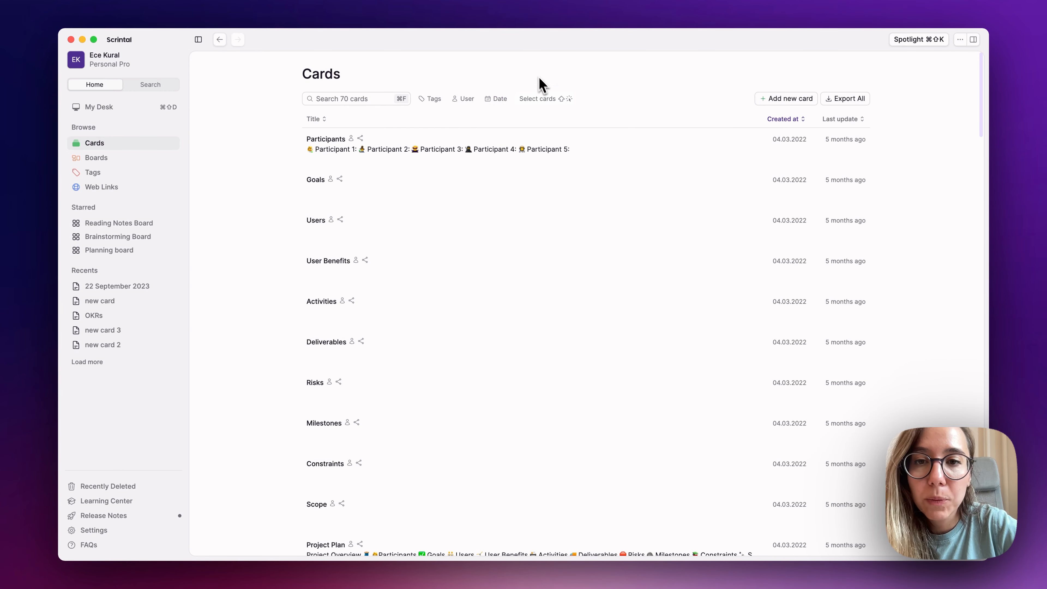
# Select the Participants, Goals and Users cards to view their bulk options, and extend the selection to all cards before clearing it
pyautogui.click(562, 106)
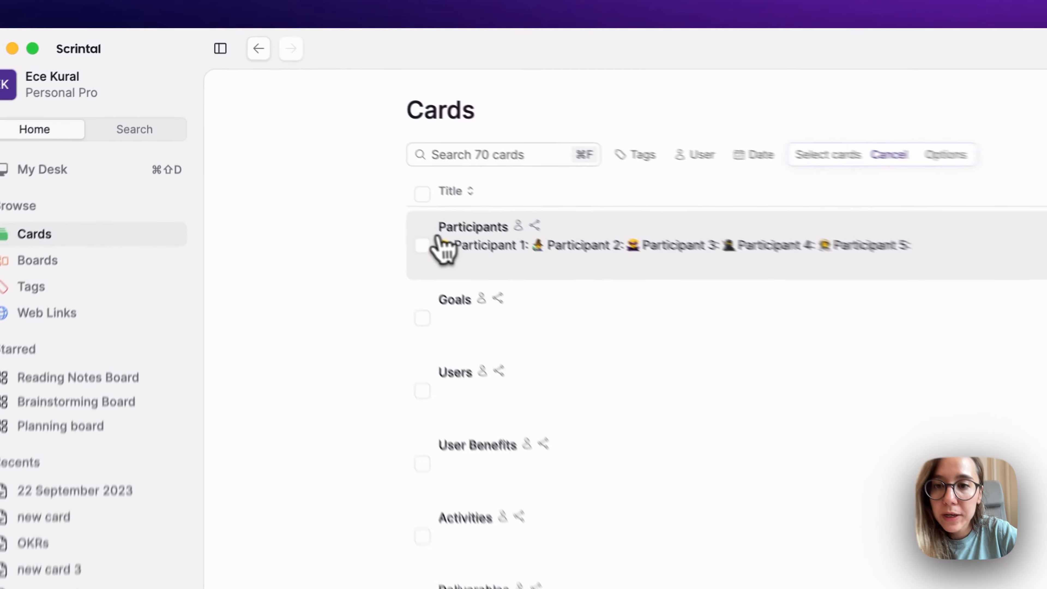
pyautogui.click(449, 269)
pyautogui.click(449, 348)
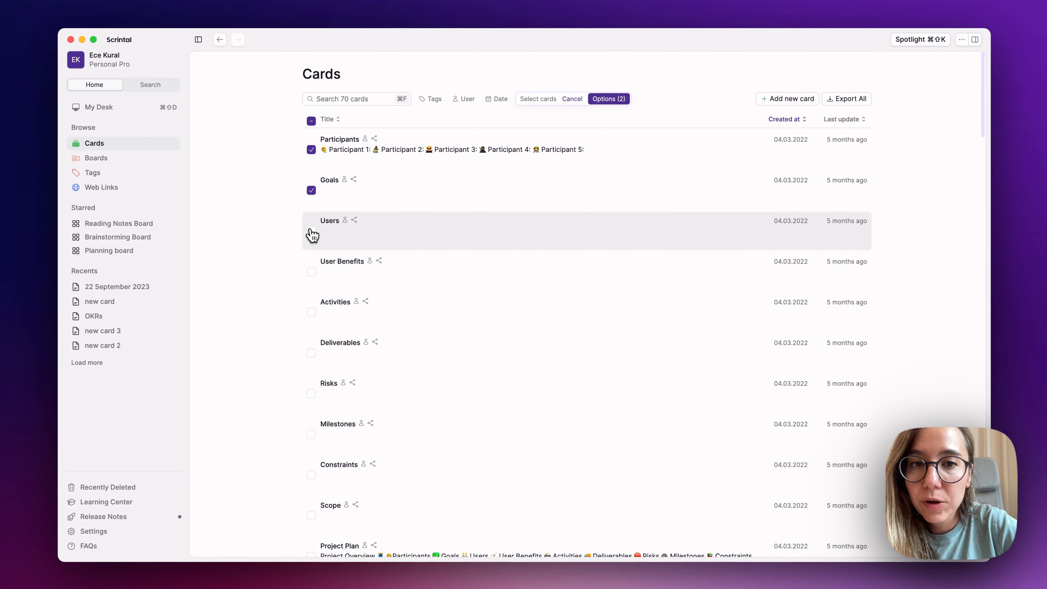
pyautogui.click(449, 429)
pyautogui.click(614, 101)
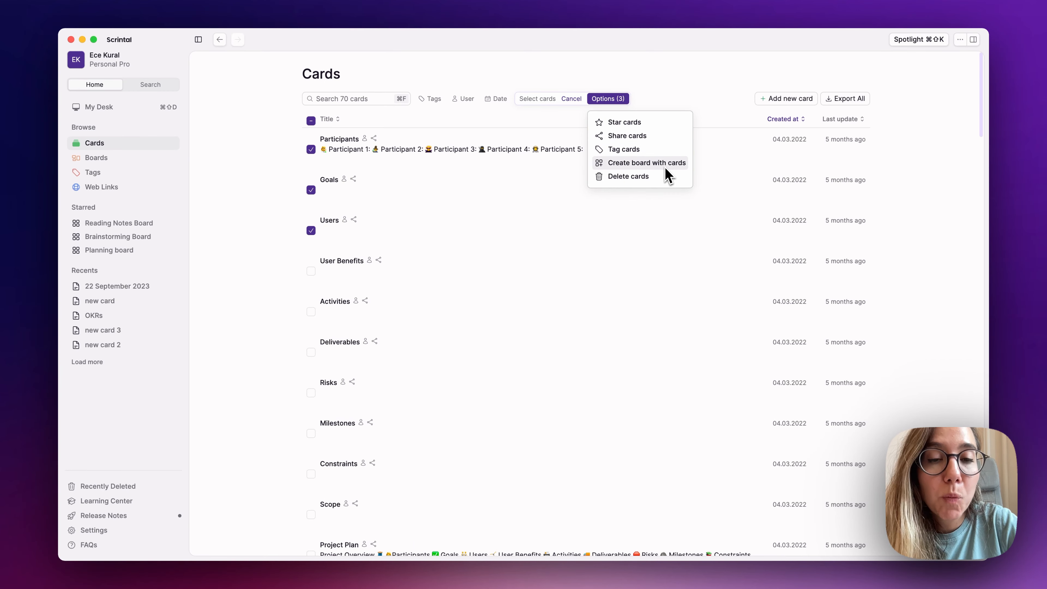
pyautogui.click(668, 85)
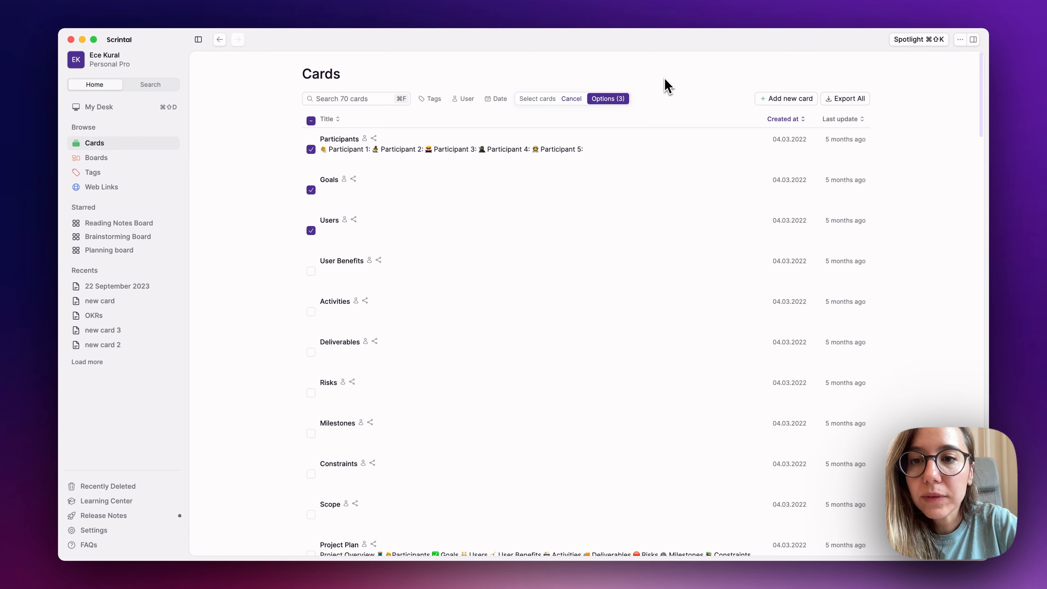
pyautogui.click(312, 120)
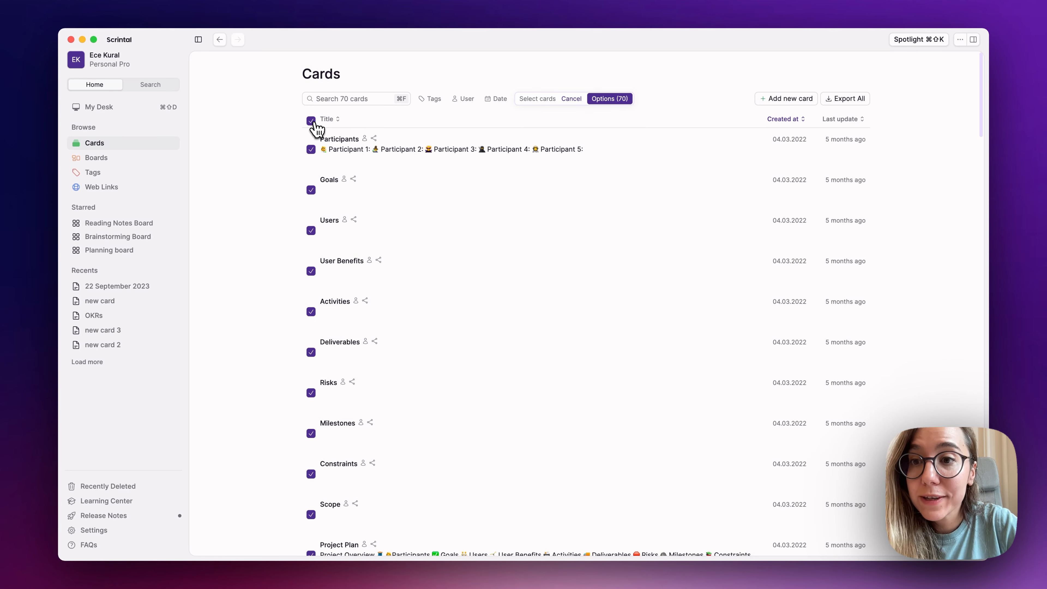
pyautogui.click(312, 121)
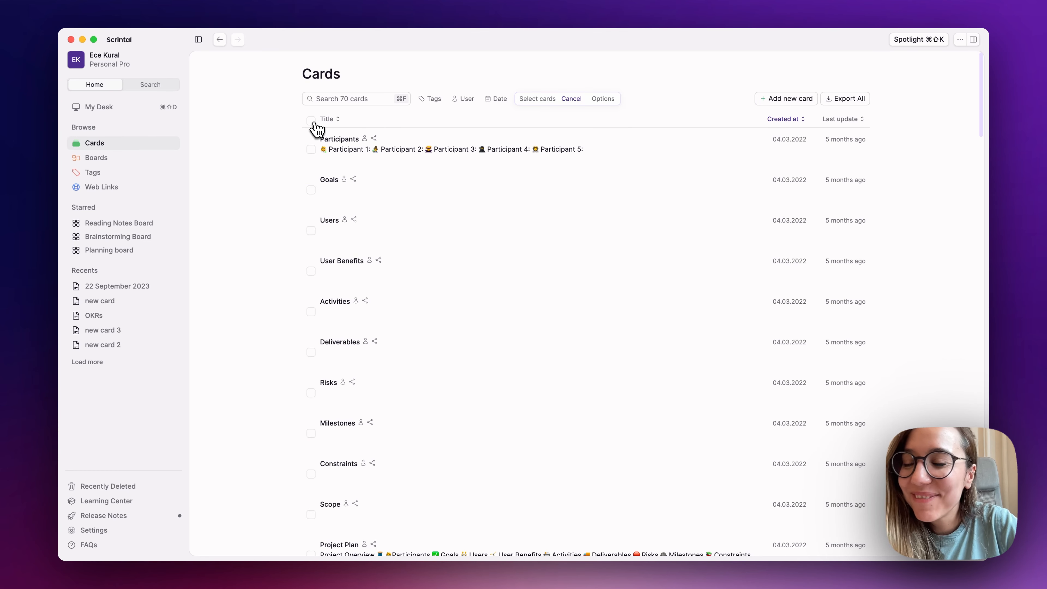
# From the Tags list, show the cards tagged #new tag and #OKRs, clear the search, and return the sidebar to Home
pyautogui.click(97, 176)
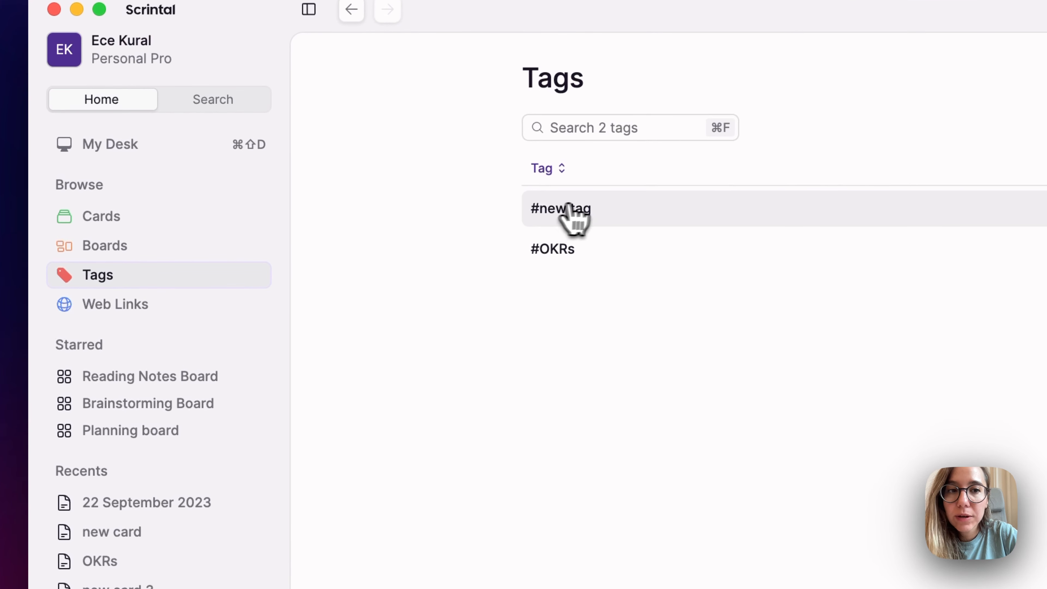
pyautogui.click(564, 223)
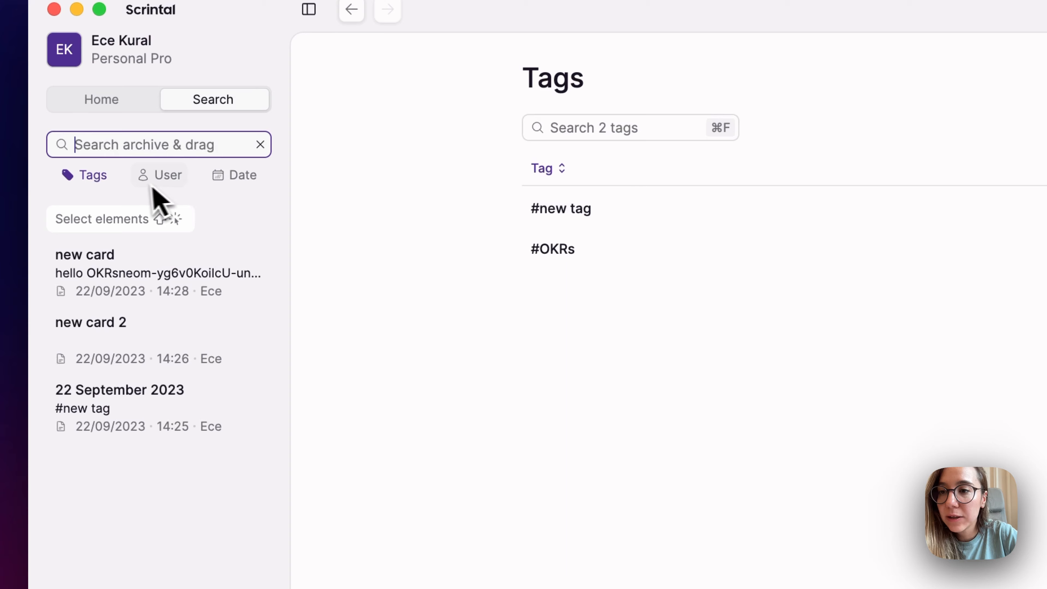
pyautogui.click(548, 256)
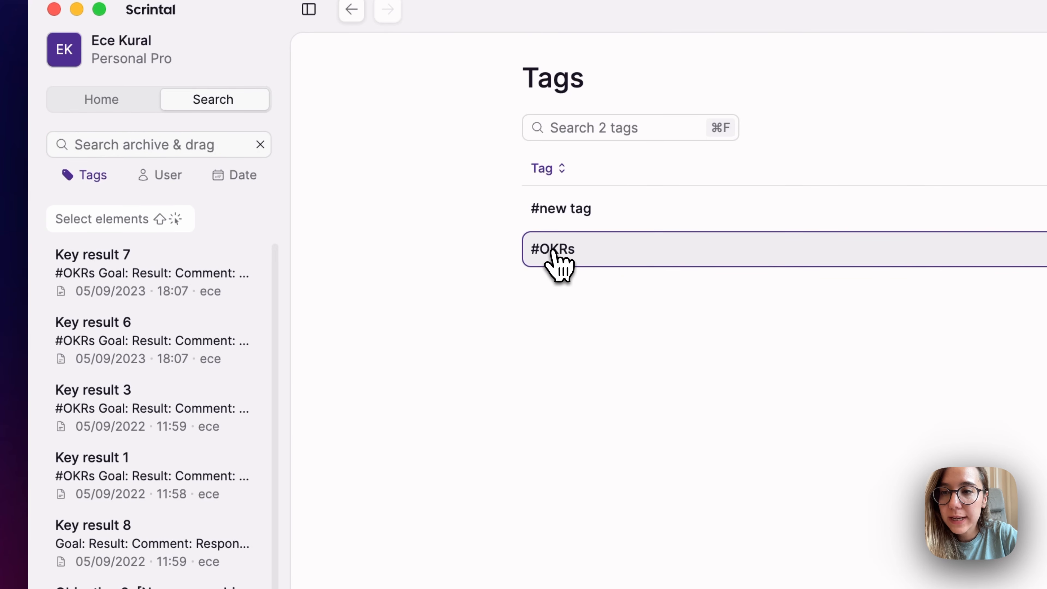
pyautogui.click(260, 145)
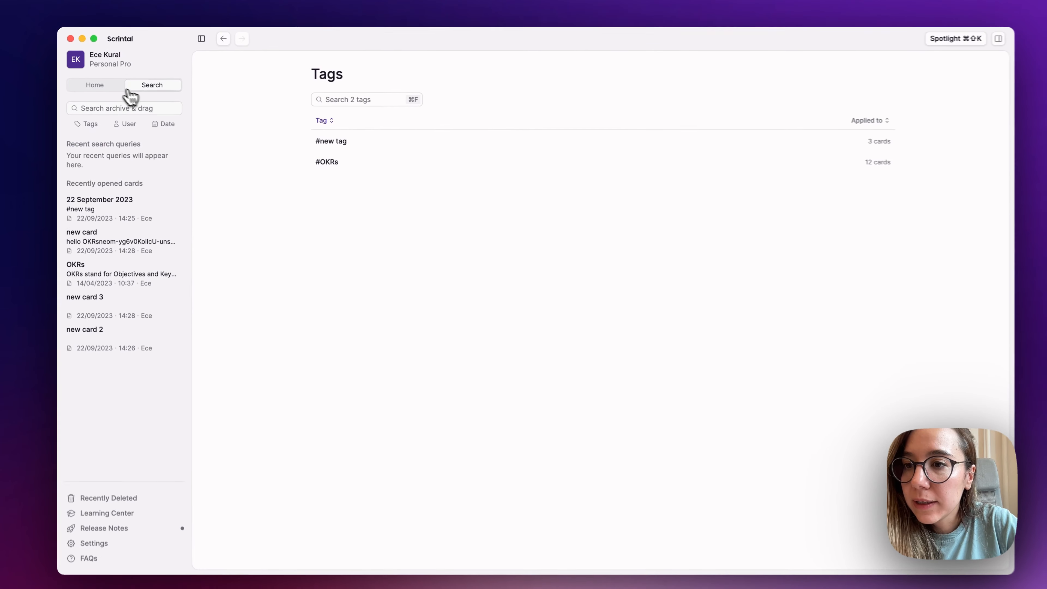
pyautogui.click(101, 87)
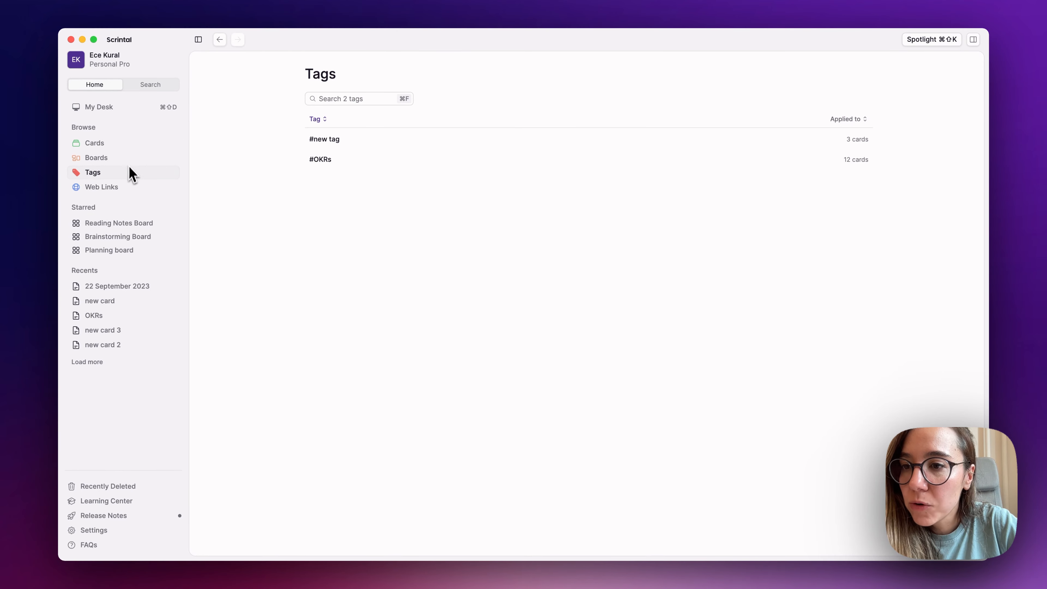
# Open the Web Links list and look through the saved links
pyautogui.click(128, 191)
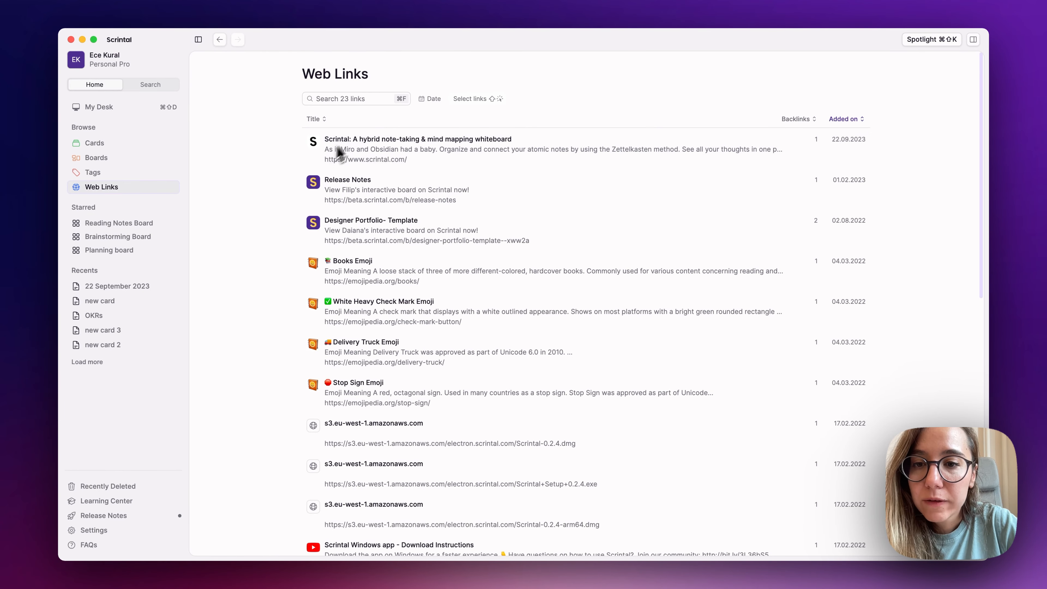
pyautogui.scroll(-5, 379, 330)
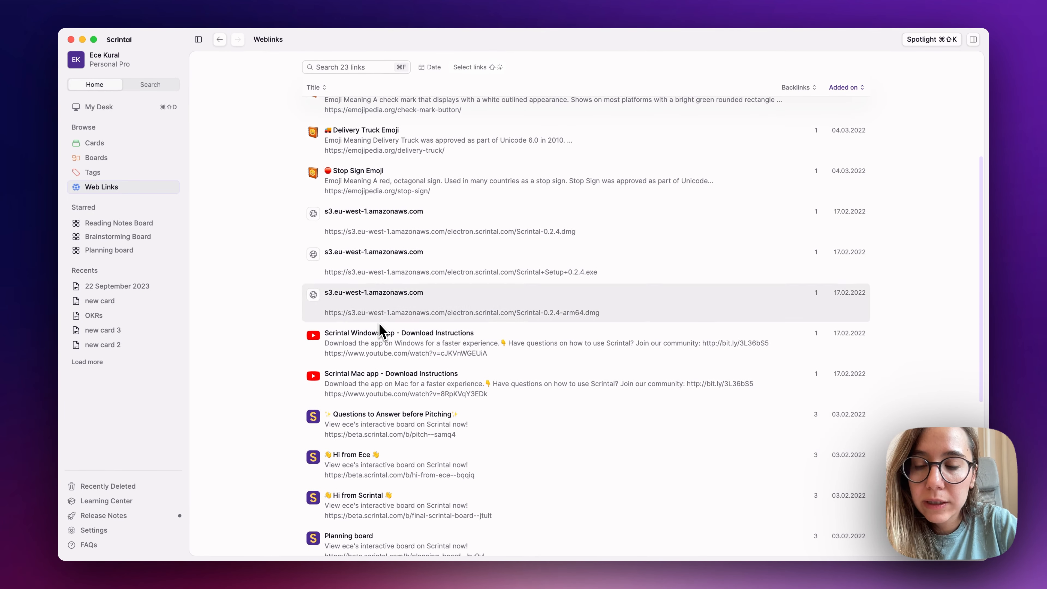
# Return to My Desk and arrange the Scrintal web link and the two linked cards beneath the todo and done columns
pyautogui.scroll(-7, 380, 330)
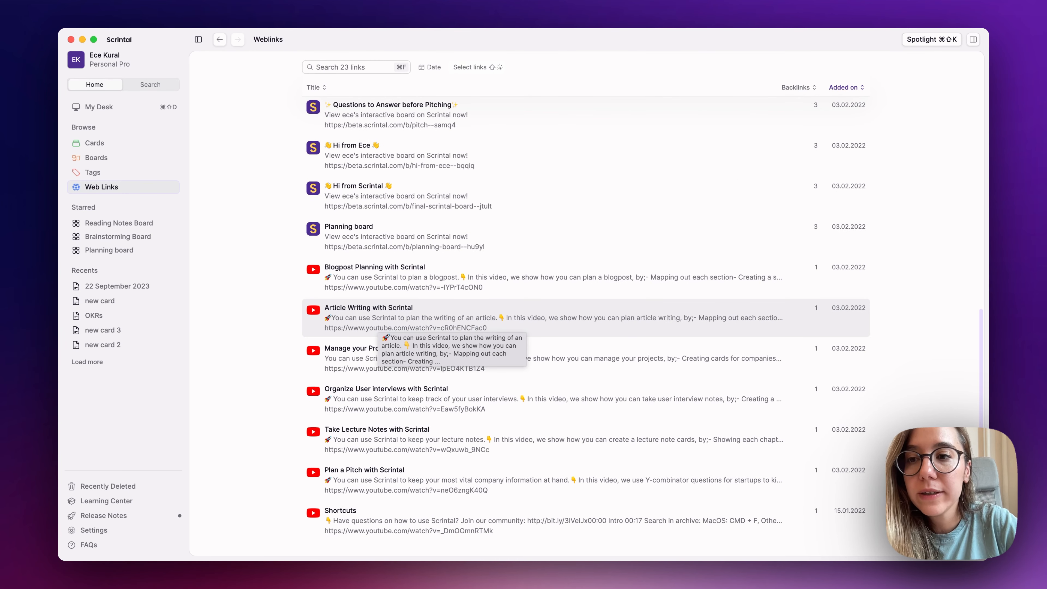
pyautogui.scroll(1, 381, 330)
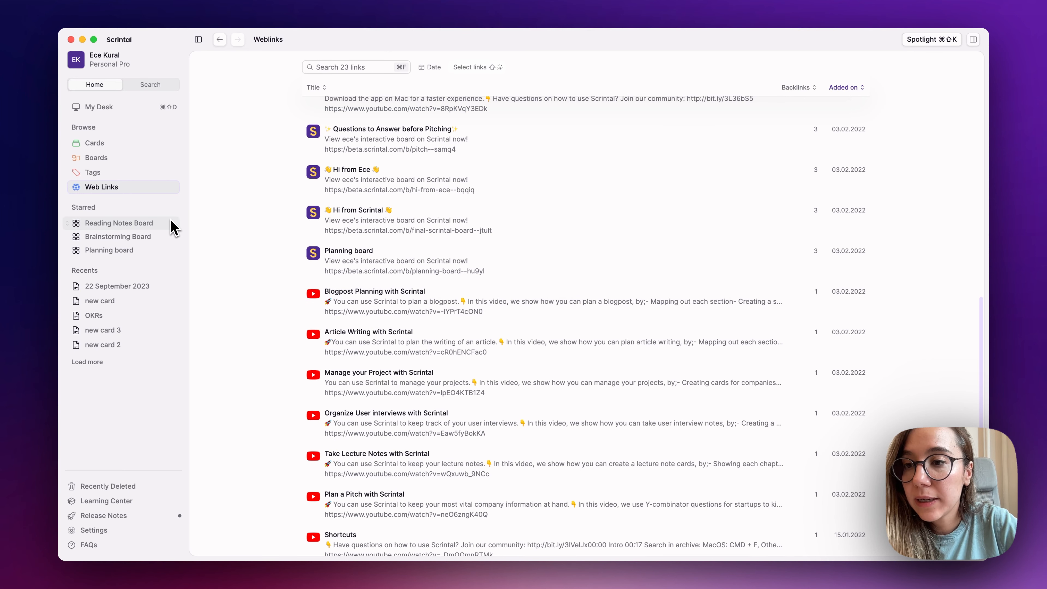
pyautogui.click(101, 108)
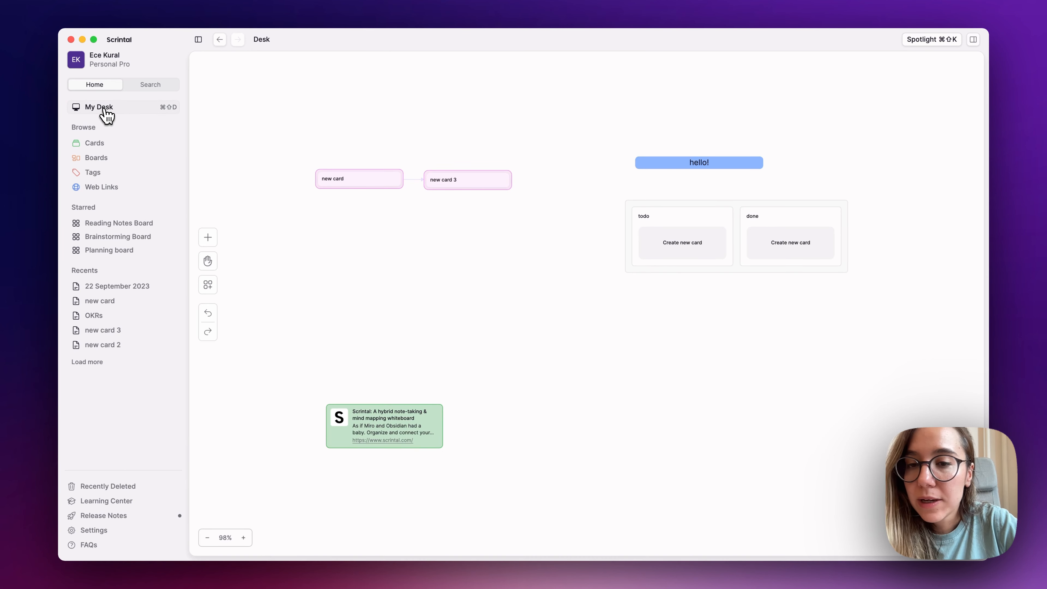
pyautogui.scroll(-5, 329, 231)
pyautogui.moveTo(354, 365); pyautogui.dragTo(592, 285)
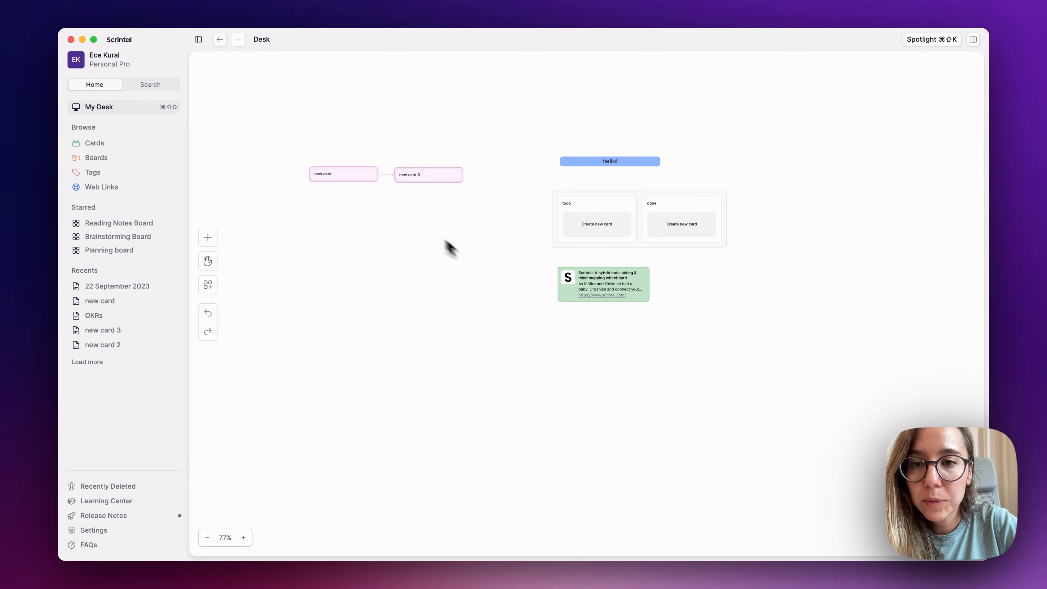
pyautogui.moveTo(321, 155); pyautogui.dragTo(487, 231)
pyautogui.moveTo(376, 178); pyautogui.dragTo(629, 334)
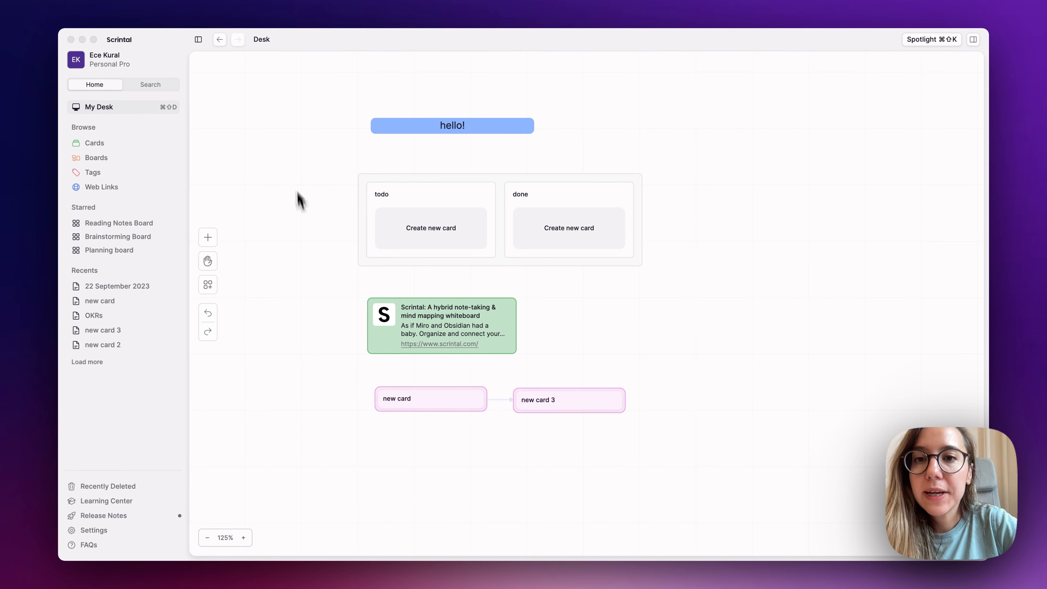
pyautogui.click(295, 112)
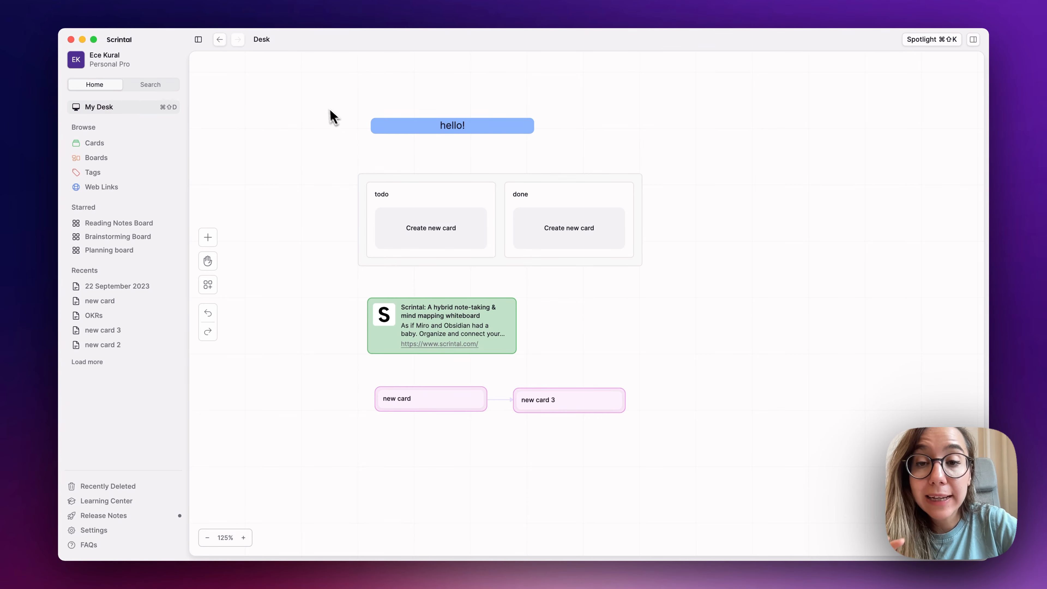
# Create a board from all the items on the desk and name it new board
pyautogui.moveTo(308, 98); pyautogui.dragTo(694, 477)
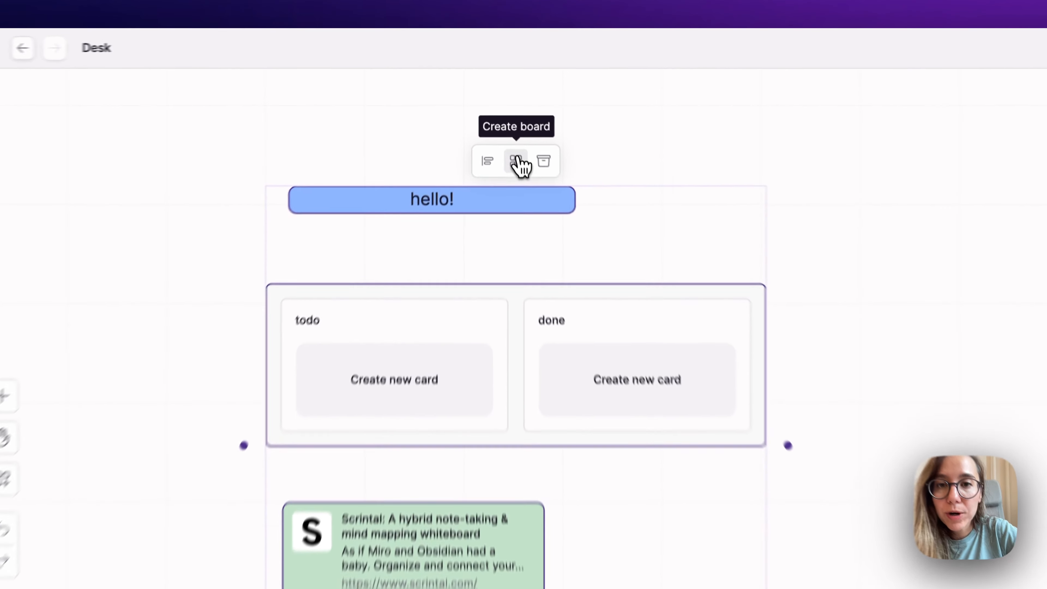
pyautogui.click(501, 105)
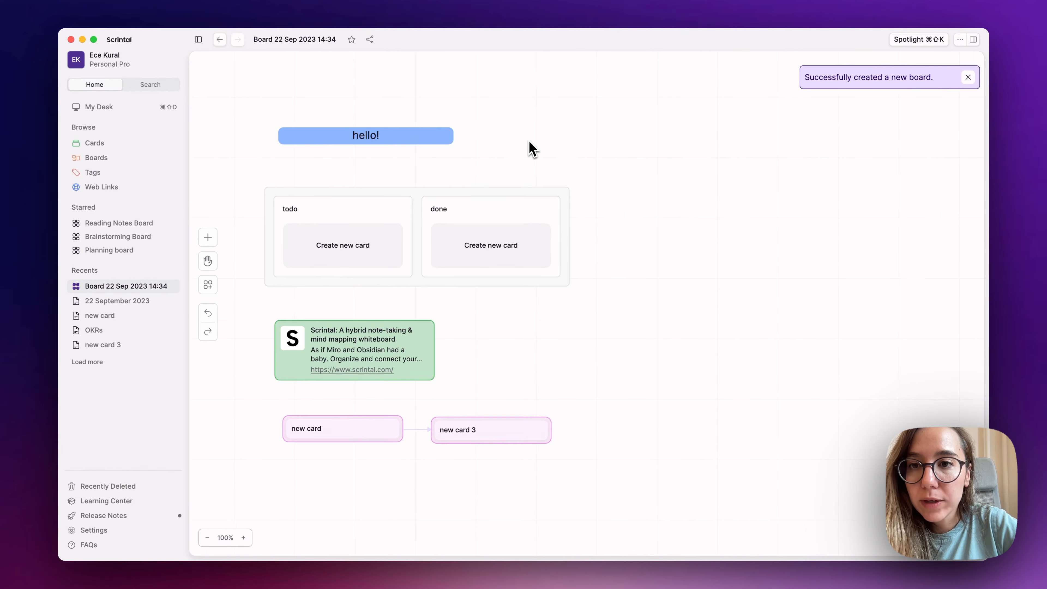
pyautogui.click(287, 36)
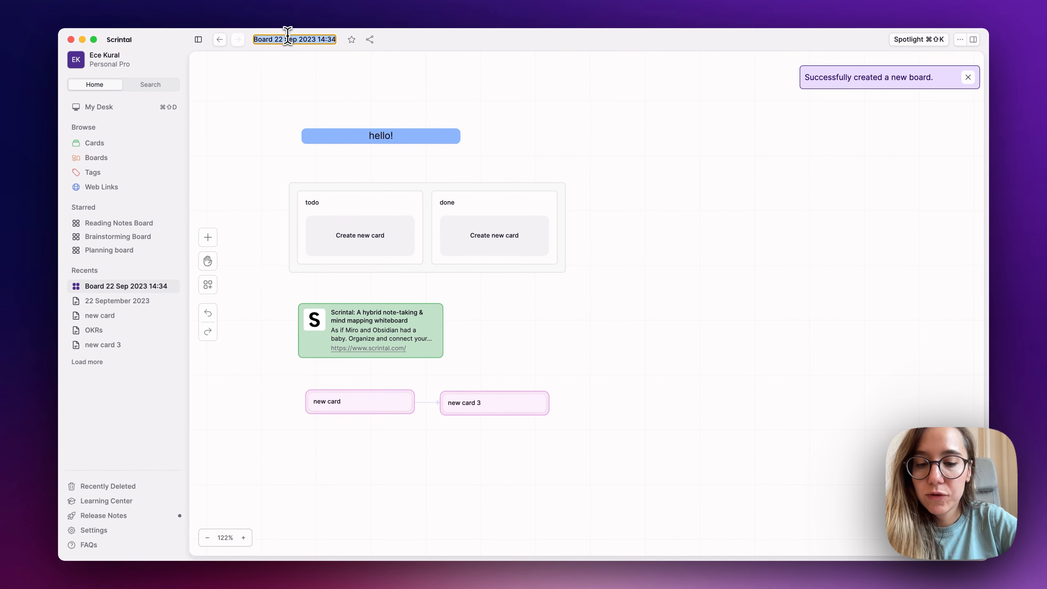
pyautogui.write('new board')
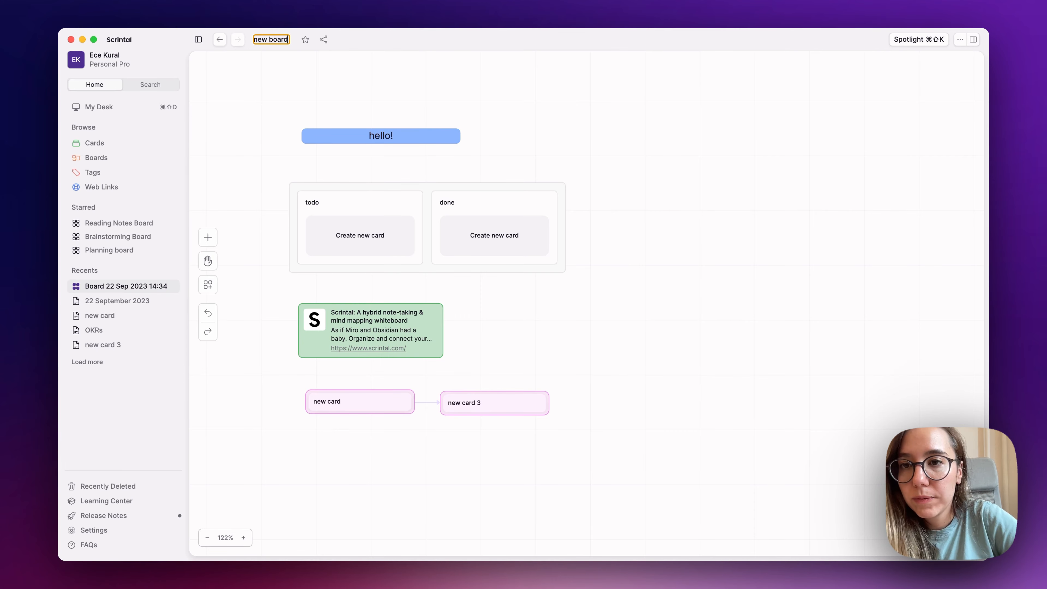
pyautogui.press('Return')
pyautogui.scroll(-3, 274, 99)
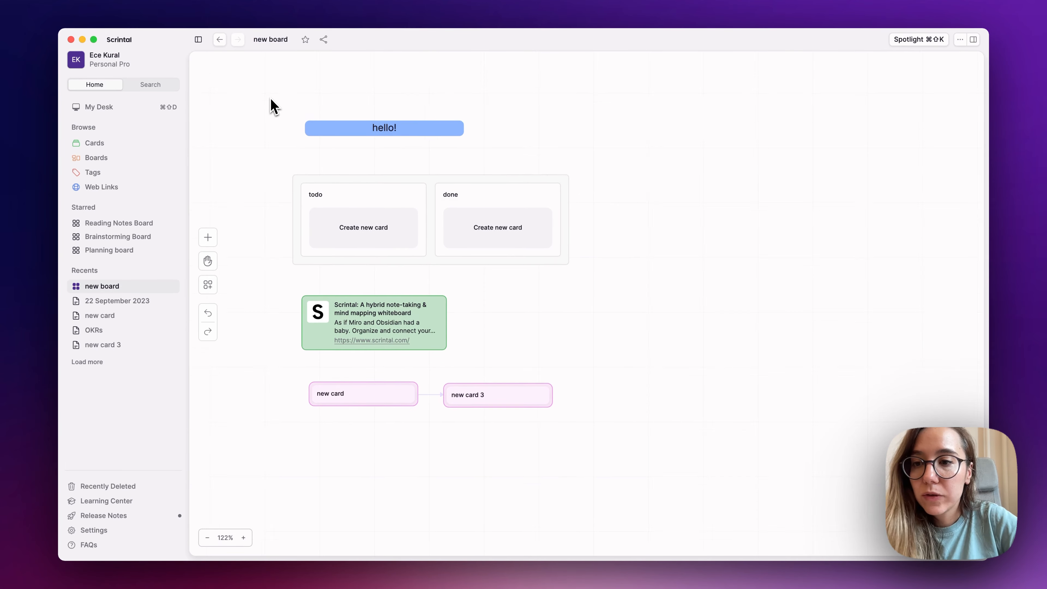
# Open new board from the Boards list and add a nested board to the canvas beside the todo and done columns
pyautogui.click(107, 163)
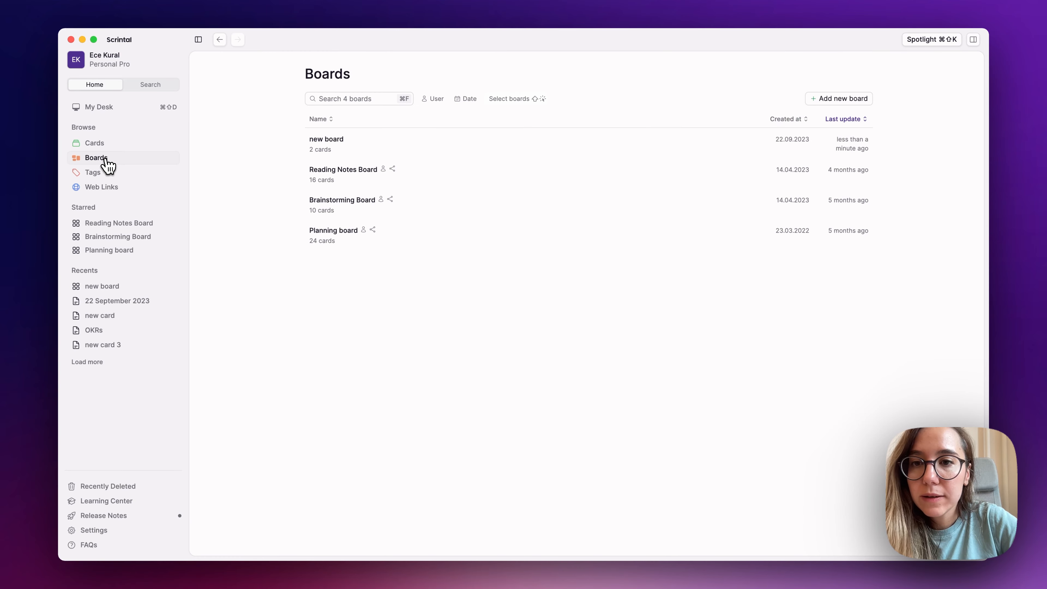
pyautogui.click(361, 148)
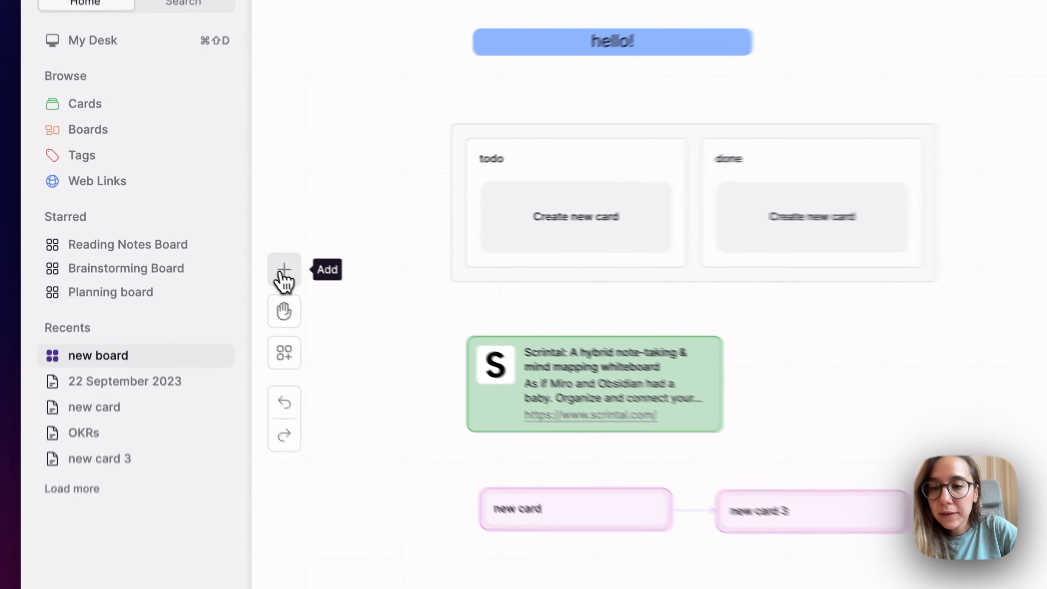
pyautogui.click(208, 238)
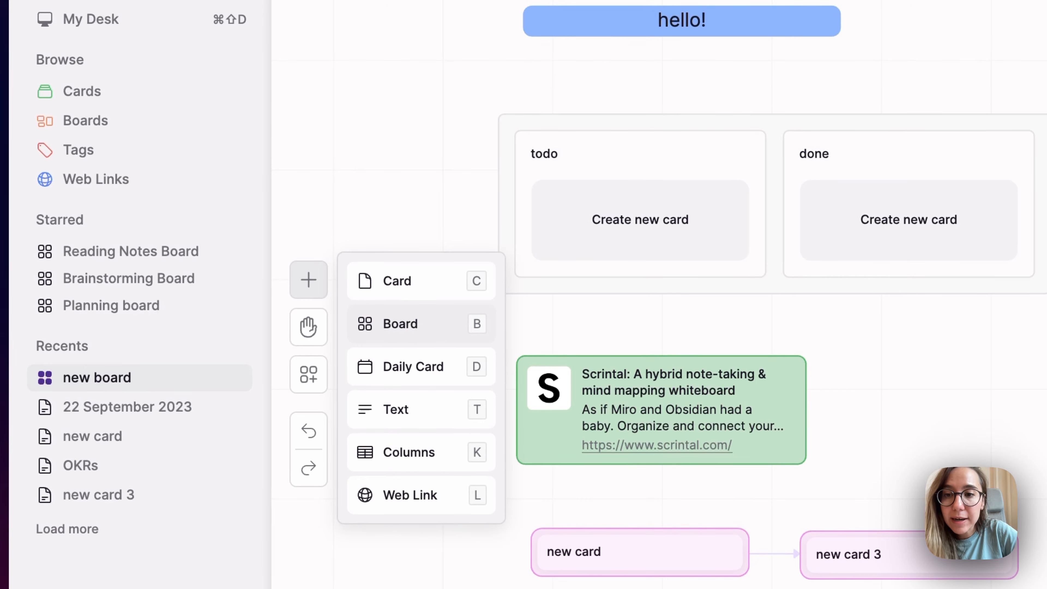
pyautogui.click(412, 330)
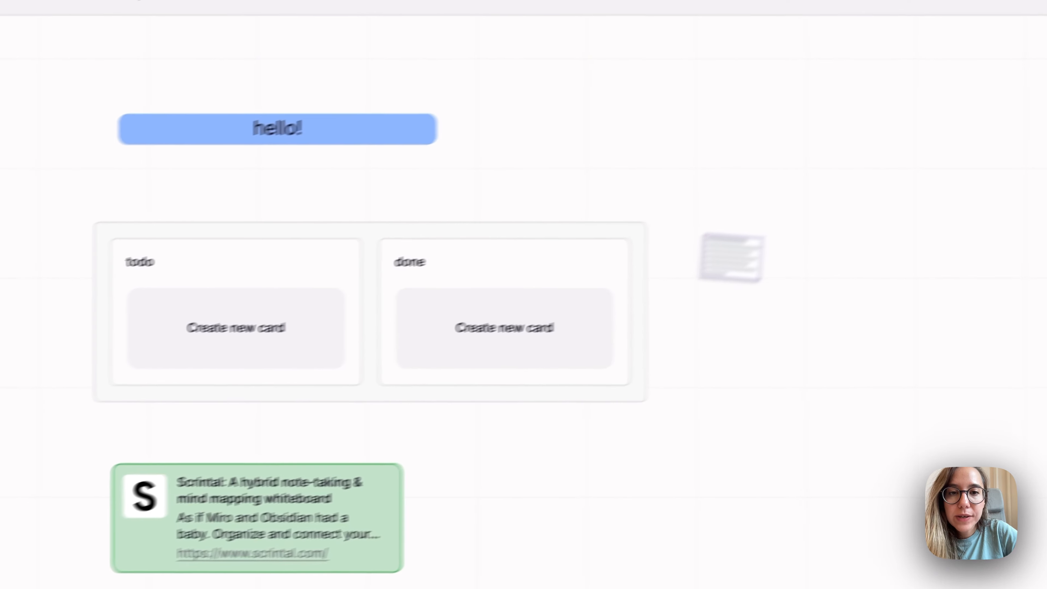
pyautogui.click(743, 196)
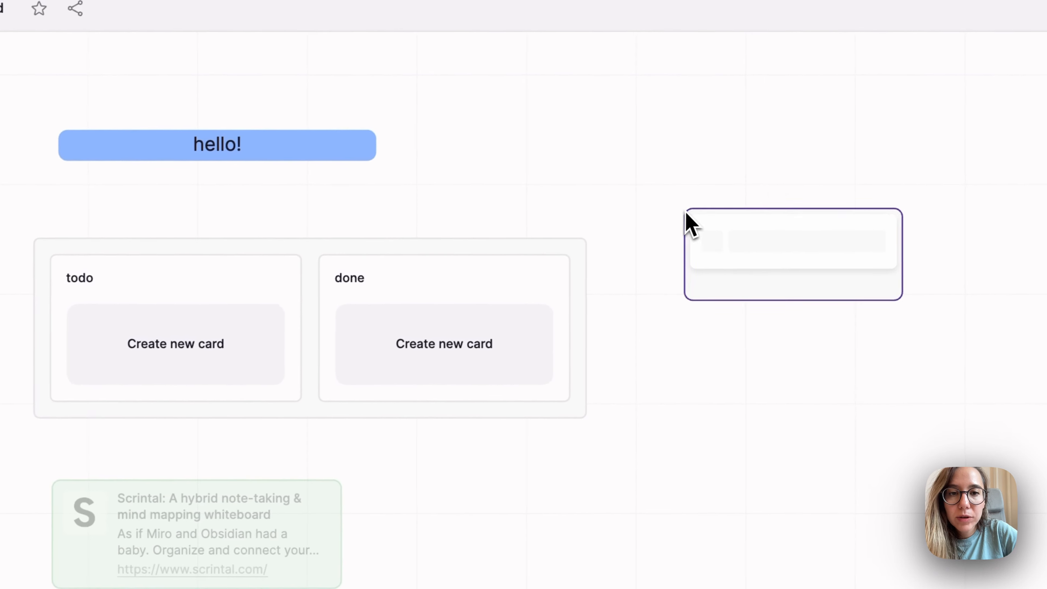
pyautogui.click(720, 386)
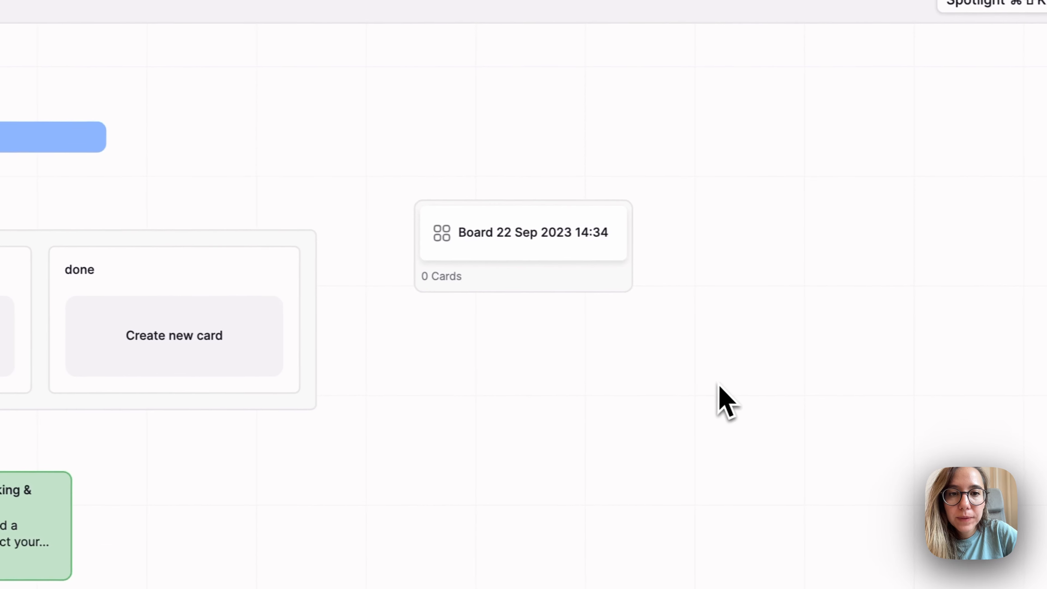
# Open the nested board and rename it Subsection of the new board
pyautogui.click(507, 243)
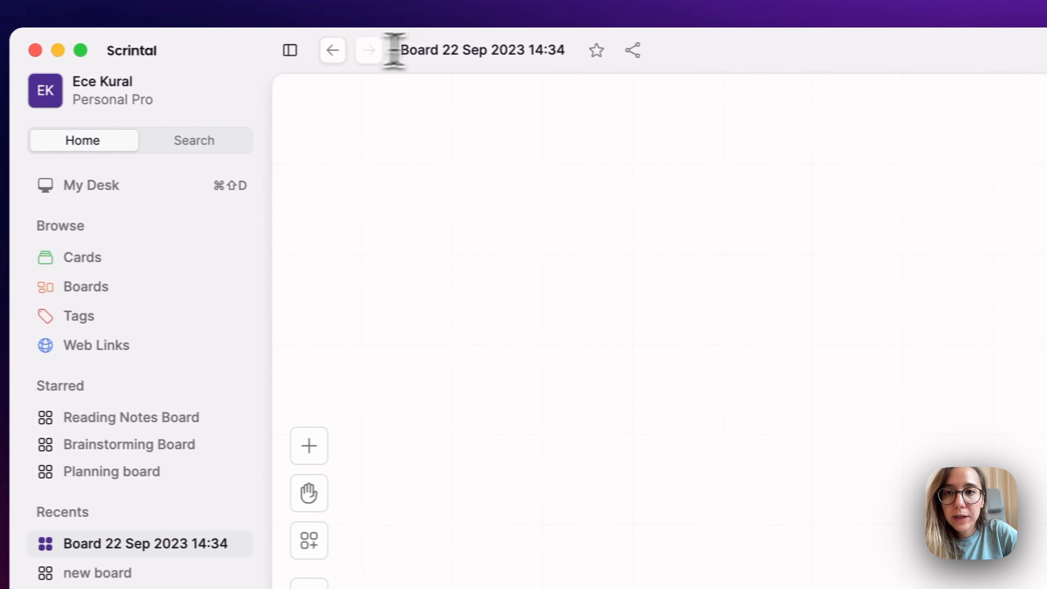
pyautogui.click(302, 44)
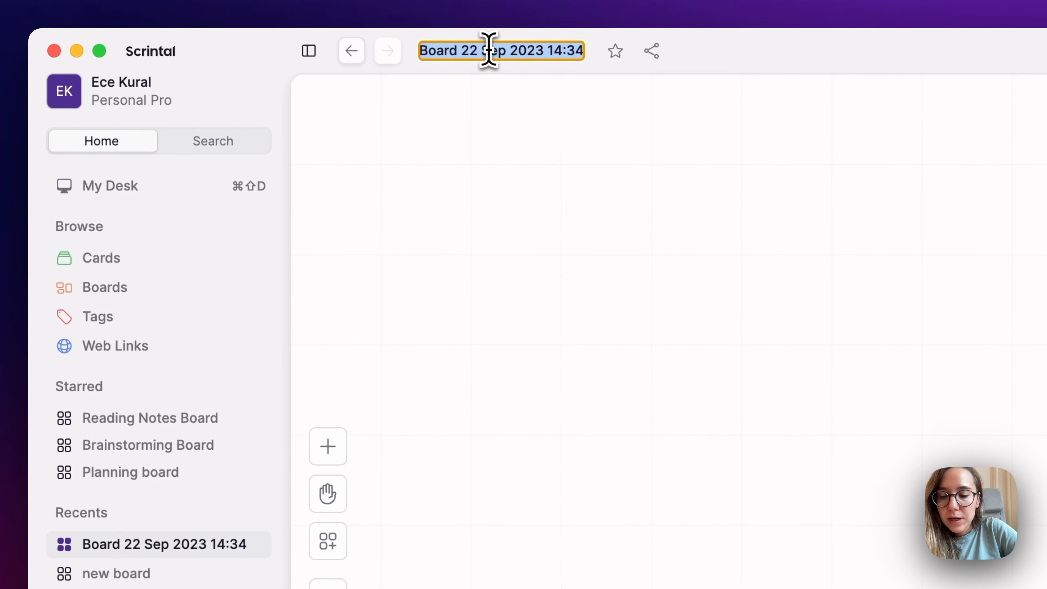
pyautogui.write('Subsectio')
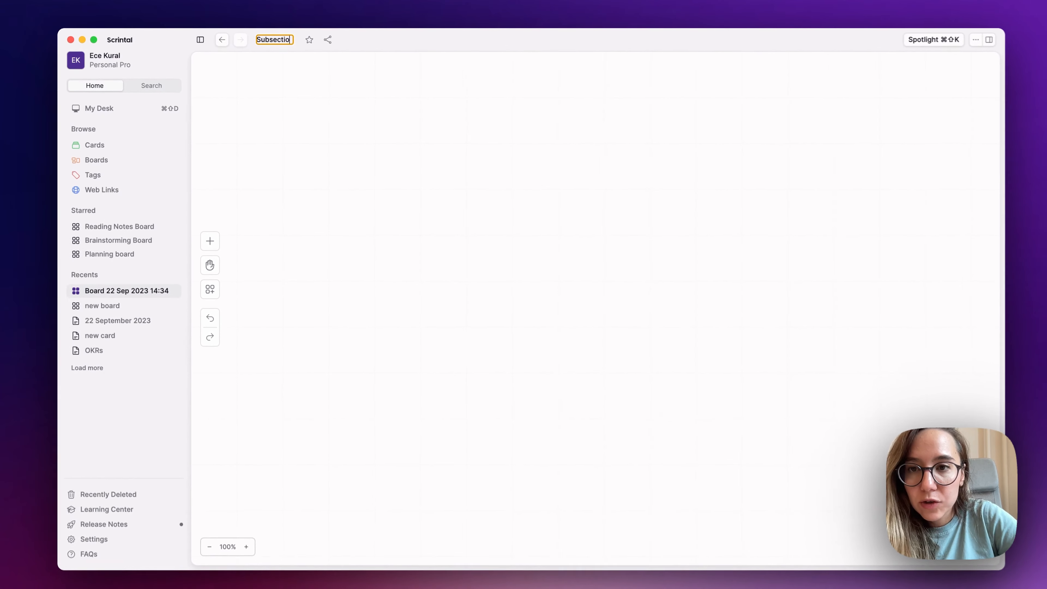
pyautogui.write('n of the new board')
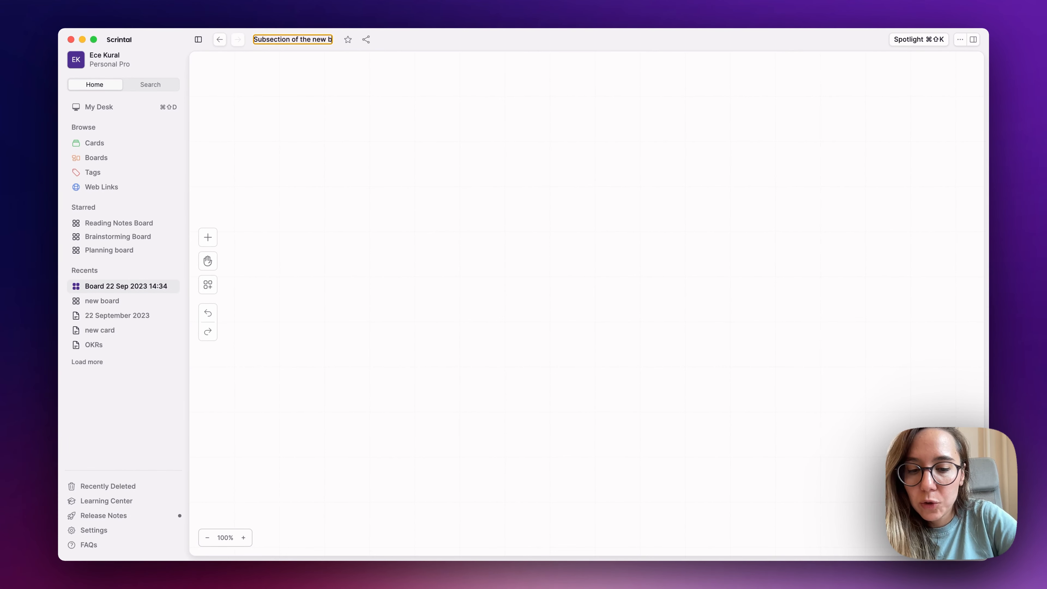
pyautogui.press('Return')
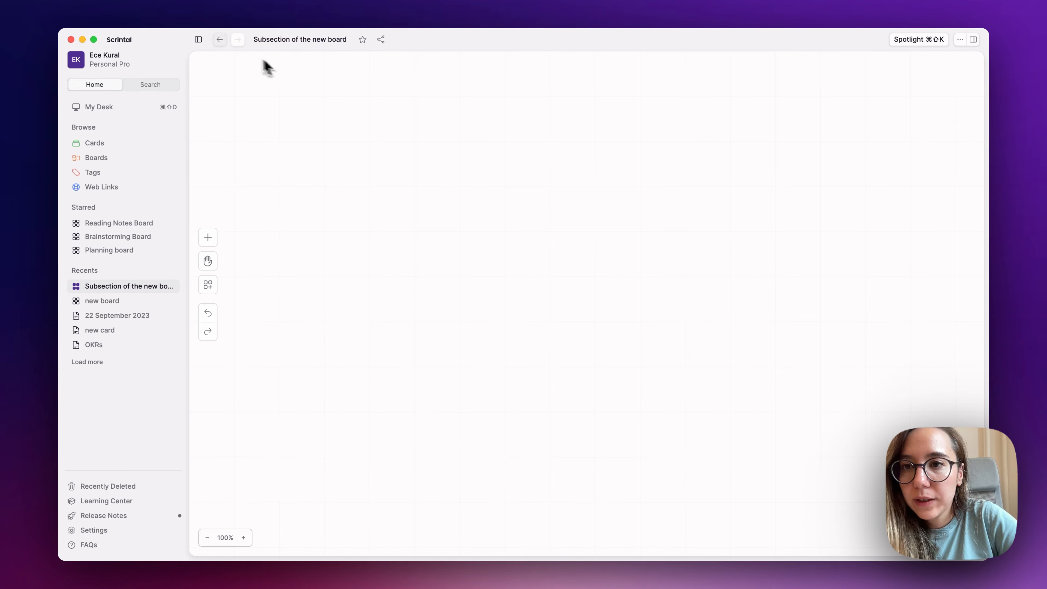
# Go back to the parent board and reposition the nested board's card beside the columns
pyautogui.click(219, 39)
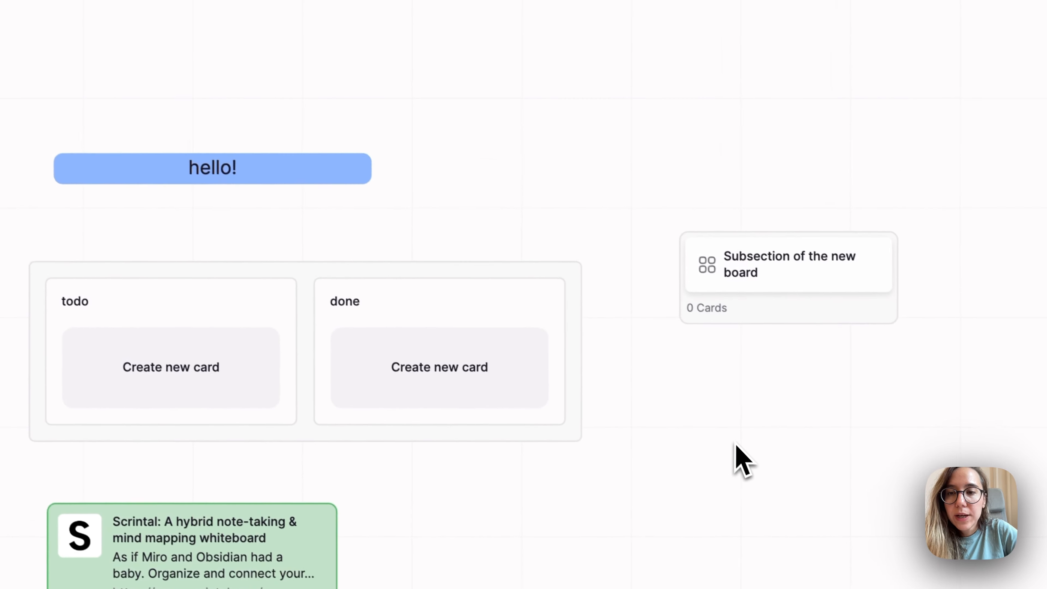
pyautogui.hscroll(5, 371, 183)
pyautogui.scroll(-3, 371, 184)
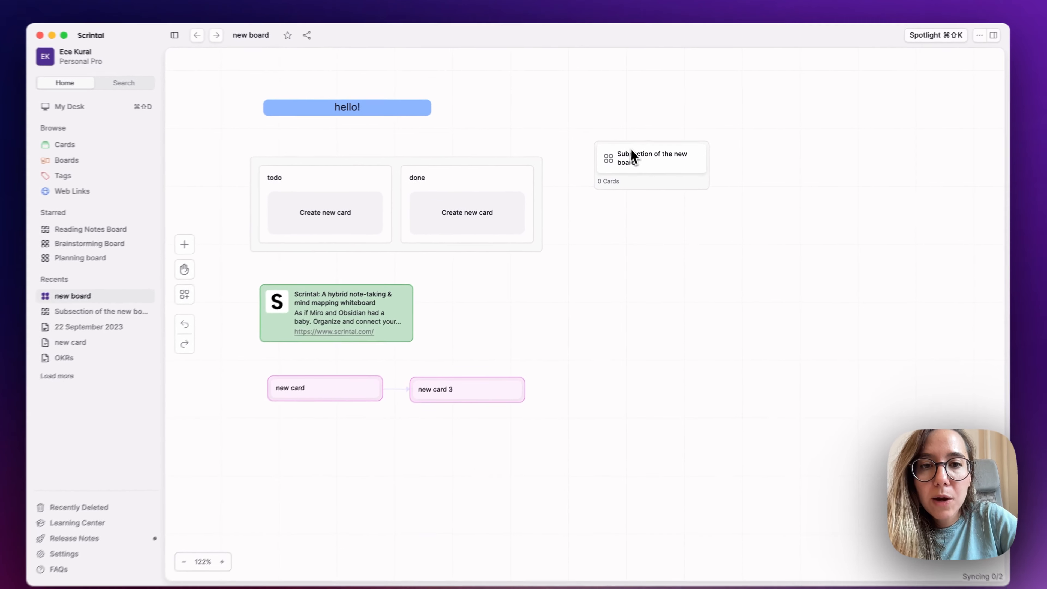
pyautogui.moveTo(653, 197); pyautogui.dragTo(638, 227)
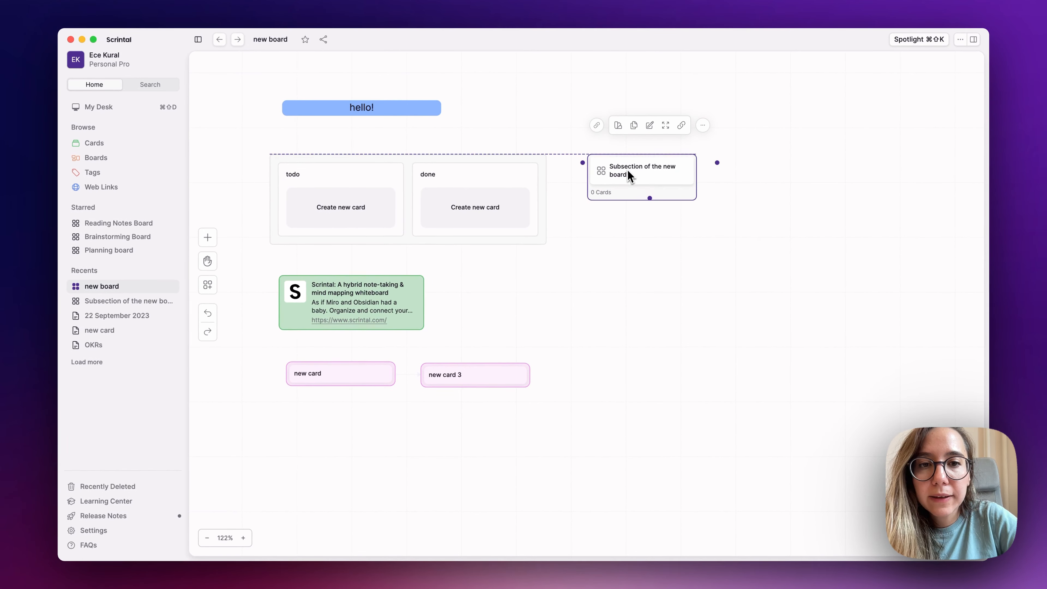
pyautogui.moveTo(627, 171); pyautogui.dragTo(636, 173)
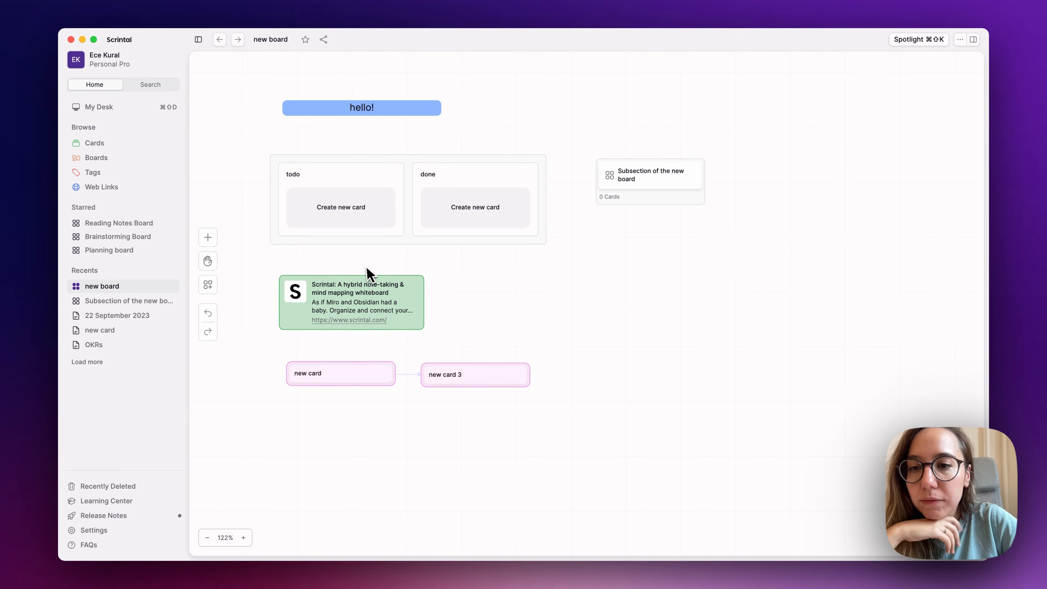
# Open the starred Reading Notes Board and look over its reading source, idea and evidence cards
pyautogui.click(114, 226)
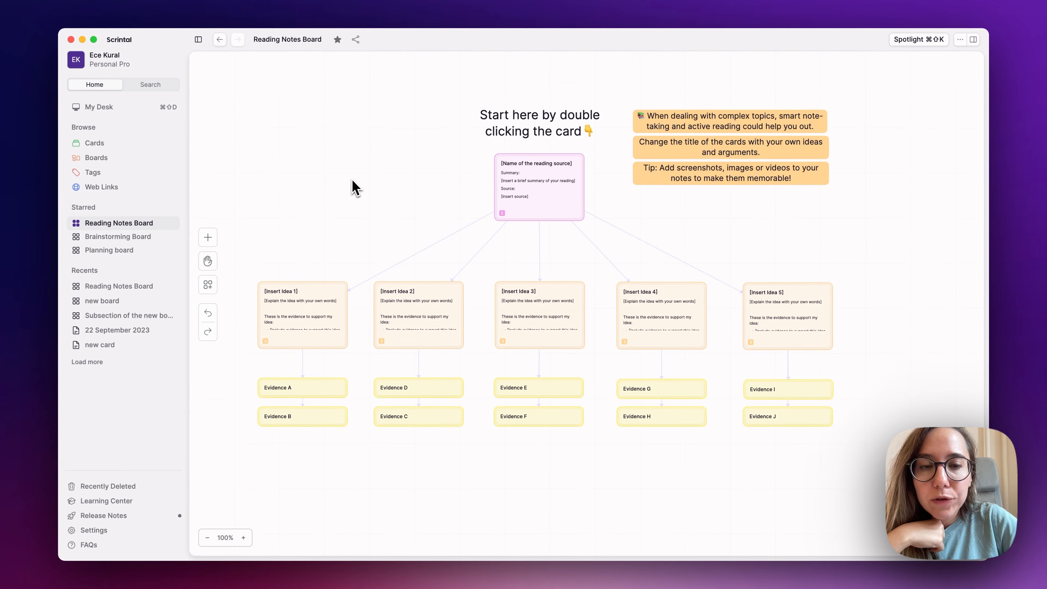
pyautogui.scroll(-1, 352, 179)
pyautogui.scroll(5, 352, 180)
pyautogui.hscroll(1, 352, 180)
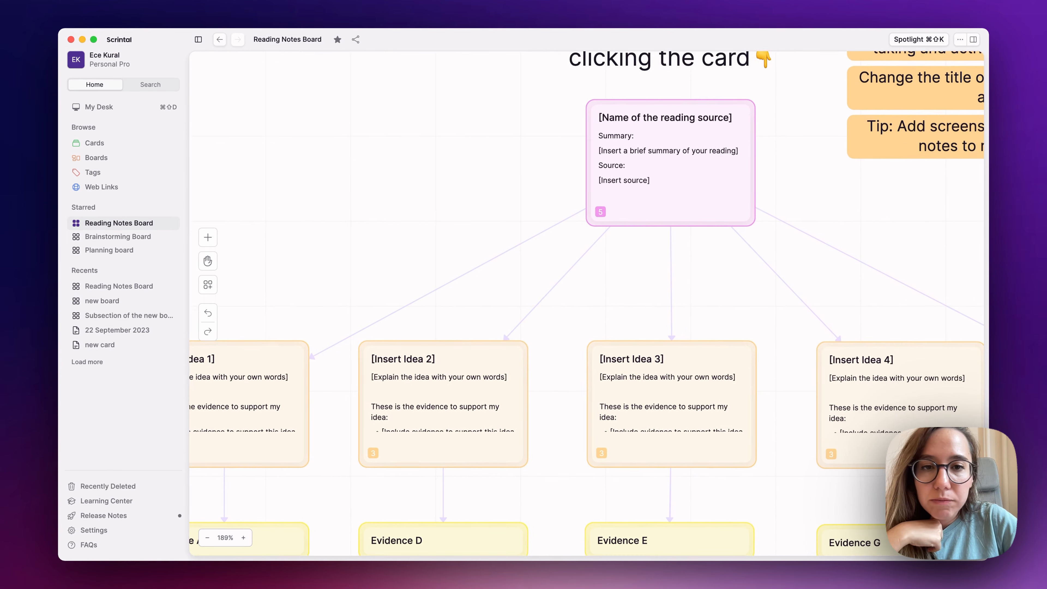
pyautogui.scroll(-4, 352, 180)
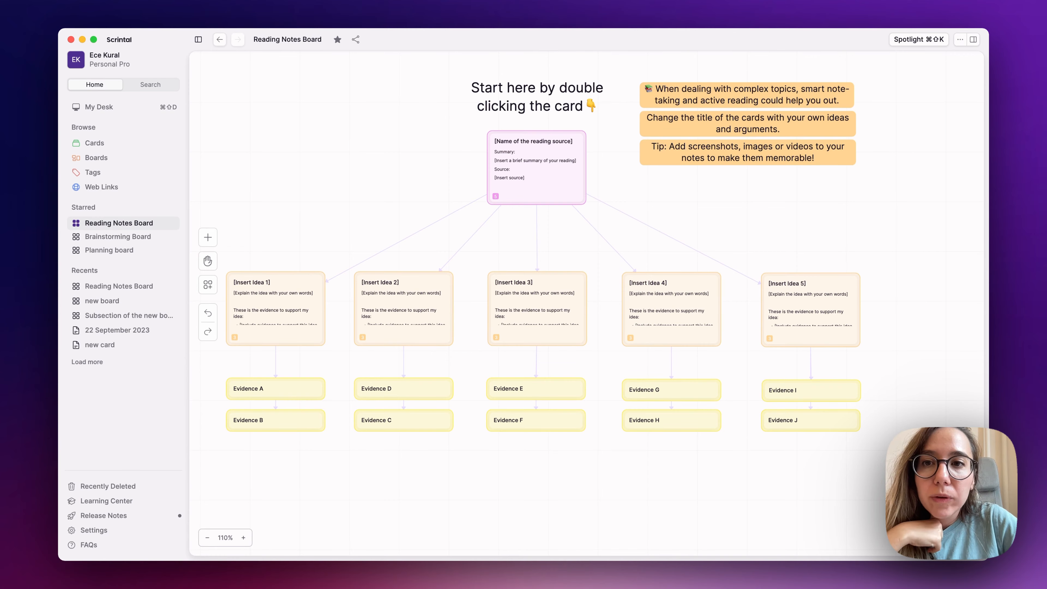
pyautogui.scroll(1, 548, 260)
pyautogui.hscroll(-1, 548, 260)
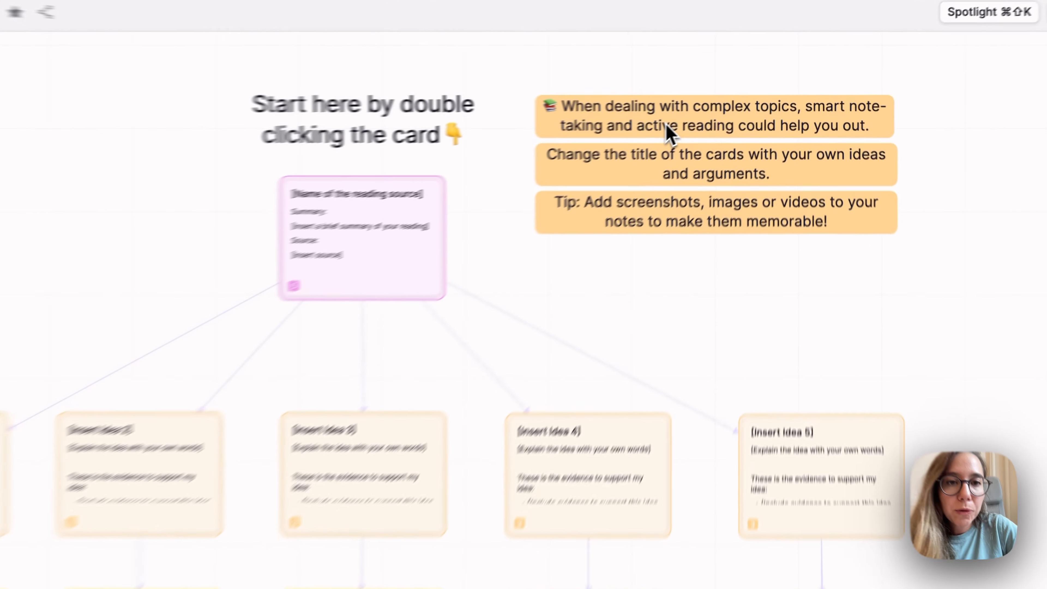
# Select the orange tip text blocks on the Reading Notes Board to view their formatting options, and clear the selection
pyautogui.click(726, 115)
pyautogui.click(720, 135)
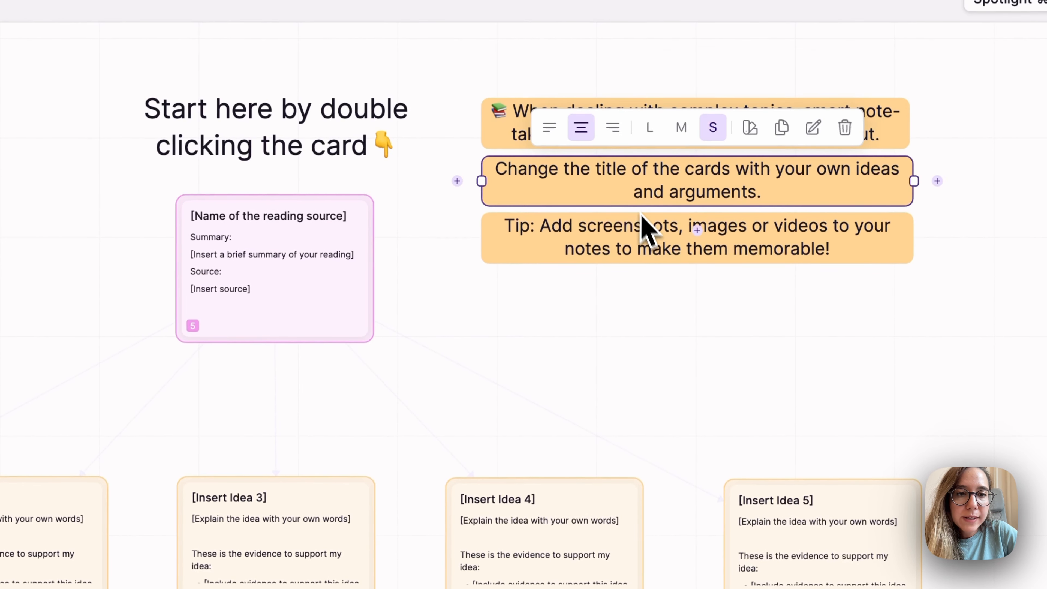
pyautogui.click(633, 248)
pyautogui.click(631, 367)
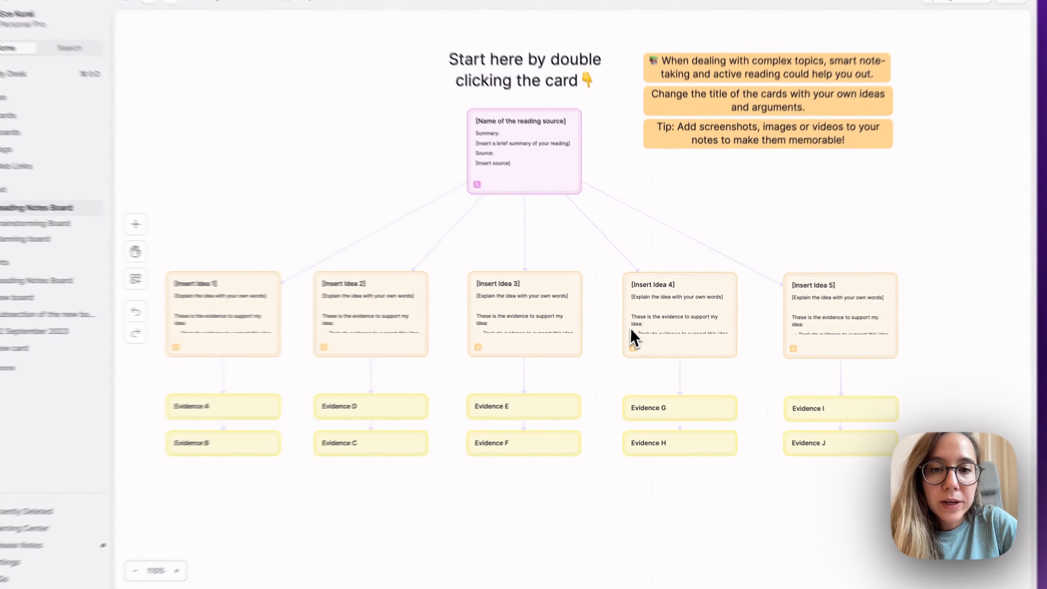
# Add a nested board to the empty area beside the orange tip text on the Reading Notes Board
pyautogui.hscroll(1, 631, 329)
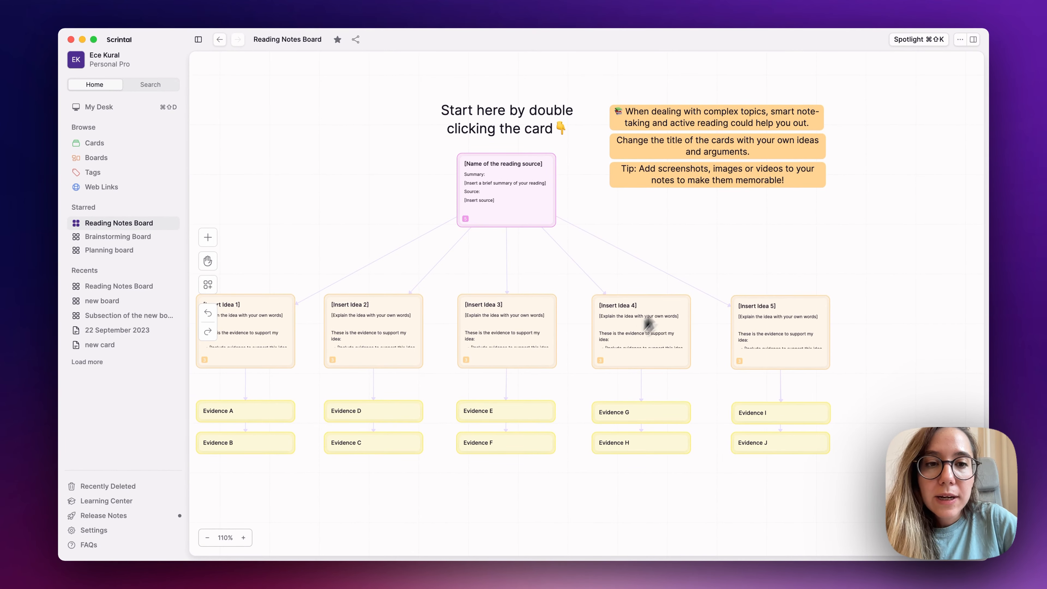
pyautogui.hscroll(3, 787, 232)
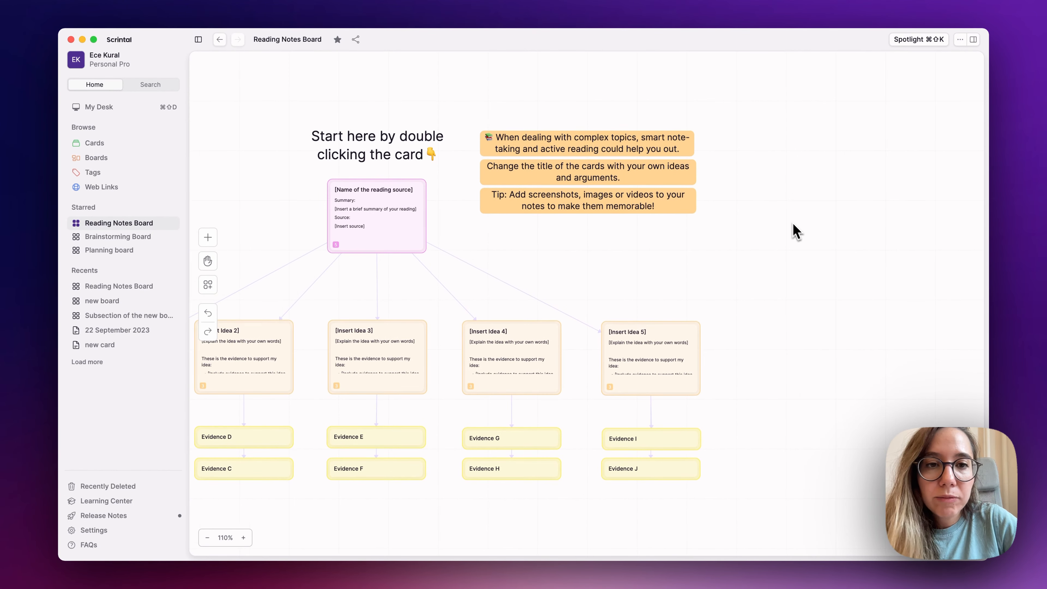
pyautogui.click(208, 238)
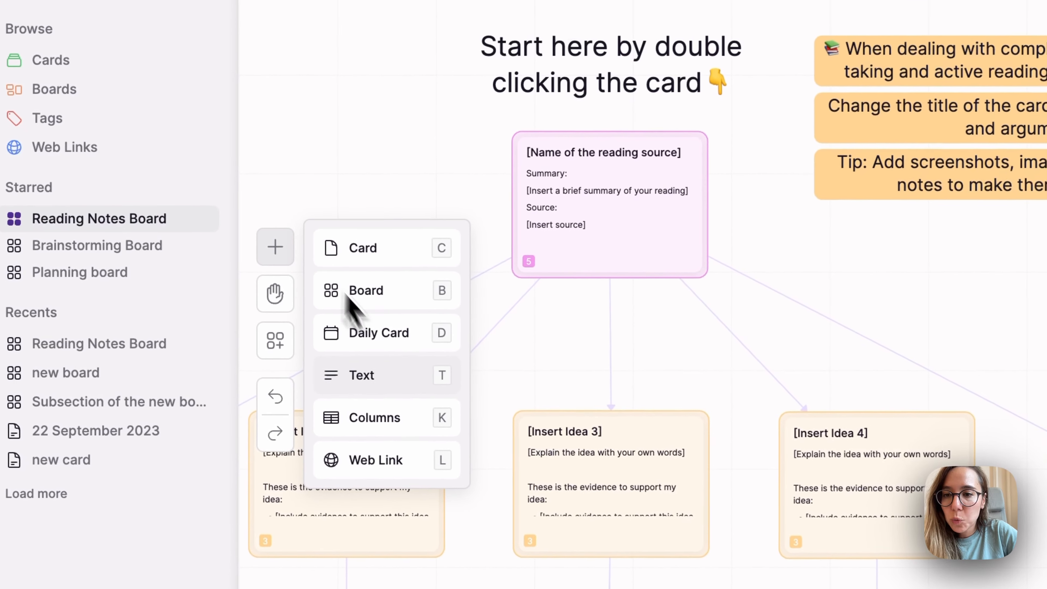
pyautogui.click(380, 307)
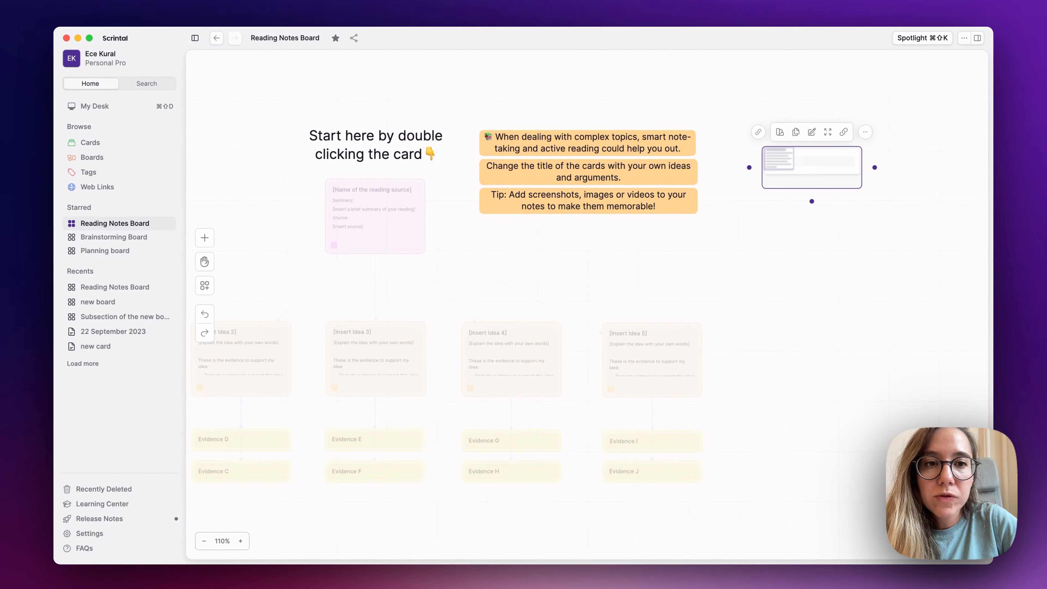
pyautogui.click(783, 249)
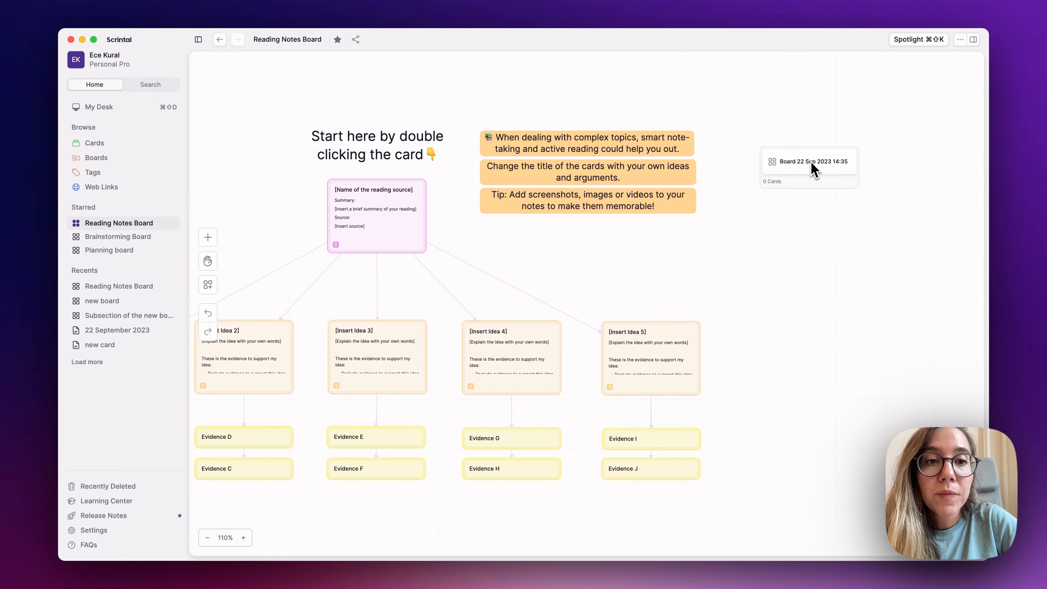
# Open the newly added nested board and rename it My article 1
pyautogui.click(814, 167)
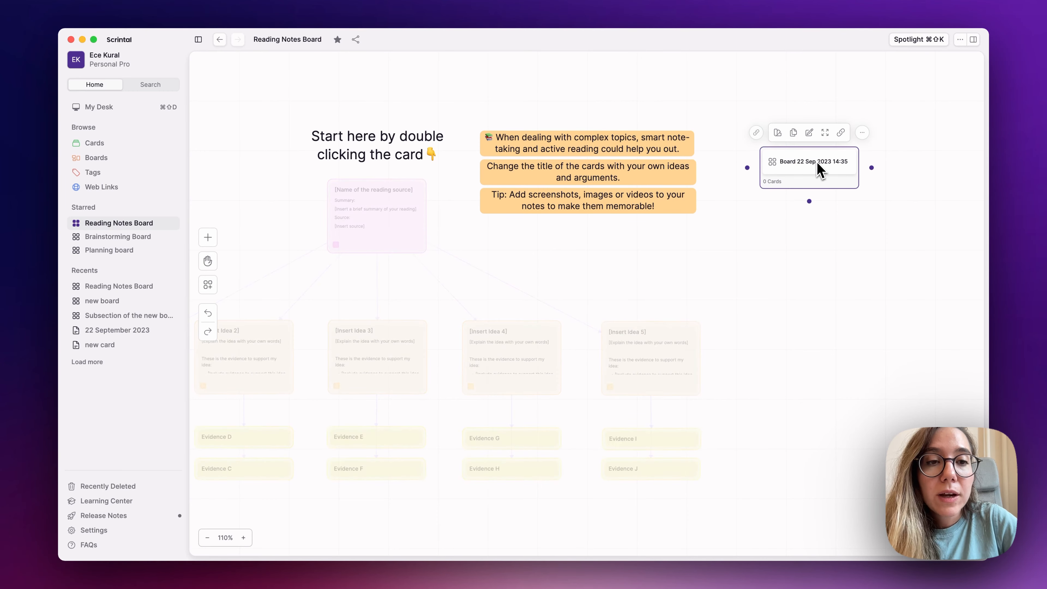
pyautogui.doubleClick(807, 167)
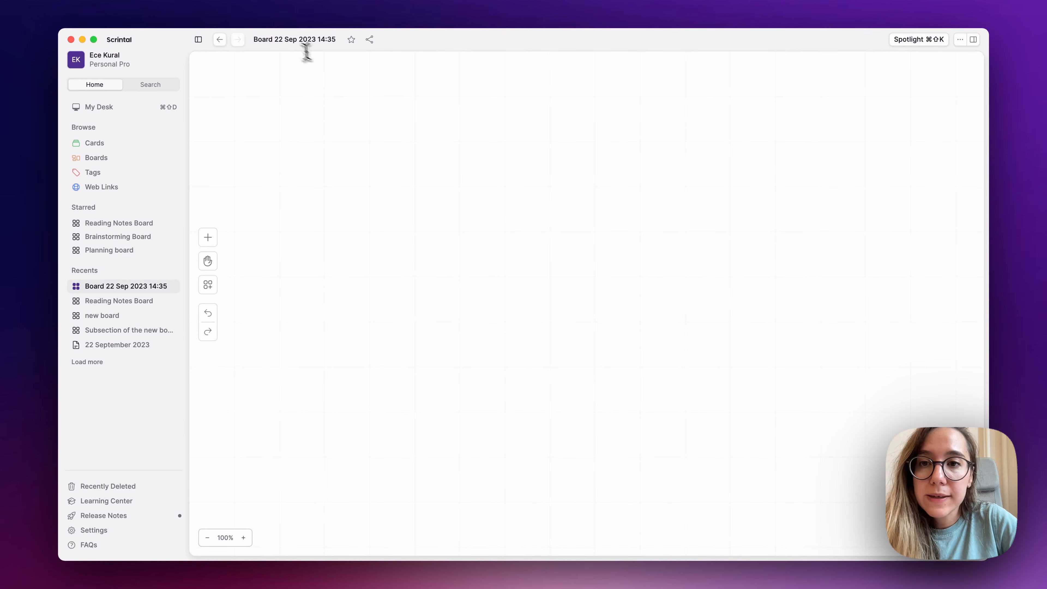
pyautogui.click(289, 40)
pyautogui.tripleClick(289, 40)
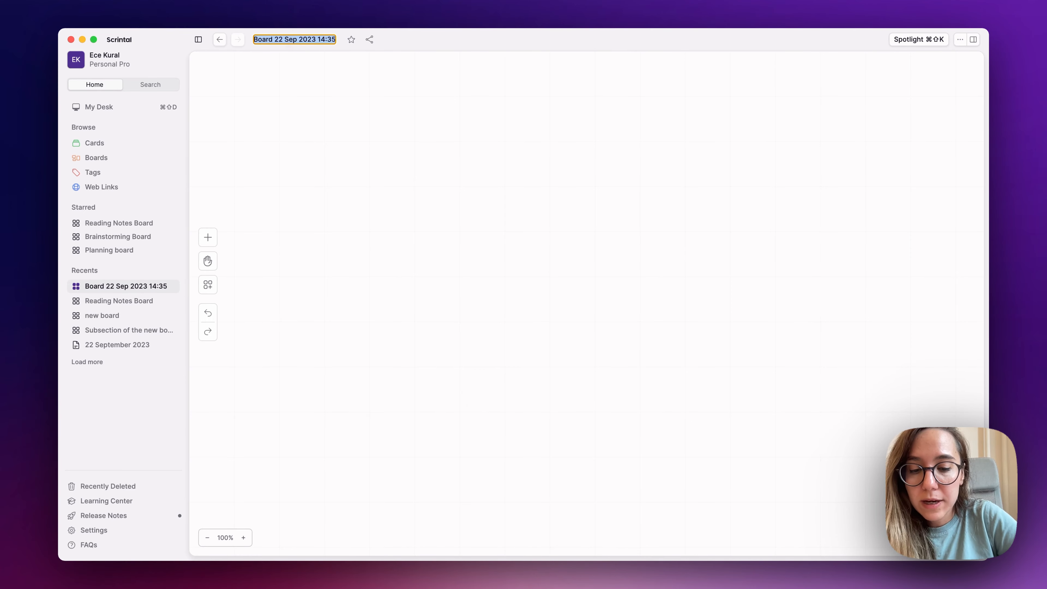
pyautogui.write('My arti')
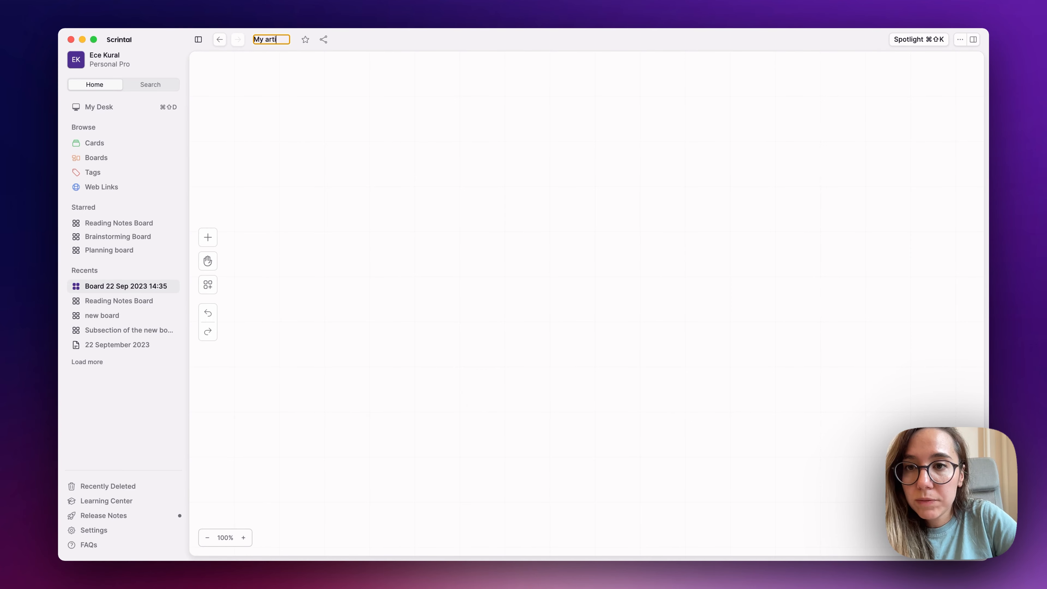
pyautogui.write('cle 1')
pyautogui.press('Return')
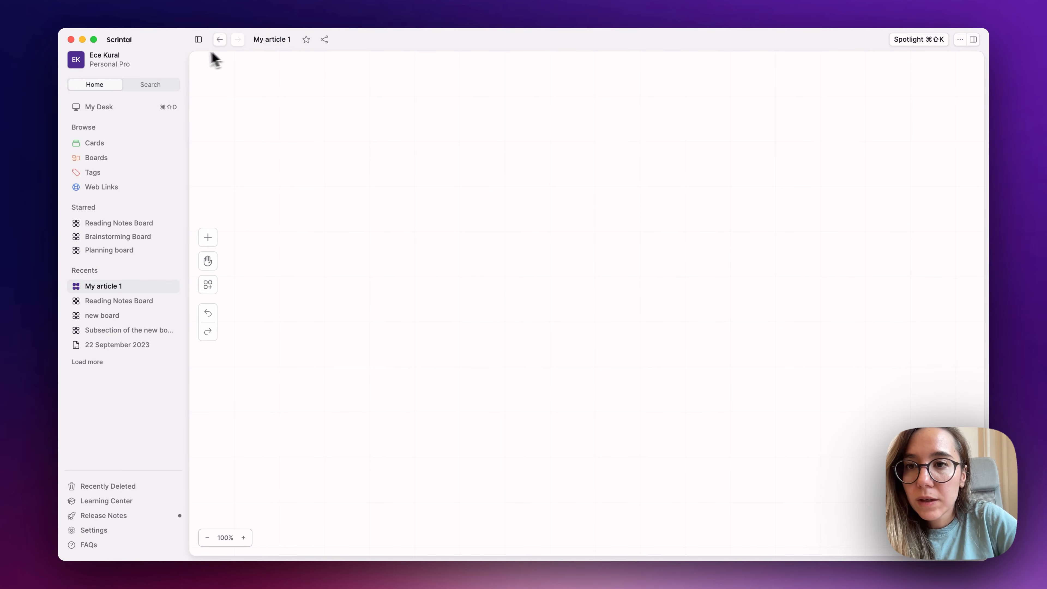
# Go back to the Reading Notes Board, shift the My article 1 board's card slightly, and try selecting it with a selection box
pyautogui.click(221, 41)
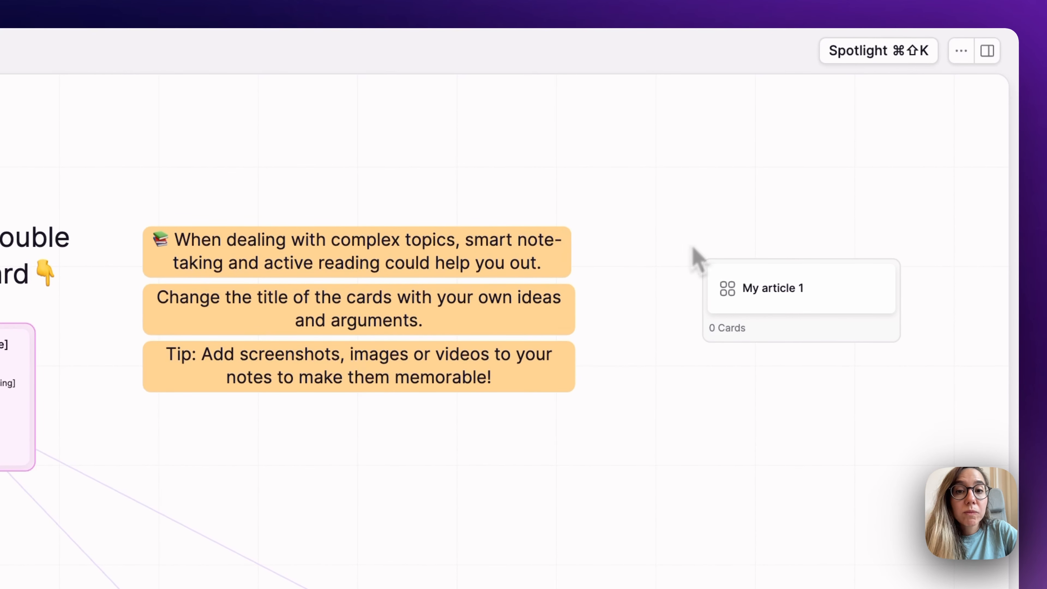
pyautogui.moveTo(760, 285); pyautogui.dragTo(739, 280)
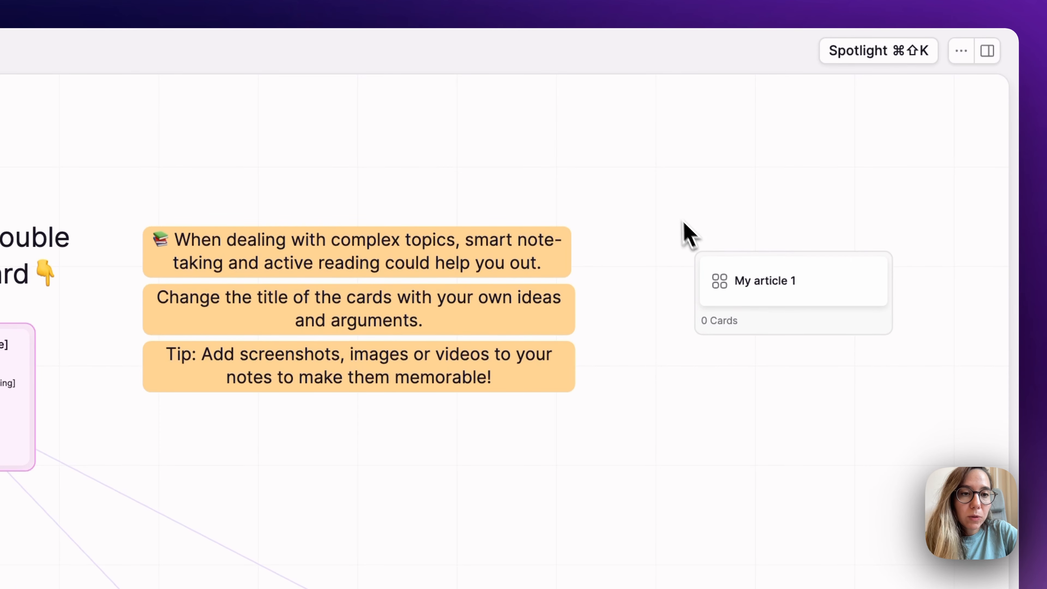
pyautogui.moveTo(663, 243); pyautogui.dragTo(947, 381)
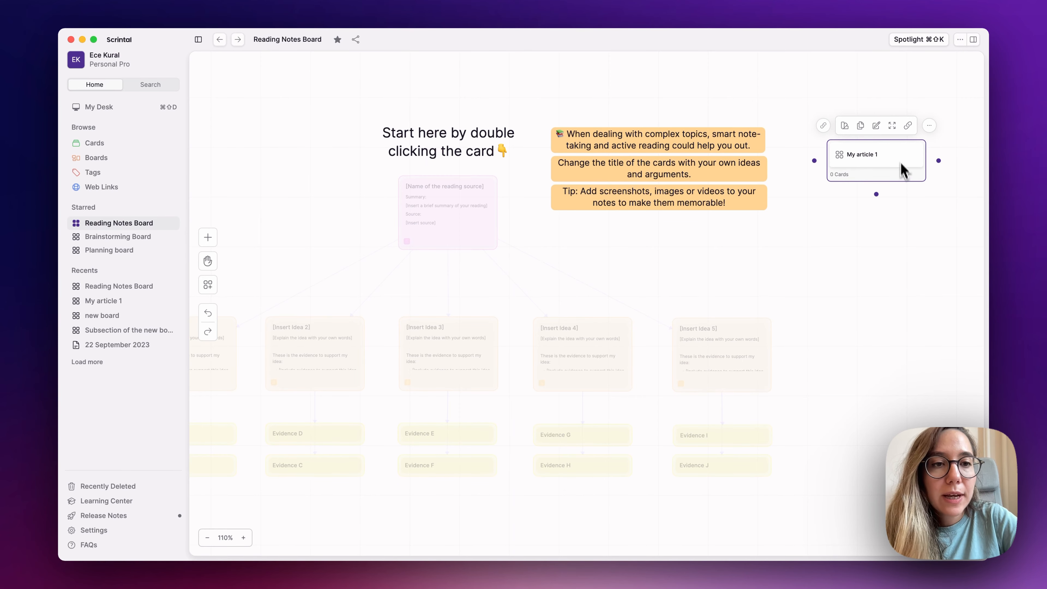
pyautogui.click(879, 258)
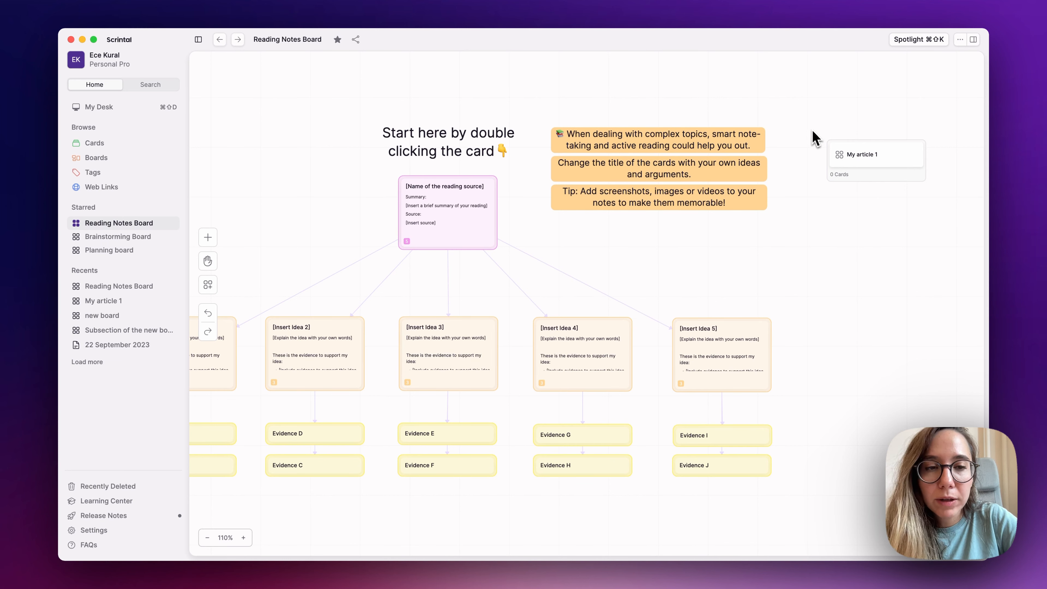
# Select the My article 1 board's card on the Reading Notes Board and delete that nested board
pyautogui.moveTo(809, 125); pyautogui.dragTo(926, 208)
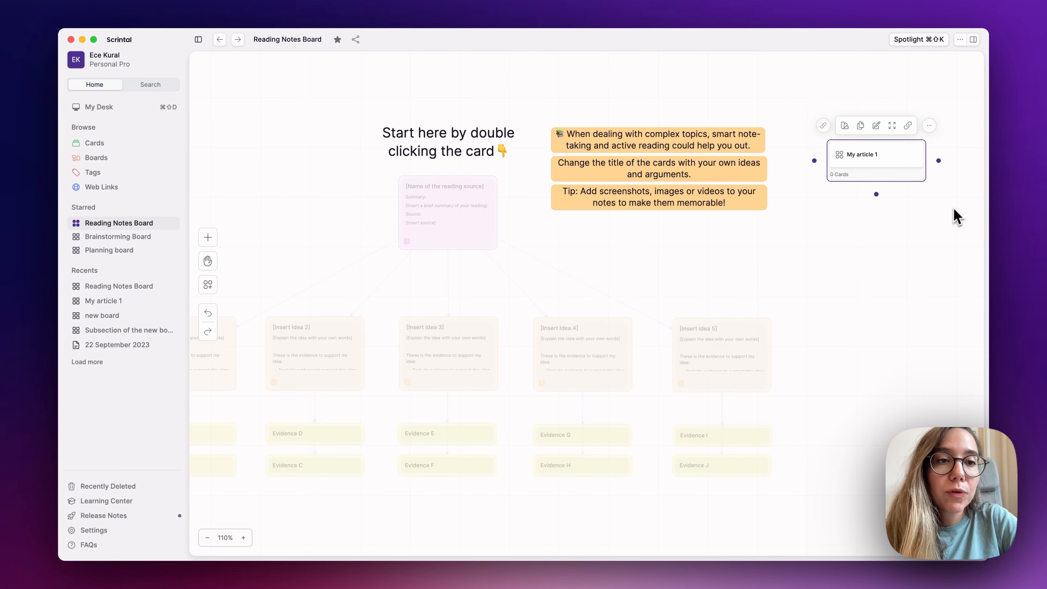
pyautogui.click(930, 127)
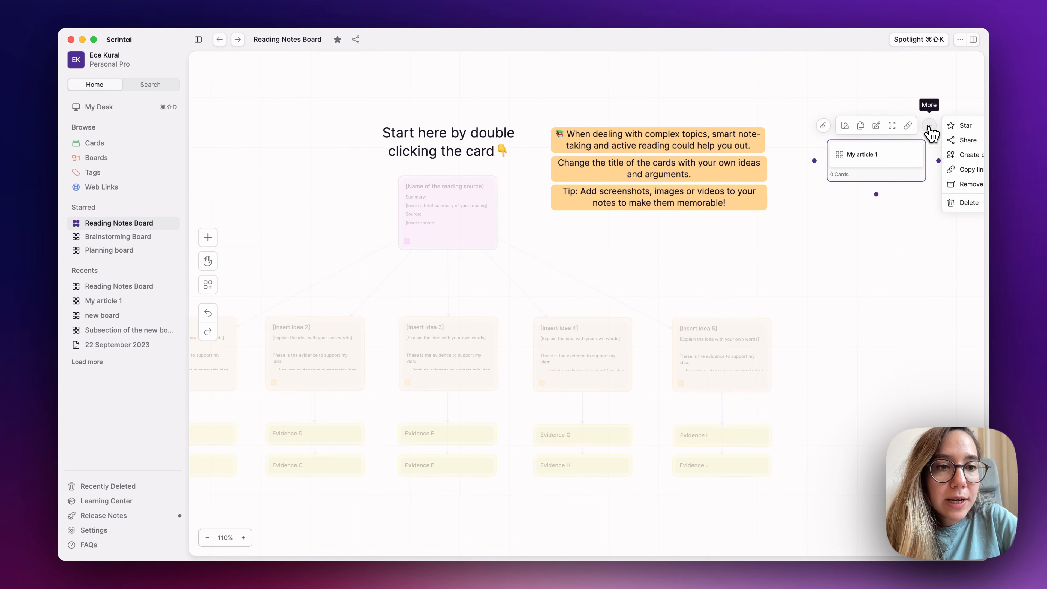
pyautogui.hscroll(2, 899, 229)
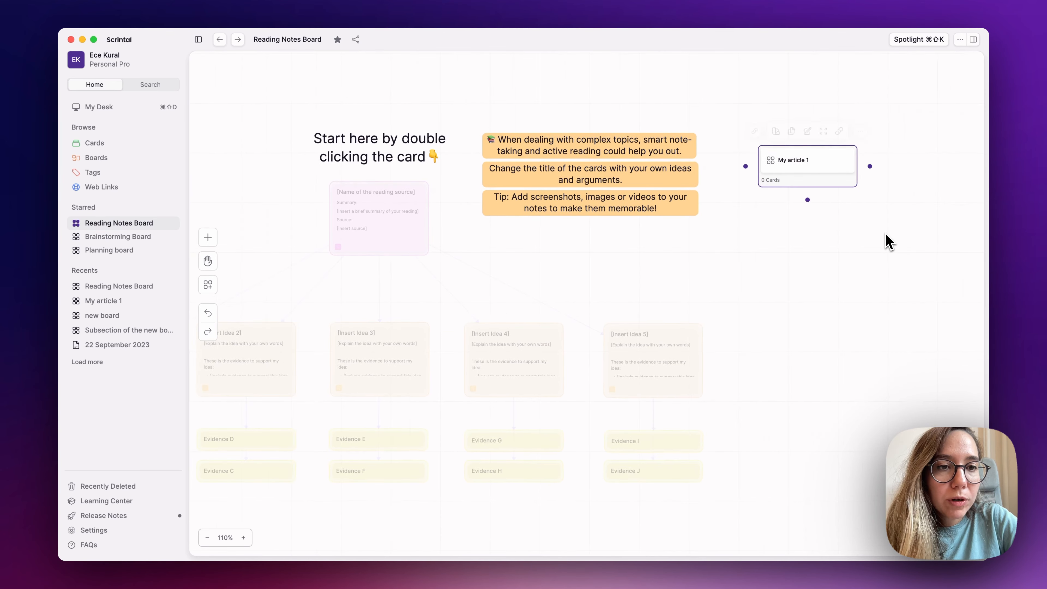
pyautogui.click(885, 234)
pyautogui.click(853, 158)
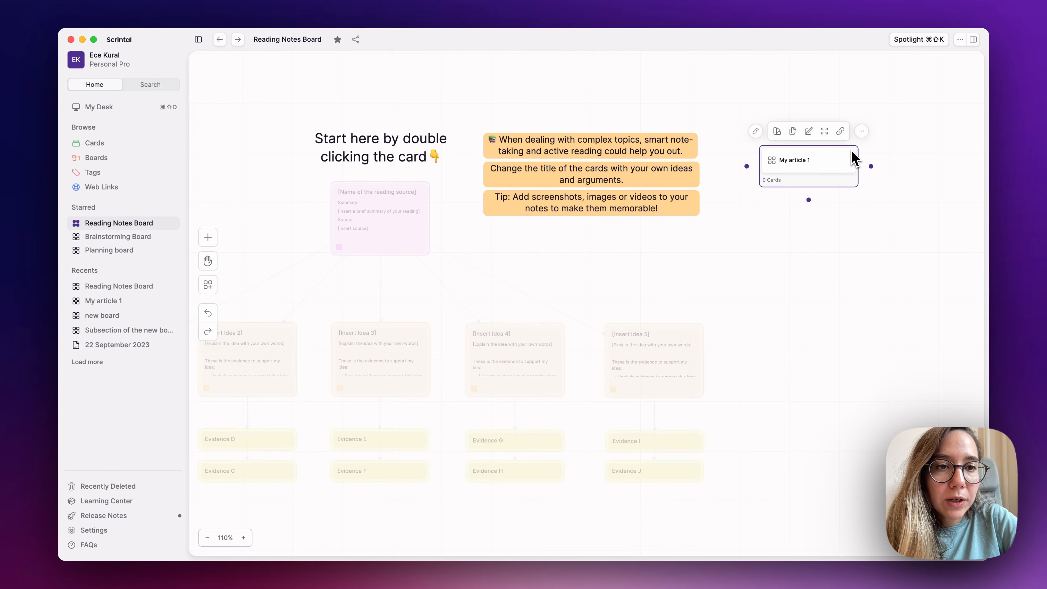
pyautogui.click(861, 137)
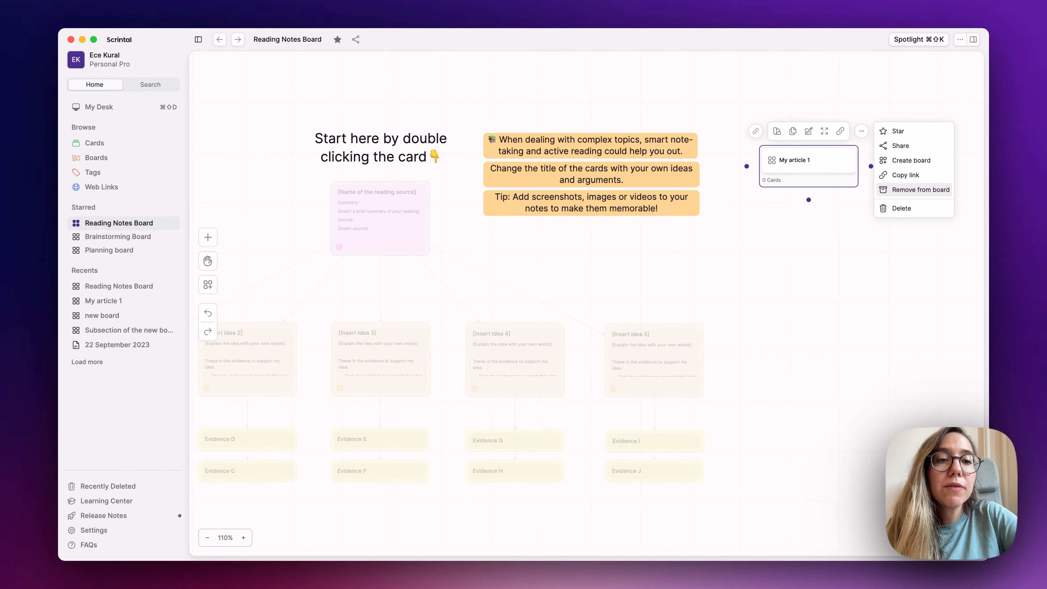
pyautogui.click(902, 208)
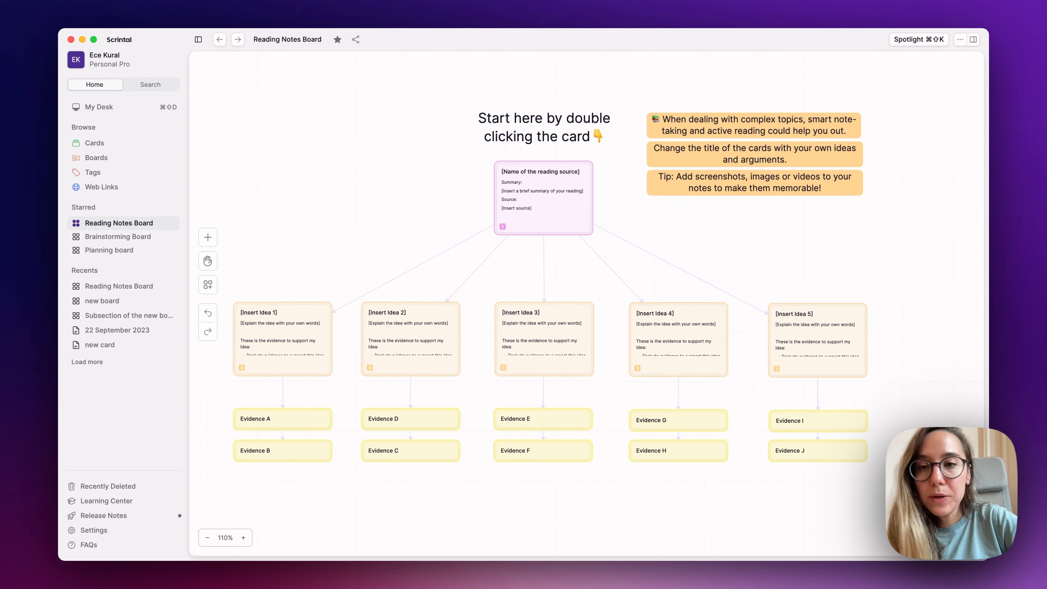
# Select the [Insert Idea 1] card on the Reading Notes Board to view its connections
pyautogui.scroll(-1, 440, 231)
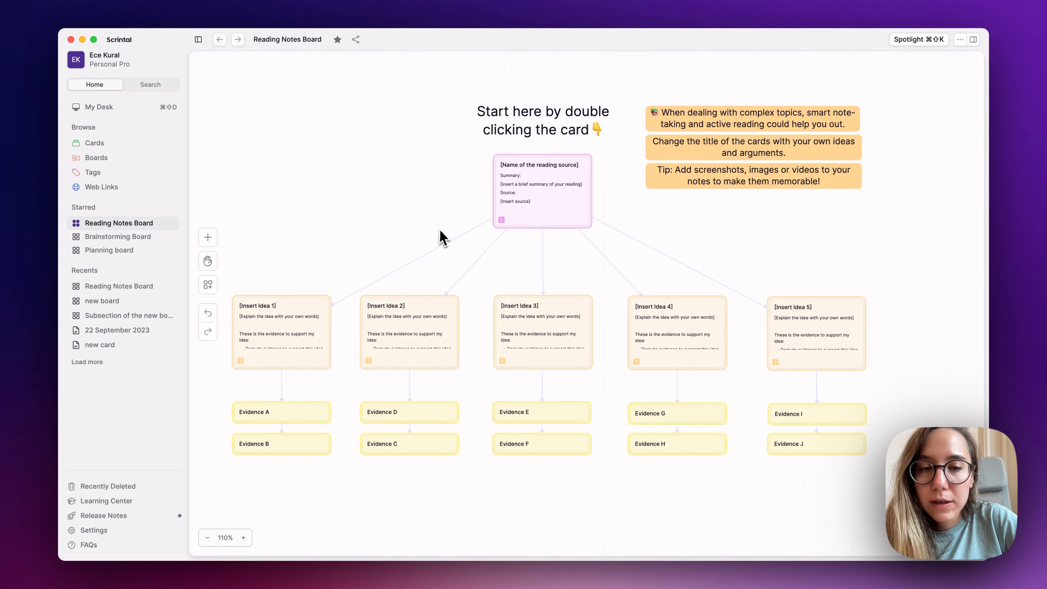
pyautogui.hscroll(-1, 440, 231)
pyautogui.click(312, 313)
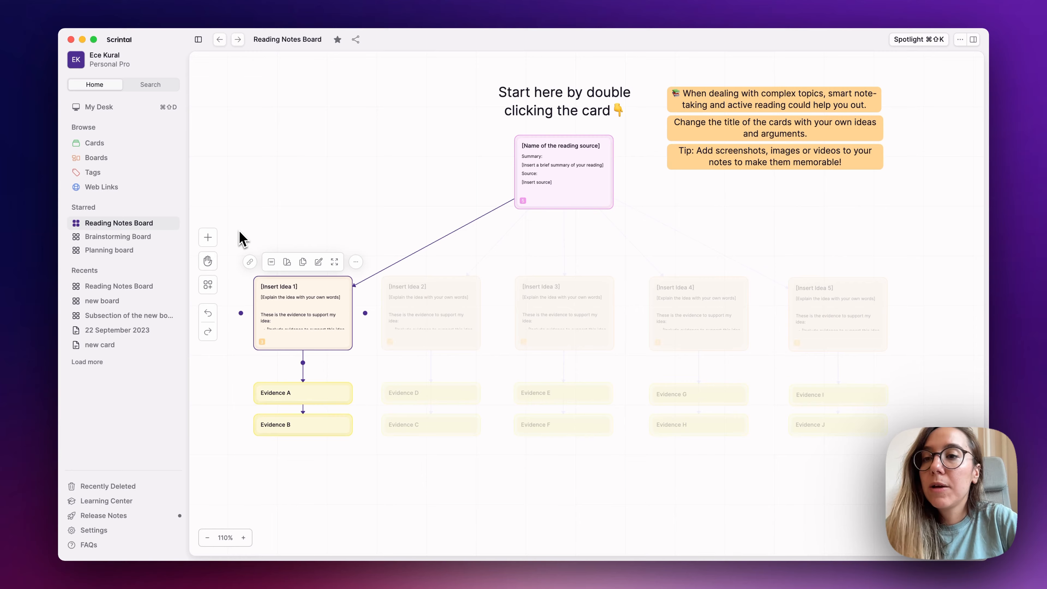
# Look at the sidebar's archive search, then return to the home view and load more recent items
pyautogui.click(152, 86)
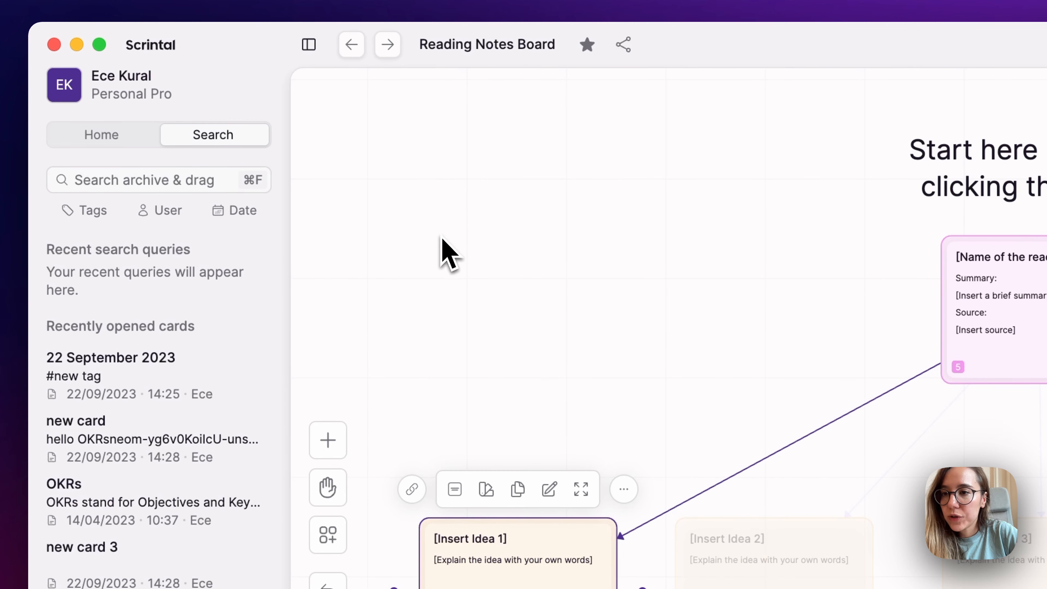
pyautogui.click(128, 184)
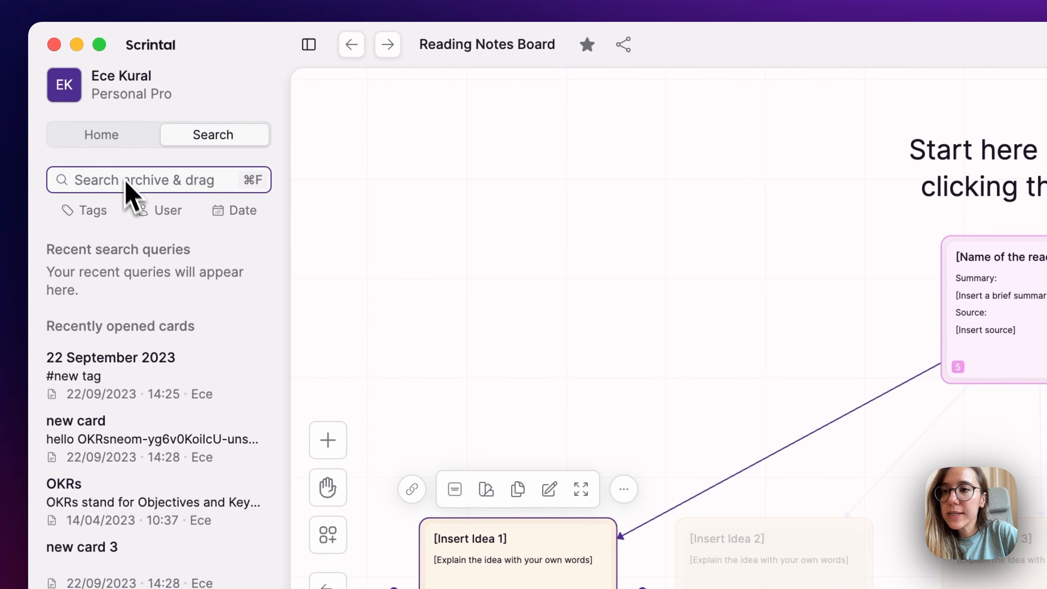
pyautogui.click(108, 142)
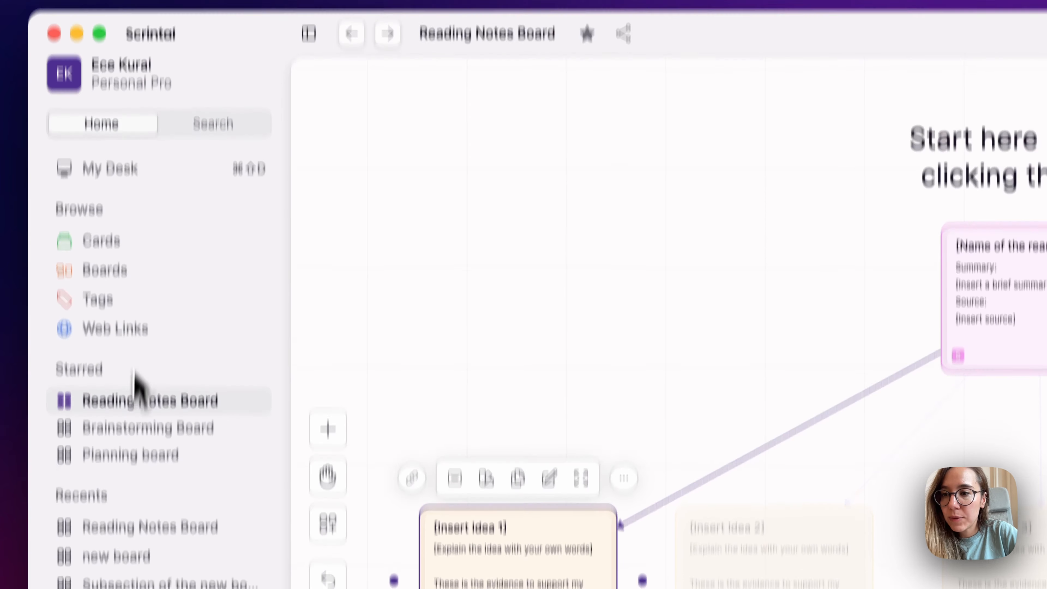
pyautogui.click(101, 421)
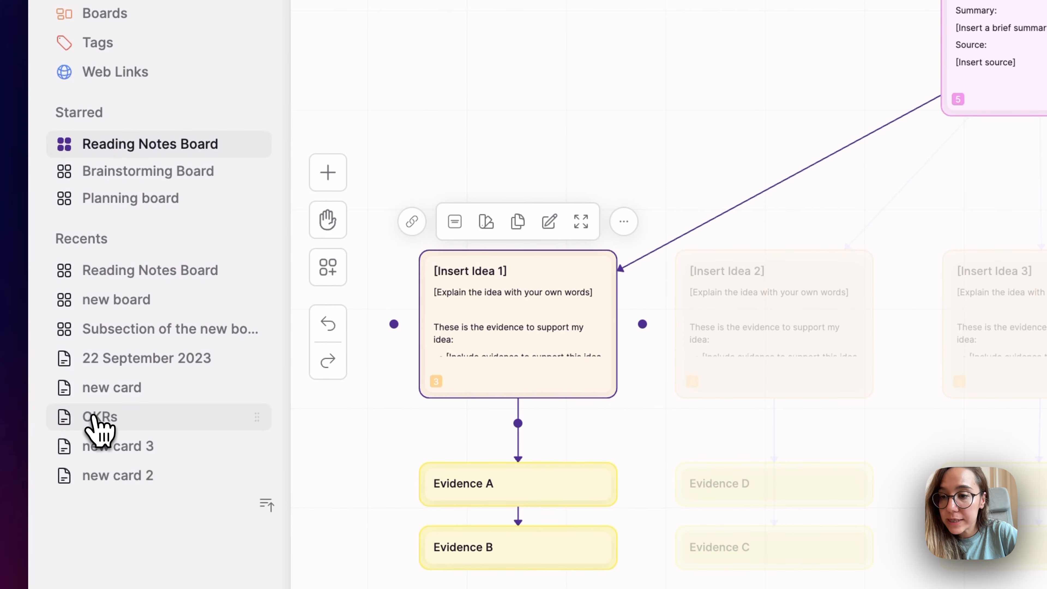
# Search the archive for OKR from the sidebar, look through the results, and clear the card selection on the board
pyautogui.click(208, 136)
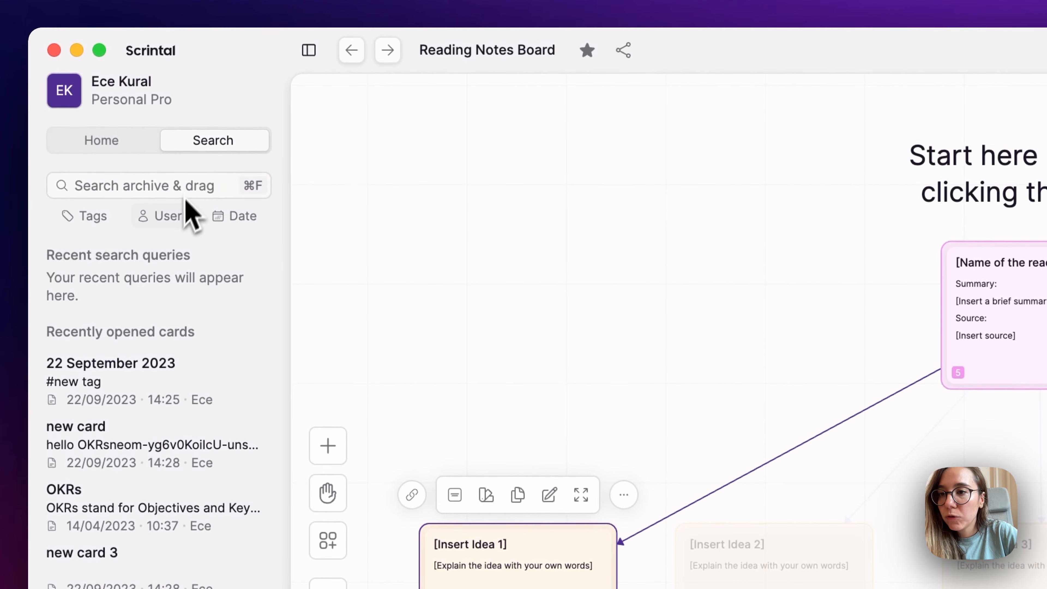
pyautogui.click(152, 183)
pyautogui.write('OR')
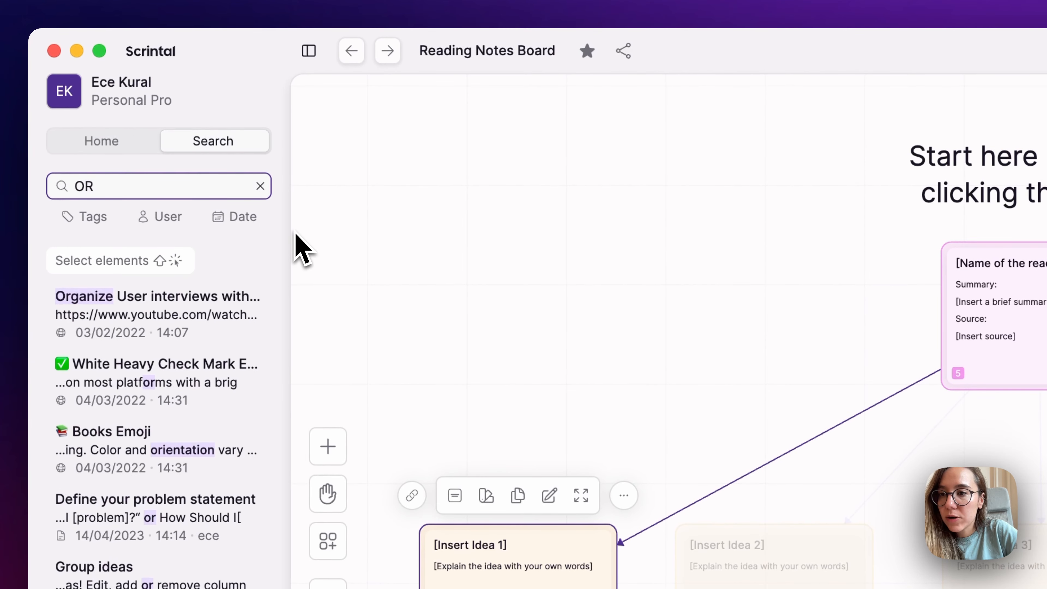
pyautogui.write('KR')
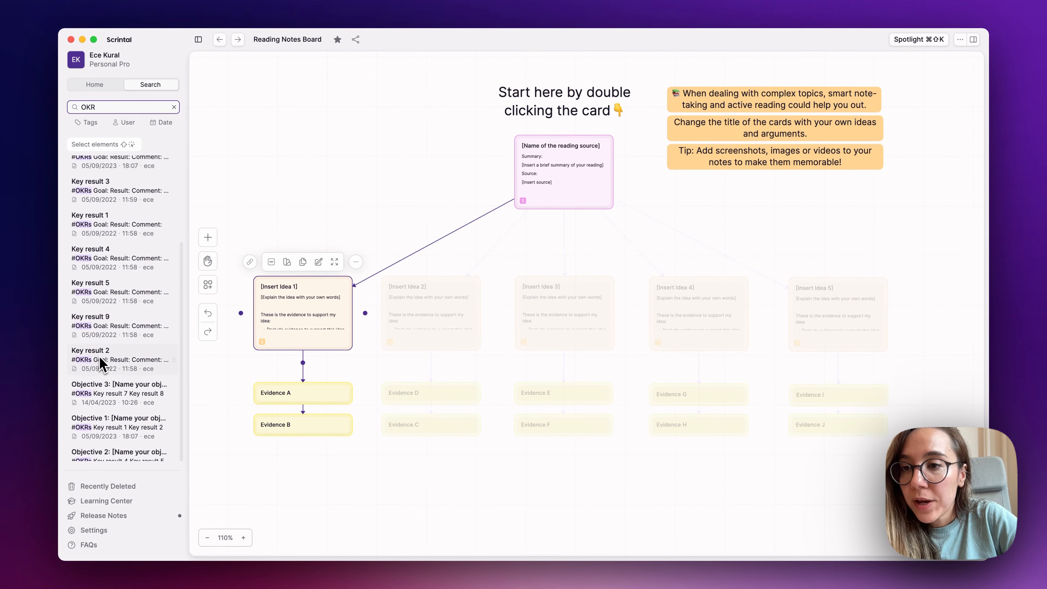
pyautogui.click(297, 190)
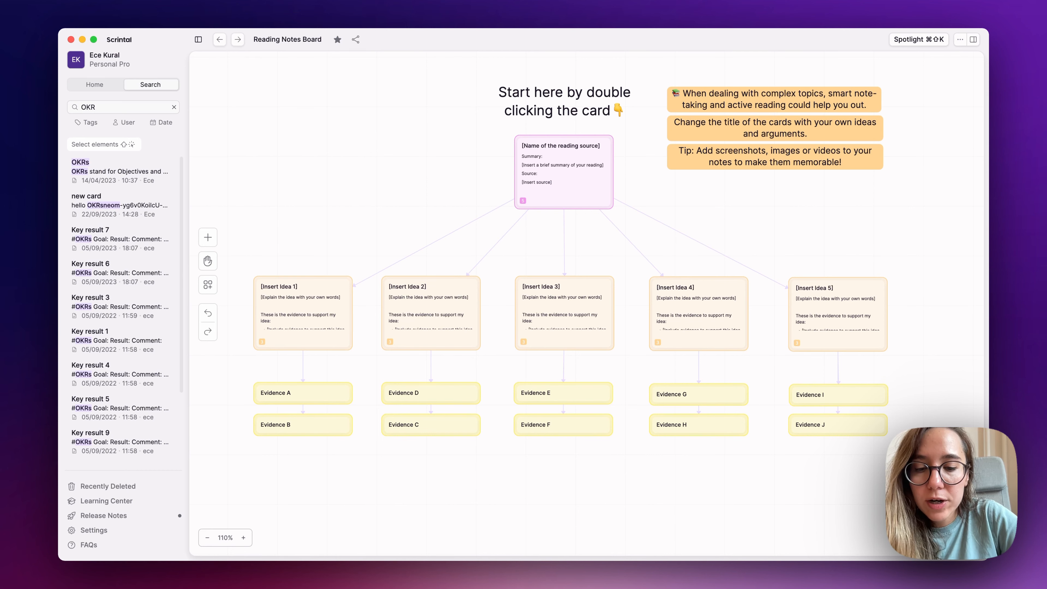
# Open the Spotlight search, look up OKR in the archive, and clear the query
pyautogui.press('super+shift+k')
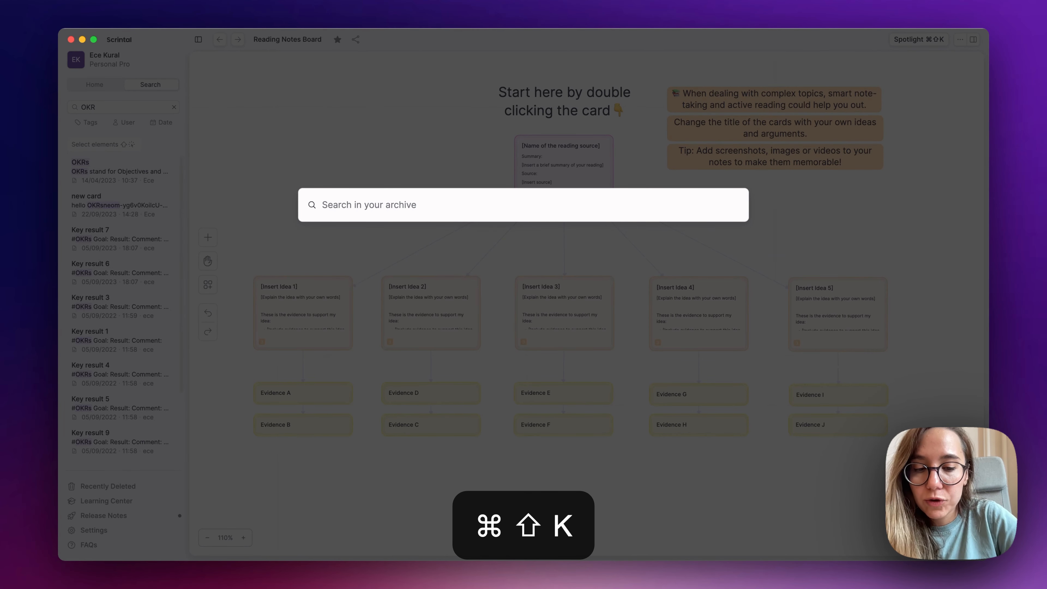
pyautogui.write('OKR')
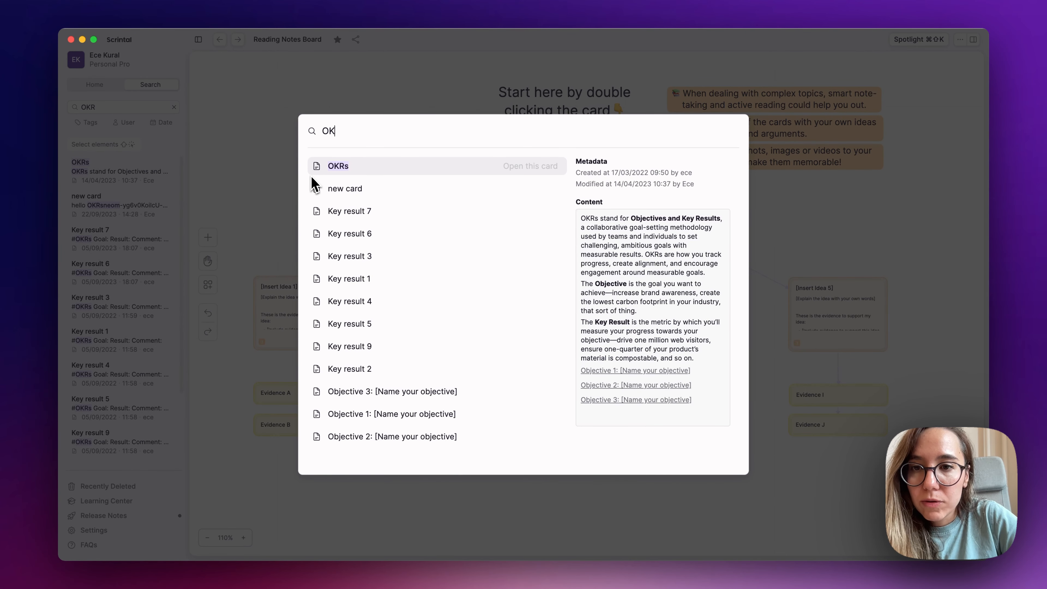
pyautogui.press('BackSpace')
pyautogui.press('BackSpace')
# Find "new card" by searching Spotlight for new, open it over the board, and move its window beside the reading source card
pyautogui.write('new')
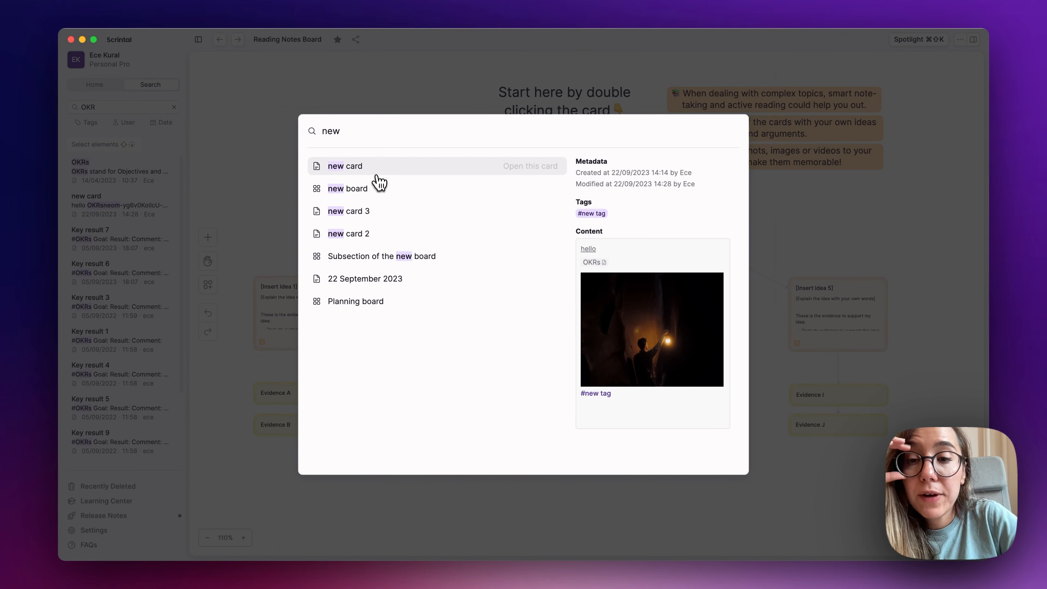
pyautogui.click(399, 171)
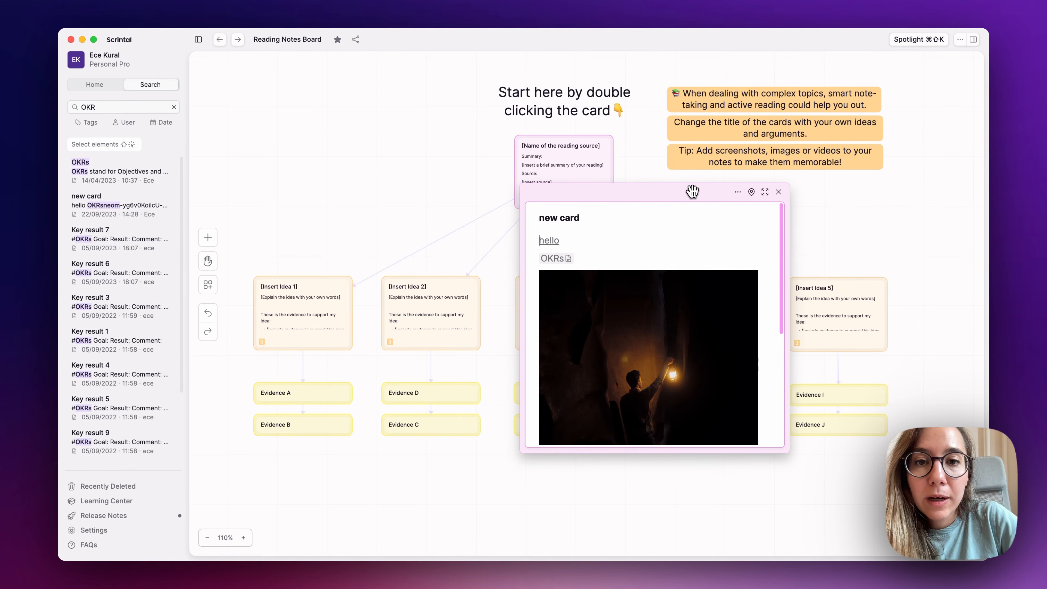
pyautogui.moveTo(692, 190); pyautogui.dragTo(401, 143)
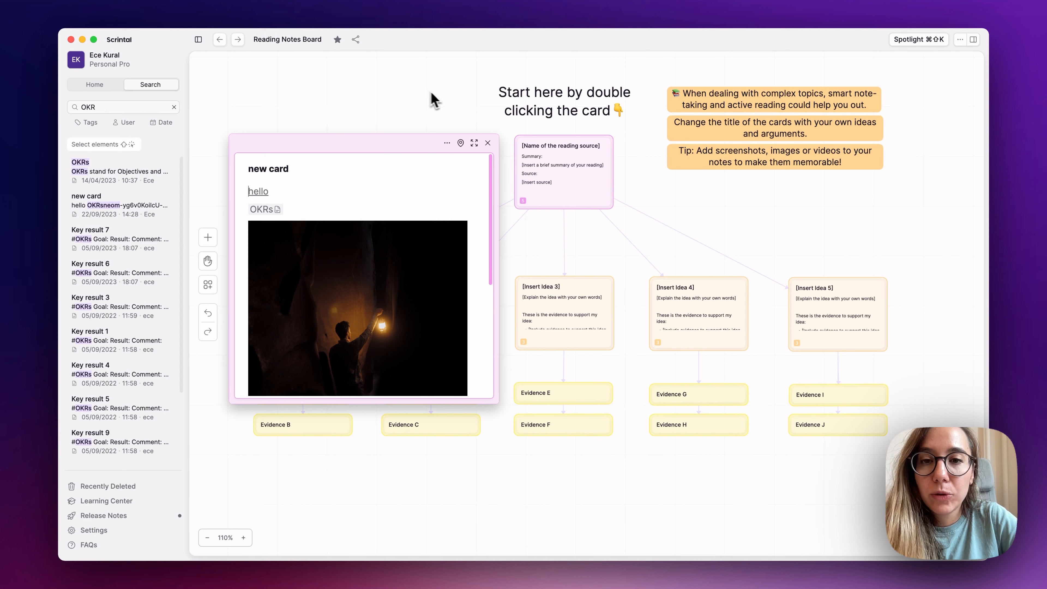
# Look through the open "new card", pin it to the board and close its window, and delete the card from the board
pyautogui.scroll(-8, 355, 211)
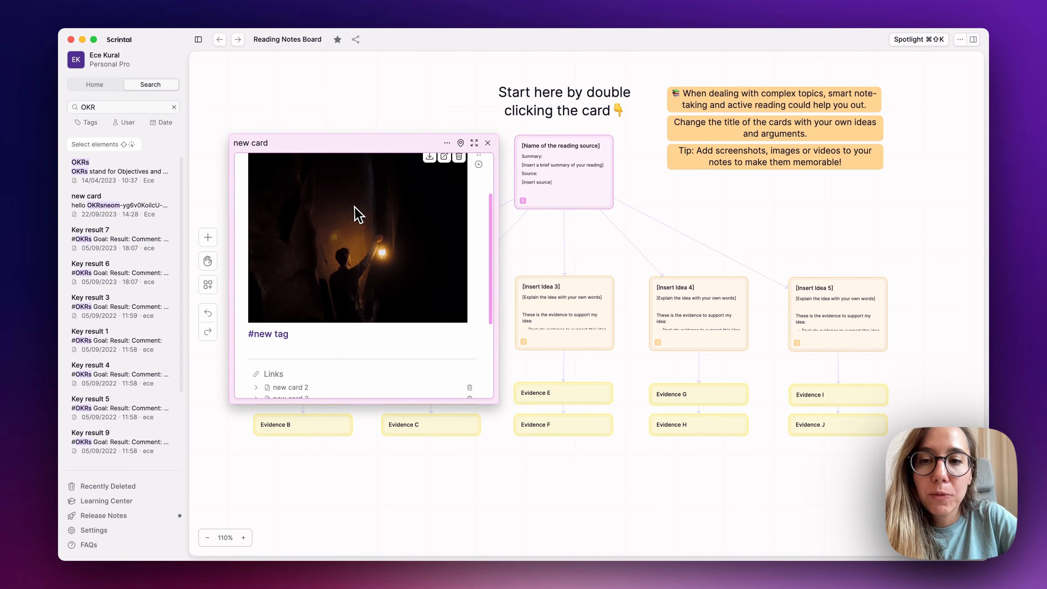
pyautogui.scroll(8, 357, 214)
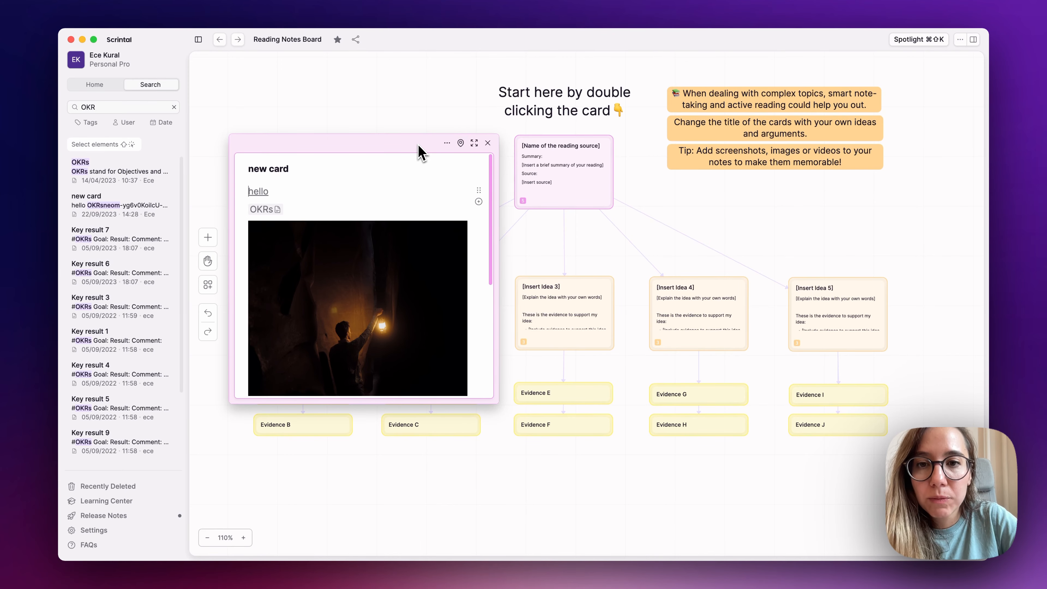
pyautogui.click(467, 144)
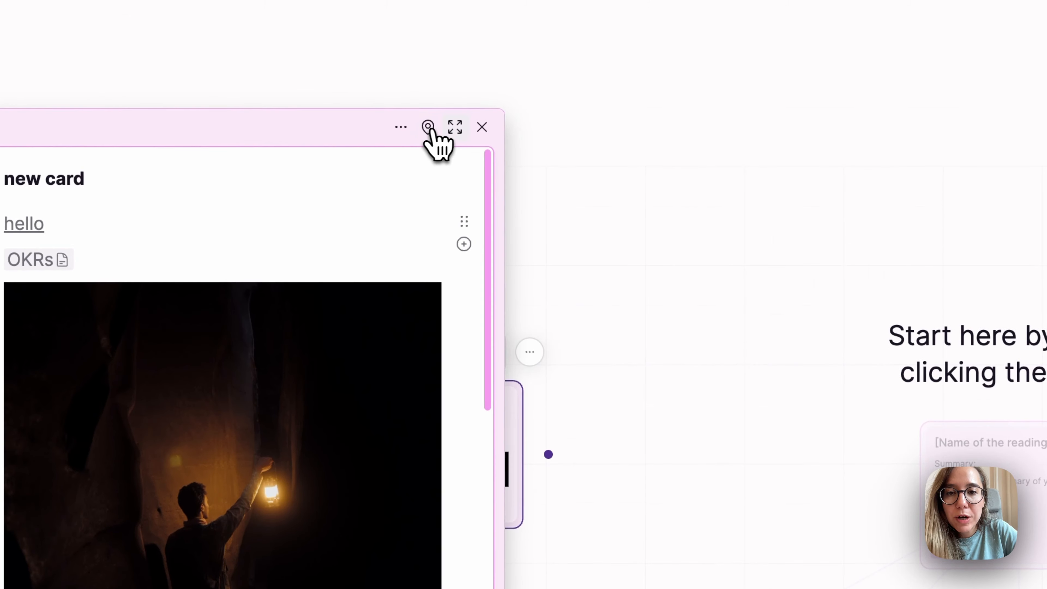
pyautogui.click(483, 127)
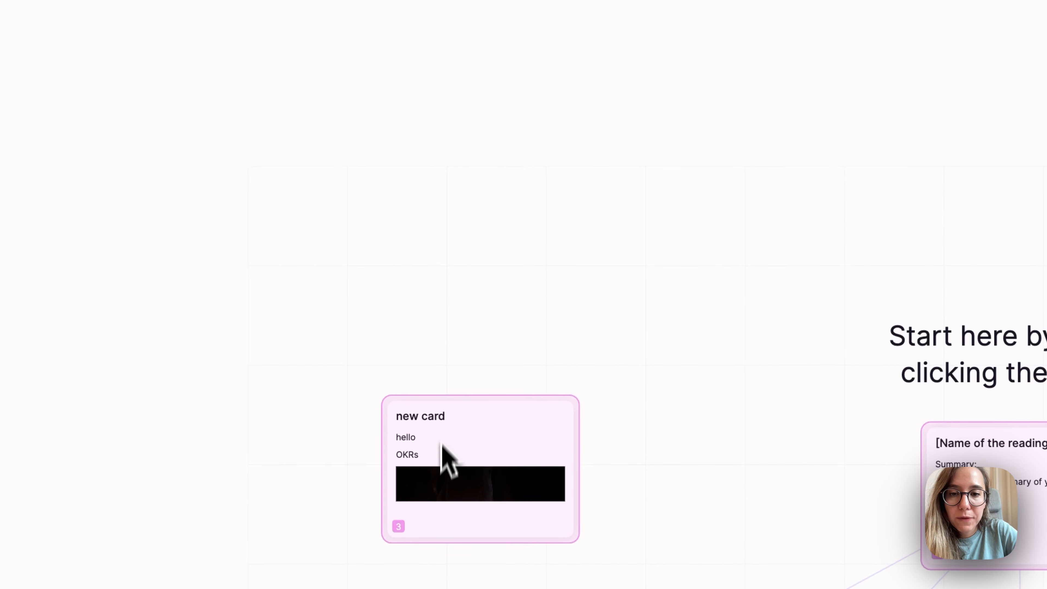
pyautogui.click(485, 432)
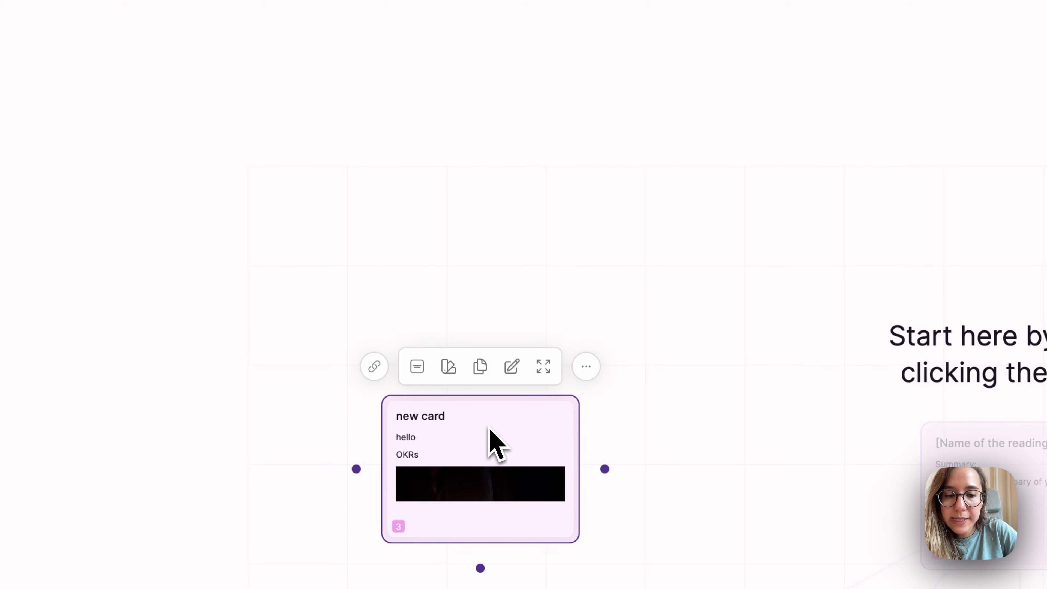
pyautogui.press('Delete')
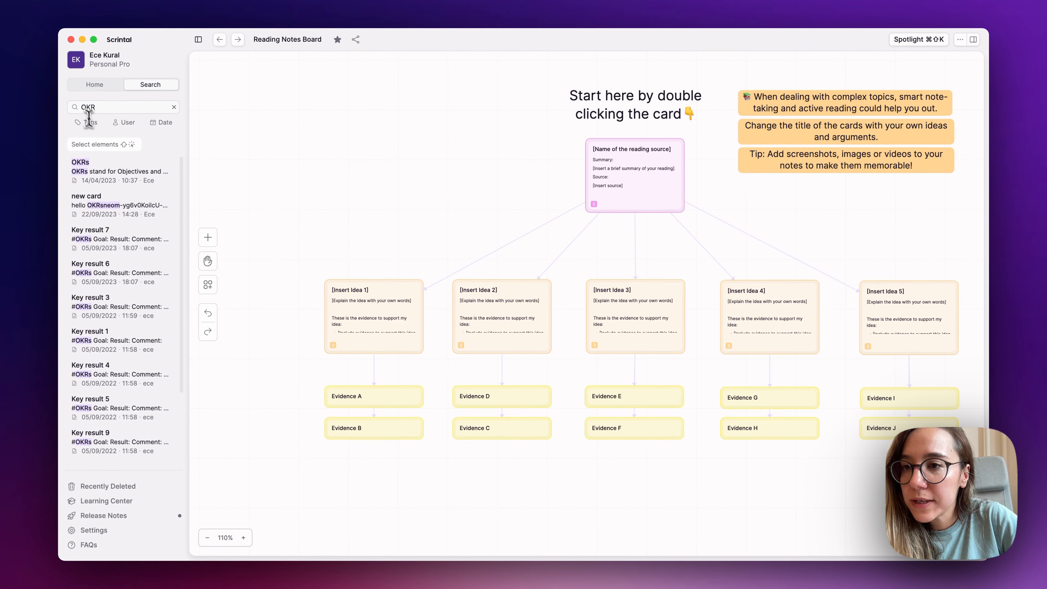
# Add the OKRs card from the archive search results to the empty board area beside the reading source card
pyautogui.click(100, 108)
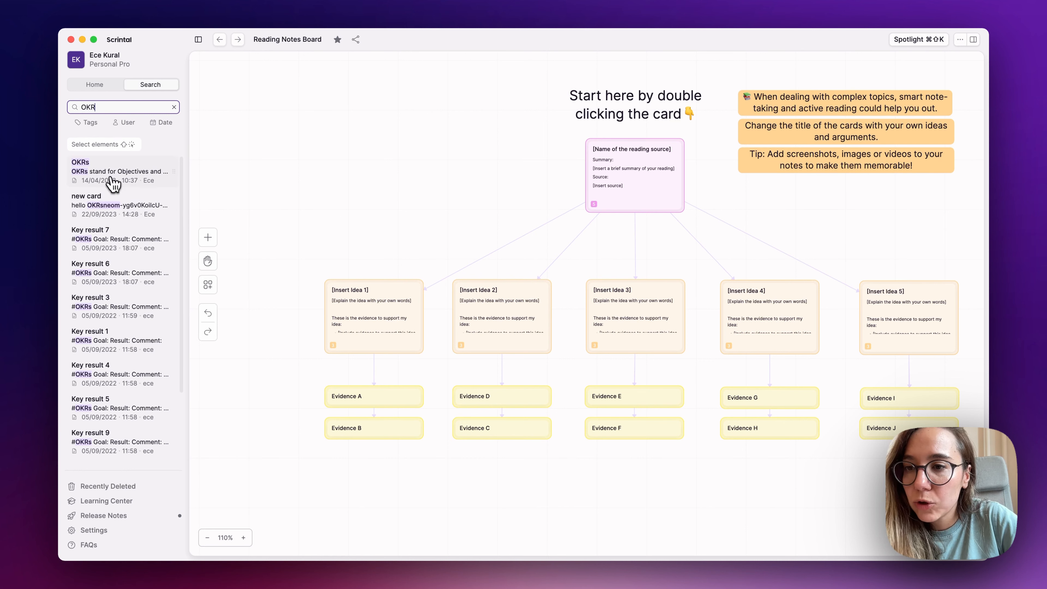
pyautogui.moveTo(99, 177); pyautogui.dragTo(359, 173)
pyautogui.click(305, 191)
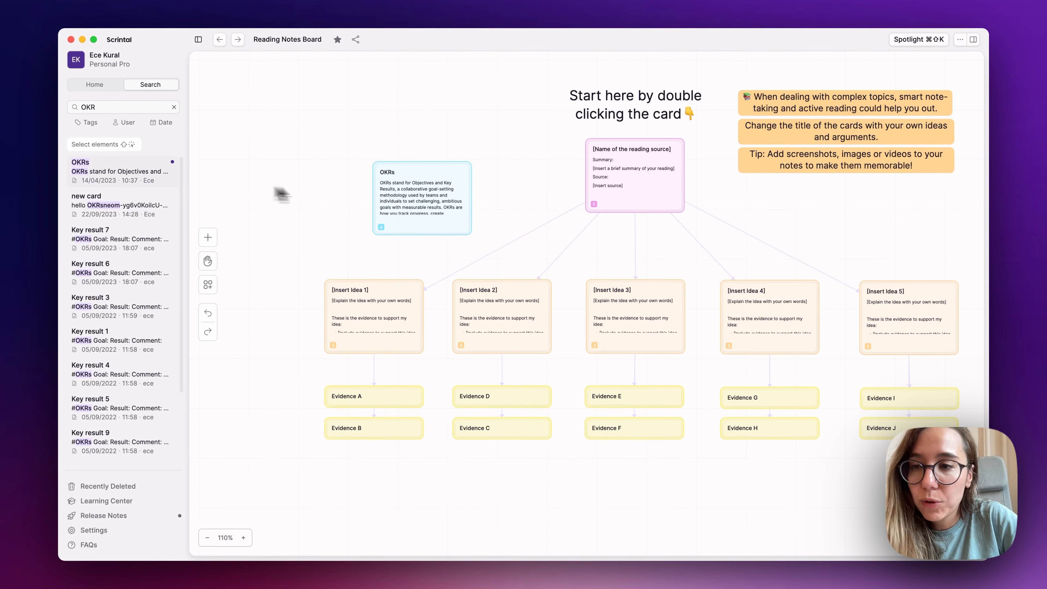
# Select new card, Key result 7 and Key result 6 together in the OKR search results, and deselect all three
pyautogui.click(128, 145)
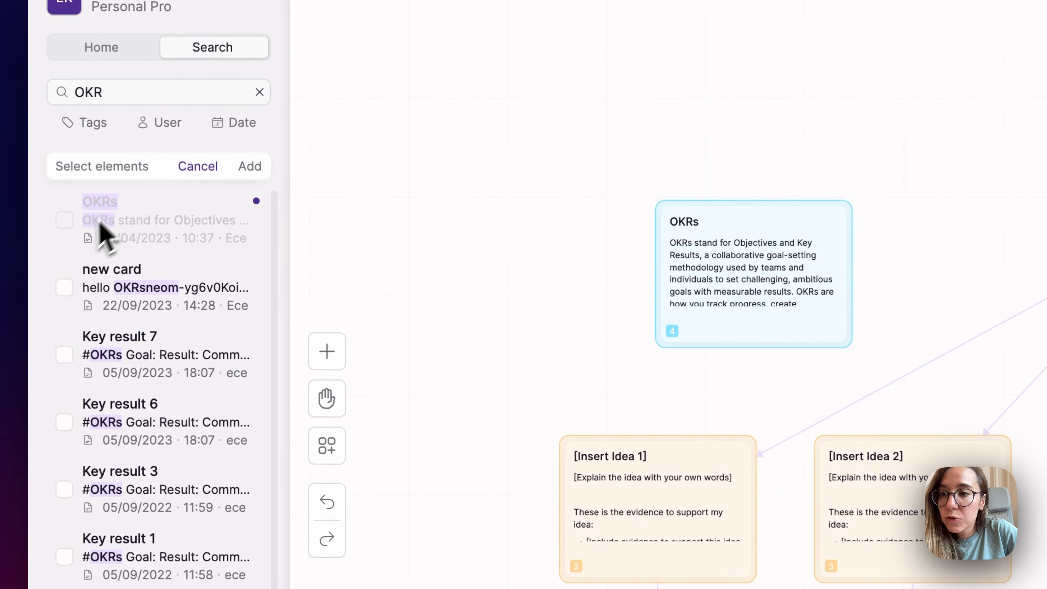
pyautogui.click(65, 288)
pyautogui.click(64, 355)
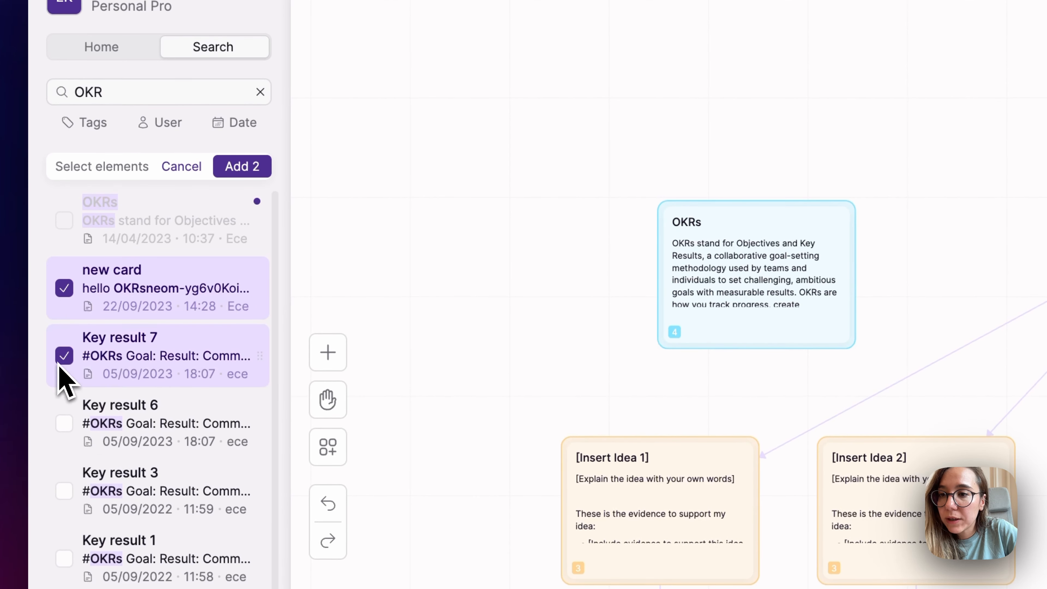
pyautogui.click(64, 423)
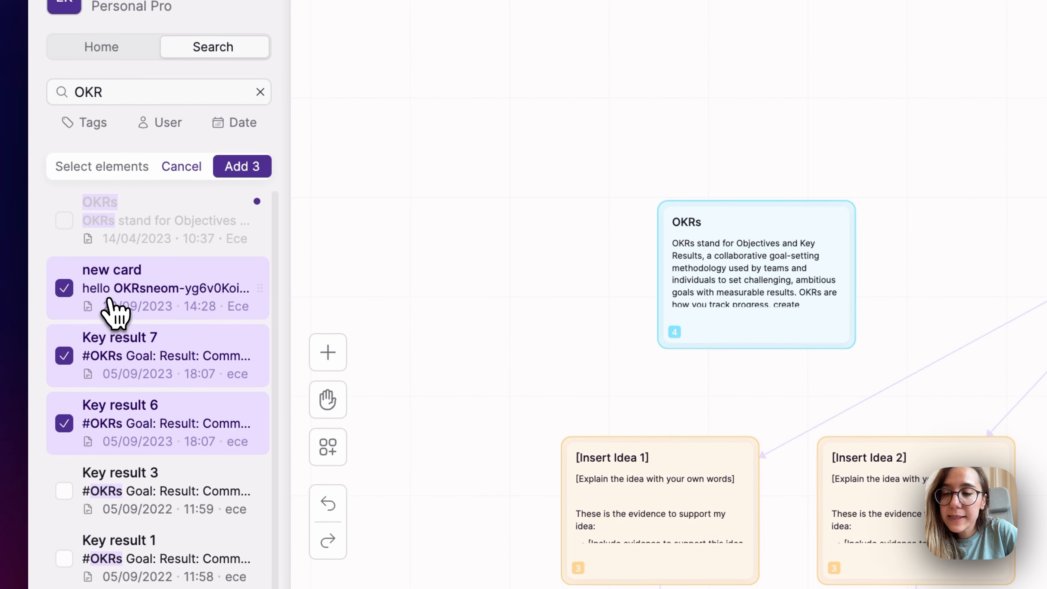
pyautogui.moveTo(108, 307); pyautogui.dragTo(136, 268)
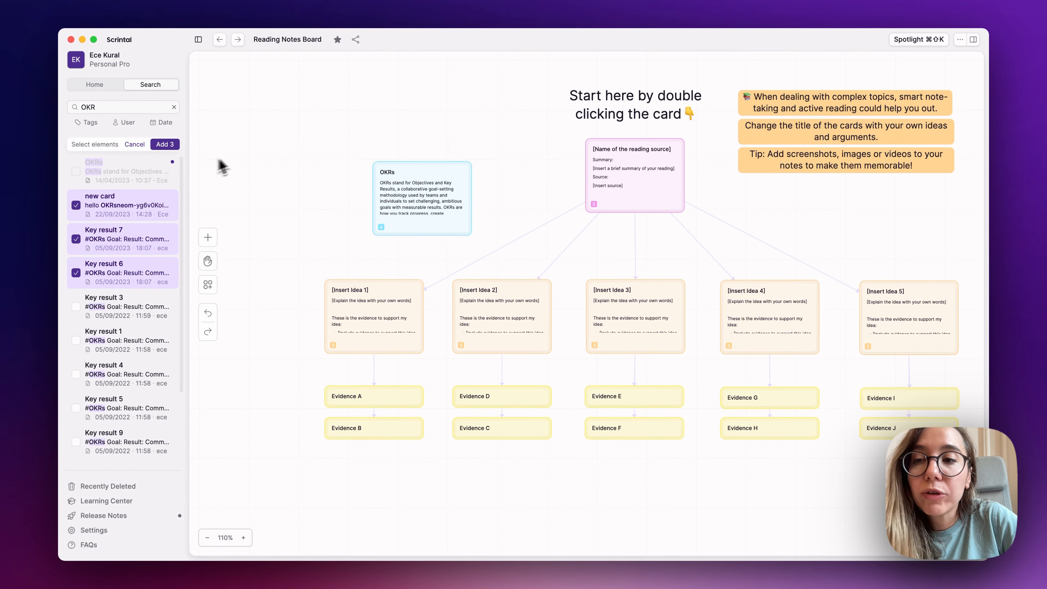
pyautogui.click(76, 205)
pyautogui.click(75, 239)
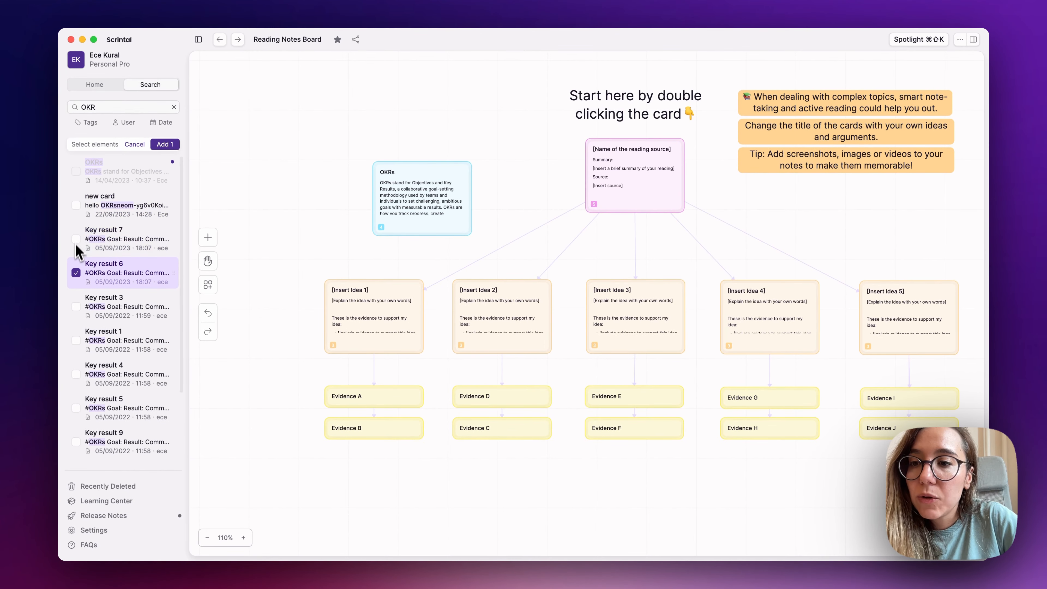
pyautogui.click(76, 273)
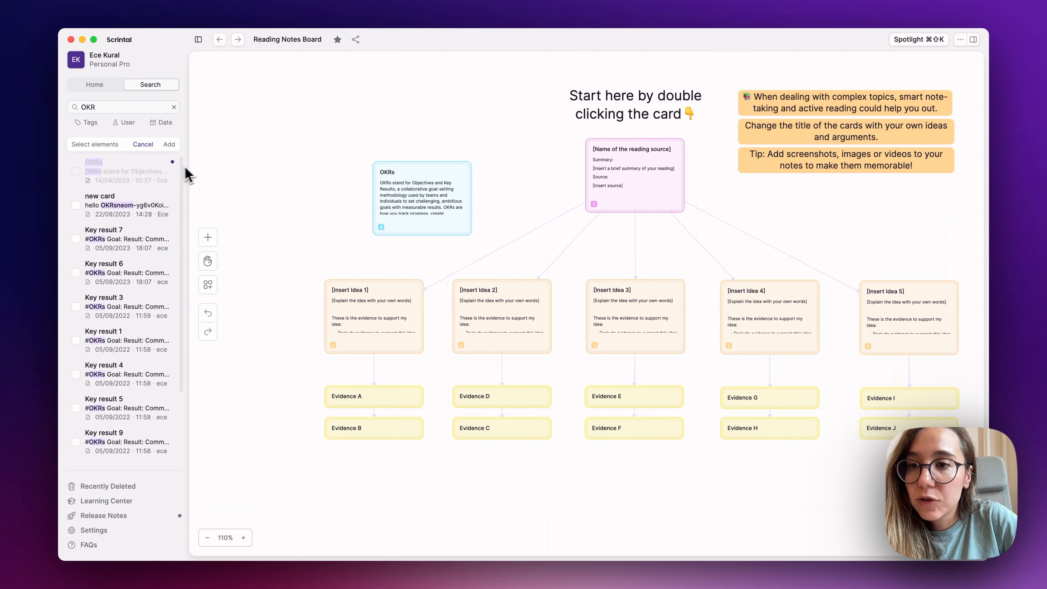
# Clear the OKR archive search and hide the navigation sidebar to give the board more room
pyautogui.click(174, 107)
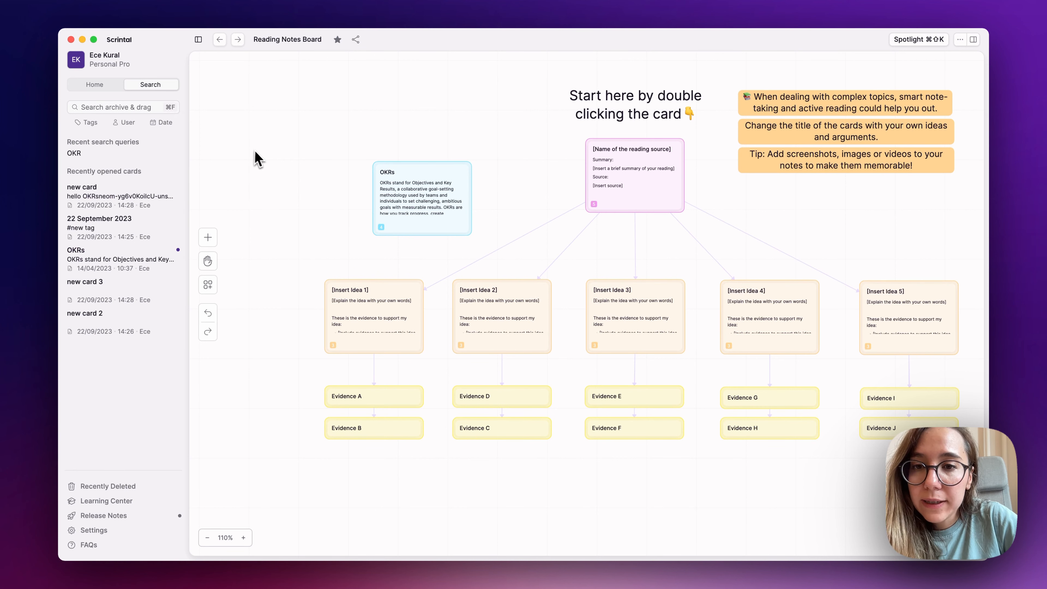
pyautogui.hscroll(3, 340, 186)
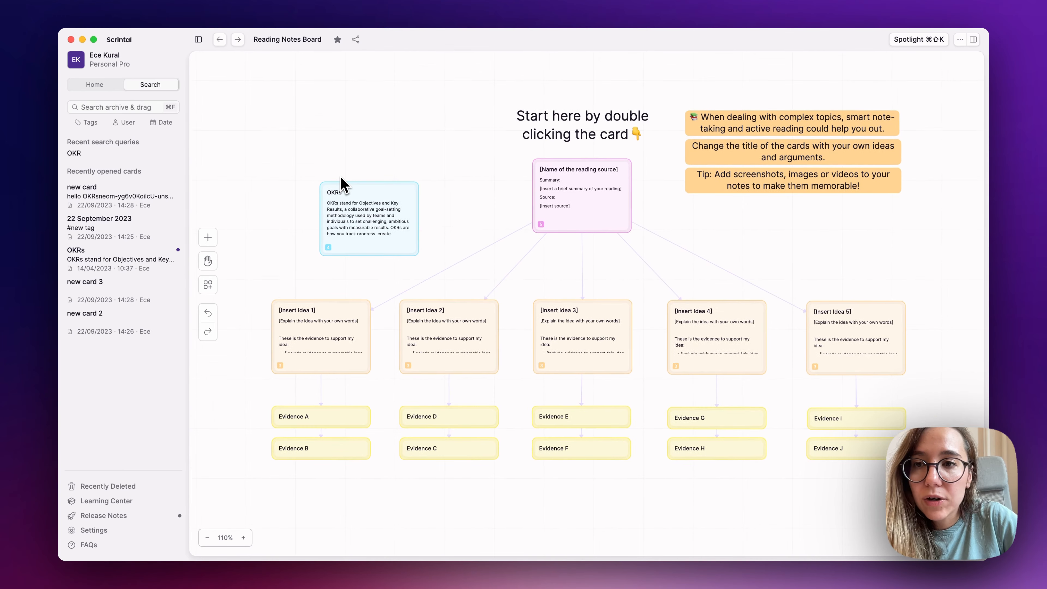
pyautogui.click(198, 39)
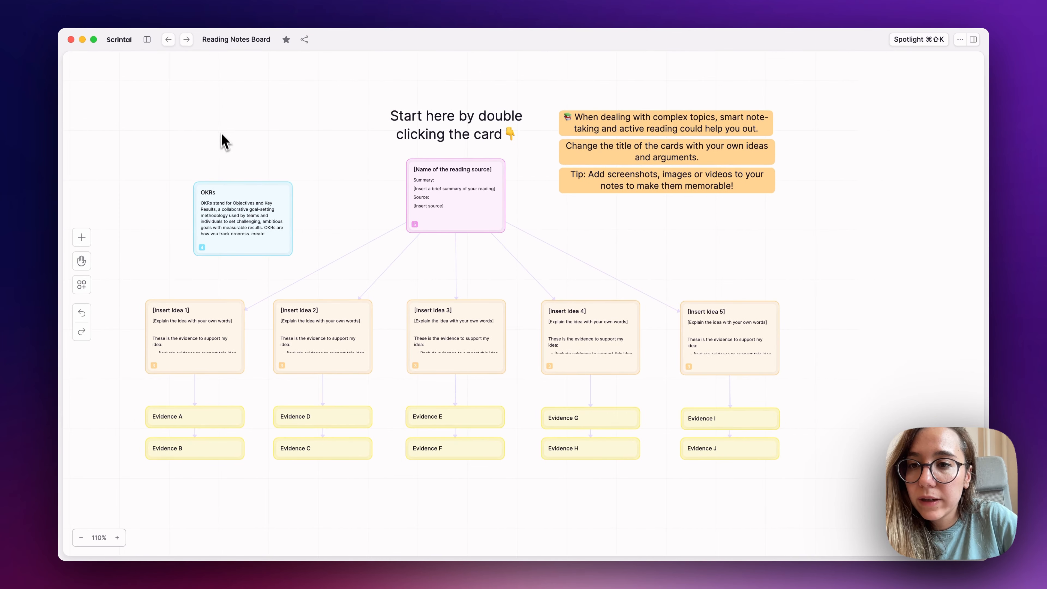
pyautogui.scroll(5, 233, 156)
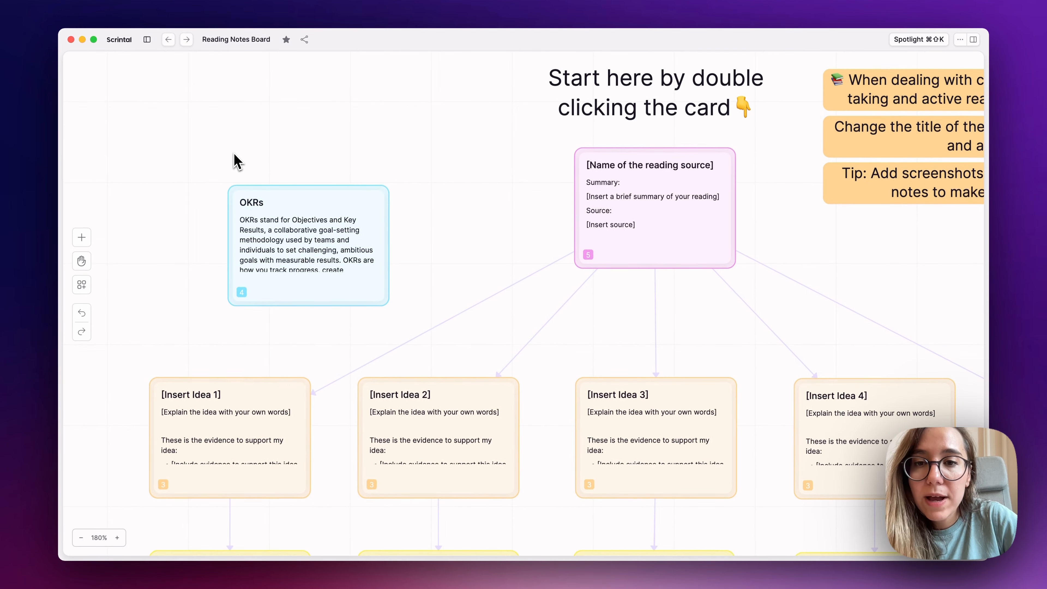
# Search the Reading Notes Board's links and backlinks for OKR, locate the OKRs card on the board, and deselect it
pyautogui.click(975, 41)
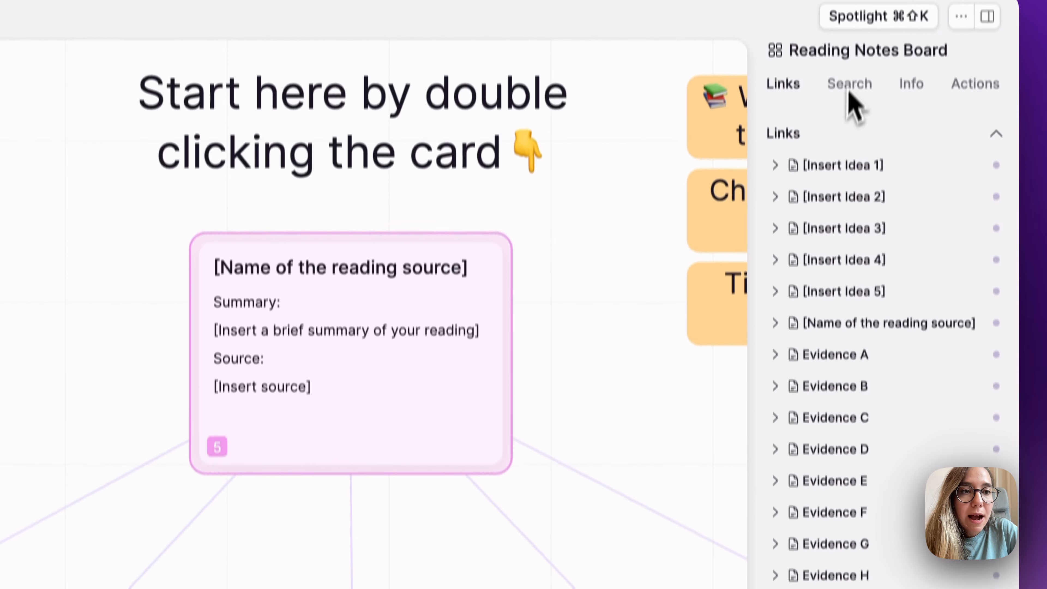
pyautogui.click(856, 115)
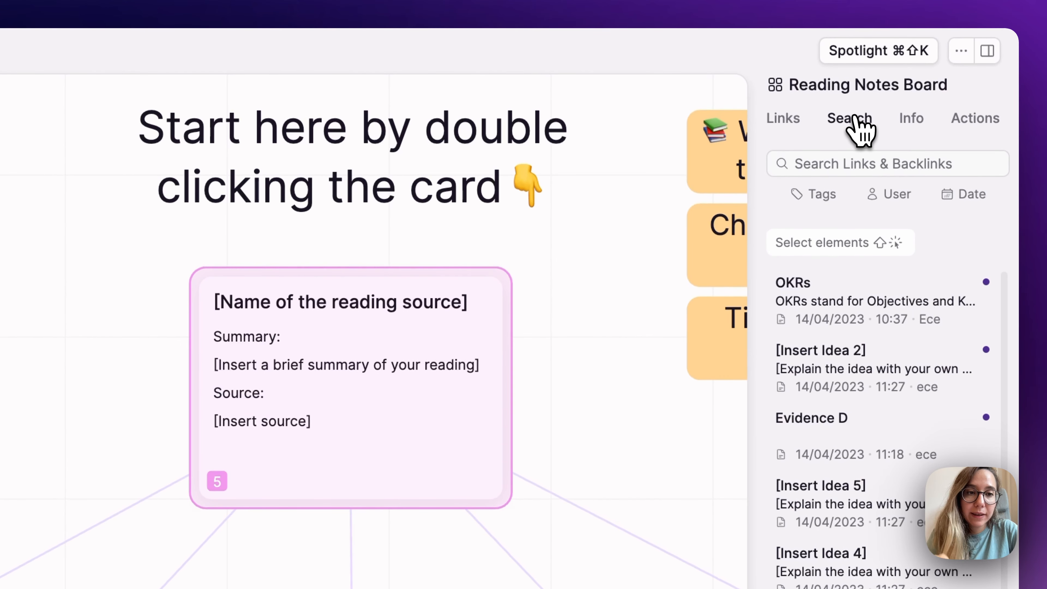
pyautogui.click(842, 162)
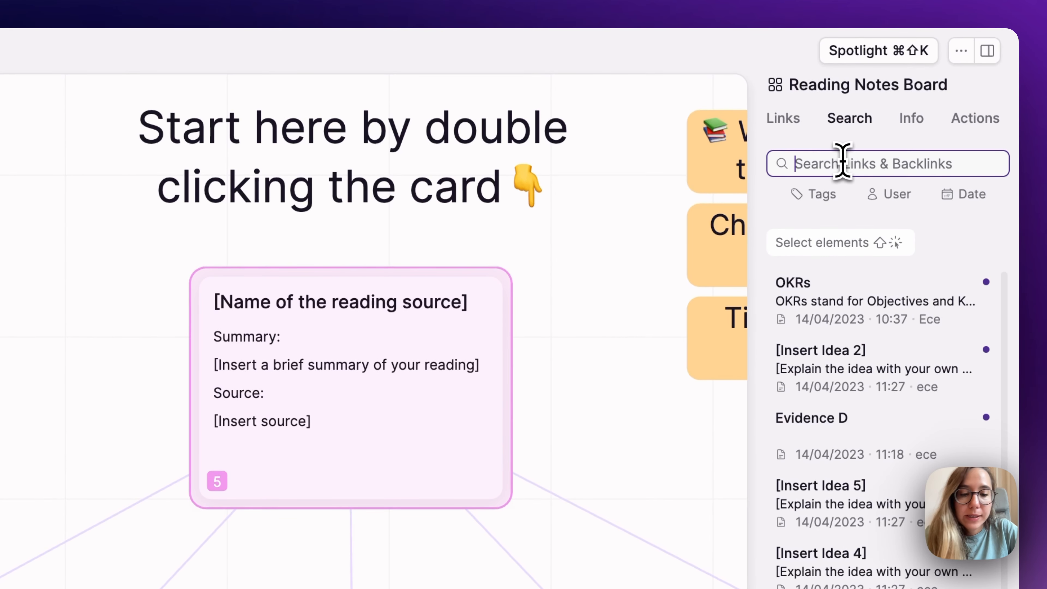
pyautogui.write('OKR')
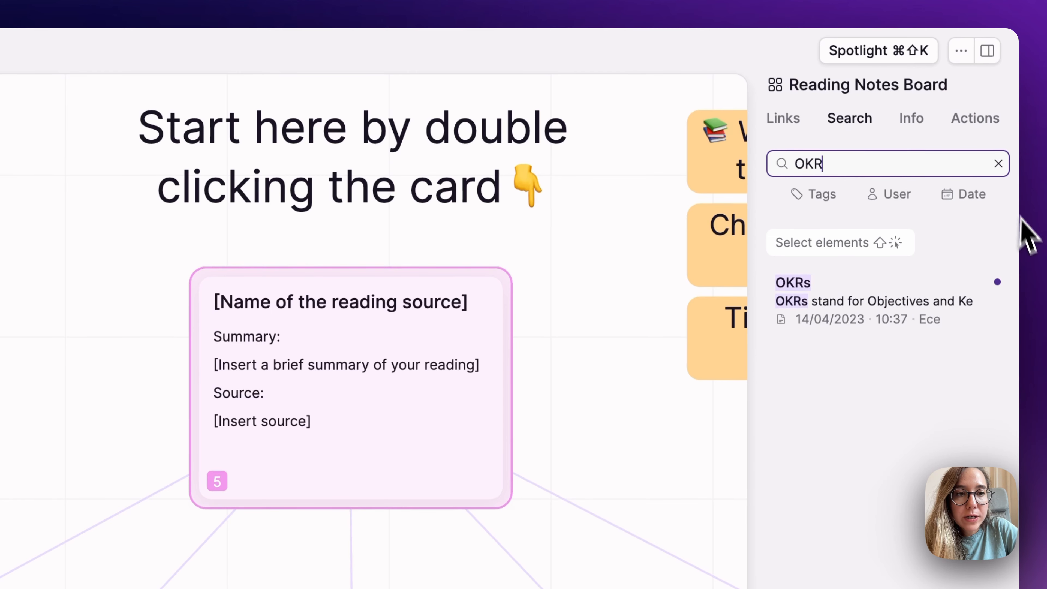
pyautogui.moveTo(1000, 283)
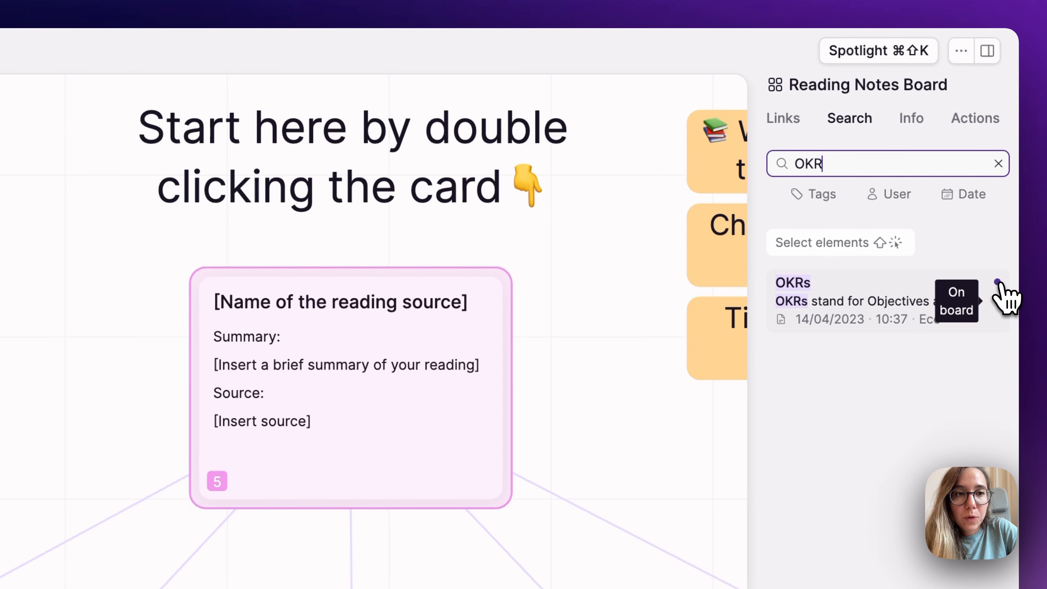
pyautogui.click(1000, 284)
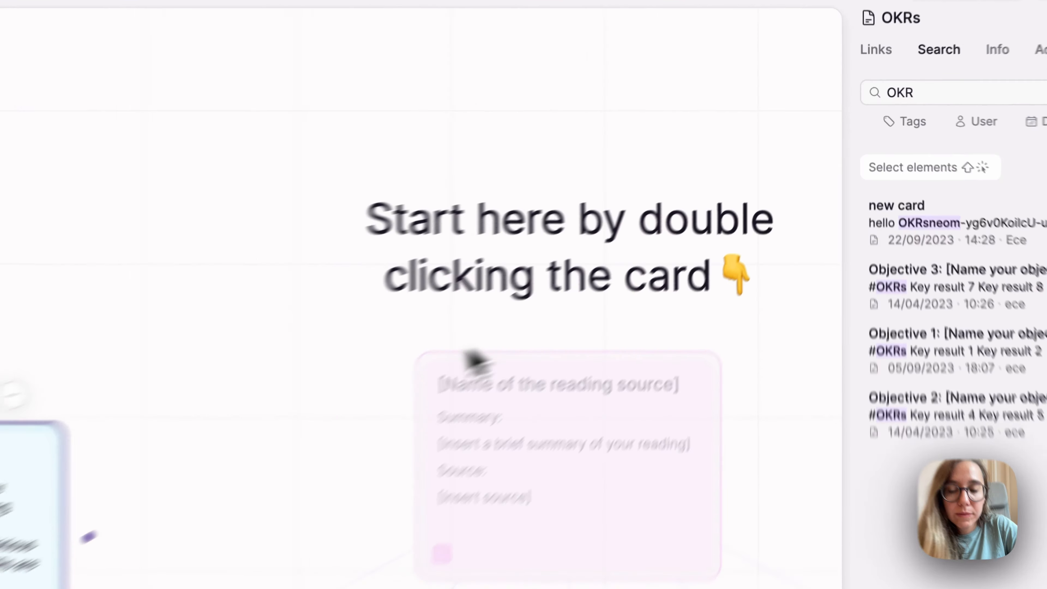
pyautogui.click(290, 372)
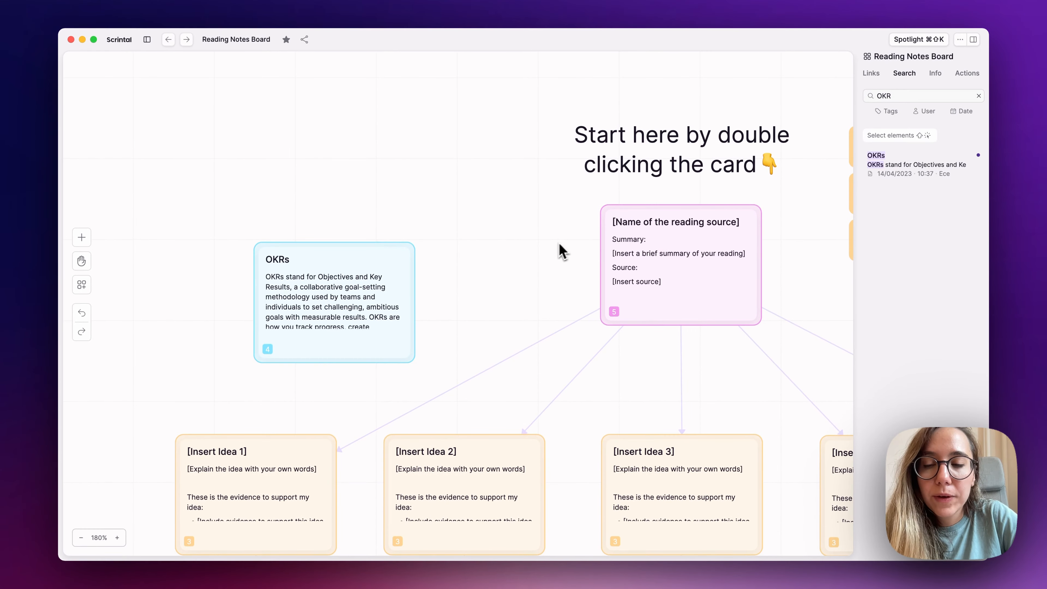
# Review the Reading Notes Board's information, available actions and list of linked cards
pyautogui.hscroll(2, 437, 307)
pyautogui.scroll(-1, 437, 307)
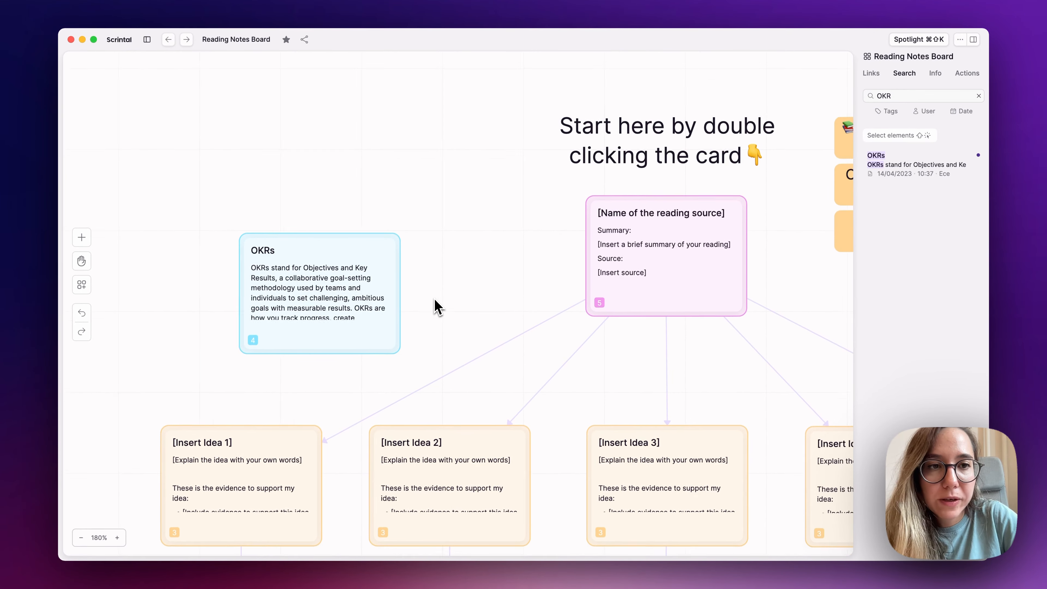
pyautogui.click(936, 74)
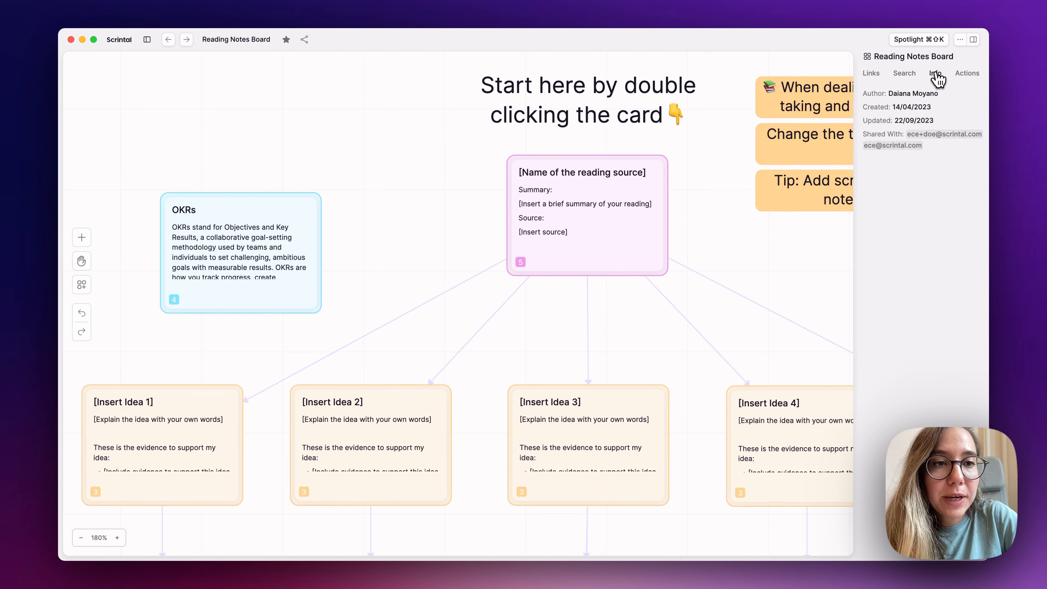
pyautogui.click(971, 81)
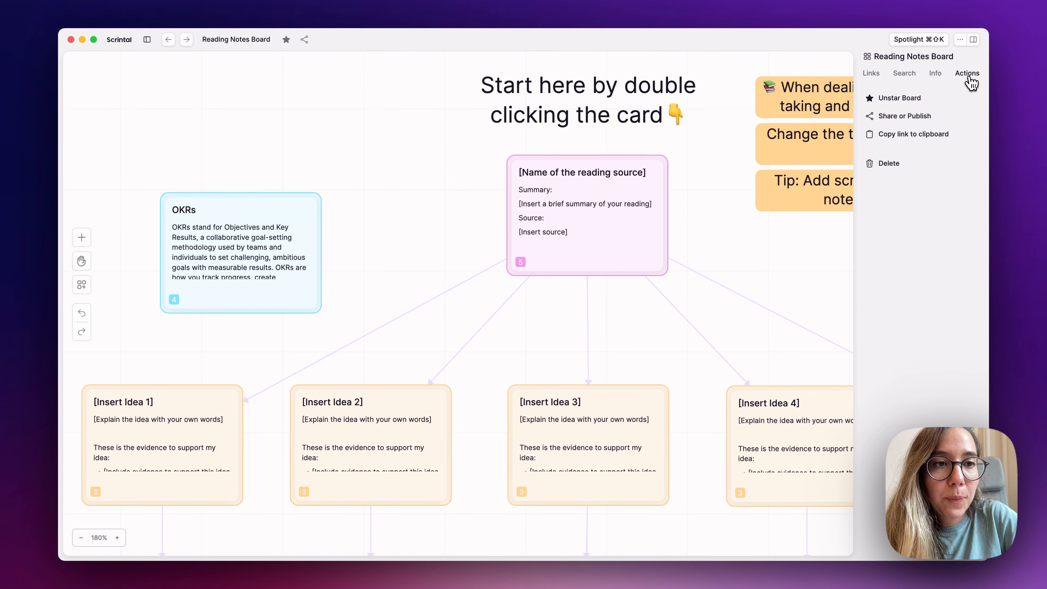
pyautogui.click(874, 79)
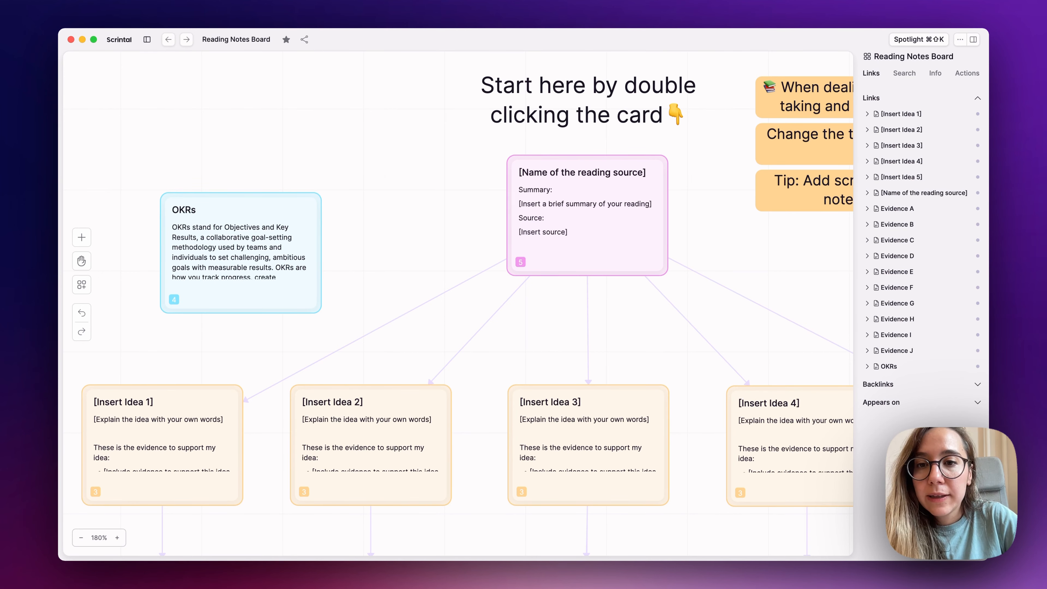
pyautogui.hscroll(-3, 383, 179)
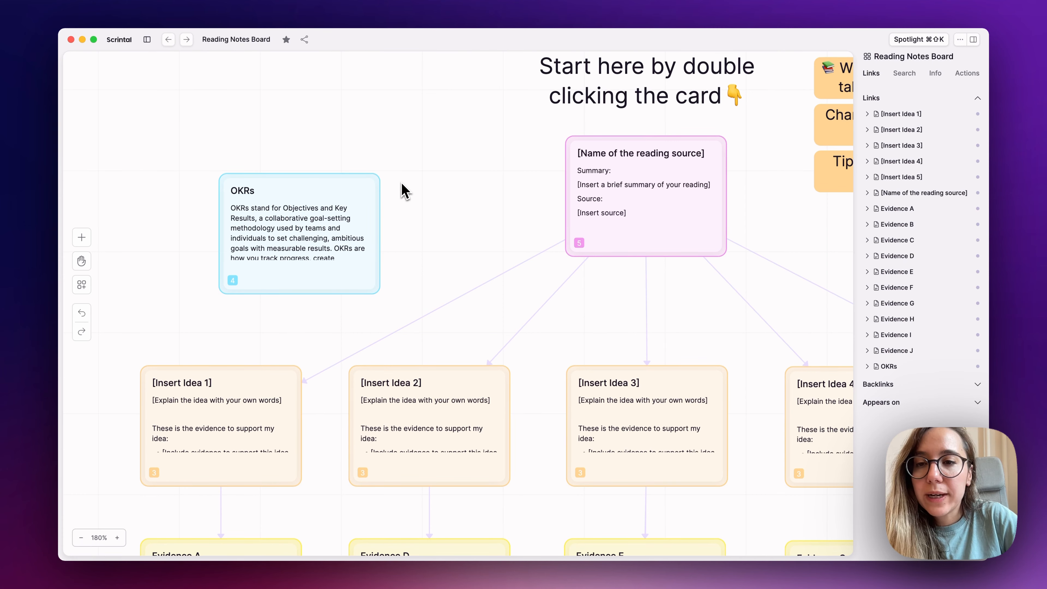
pyautogui.hscroll(2, 404, 190)
pyautogui.hscroll(3, 404, 190)
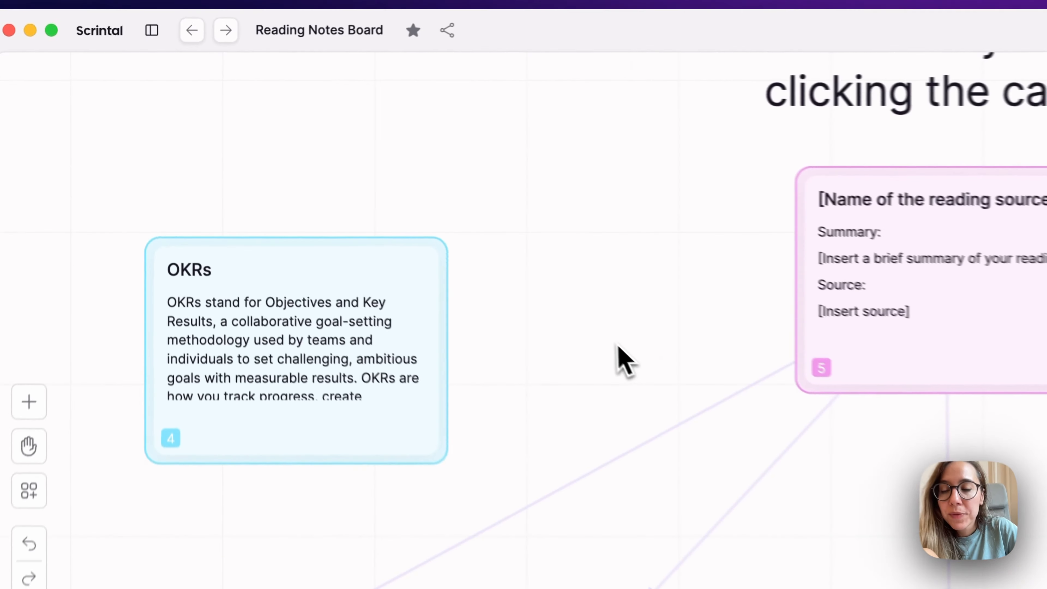
# Inspect the OKRs card's links and backlinks, and expand the cards linked under Objective 1
pyautogui.click(235, 203)
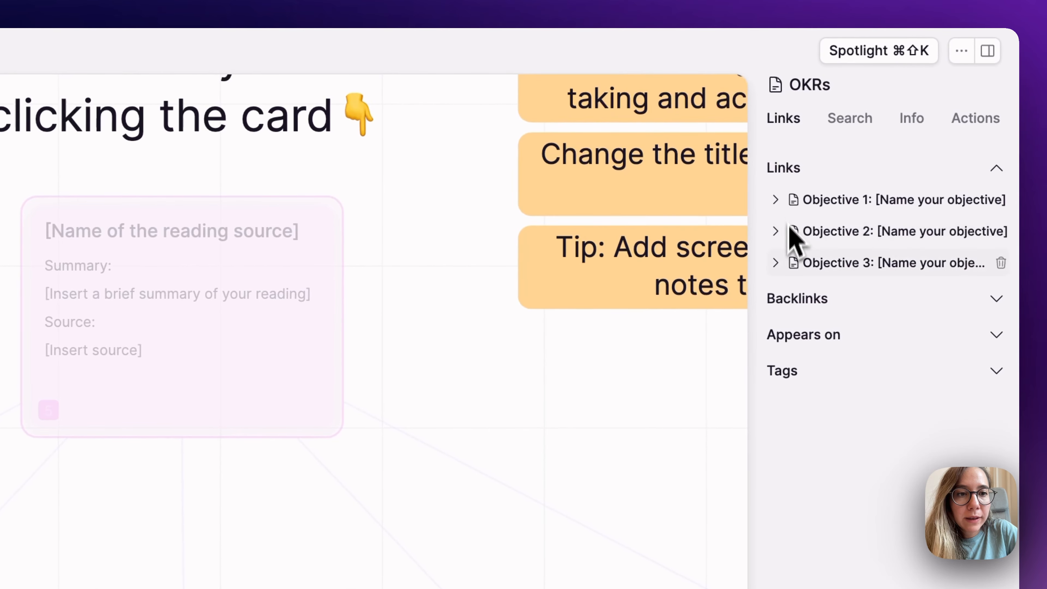
pyautogui.click(796, 299)
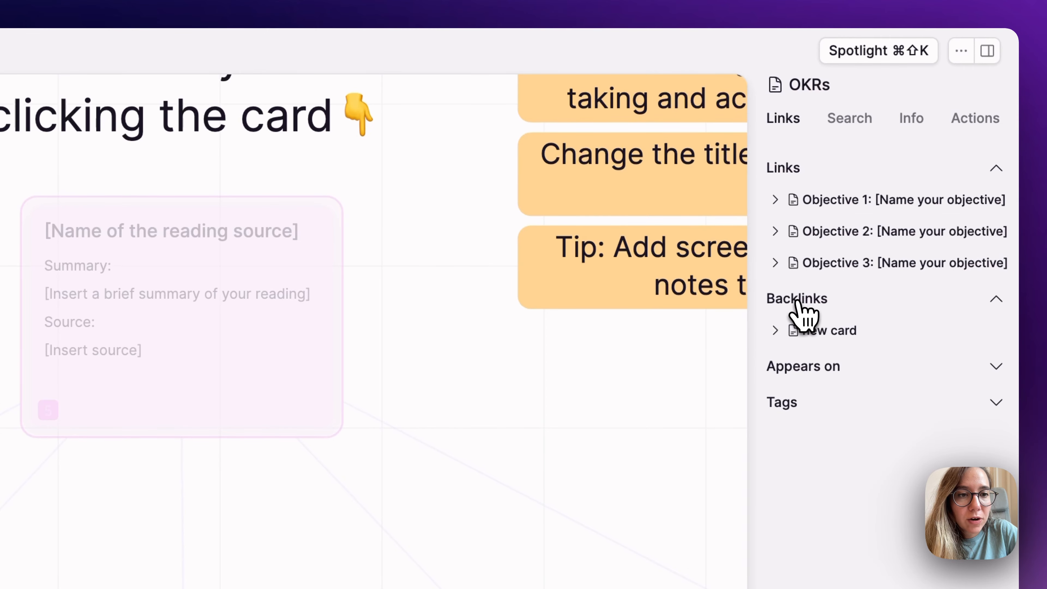
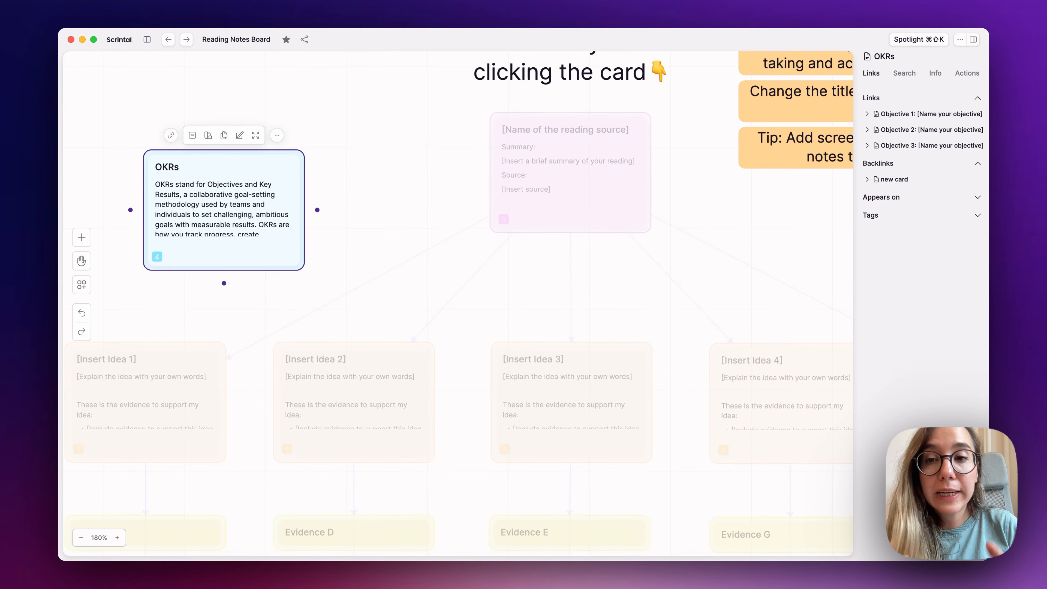
pyautogui.click(868, 115)
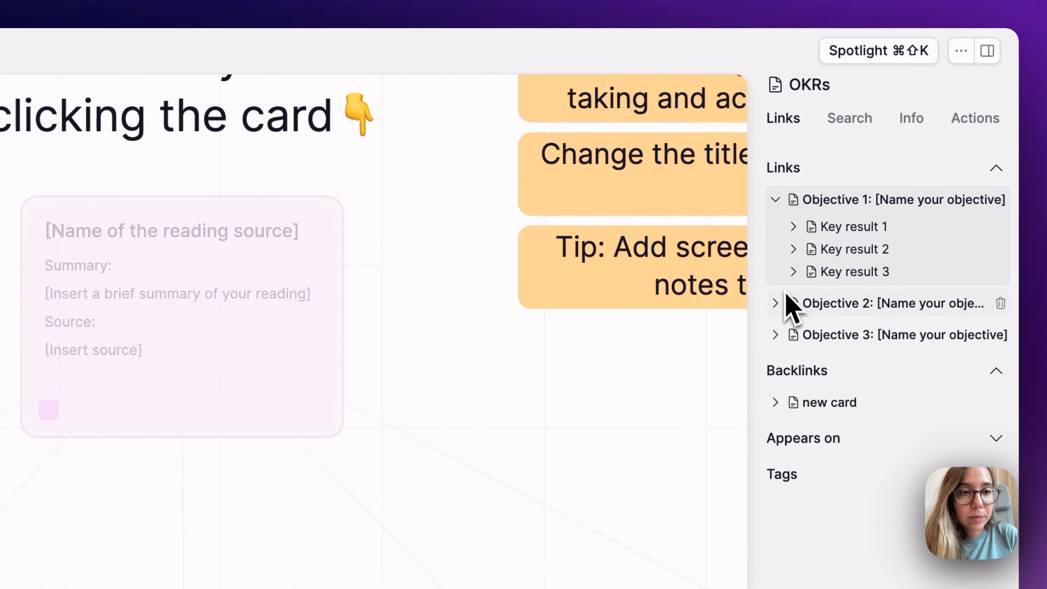
# Expand the cards linked under Objective 2, collapse Objective 1, and try to place the Objective 1 card from the links onto the board
pyautogui.click(775, 304)
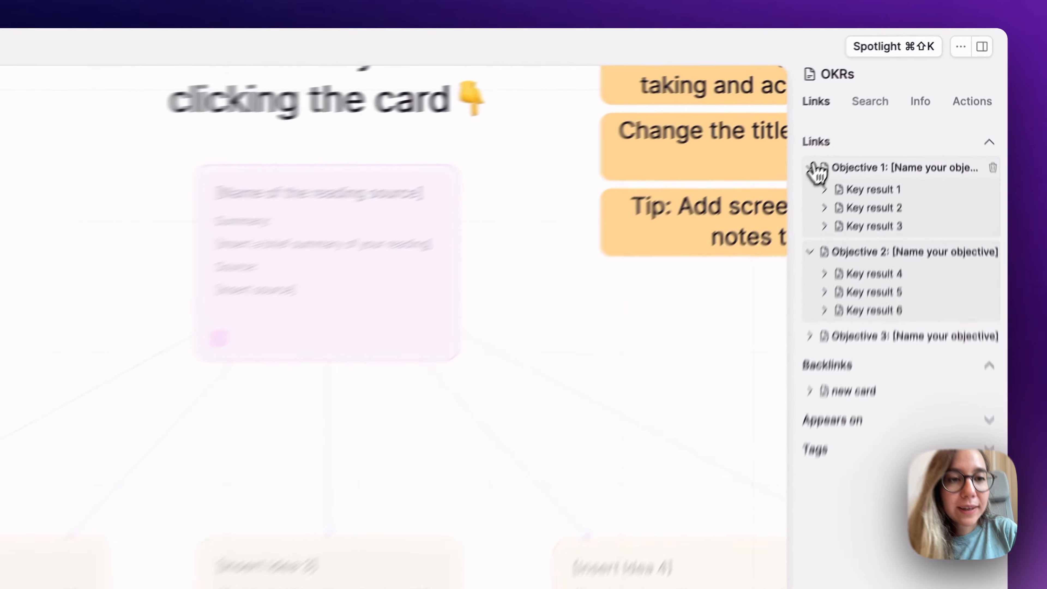
pyautogui.click(869, 113)
pyautogui.moveTo(866, 200)
pyautogui.mouseDown()
pyautogui.moveTo(807, 215)
pyautogui.moveTo(860, 202)
pyautogui.moveTo(556, 378)
pyautogui.mouseUp()
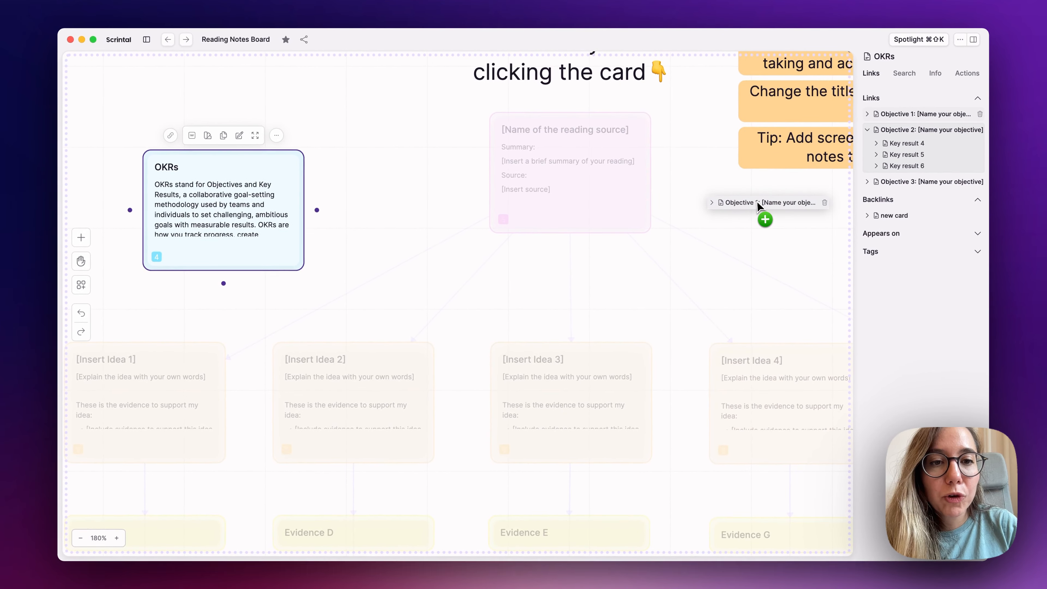
pyautogui.moveTo(758, 205); pyautogui.dragTo(912, 121)
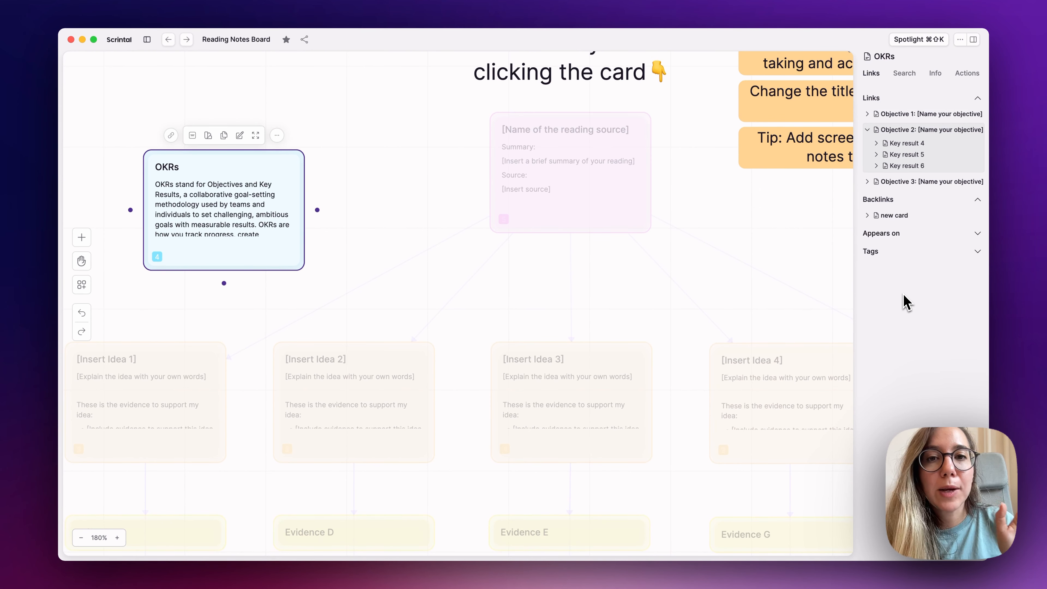
# Hide the details sidebar and delete the OKRs card from the Reading Notes Board
pyautogui.click(974, 39)
pyautogui.click(779, 234)
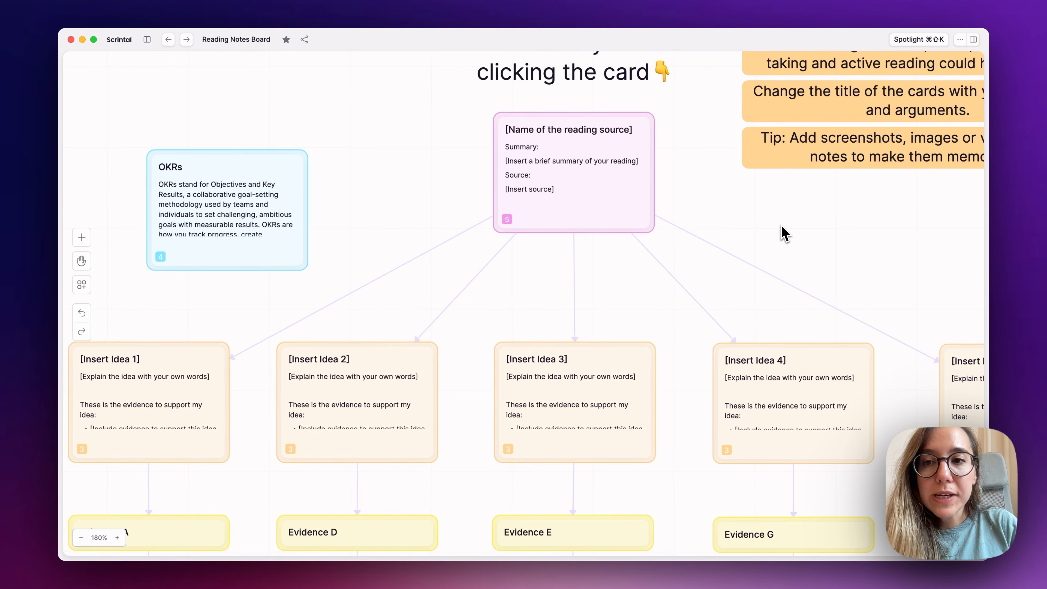
pyautogui.click(503, 208)
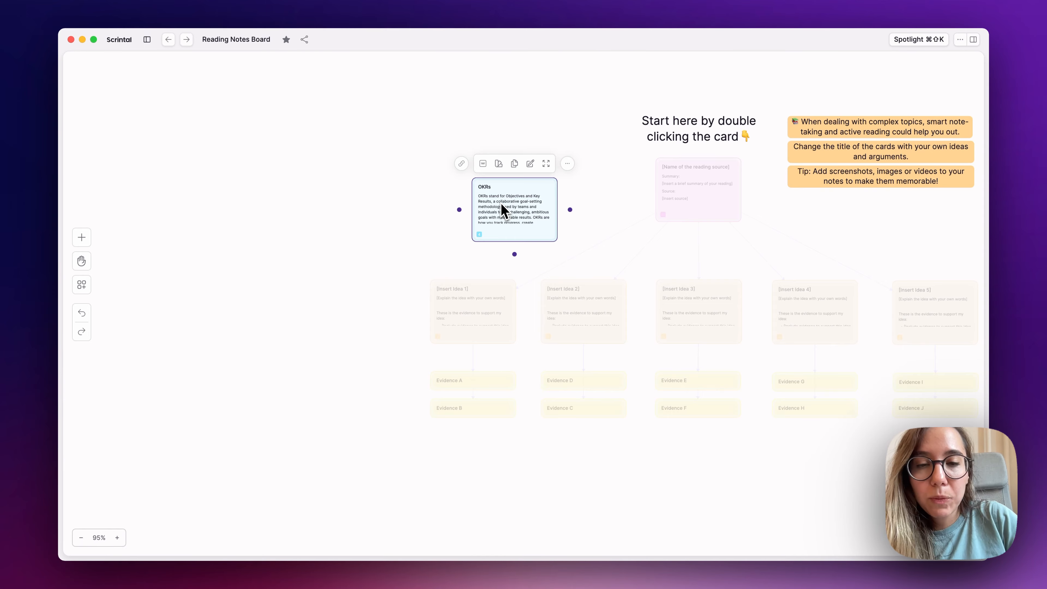
pyautogui.press('Delete')
pyautogui.hscroll(4, 501, 203)
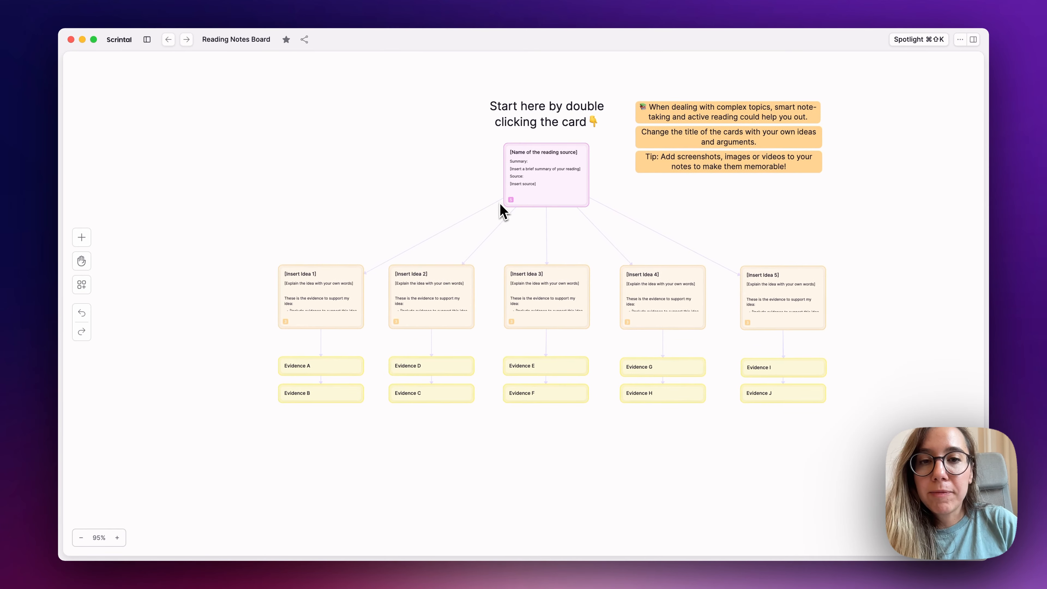
pyautogui.scroll(5, 502, 210)
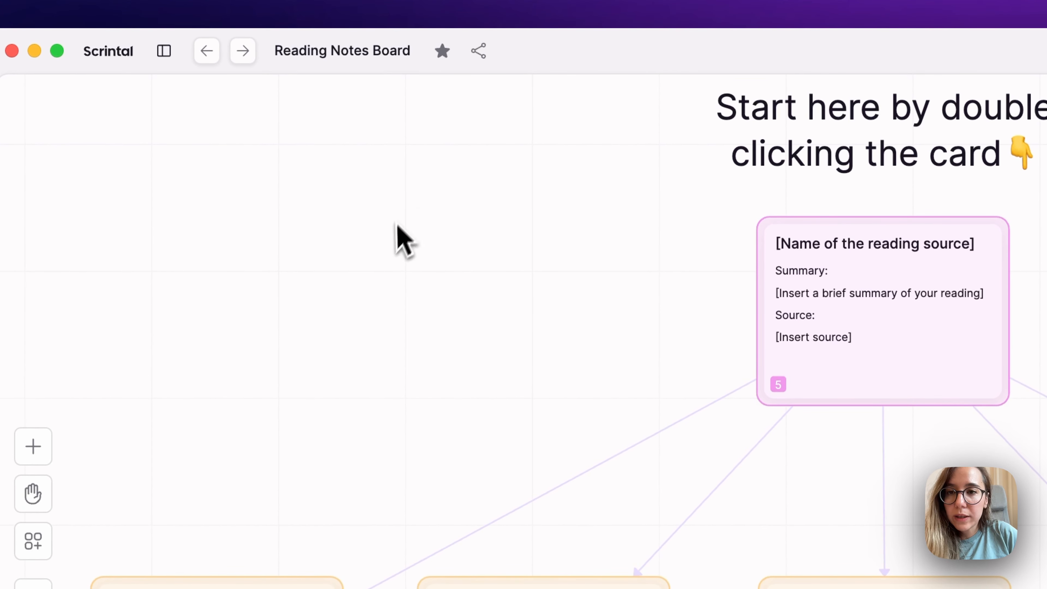
# Review the Reading Notes Board's options for inviting users and publishing by link, and close them without changes
pyautogui.click(480, 52)
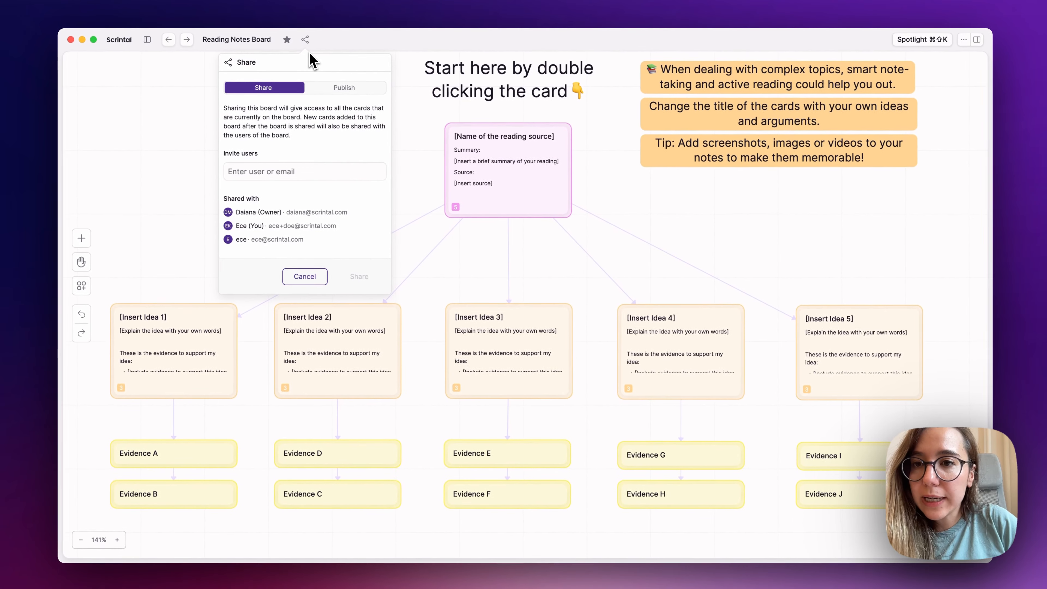
pyautogui.click(281, 174)
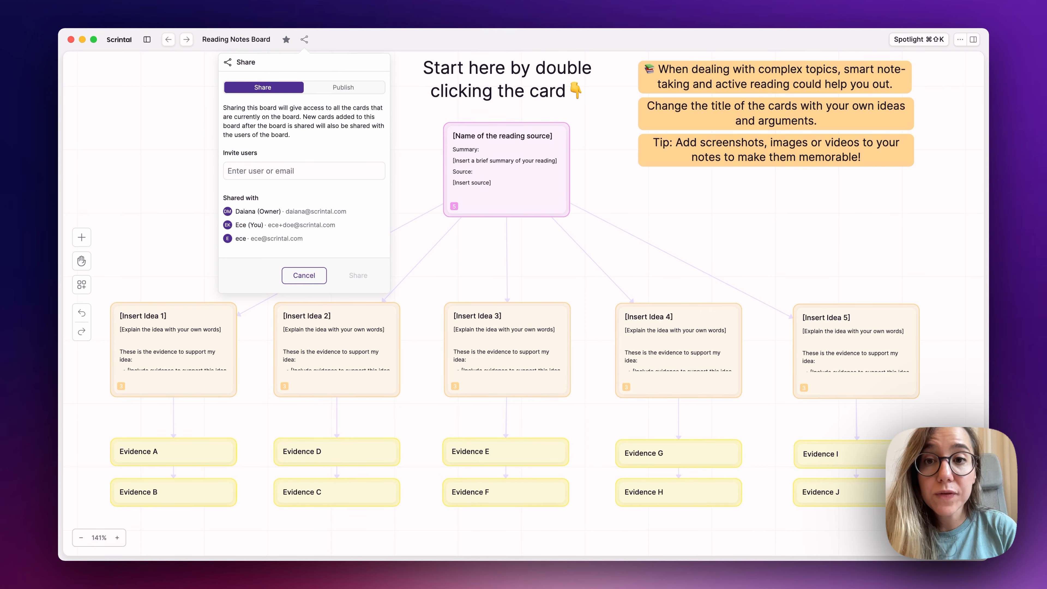
pyautogui.click(334, 88)
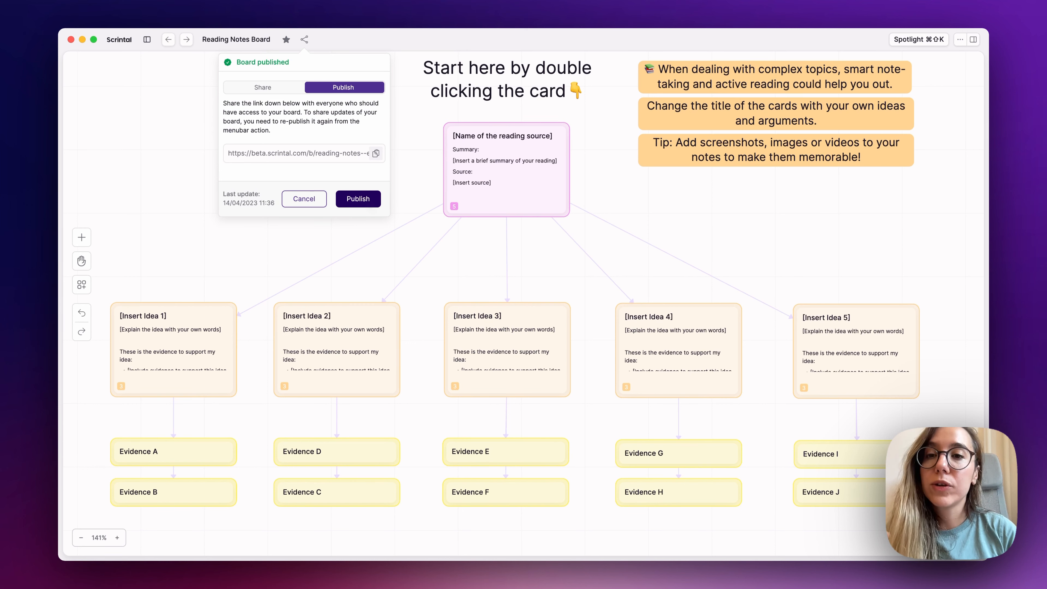
pyautogui.click(420, 103)
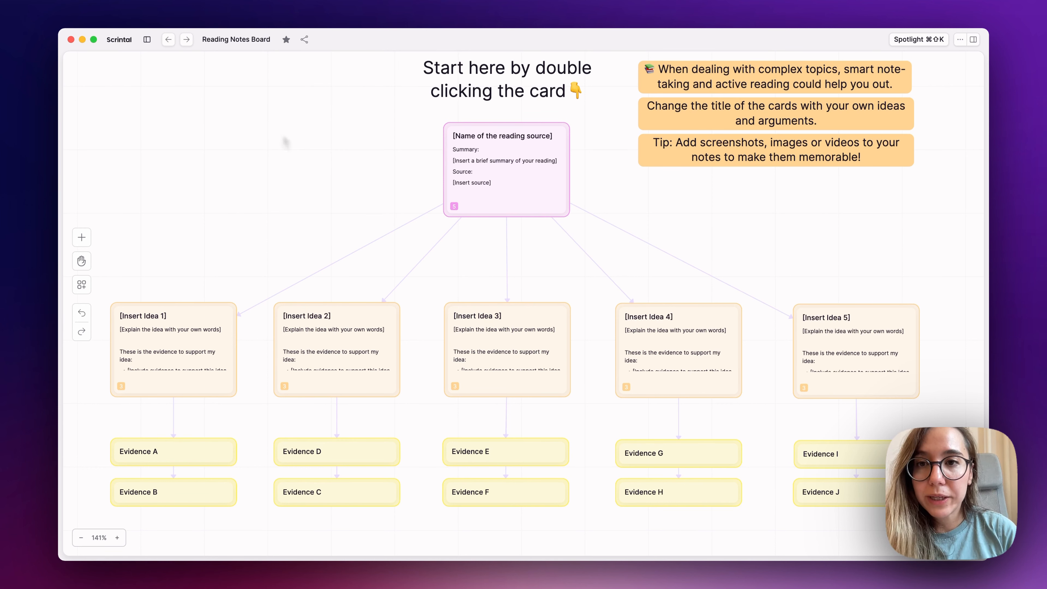
# Show the navigation sidebar again, return it to its Home view, and open the Settings page
pyautogui.click(147, 40)
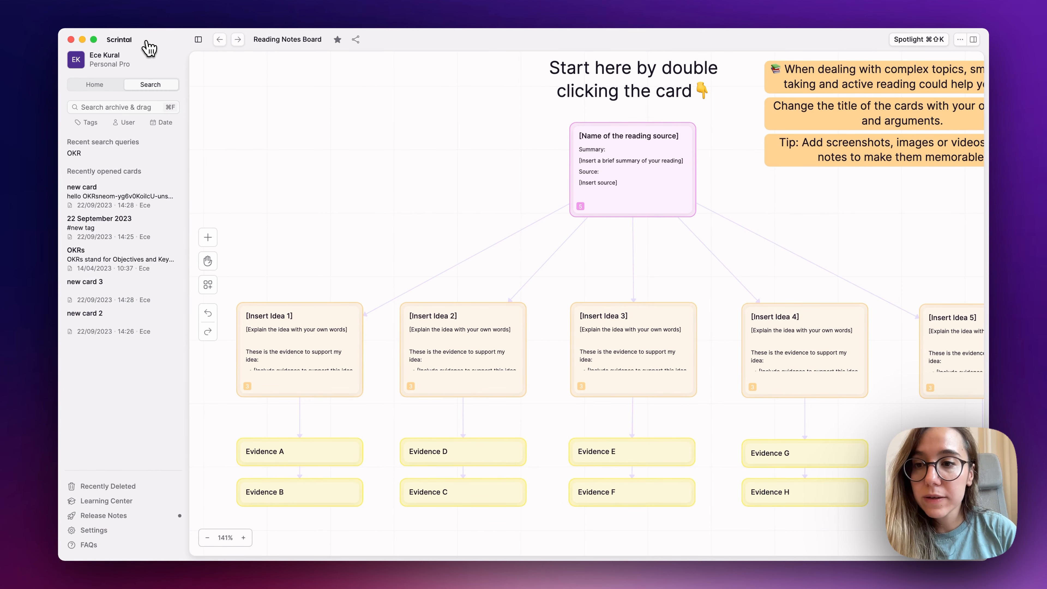
pyautogui.click(94, 84)
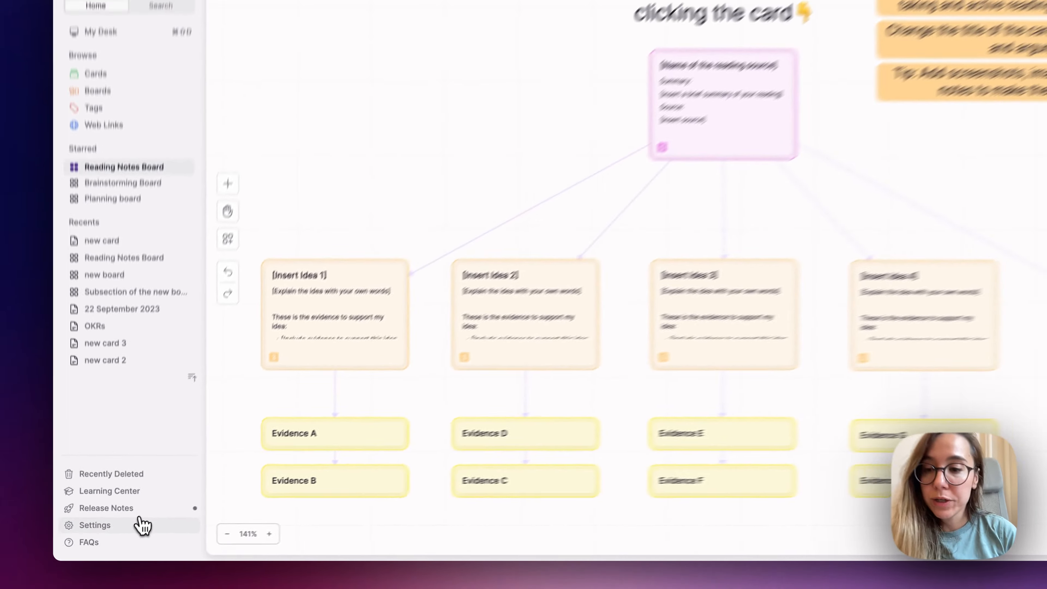
pyautogui.click(110, 525)
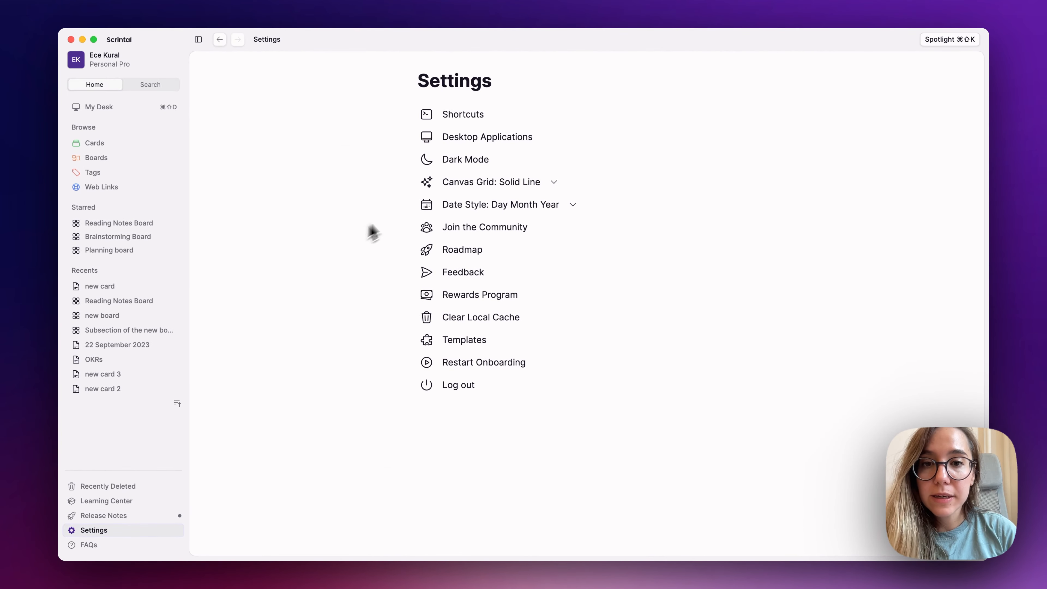